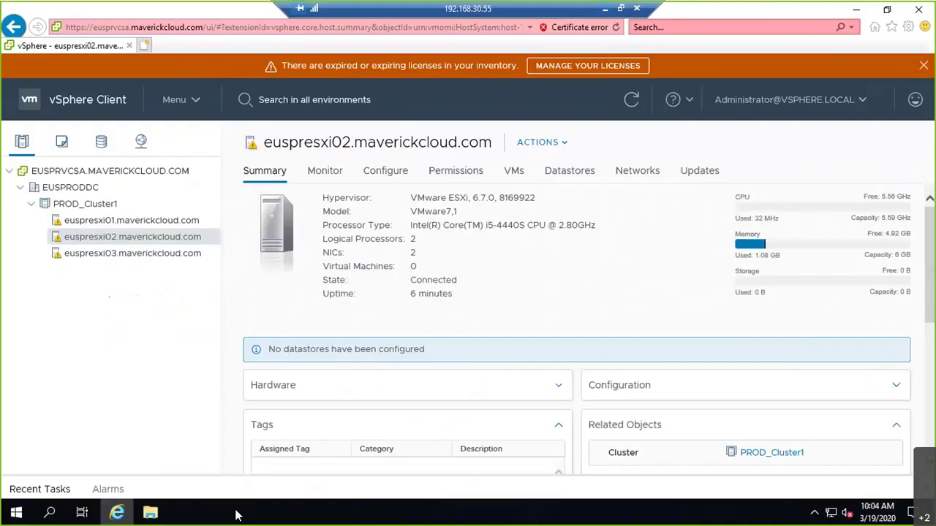
# Step: Show the Summary page of host euspresxi01.maverickcloud.com in Hosts and Clusters
pyautogui.click(156, 222)
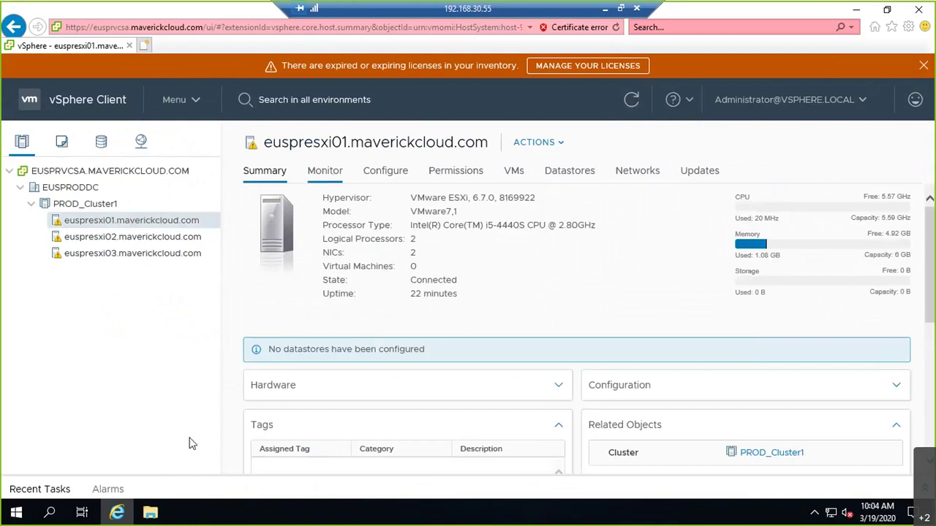
# Step: Run nslookup 192.168.30.51 in Command Prompt and highlight the resolved name EUSPRESXI01.maverickcloud.com
pyautogui.press('super+r')
pyautogui.press('Return')
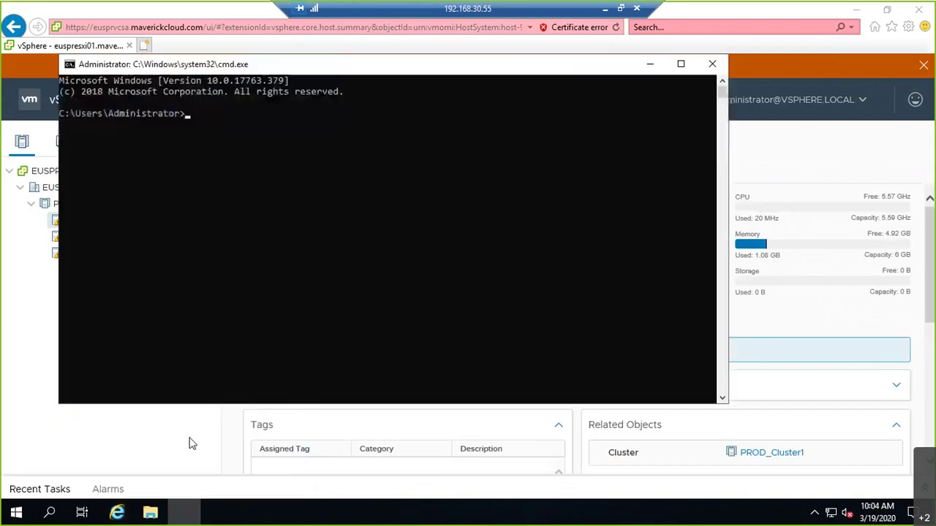
pyautogui.write('ping 1')
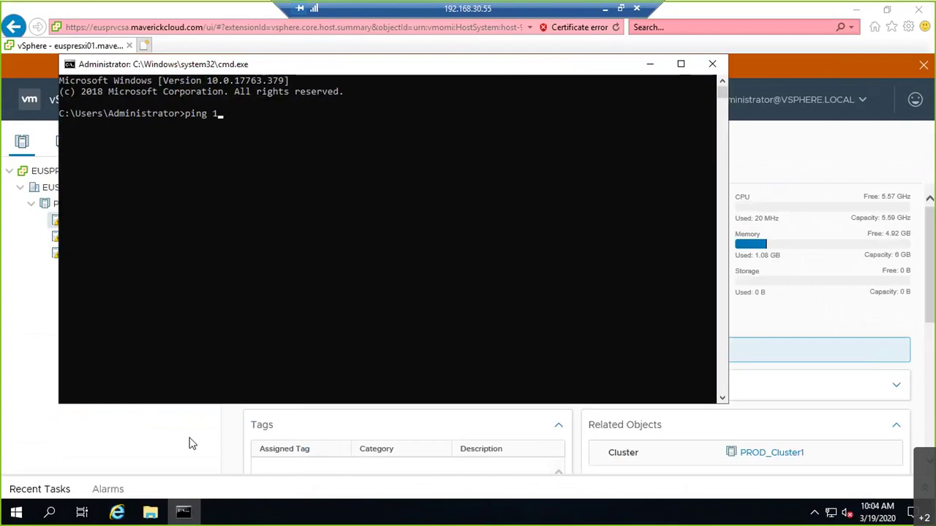
pyautogui.press('BackSpace')
pyautogui.press('BackSpace')
pyautogui.press('BackSpace')
pyautogui.press('BackSpace')
pyautogui.press('BackSpace')
pyautogui.press('BackSpace')
pyautogui.write('nslookup 192.168.30.51')
pyautogui.press('Return')
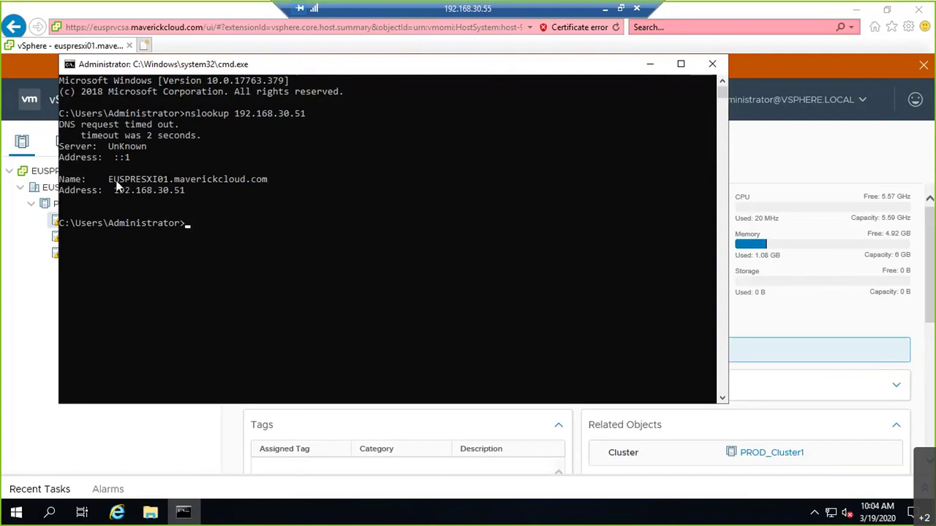
pyautogui.moveTo(116, 183); pyautogui.dragTo(271, 183)
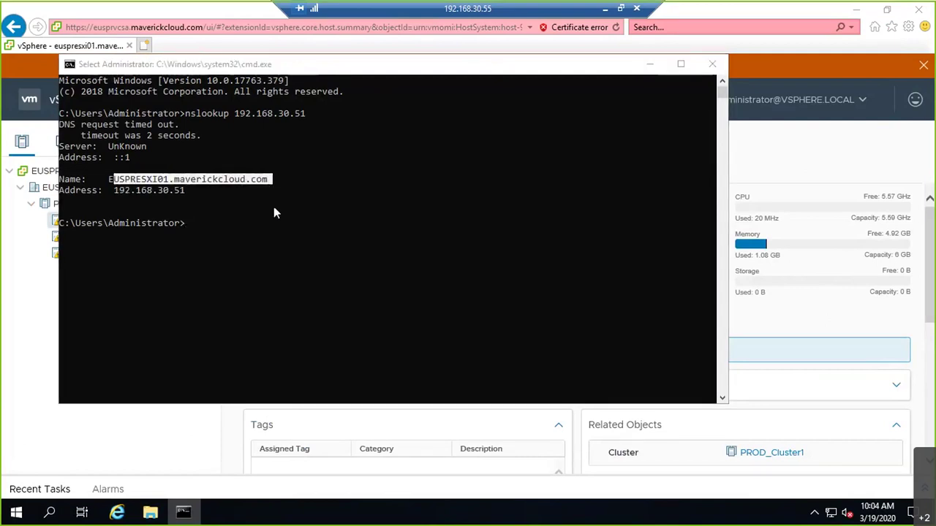
pyautogui.click(55, 219)
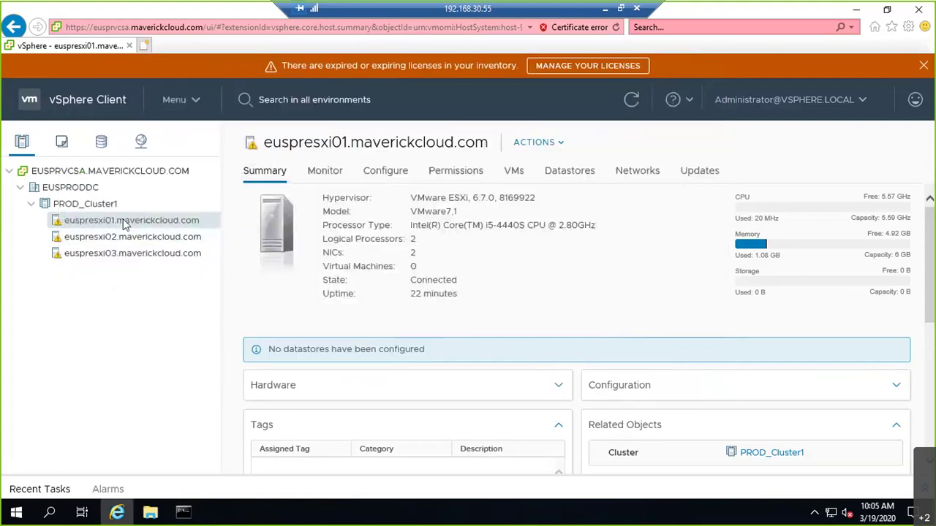
# Step: View the host's Networks tab and the VM Network summary
pyautogui.hotkey('alt', 'Tab')
pyautogui.hotkey('alt', 'Tab')
pyautogui.click(635, 176)
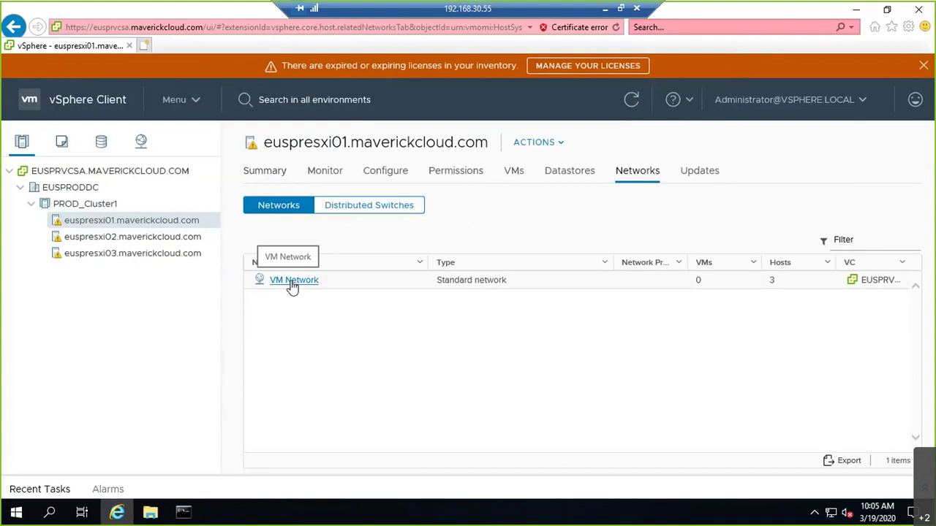
pyautogui.click(292, 281)
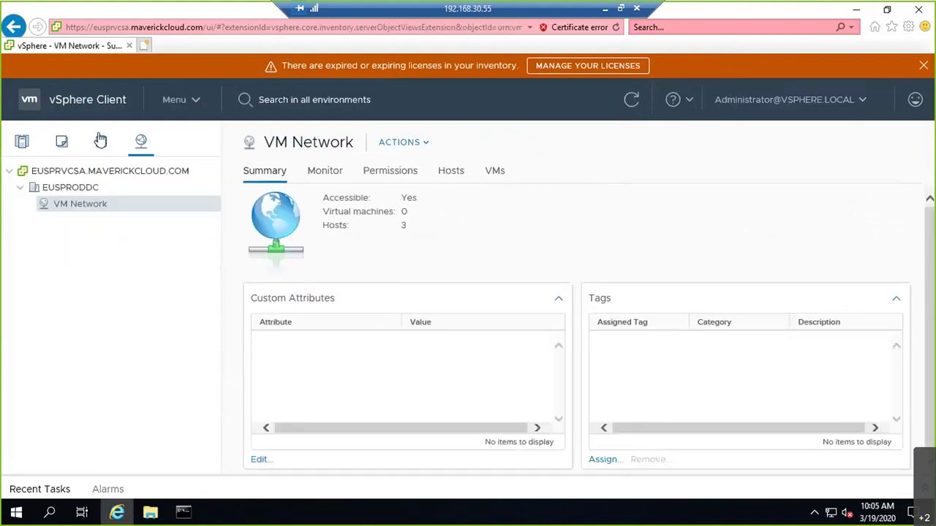
pyautogui.click(24, 146)
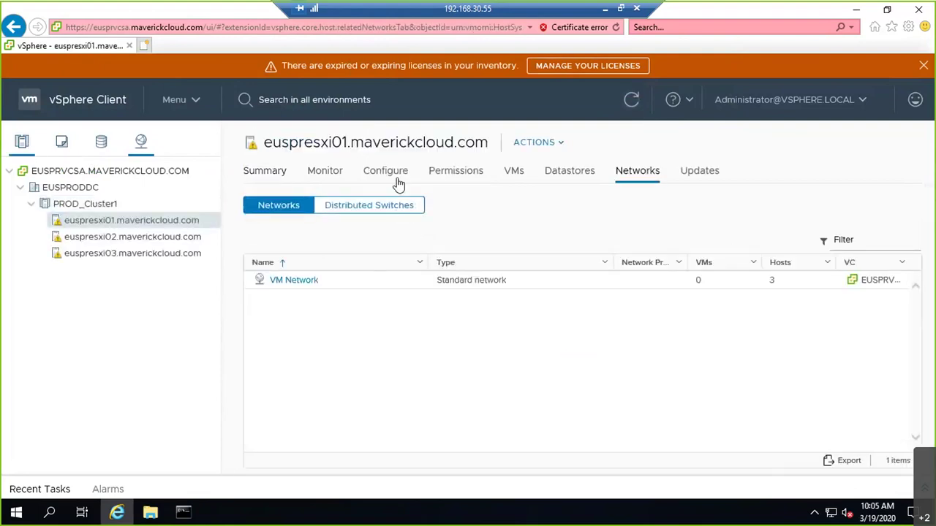
# Step: Show Configure > Networking > Virtual switches with the vSwitch0 diagram expanded
pyautogui.click(398, 183)
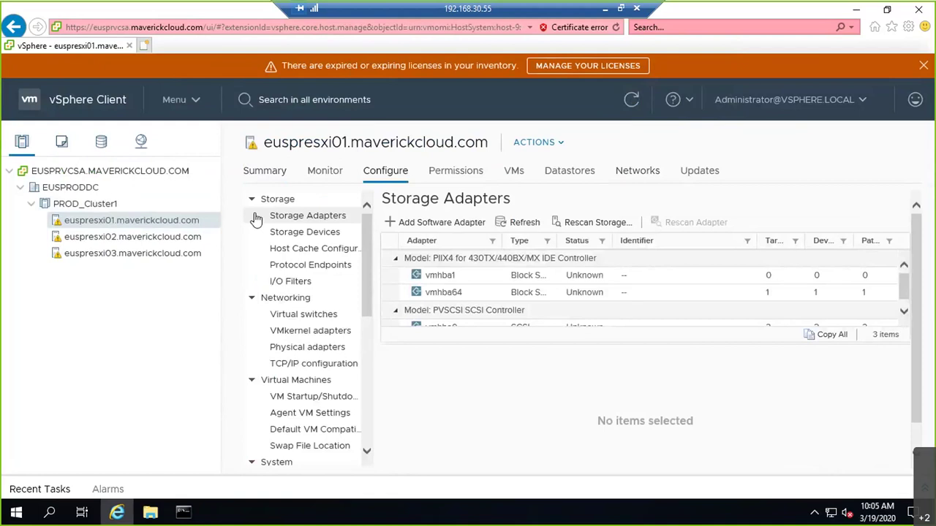
pyautogui.click(251, 201)
pyautogui.click(297, 231)
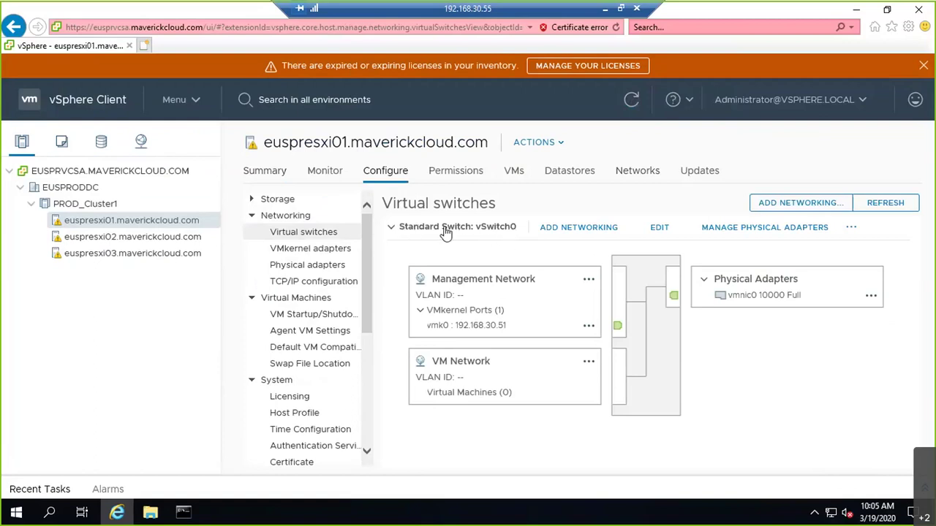
pyautogui.click(392, 230)
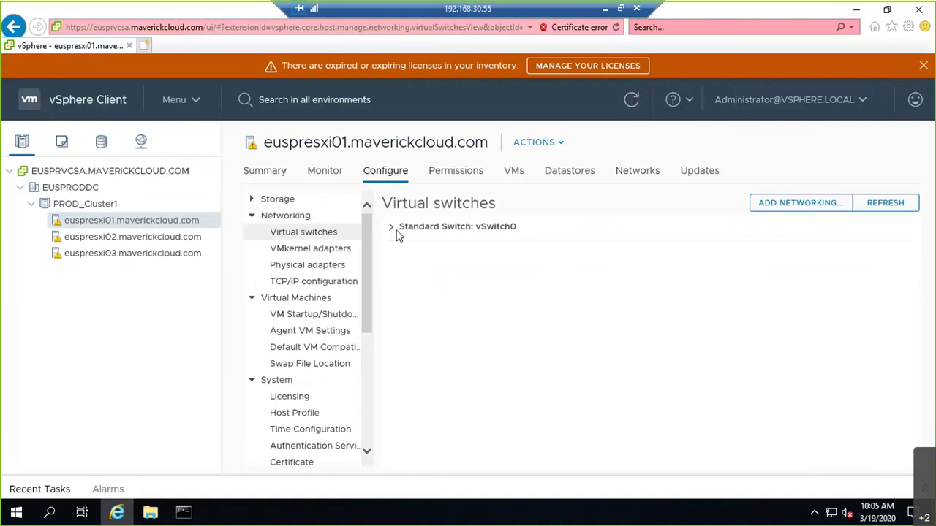
pyautogui.click(393, 233)
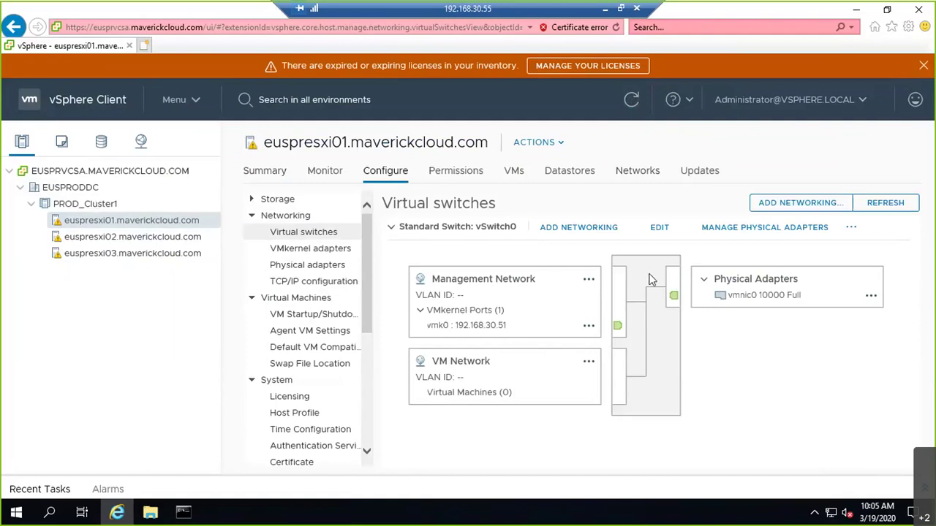
# Step: Circle the vmnic port on the existing whiteboard networking diagram in blue
pyautogui.hotkey('alt', 'Tab')
pyautogui.hotkey('alt', 'Tab')
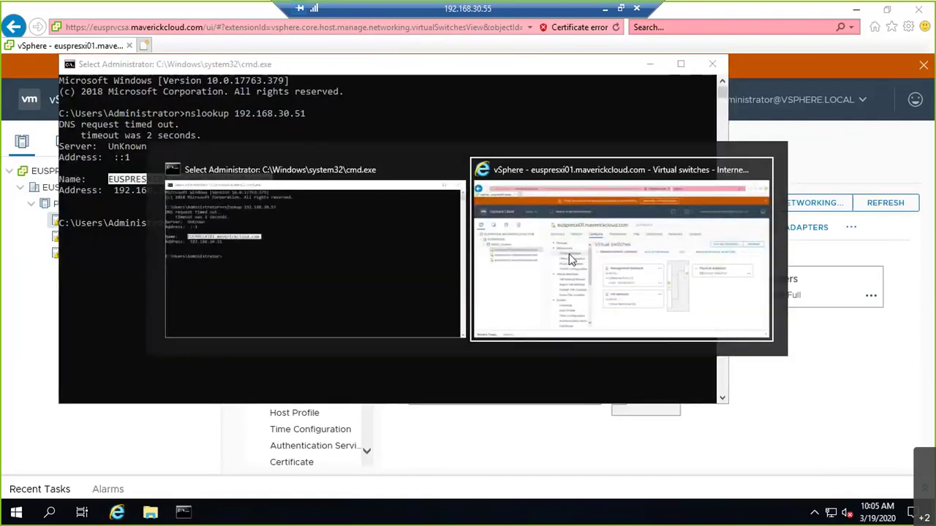
pyautogui.click(606, 10)
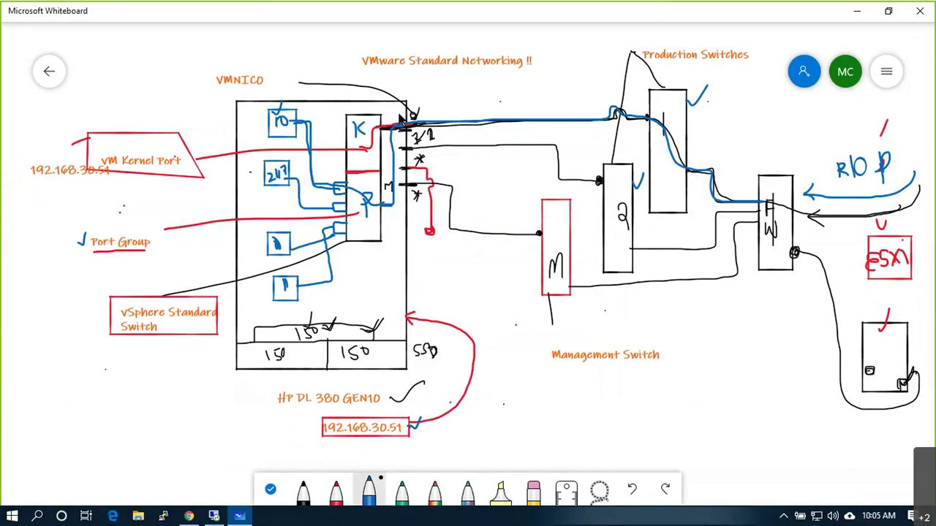
pyautogui.moveTo(410, 117)
pyautogui.mouseDown()
pyautogui.moveTo(401, 130)
pyautogui.moveTo(411, 108)
pyautogui.mouseUp()
pyautogui.hotkey('alt', 'Tab')
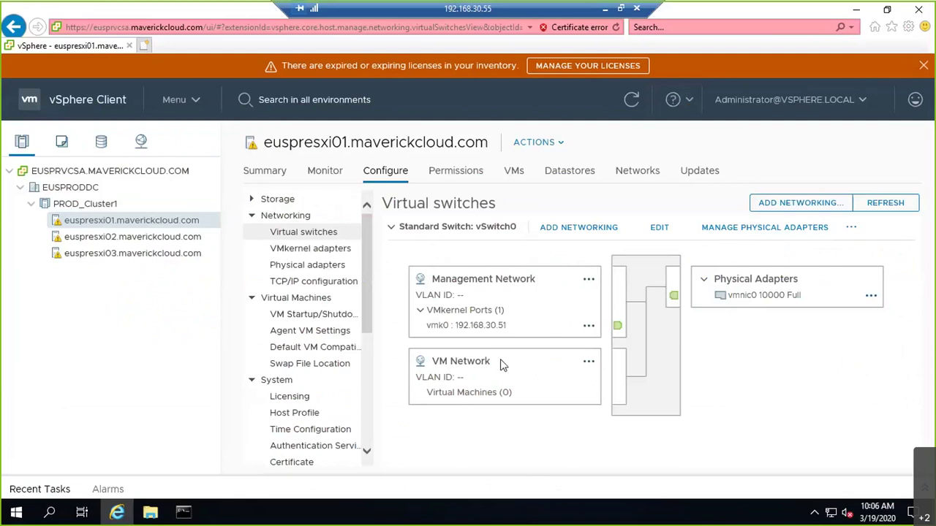
pyautogui.rightClick(130, 227)
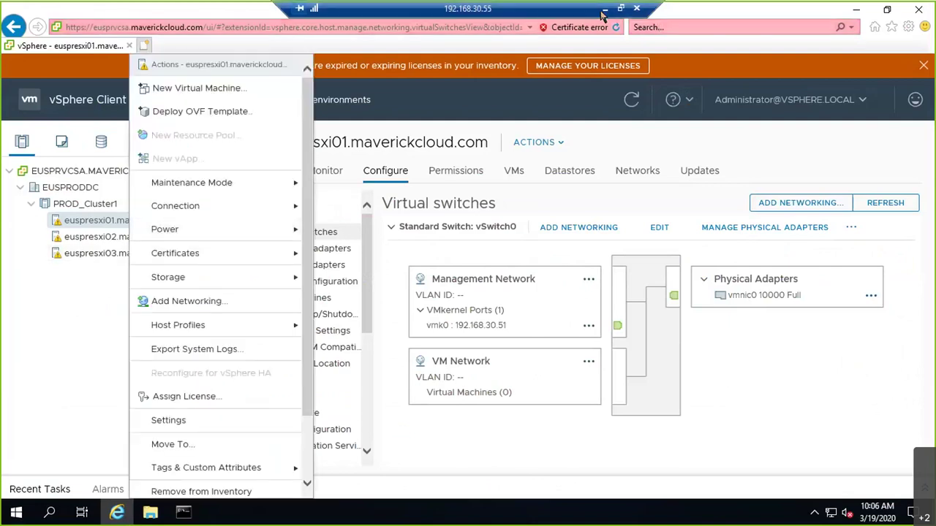
pyautogui.click(603, 11)
# Step: Create a new blank whiteboard and select the black pen
pyautogui.click(48, 70)
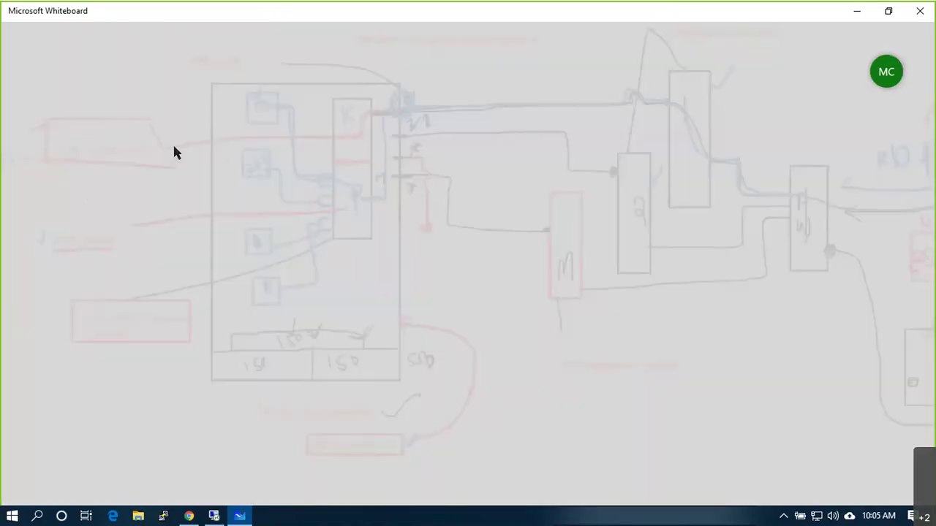
pyautogui.click(247, 181)
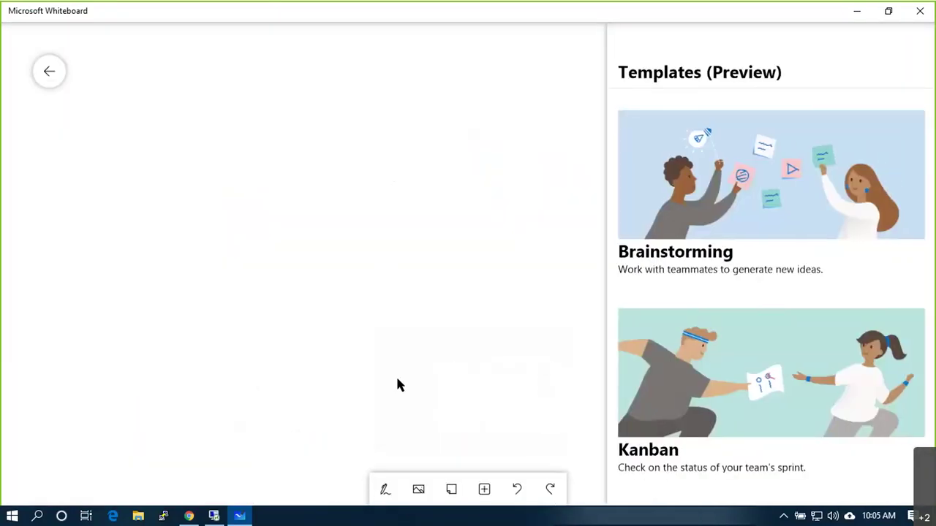
pyautogui.click(381, 486)
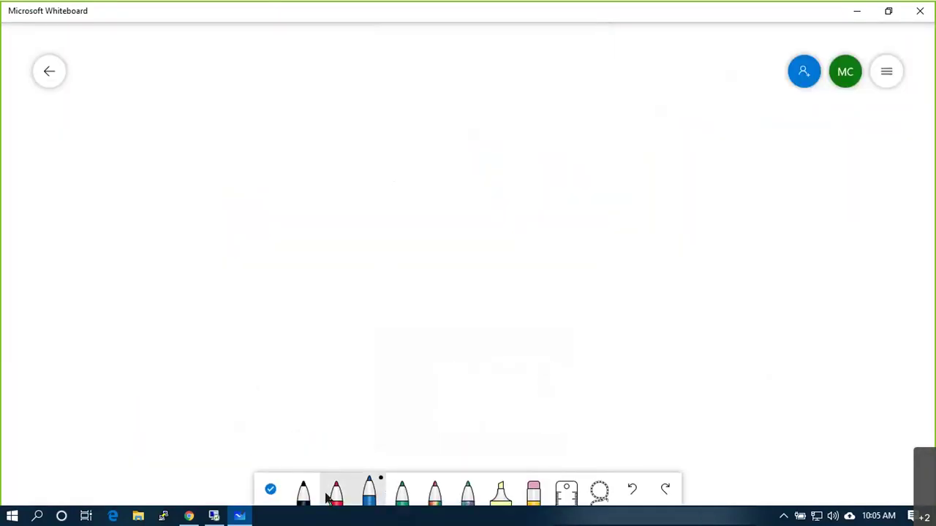
pyautogui.click(303, 491)
# Step: Draw the host square with K and P cells near its top right
pyautogui.moveTo(363, 70)
pyautogui.mouseDown()
pyautogui.moveTo(363, 224)
pyautogui.moveTo(416, 340)
pyautogui.moveTo(568, 340)
pyautogui.moveTo(597, 119)
pyautogui.moveTo(556, 77)
pyautogui.moveTo(369, 73)
pyautogui.mouseUp()
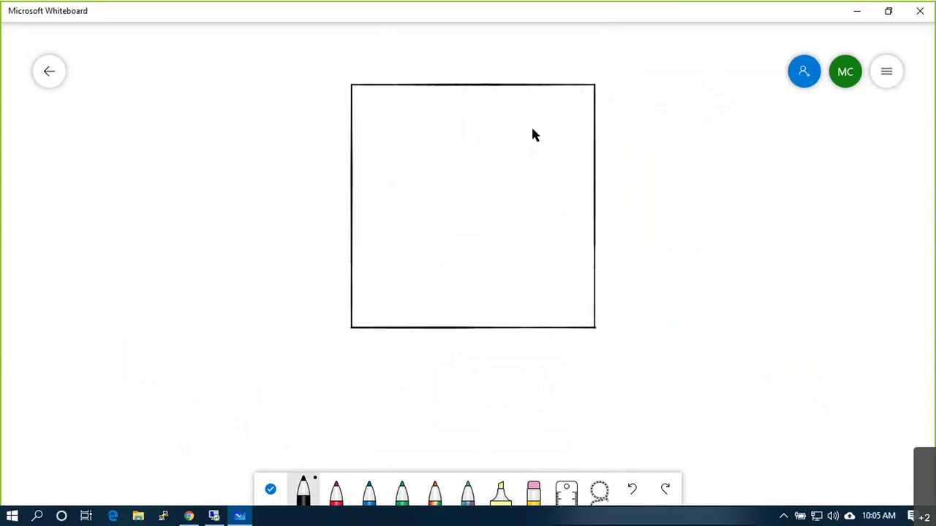
pyautogui.moveTo(517, 105)
pyautogui.mouseDown()
pyautogui.moveTo(509, 208)
pyautogui.moveTo(576, 180)
pyautogui.moveTo(581, 105)
pyautogui.moveTo(512, 110)
pyautogui.mouseUp()
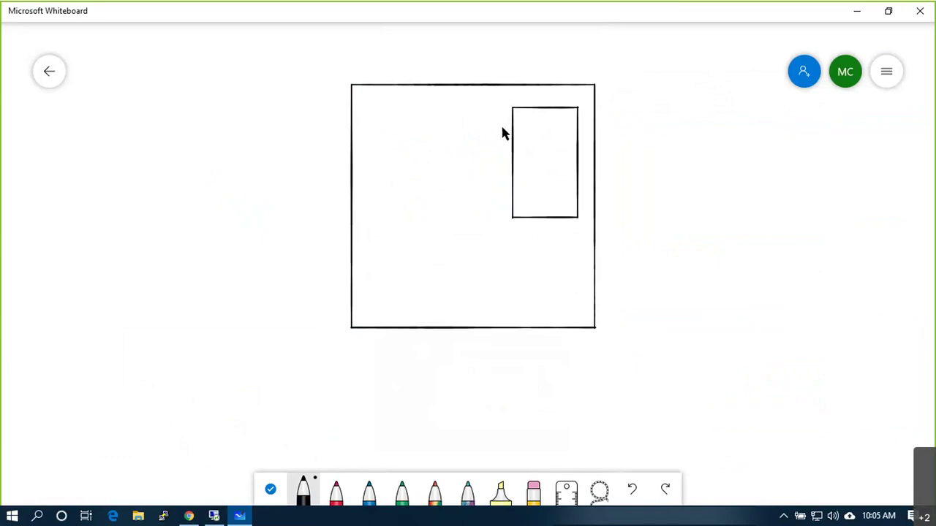
pyautogui.moveTo(550, 129)
pyautogui.mouseDown()
pyautogui.moveTo(497, 142)
pyautogui.moveTo(579, 156)
pyautogui.mouseUp()
pyautogui.hotkey('ctrl', 'z')
pyautogui.moveTo(557, 119); pyautogui.dragTo(553, 136)
pyautogui.moveTo(550, 174)
pyautogui.mouseDown()
pyautogui.moveTo(551, 194)
pyautogui.moveTo(585, 139)
pyautogui.moveTo(695, 127)
pyautogui.mouseUp()
pyautogui.hotkey('ctrl', 'z')
pyautogui.hotkey('ctrl', 'z')
# Step: Draw the uplink line from K and P with a port labelled vmNIC0
pyautogui.moveTo(578, 125); pyautogui.dragTo(700, 122)
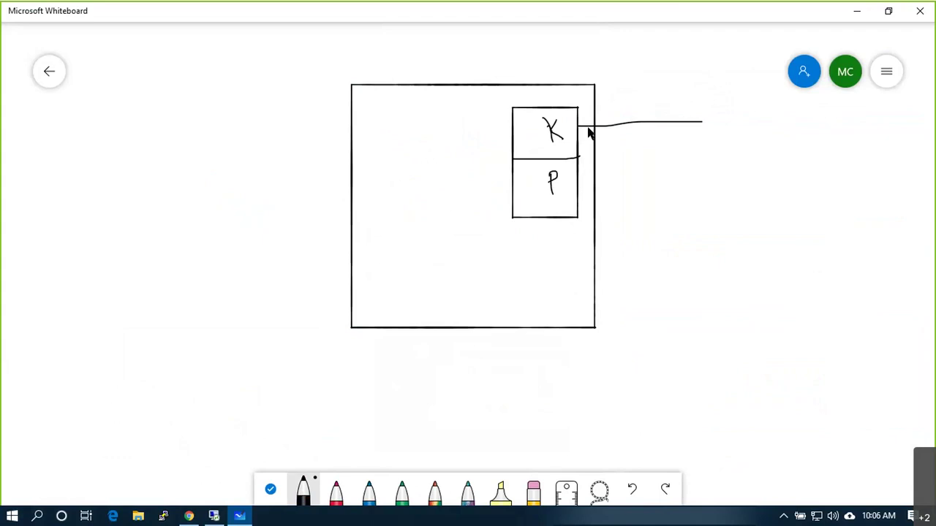
pyautogui.moveTo(589, 129)
pyautogui.mouseDown()
pyautogui.moveTo(590, 178)
pyautogui.moveTo(573, 178)
pyautogui.mouseUp()
pyautogui.moveTo(620, 124); pyautogui.dragTo(612, 107)
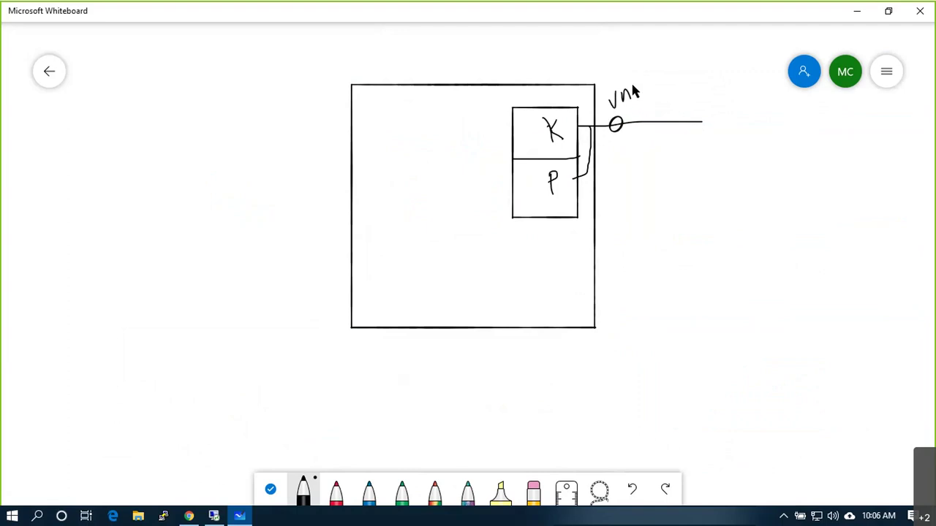
pyautogui.moveTo(695, 65); pyautogui.dragTo(694, 66)
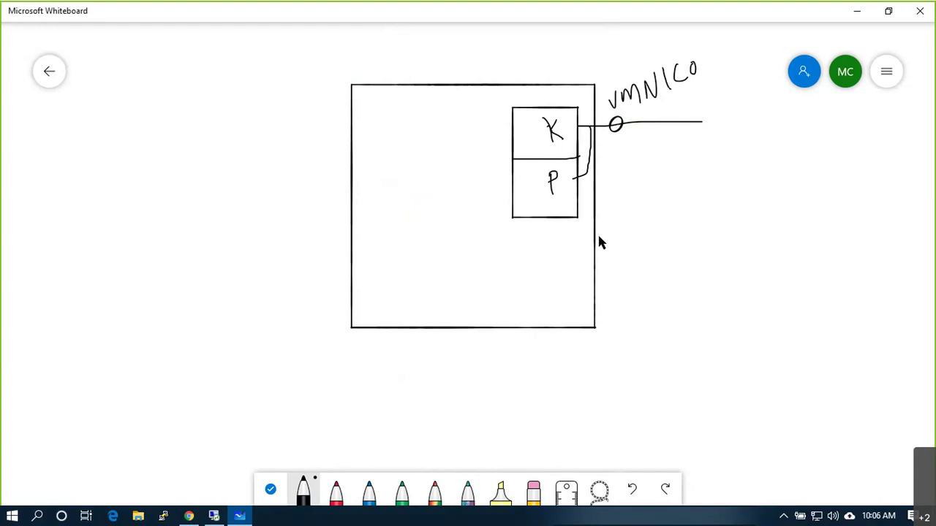
pyautogui.hotkey('alt', 'Tab')
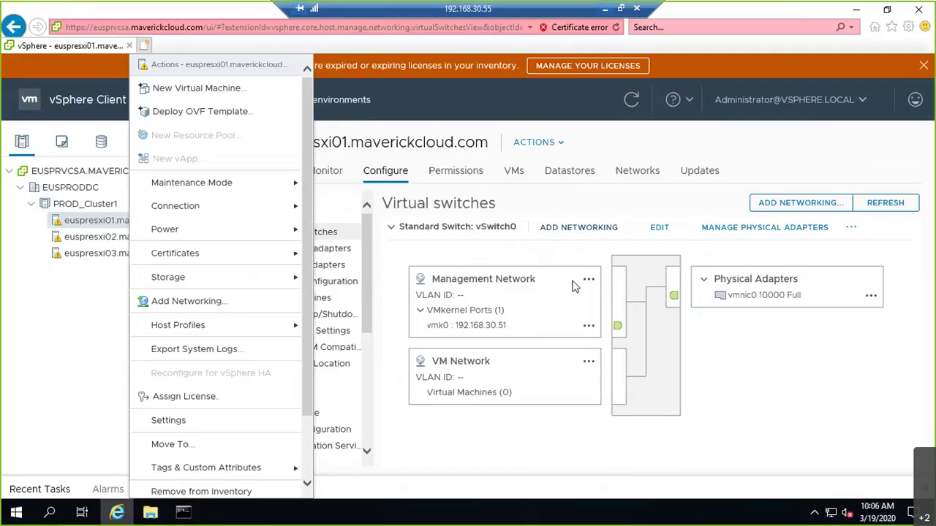
pyautogui.click(678, 241)
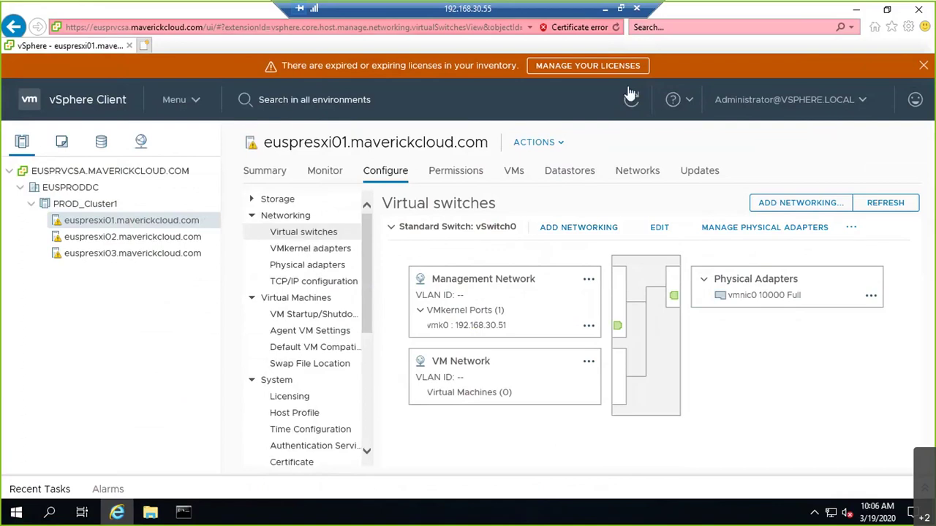
# Step: Extend the uplink line to switch box 1 and draw a cable to box 2
pyautogui.click(606, 9)
pyautogui.moveTo(693, 119); pyautogui.dragTo(766, 168)
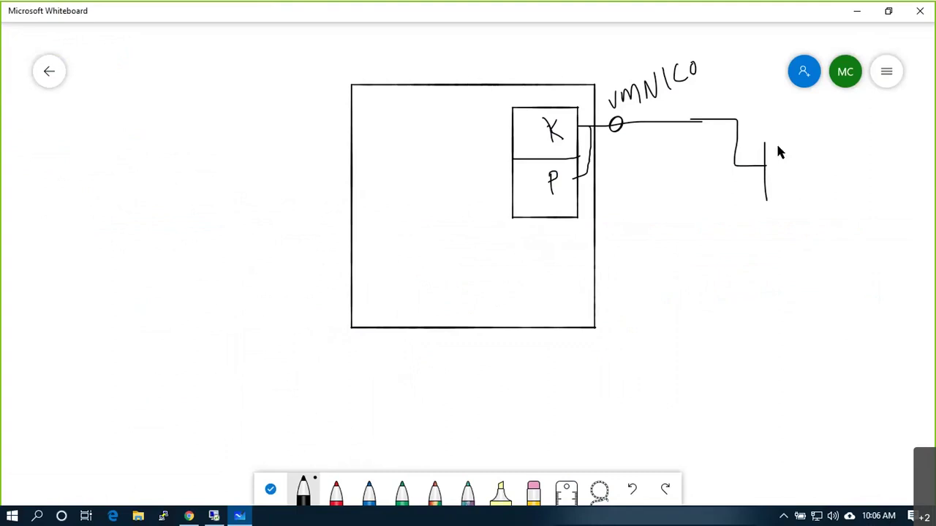
pyautogui.moveTo(779, 171); pyautogui.dragTo(780, 194)
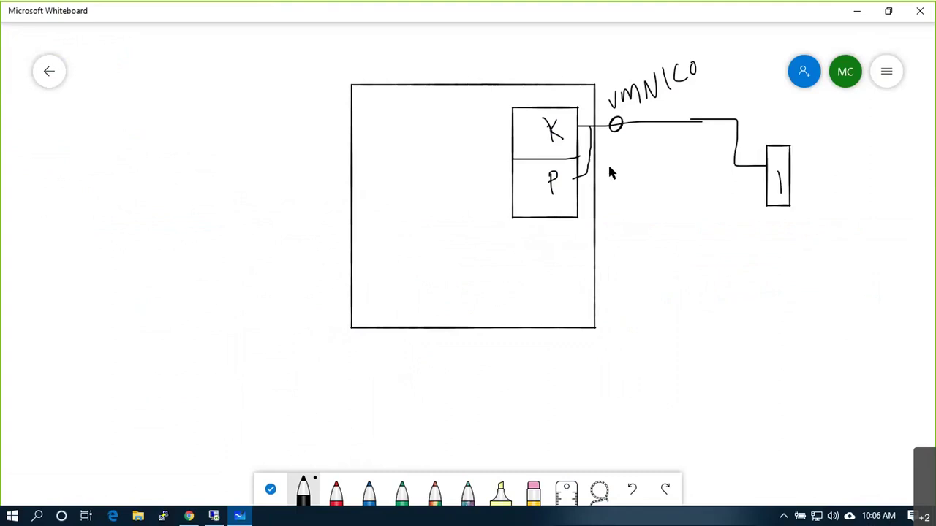
pyautogui.moveTo(595, 156)
pyautogui.mouseDown()
pyautogui.moveTo(661, 155)
pyautogui.moveTo(737, 225)
pyautogui.mouseUp()
pyautogui.moveTo(738, 269)
pyautogui.mouseDown()
pyautogui.moveTo(740, 220)
pyautogui.moveTo(740, 272)
pyautogui.moveTo(749, 256)
pyautogui.moveTo(760, 266)
pyautogui.mouseUp()
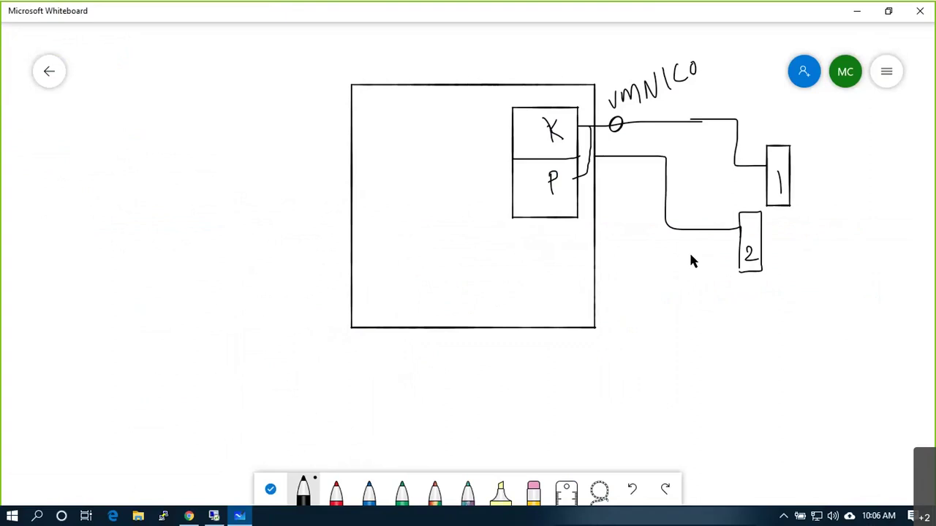
# Step: Draw a tall rectangle wired to boxes 1 and 2 with an incoming arrow
pyautogui.moveTo(839, 180); pyautogui.dragTo(850, 292)
pyautogui.moveTo(838, 180)
pyautogui.mouseDown()
pyautogui.moveTo(862, 178)
pyautogui.moveTo(877, 279)
pyautogui.mouseUp()
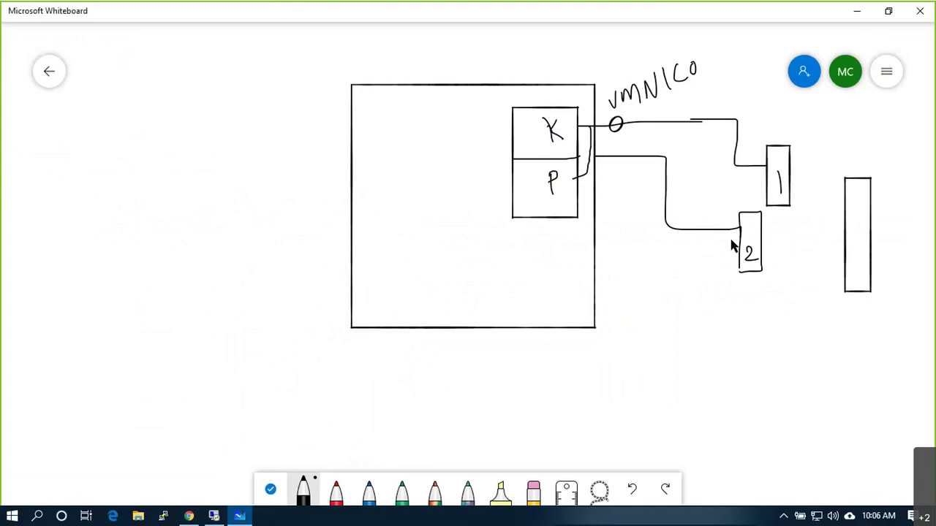
pyautogui.moveTo(757, 240); pyautogui.dragTo(844, 242)
pyautogui.moveTo(784, 179); pyautogui.dragTo(845, 209)
pyautogui.moveTo(909, 212)
pyautogui.mouseDown()
pyautogui.moveTo(910, 234)
pyautogui.moveTo(875, 230)
pyautogui.moveTo(883, 237)
pyautogui.moveTo(731, 167)
pyautogui.moveTo(718, 125)
pyautogui.moveTo(589, 123)
pyautogui.mouseUp()
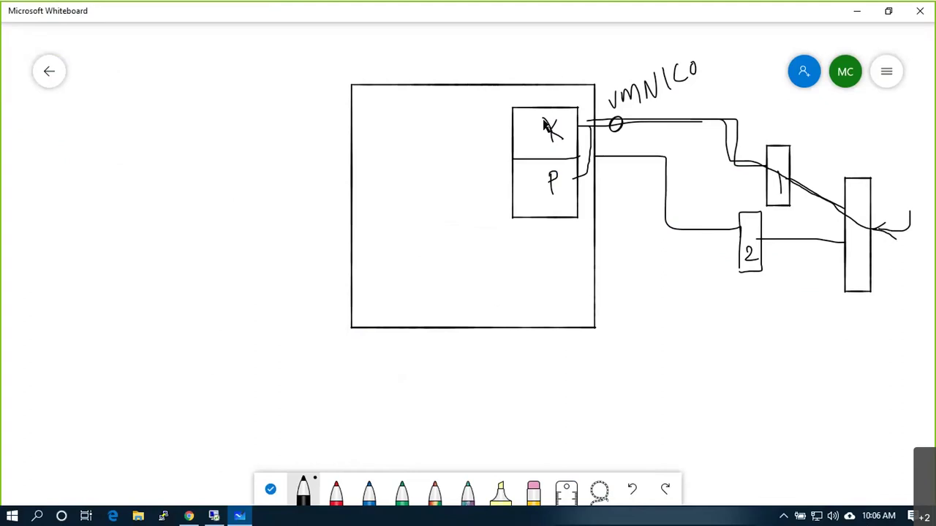
# Step: Draw a small VM box inside the host and mark dots after K and P
pyautogui.moveTo(380, 186); pyautogui.dragTo(517, 186)
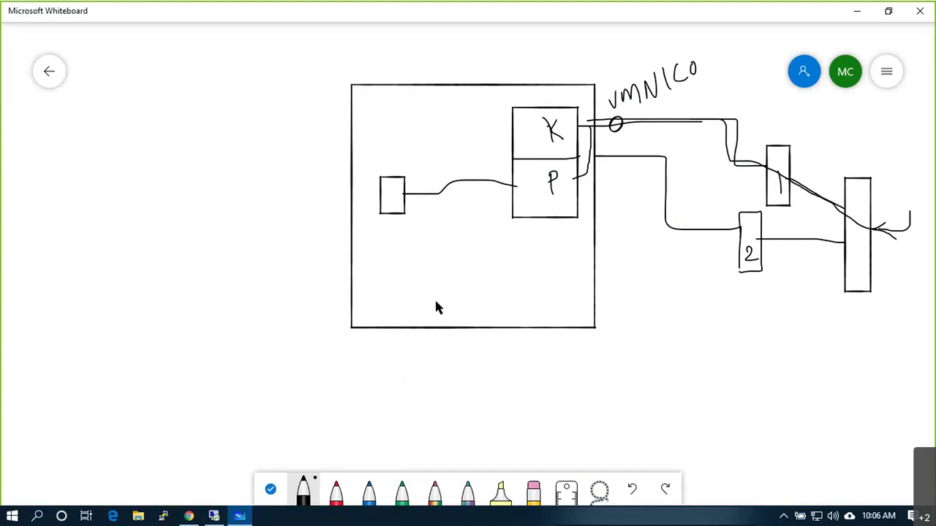
pyautogui.click(562, 187)
pyautogui.click(562, 136)
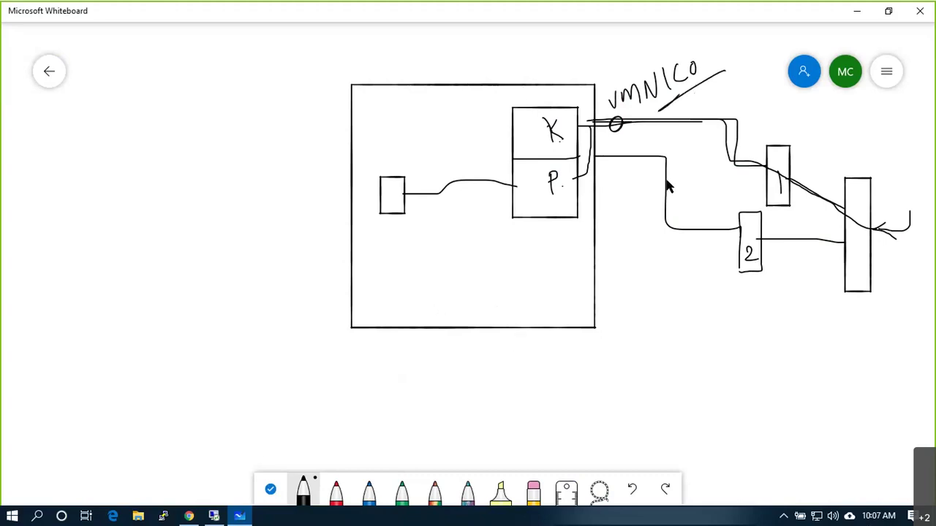
pyautogui.moveTo(633, 168); pyautogui.dragTo(633, 187)
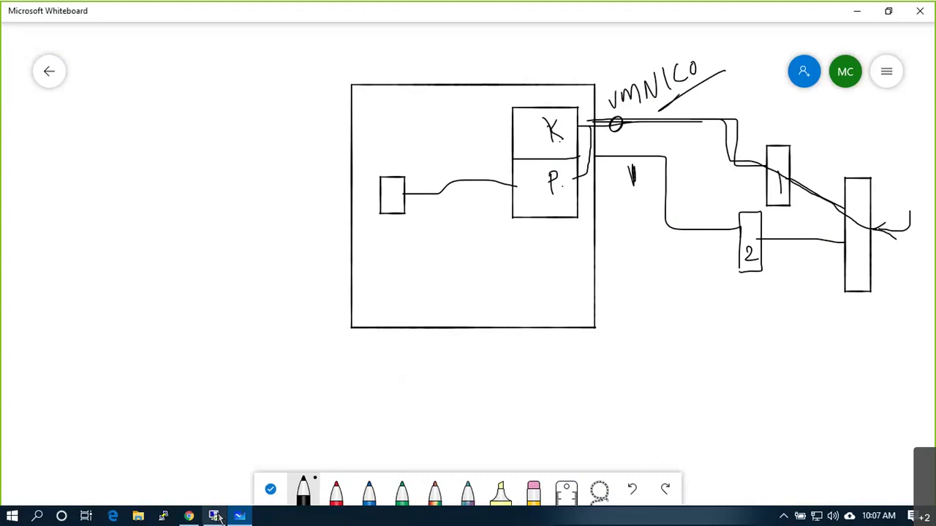
pyautogui.click(215, 516)
pyautogui.click(311, 265)
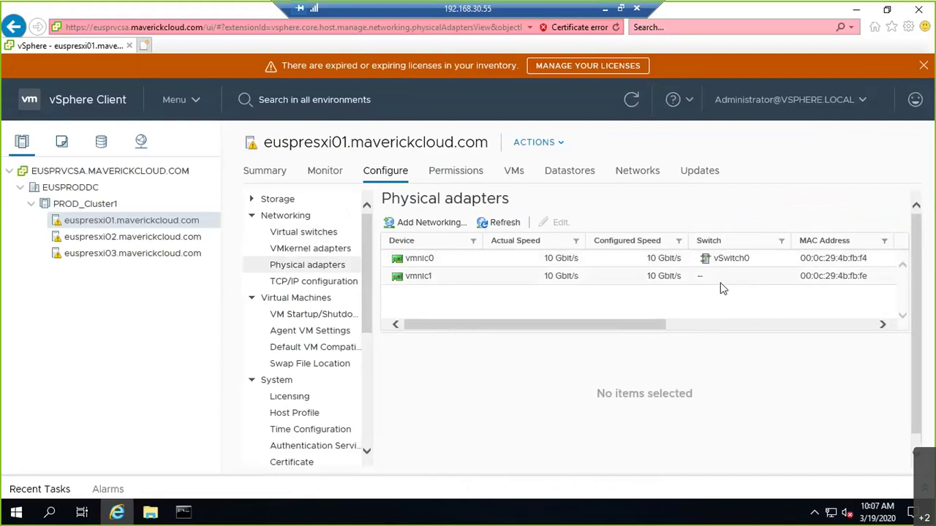
pyautogui.click(605, 10)
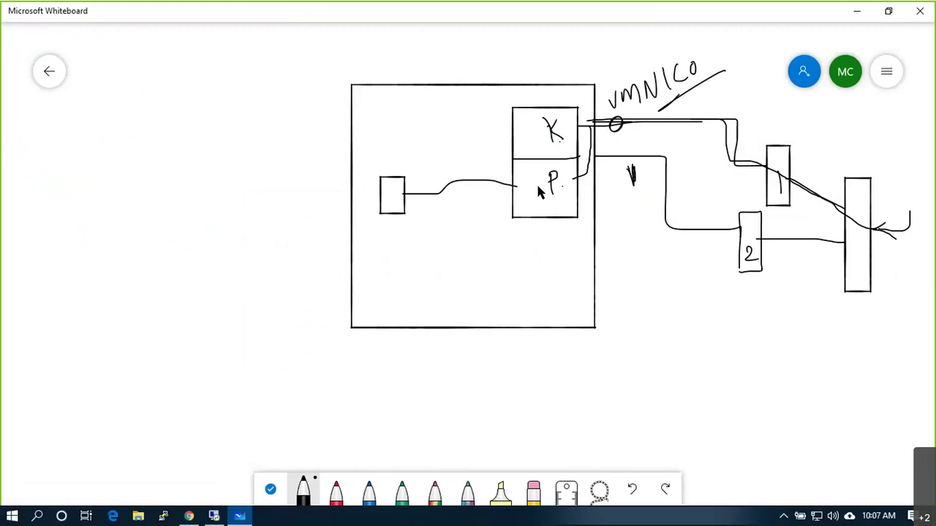
# Step: Mark the port where the line meets P after rechecking the host's virtual switches
pyautogui.moveTo(516, 177); pyautogui.dragTo(503, 188)
pyautogui.click(213, 516)
pyautogui.click(303, 232)
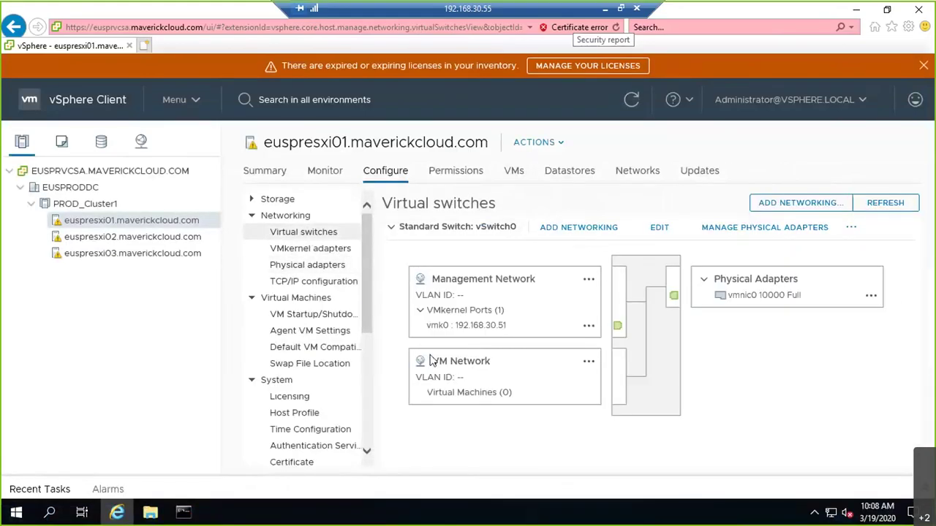
pyautogui.click(606, 8)
# Step: Draw a line down from P to a boxed VMNETWORK text label tagged 30
pyautogui.moveTo(509, 188); pyautogui.dragTo(499, 321)
pyautogui.rightClick(497, 355)
pyautogui.click(513, 324)
pyautogui.write('VMNETWOR')
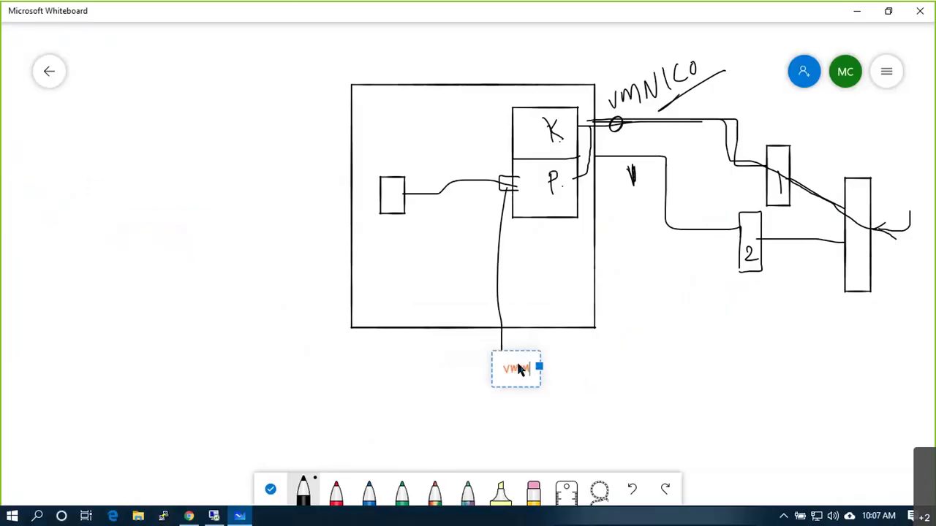
pyautogui.write('K')
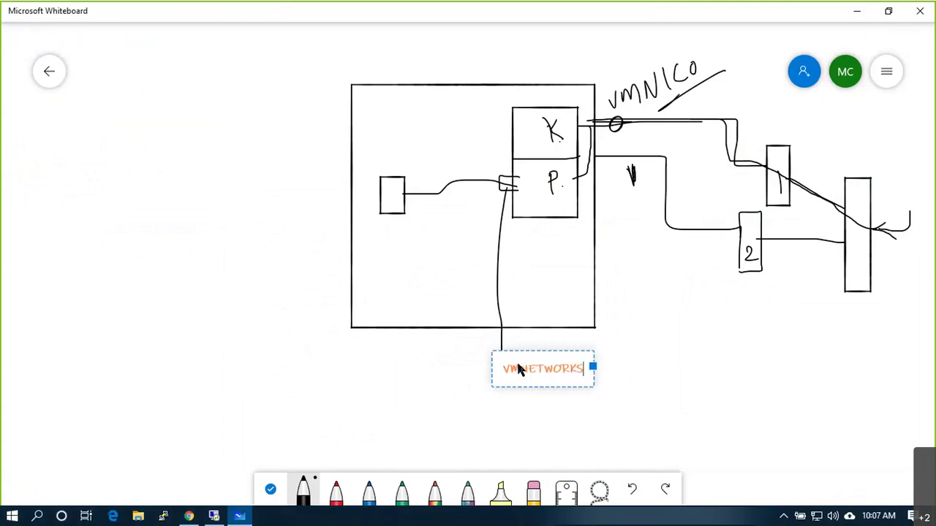
pyautogui.click(690, 359)
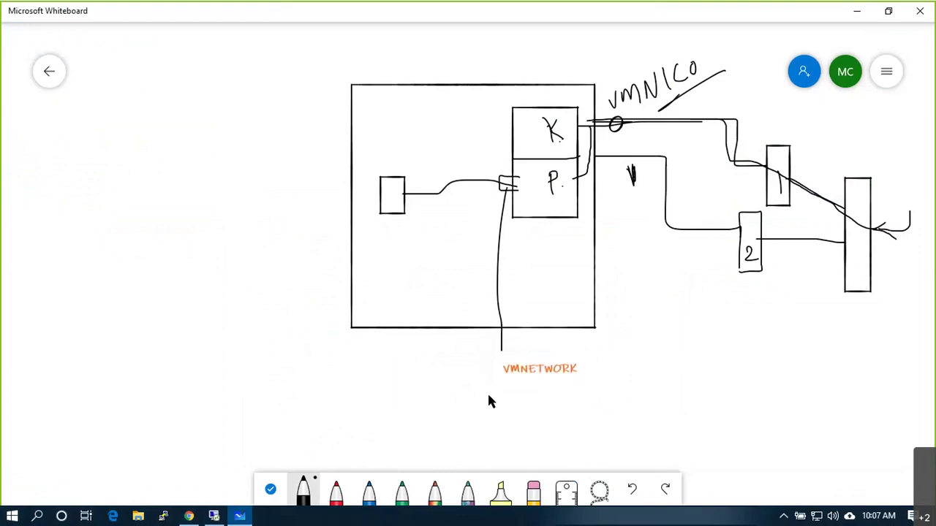
pyautogui.moveTo(510, 379)
pyautogui.mouseDown()
pyautogui.moveTo(585, 377)
pyautogui.moveTo(579, 361)
pyautogui.moveTo(495, 358)
pyautogui.moveTo(492, 386)
pyautogui.moveTo(515, 385)
pyautogui.mouseUp()
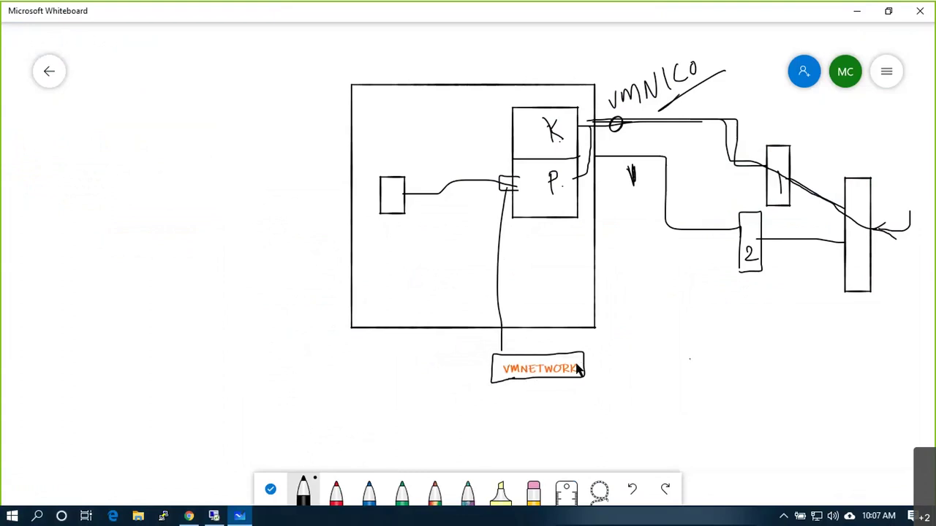
pyautogui.moveTo(601, 353)
pyautogui.mouseDown()
pyautogui.moveTo(603, 363)
pyautogui.moveTo(618, 364)
pyautogui.mouseUp()
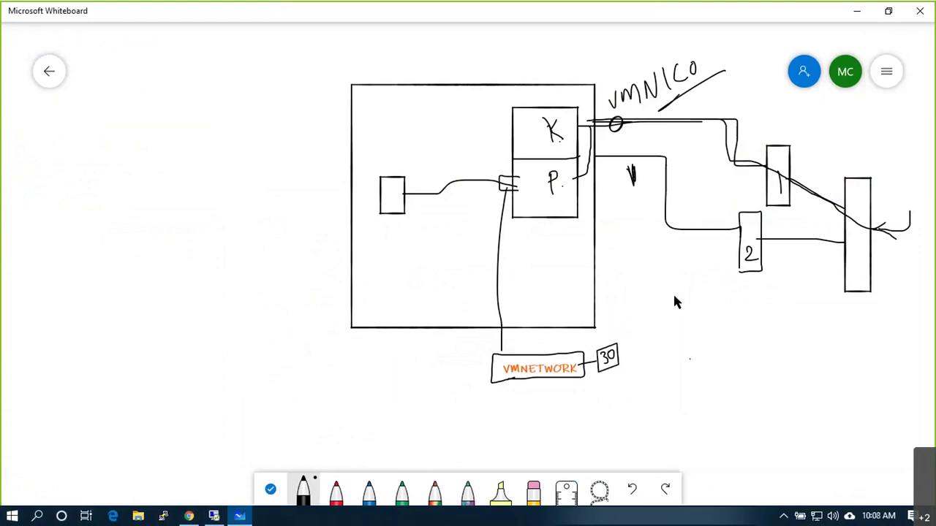
# Step: Tag K with 30 and handwrite an underlined 192.168.30 address by the small box
pyautogui.moveTo(546, 133)
pyautogui.mouseDown()
pyautogui.moveTo(521, 128)
pyautogui.moveTo(518, 139)
pyautogui.moveTo(528, 139)
pyautogui.mouseUp()
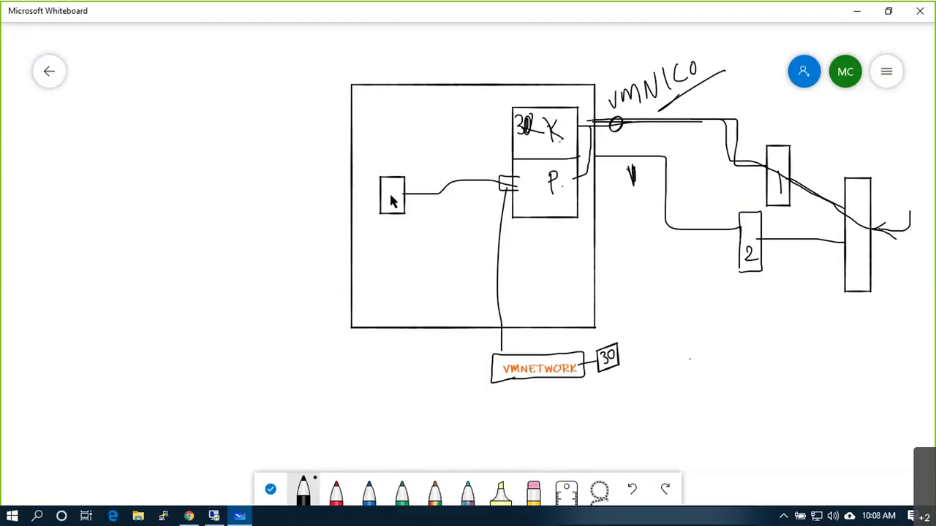
pyautogui.moveTo(331, 224); pyautogui.dragTo(391, 195)
pyautogui.moveTo(248, 250); pyautogui.dragTo(265, 248)
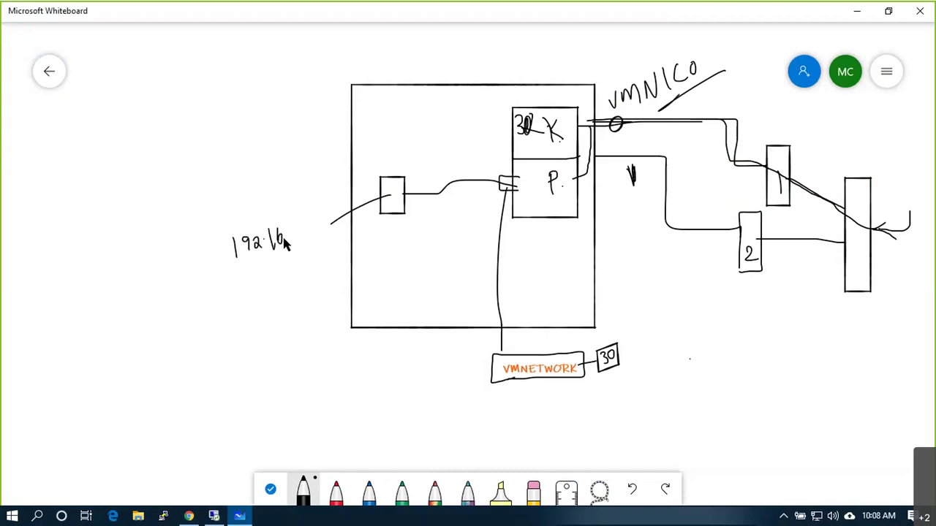
pyautogui.moveTo(299, 235)
pyautogui.mouseDown()
pyautogui.moveTo(307, 243)
pyautogui.moveTo(319, 226)
pyautogui.moveTo(323, 233)
pyautogui.mouseUp()
pyautogui.moveTo(325, 222)
pyautogui.mouseDown()
pyautogui.moveTo(326, 232)
pyautogui.moveTo(337, 217)
pyautogui.mouseUp()
pyautogui.moveTo(248, 262); pyautogui.dragTo(298, 251)
# Step: Link the small box to P and annotate the tall rectangle
pyautogui.moveTo(393, 203); pyautogui.dragTo(431, 191)
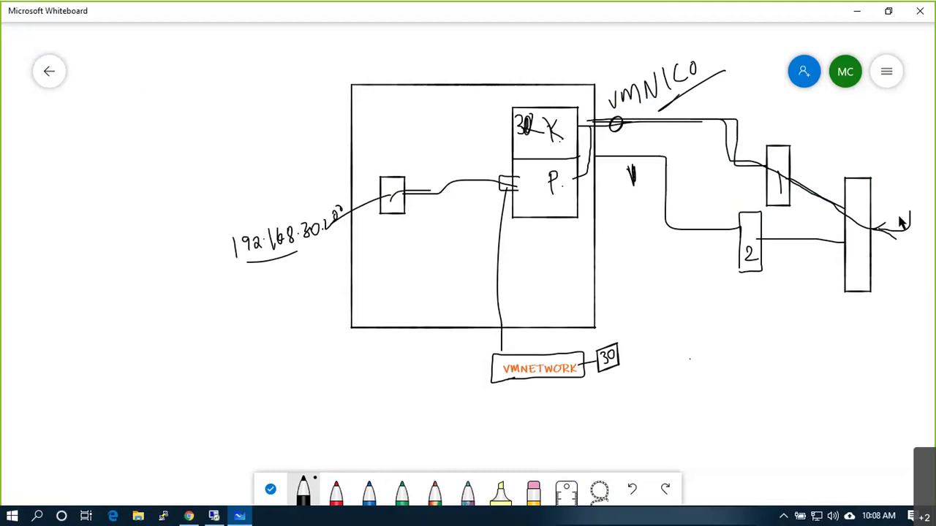
pyautogui.moveTo(904, 207)
pyautogui.mouseDown()
pyautogui.moveTo(910, 212)
pyautogui.moveTo(917, 163)
pyautogui.mouseUp()
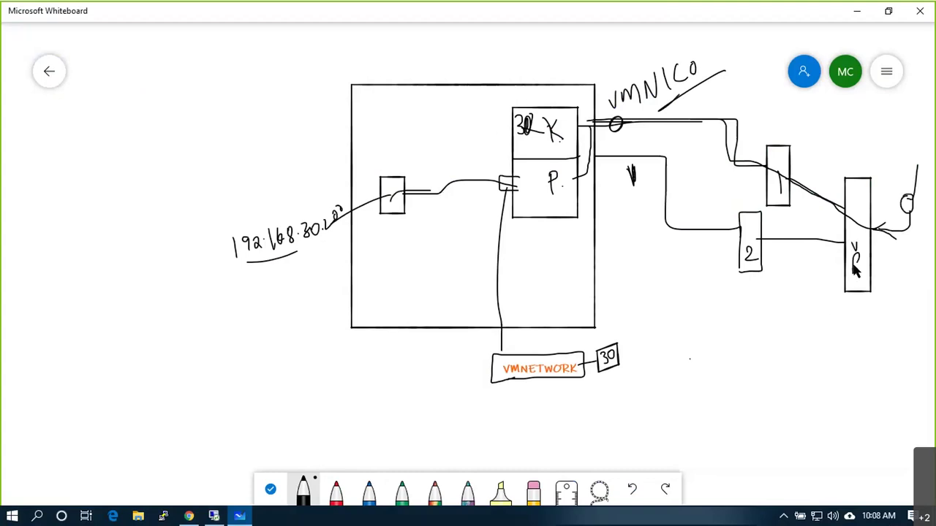
pyautogui.moveTo(856, 286); pyautogui.dragTo(849, 282)
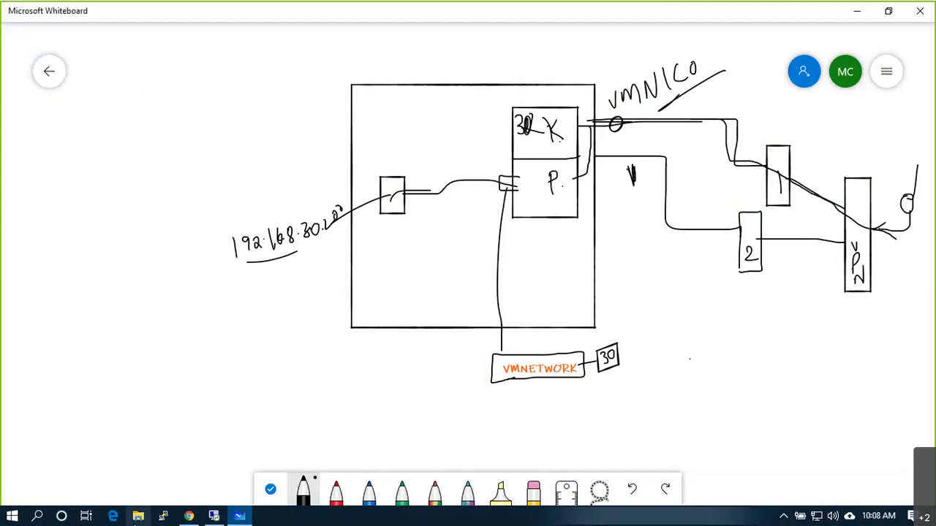
pyautogui.moveTo(187, 517)
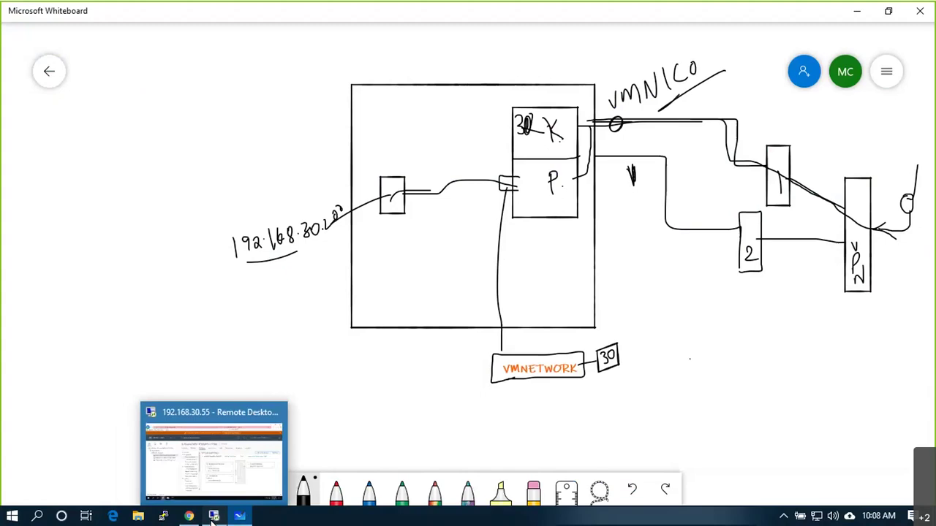
# Step: Open euspresxi01's Storage Devices and empty Datastores tab, then its ACTIONS > Storage menu
pyautogui.click(213, 516)
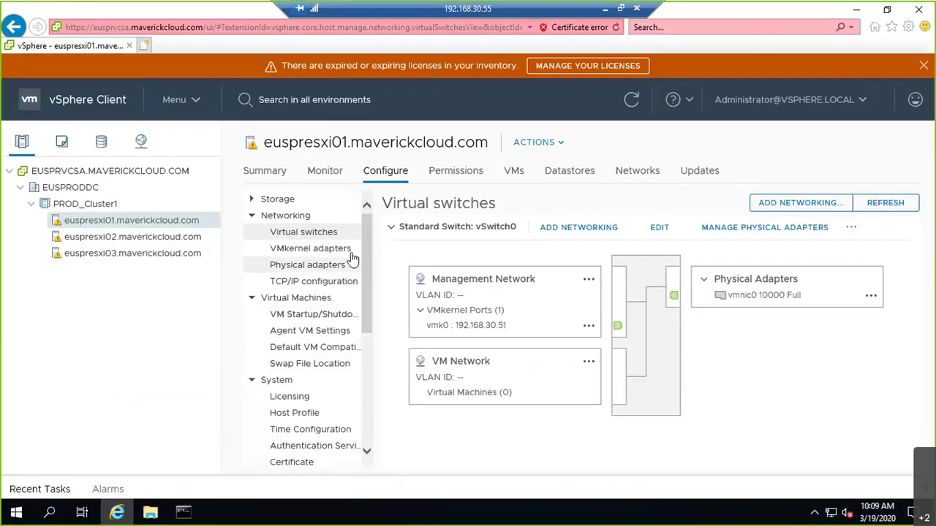
pyautogui.click(252, 199)
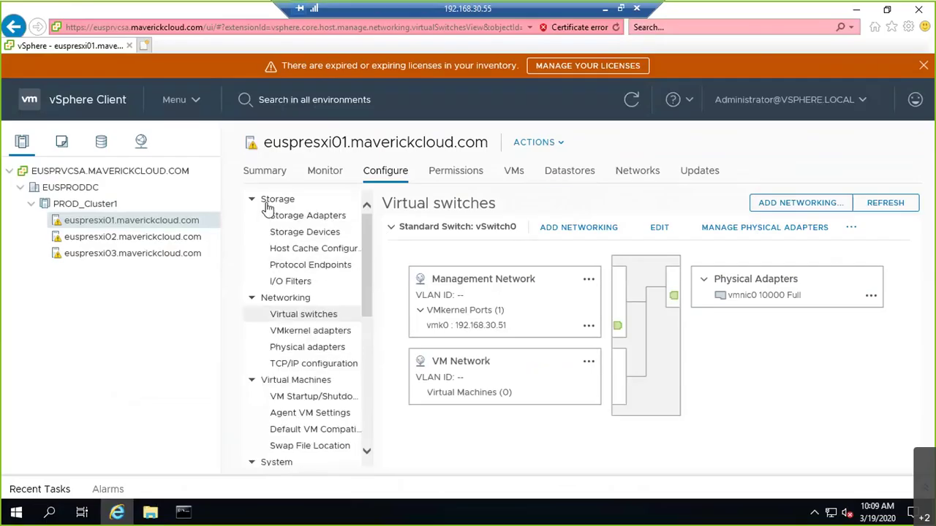
pyautogui.click(307, 234)
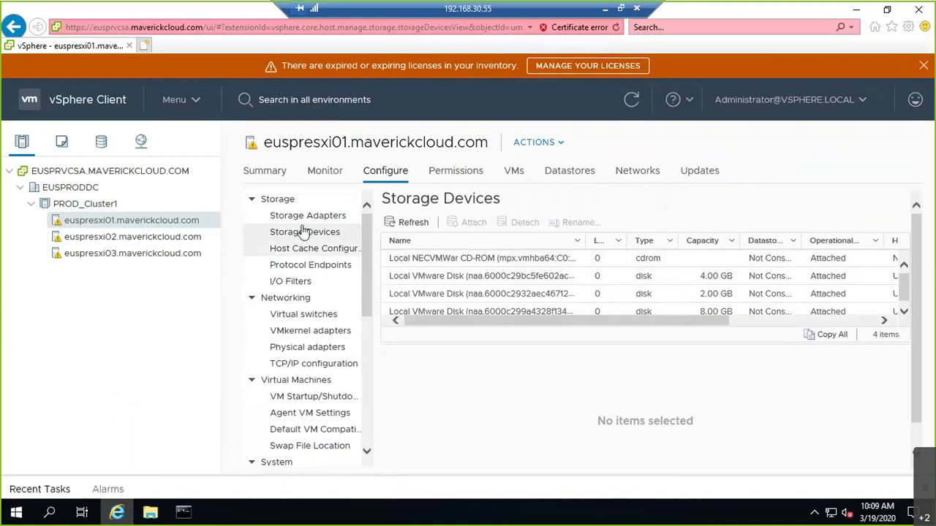
pyautogui.click(590, 178)
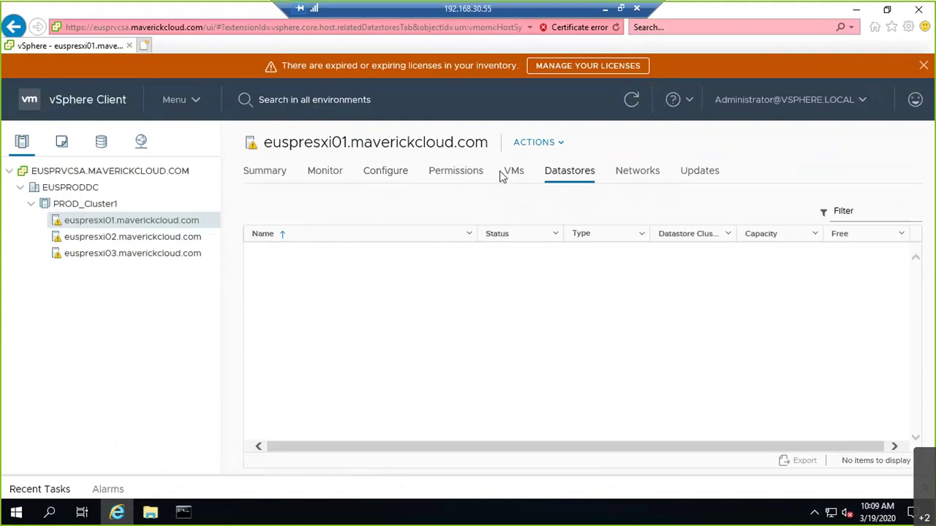
pyautogui.click(560, 144)
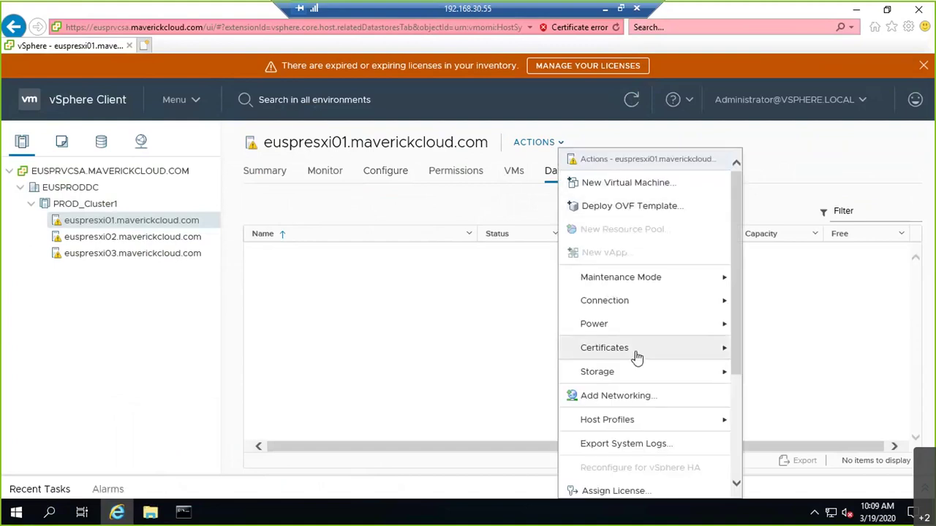
pyautogui.moveTo(646, 380)
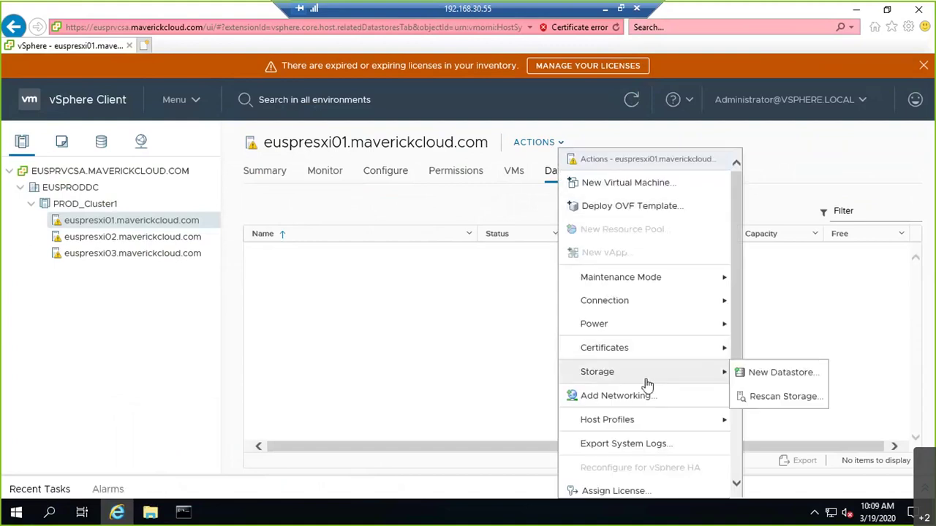
# Step: Create VMFS 6 datastore HOST01_LOCAL on the 8 GB local disk with default partitioning
pyautogui.click(750, 375)
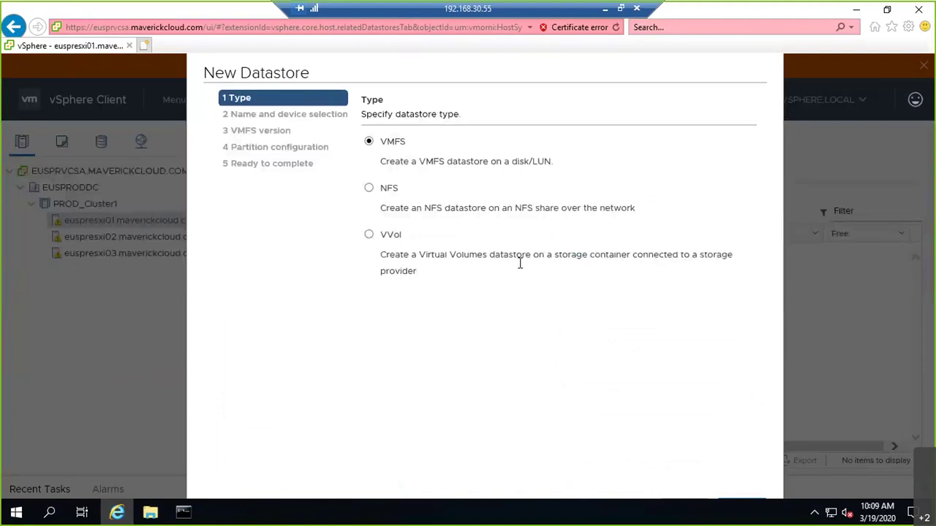
pyautogui.moveTo(570, 71); pyautogui.dragTo(445, 73)
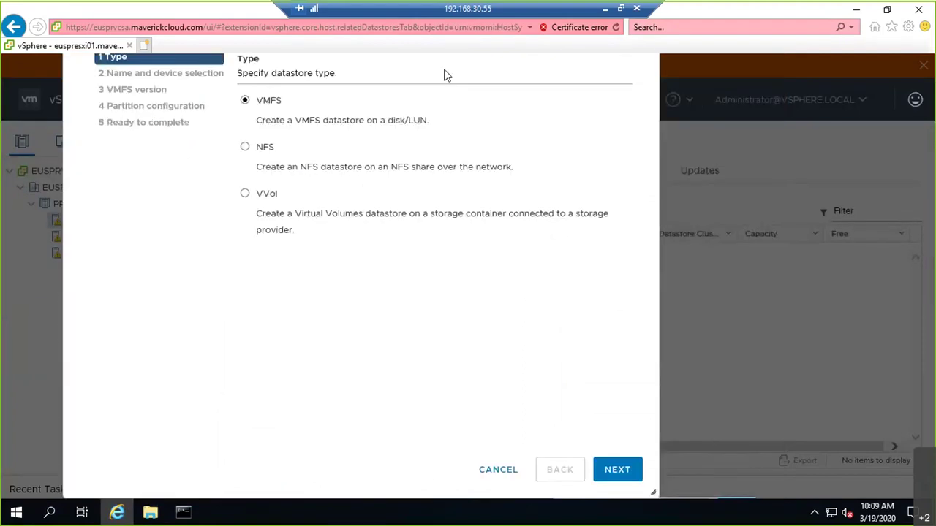
pyautogui.click(616, 470)
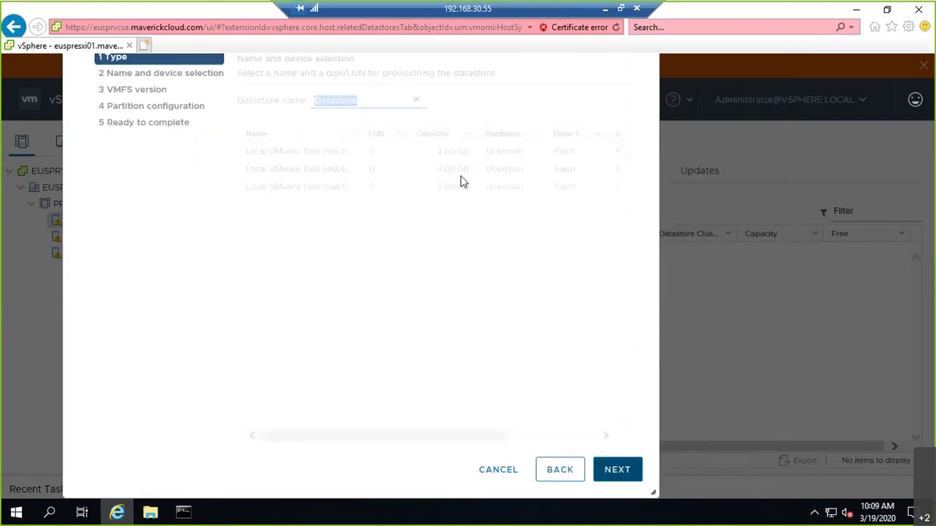
pyautogui.click(376, 96)
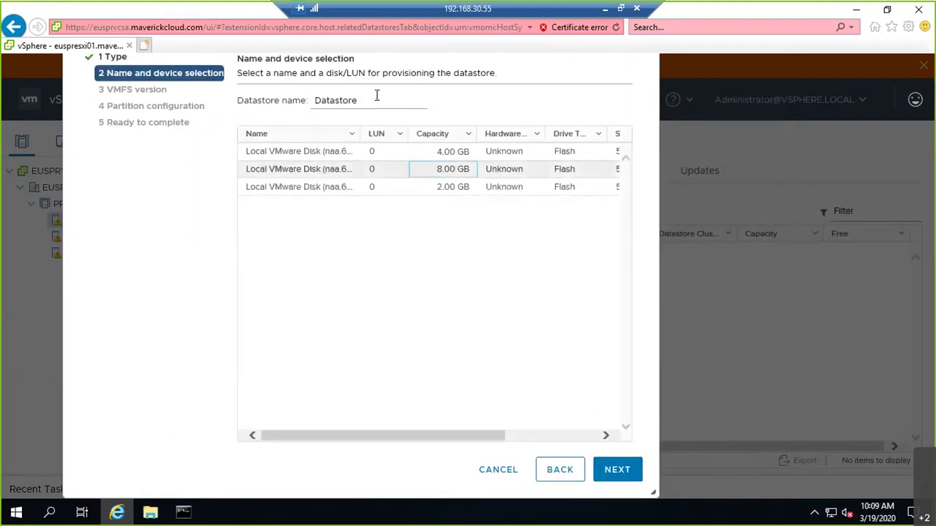
pyautogui.press('BackSpace')
pyautogui.press('BackSpace')
pyautogui.press('BackSpace')
pyautogui.press('BackSpace')
pyautogui.press('BackSpace')
pyautogui.press('BackSpace')
pyautogui.press('BackSpace')
pyautogui.press('BackSpace')
pyautogui.press('BackSpace')
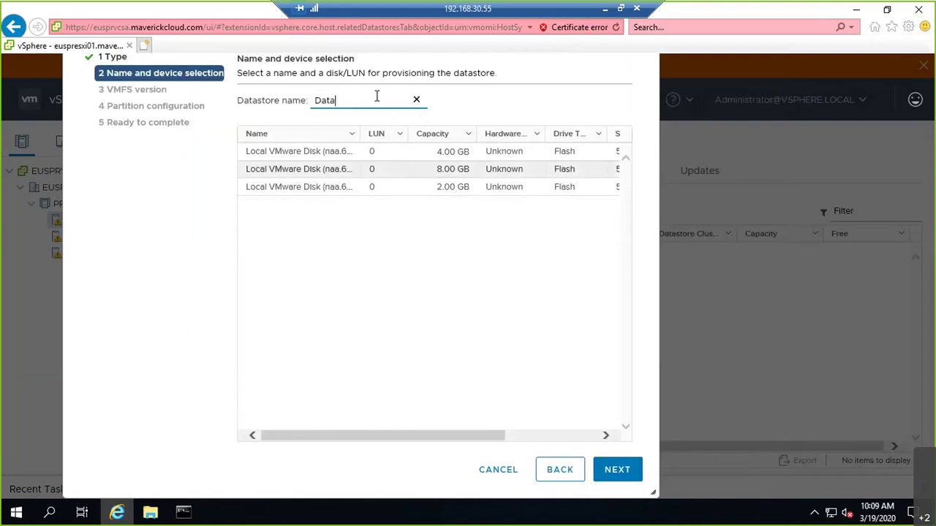
pyautogui.write('HOST01_LU')
pyautogui.write('CAL')
pyautogui.click(458, 174)
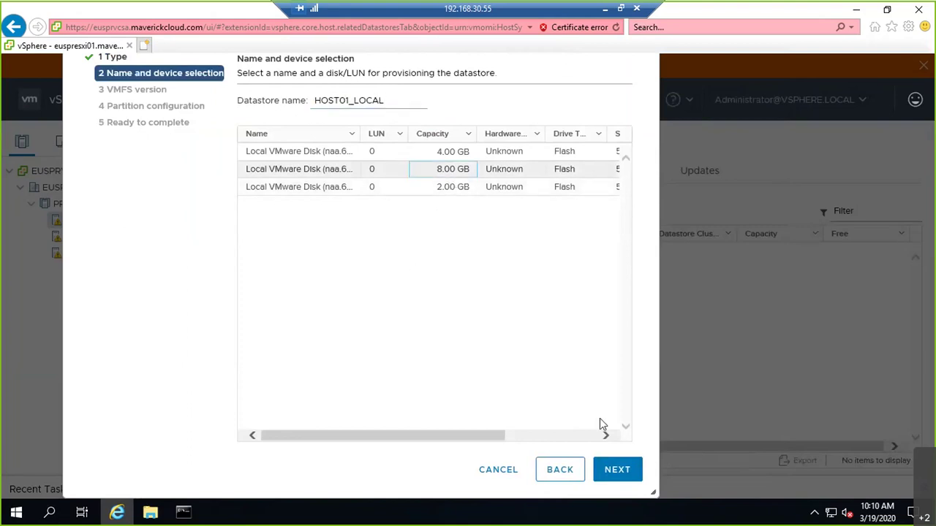
pyautogui.click(631, 471)
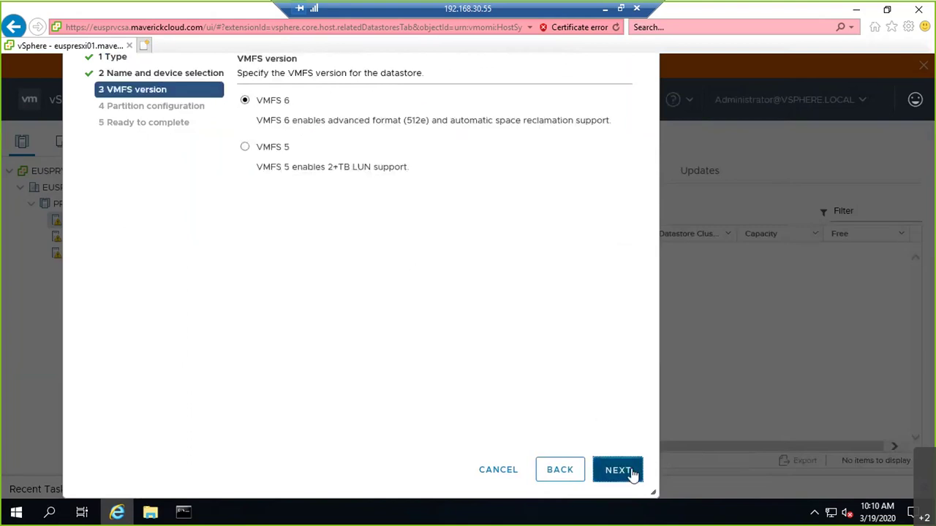
pyautogui.click(631, 470)
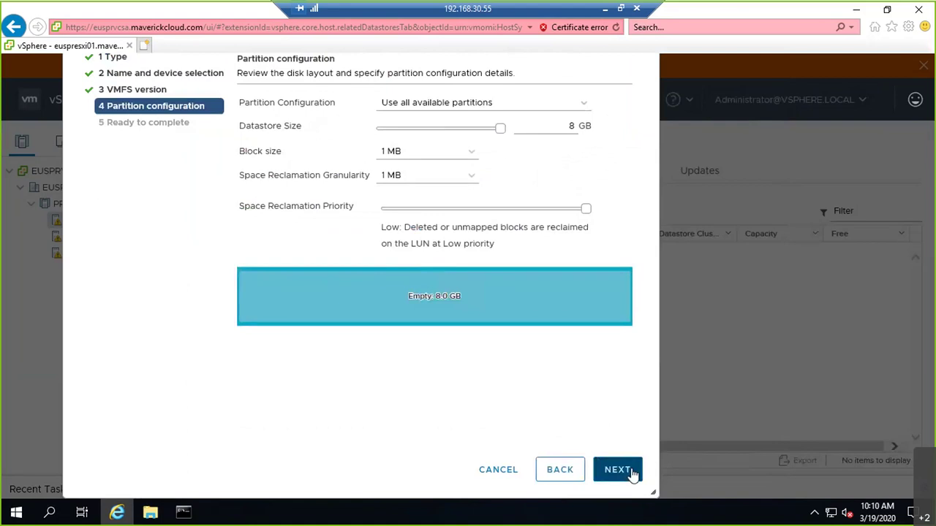
pyautogui.click(632, 471)
pyautogui.click(617, 470)
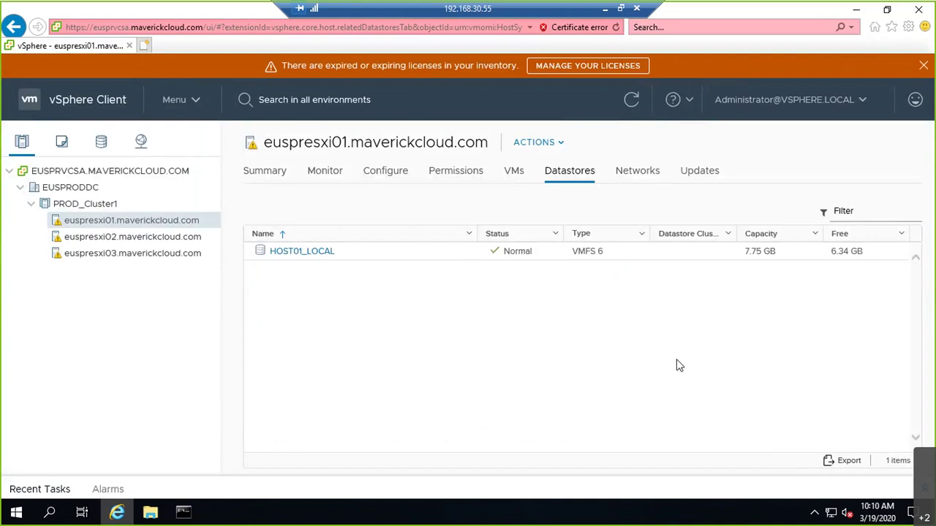
# Step: Open File Explorer on the remote server
pyautogui.click(608, 9)
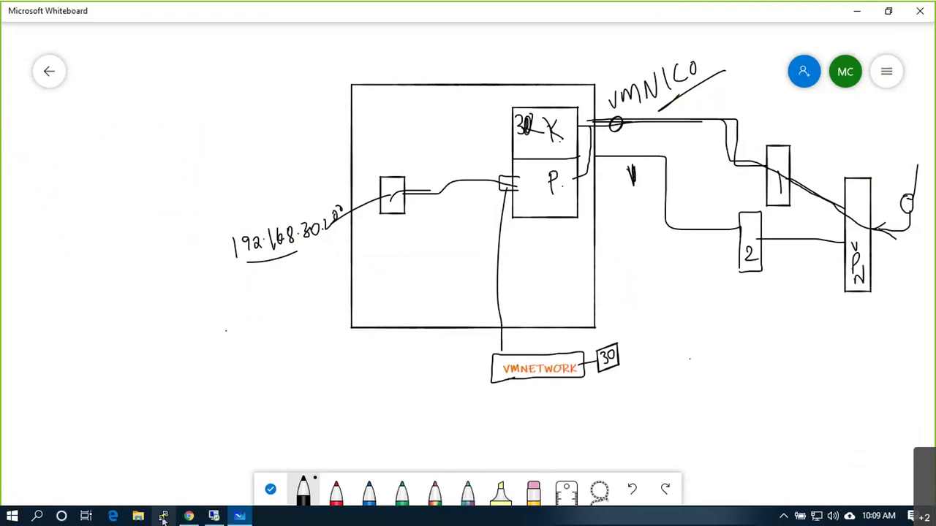
pyautogui.click(212, 517)
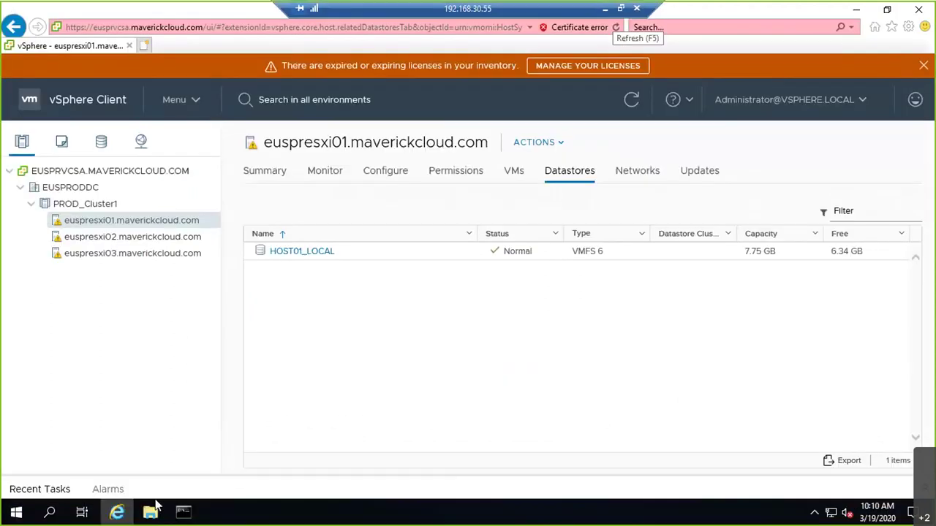
pyautogui.click(152, 513)
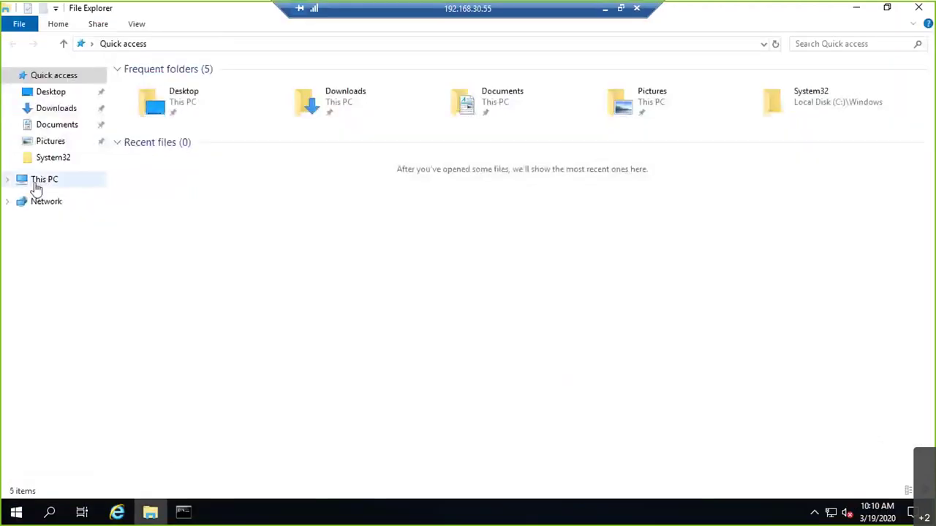
# Step: Try mapping drive Z: to the c$ share by host name and dismiss the connection error
pyautogui.click(35, 181)
pyautogui.rightClick(58, 180)
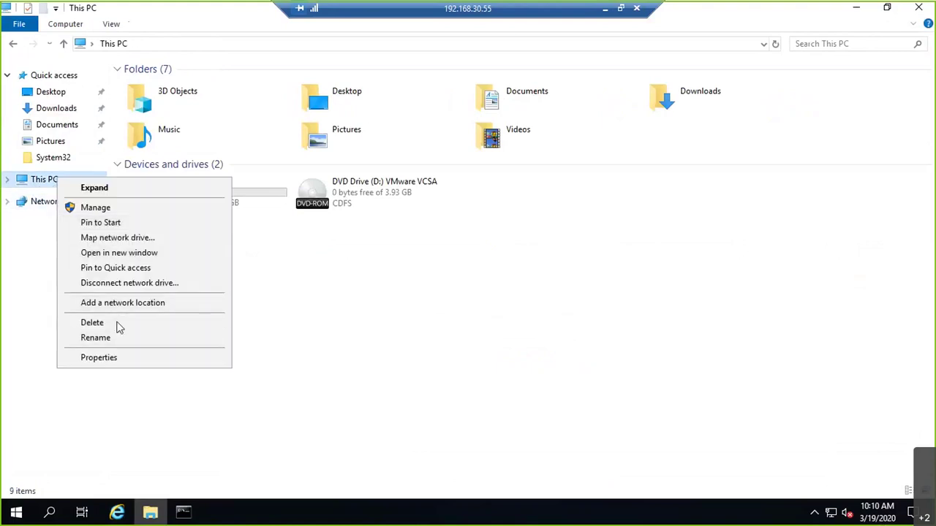
pyautogui.click(65, 23)
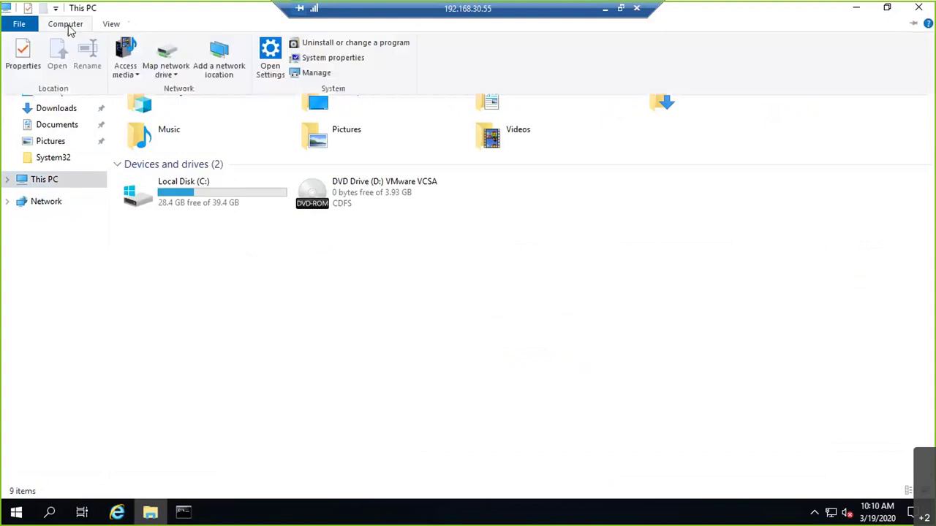
pyautogui.press('Escape')
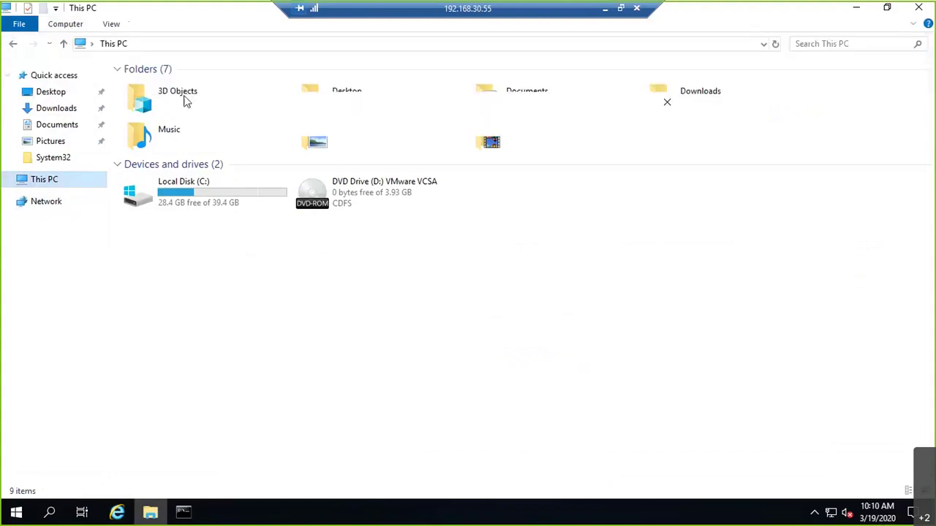
pyautogui.write('\\\\m')
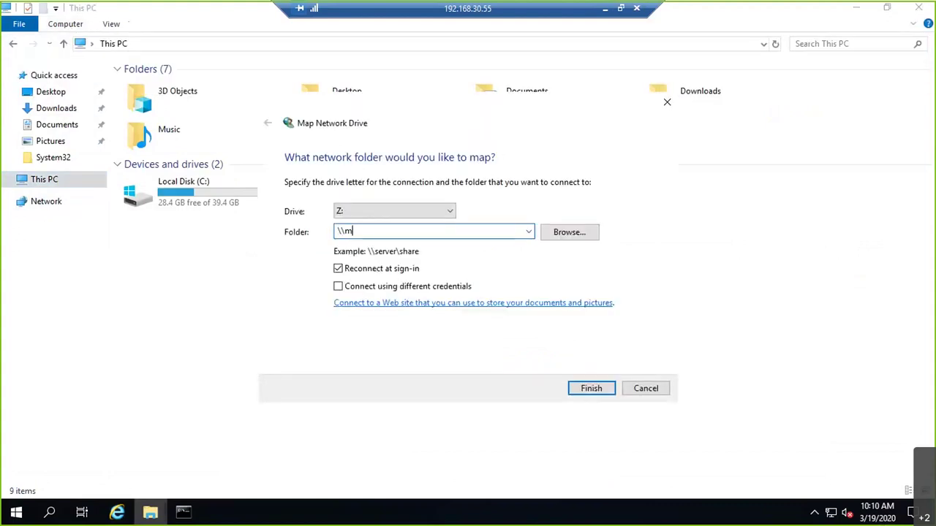
pyautogui.write('aganti\\c$')
pyautogui.press('Return')
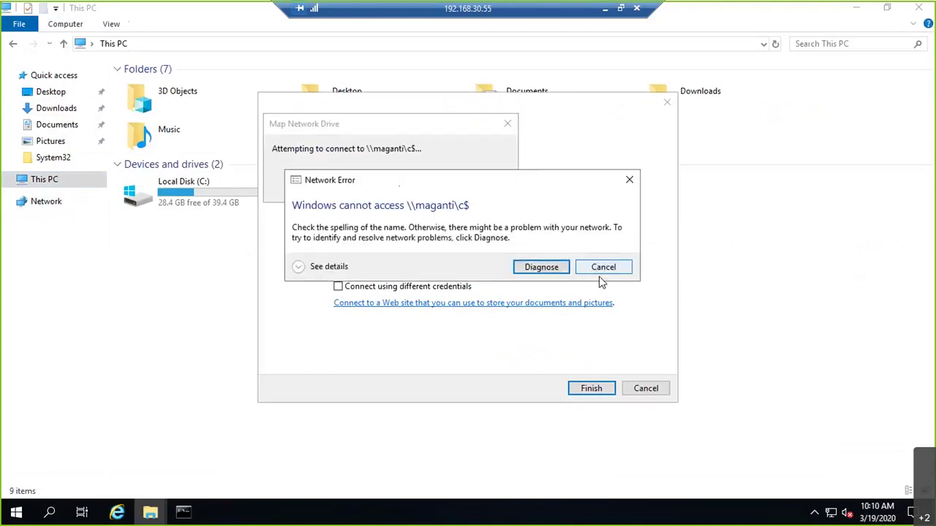
pyautogui.click(600, 269)
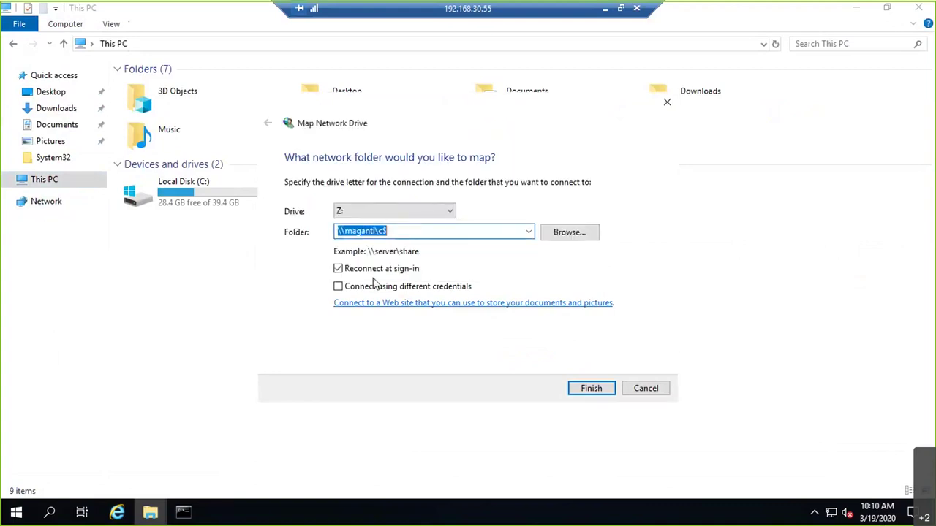
# Step: Change the mapped folder path to \\192.168.1.120\c$
pyautogui.click(378, 230)
pyautogui.press('BackSpace')
pyautogui.press('BackSpace')
pyautogui.press('BackSpace')
pyautogui.press('BackSpace')
pyautogui.press('BackSpace')
pyautogui.press('BackSpace')
pyautogui.press('BackSpace')
pyautogui.press('BackSpace')
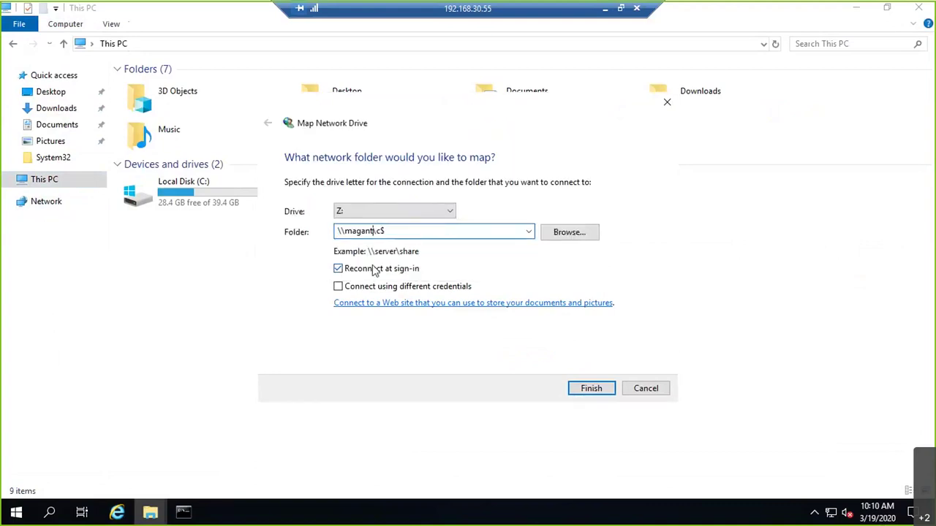
pyautogui.write('192.168.1.120')
# Step: Try the drive mapping with a different user name and password, then cancel the connection and wizard
pyautogui.click(420, 290)
pyautogui.click(592, 388)
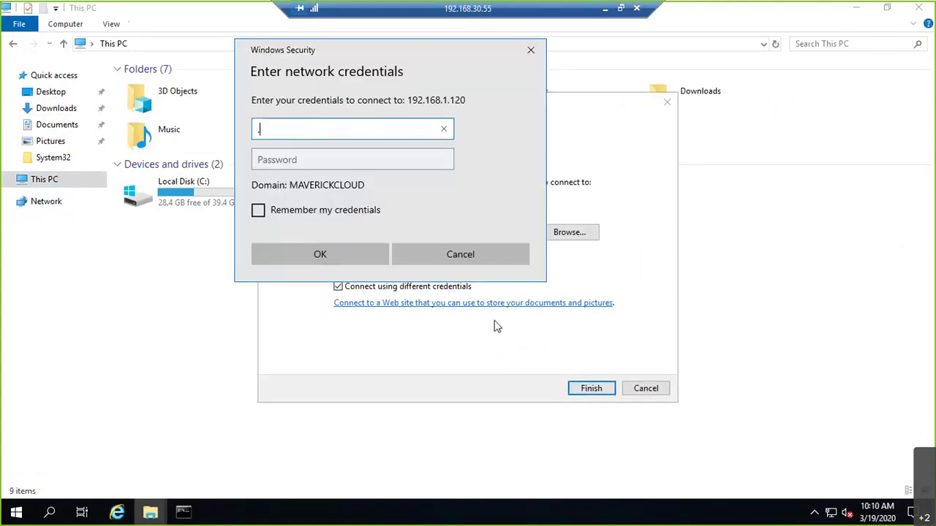
pyautogui.write('192.168.1.11')
pyautogui.write('0\\')
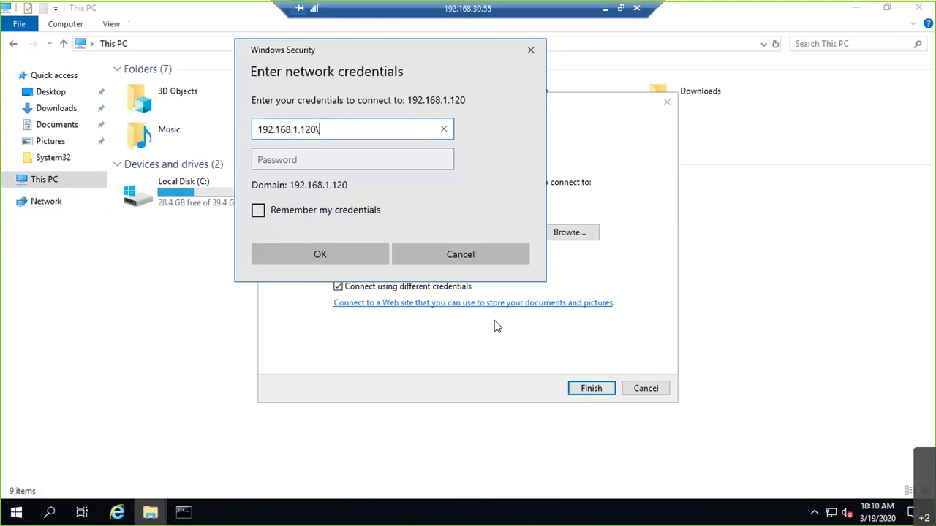
pyautogui.write('srinivas')
pyautogui.press('Tab')
pyautogui.write('****')
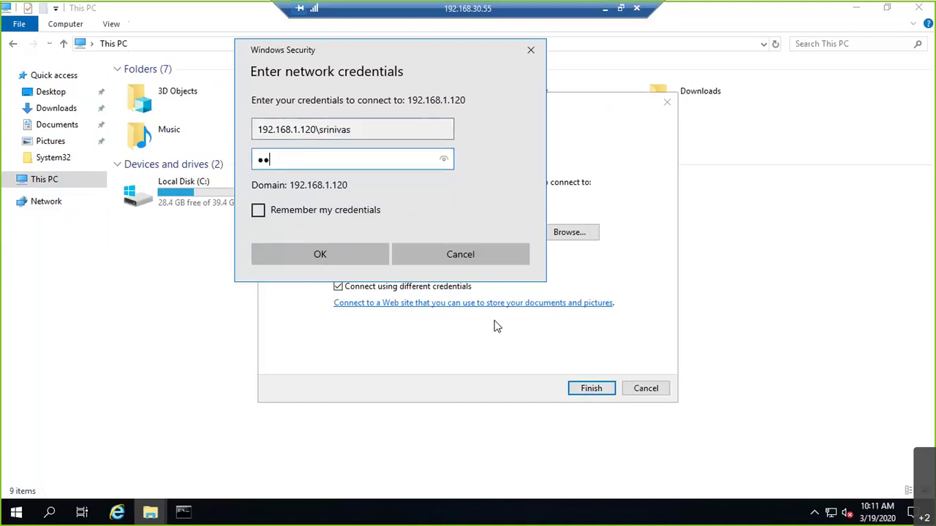
pyautogui.write('***')
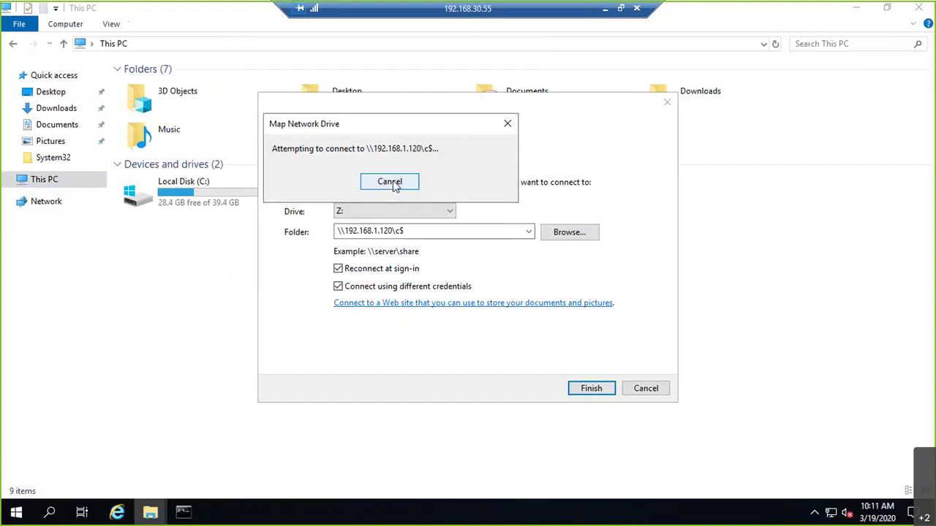
pyautogui.click(391, 182)
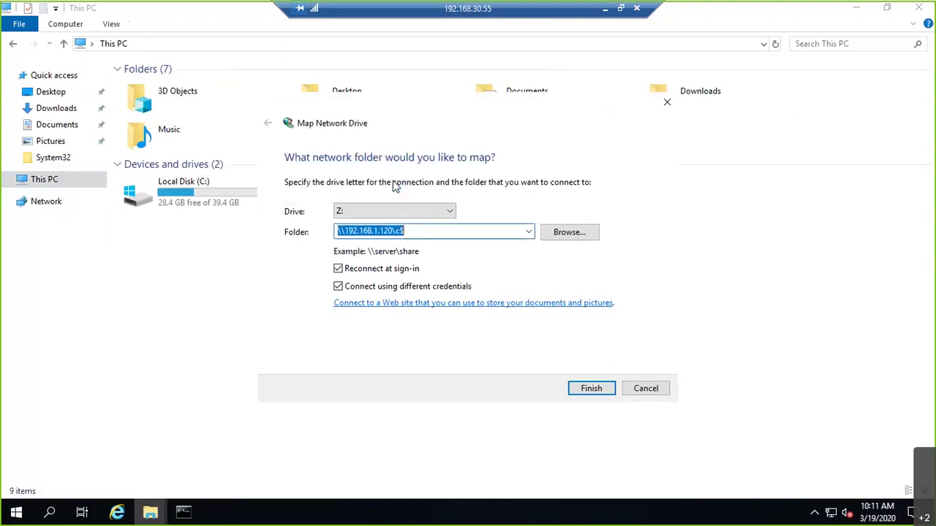
pyautogui.click(644, 387)
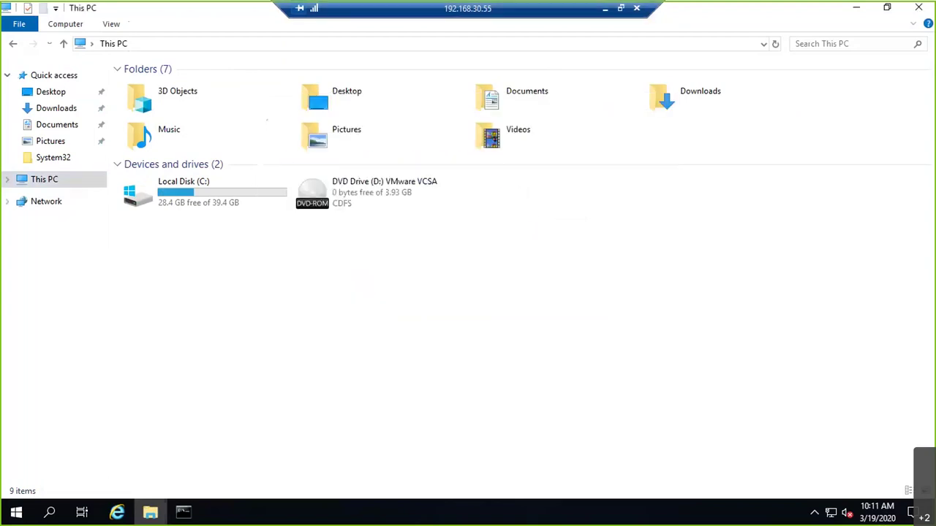
# Step: Leave the remote session, close the SSH client, and open the local Downloads folder, selecting Software
pyautogui.click(605, 8)
pyautogui.click(163, 516)
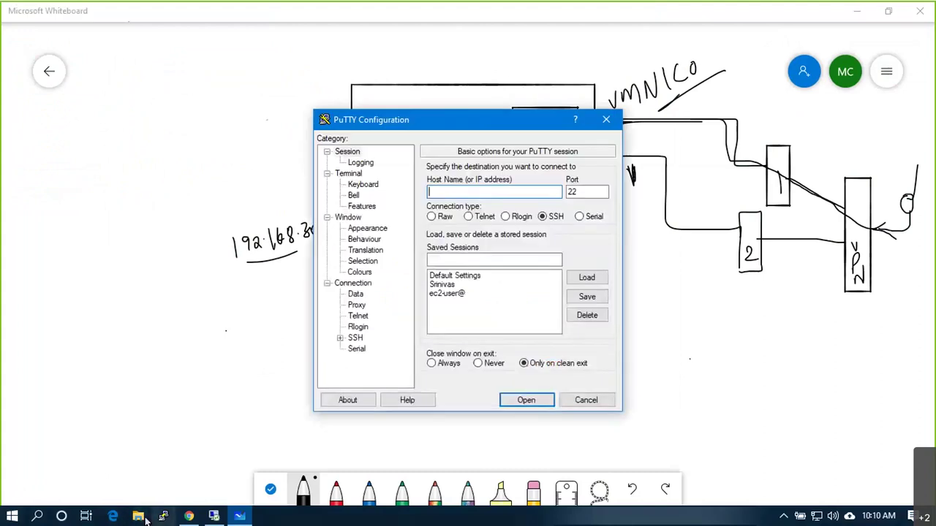
pyautogui.click(584, 402)
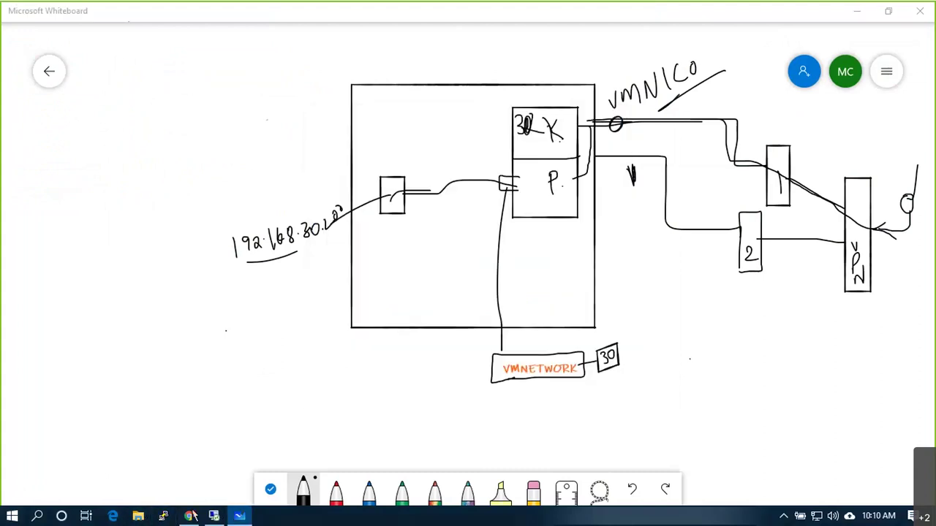
pyautogui.press('super+e')
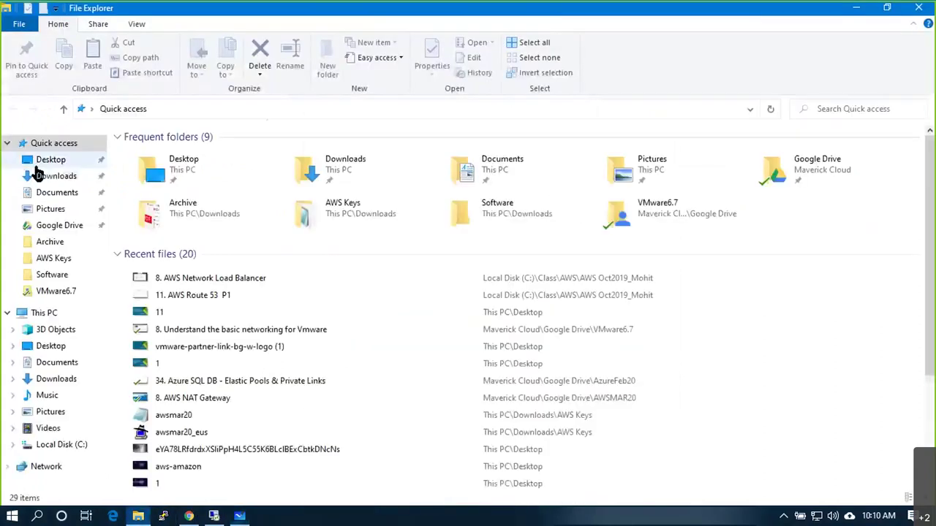
pyautogui.click(55, 175)
pyautogui.click(167, 156)
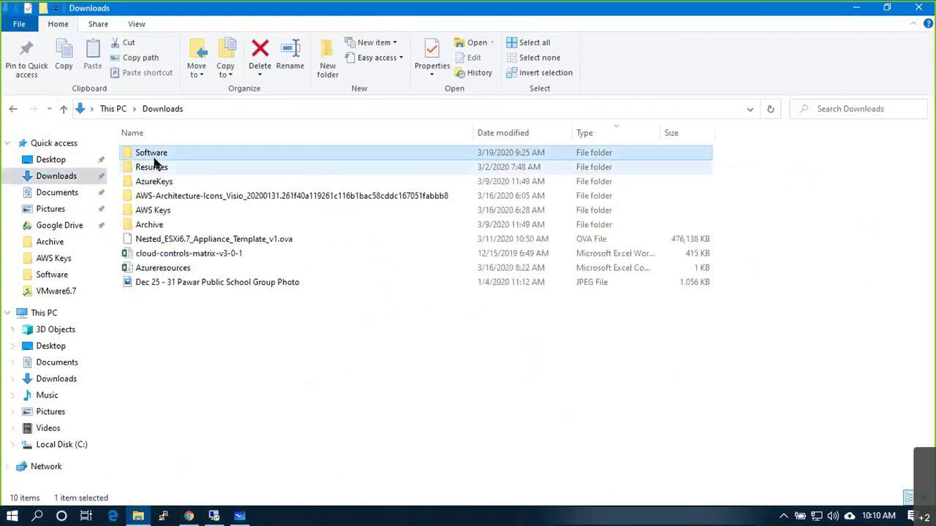
# Step: Open Downloads\Software, jump to Tiny Linux VM.ova, then switch back to the remote desktop
pyautogui.doubleClick(156, 155)
pyautogui.press('t')
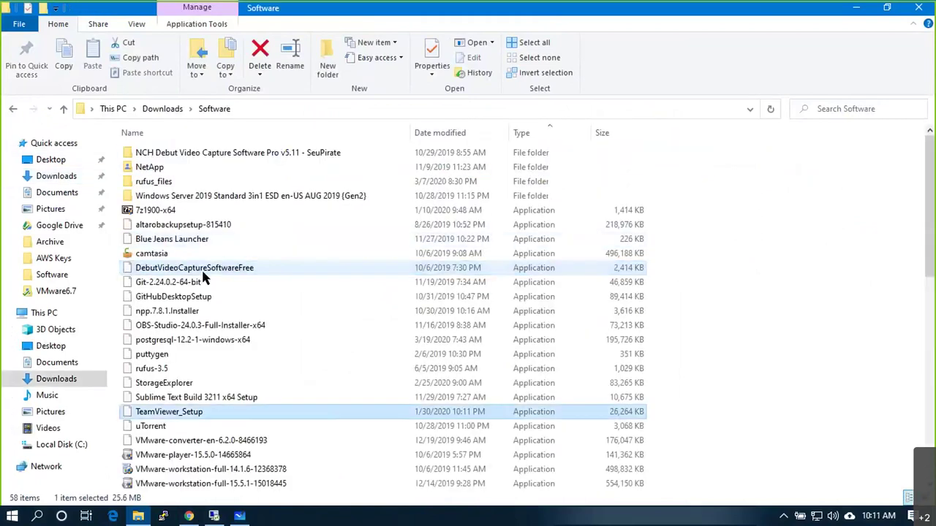
pyautogui.press('i')
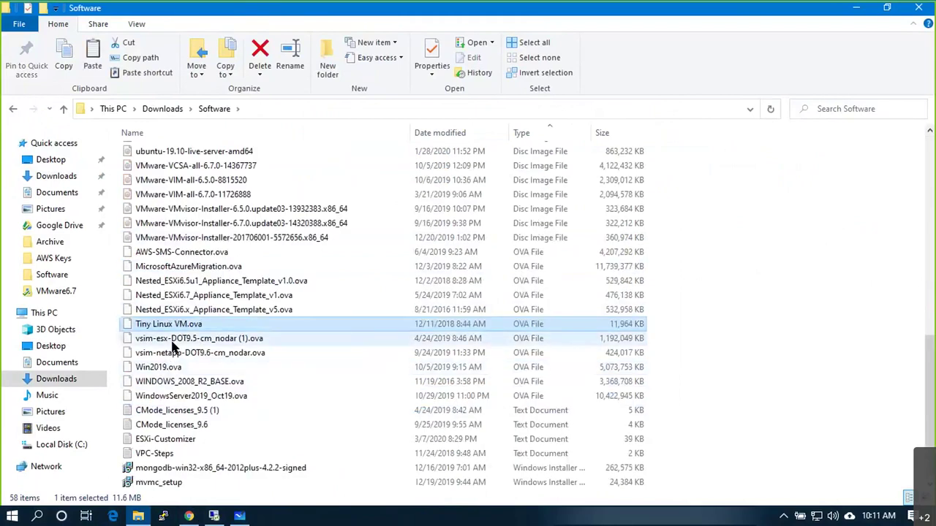
pyautogui.hotkey('alt', 'Tab')
pyautogui.hotkey('alt', 'Tab')
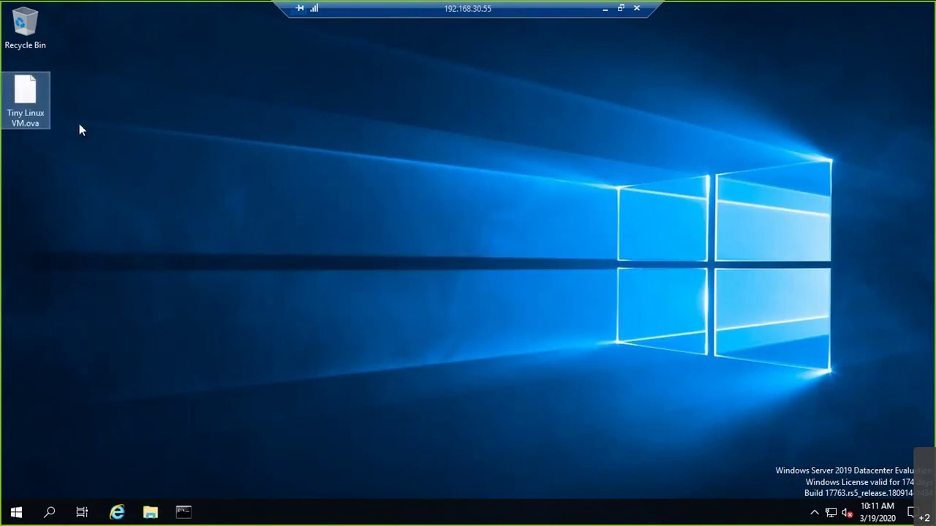
# Step: Start an OVF deployment on the first host from local file Tiny Linux VM.ova, naming it DemoVM1
pyautogui.click(124, 510)
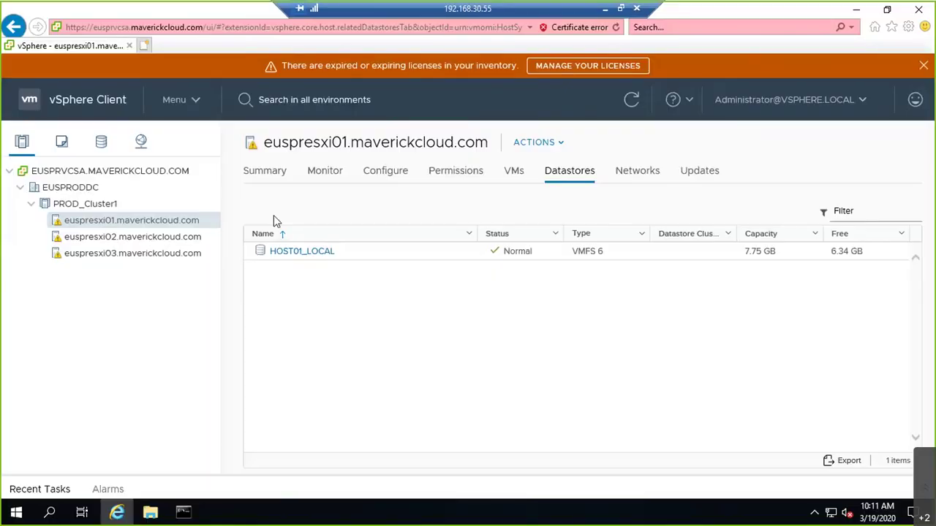
pyautogui.rightClick(124, 224)
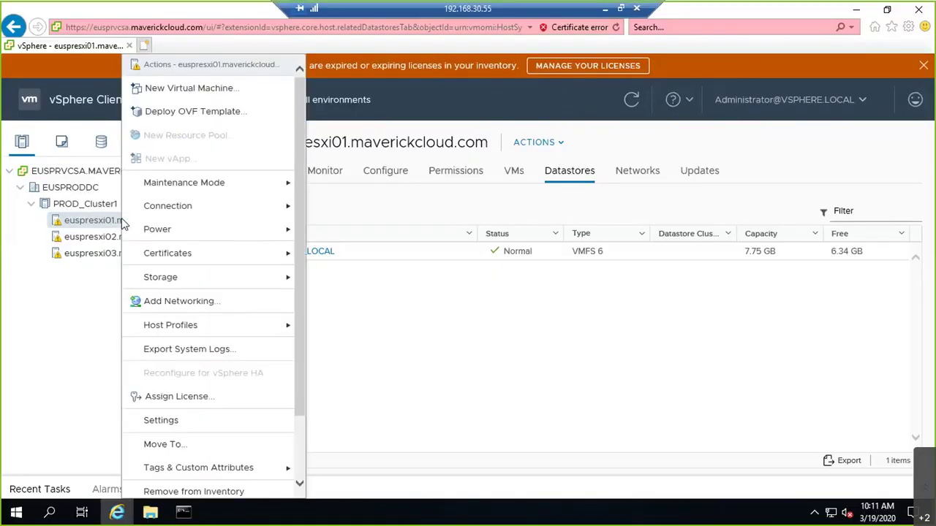
pyautogui.click(166, 112)
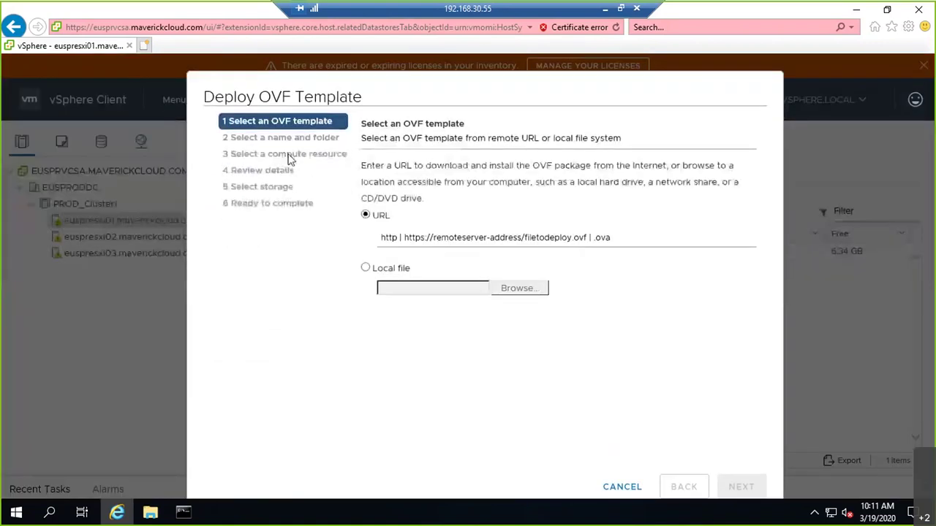
pyautogui.click(374, 270)
pyautogui.click(542, 293)
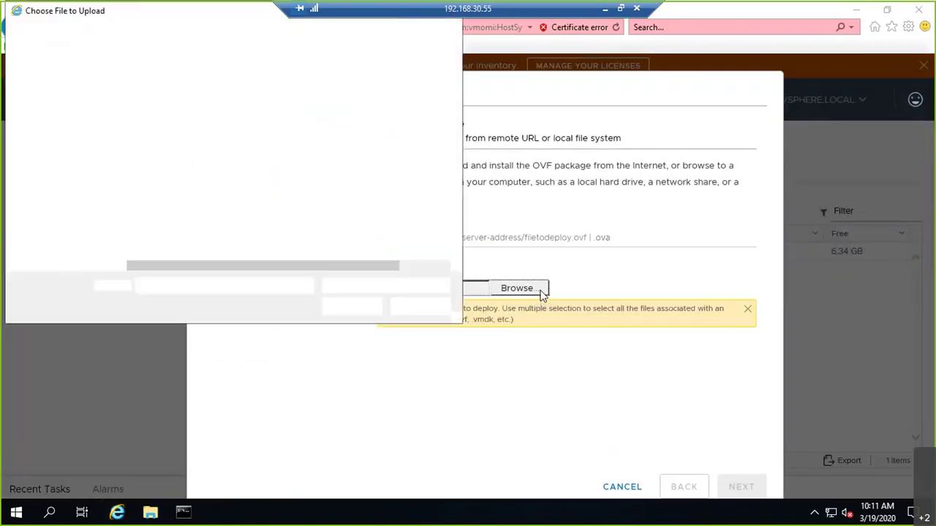
pyautogui.click(151, 95)
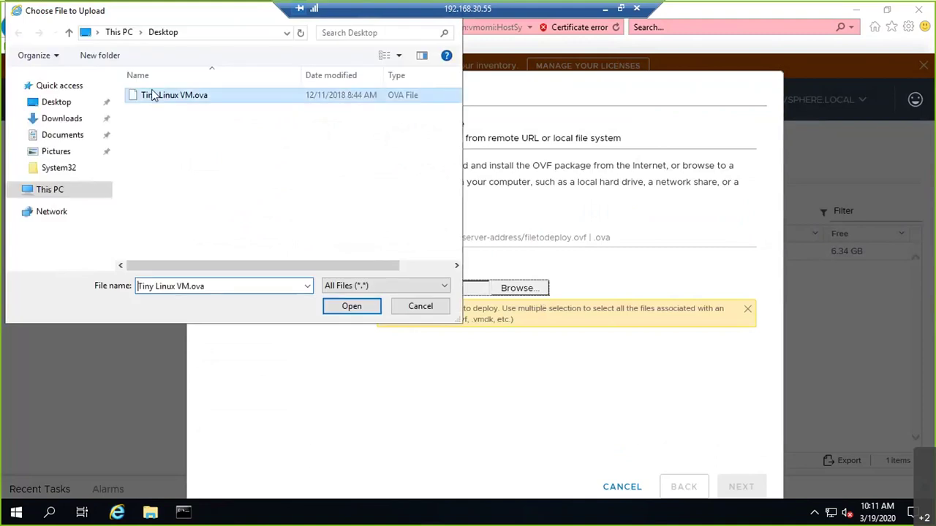
pyautogui.click(349, 306)
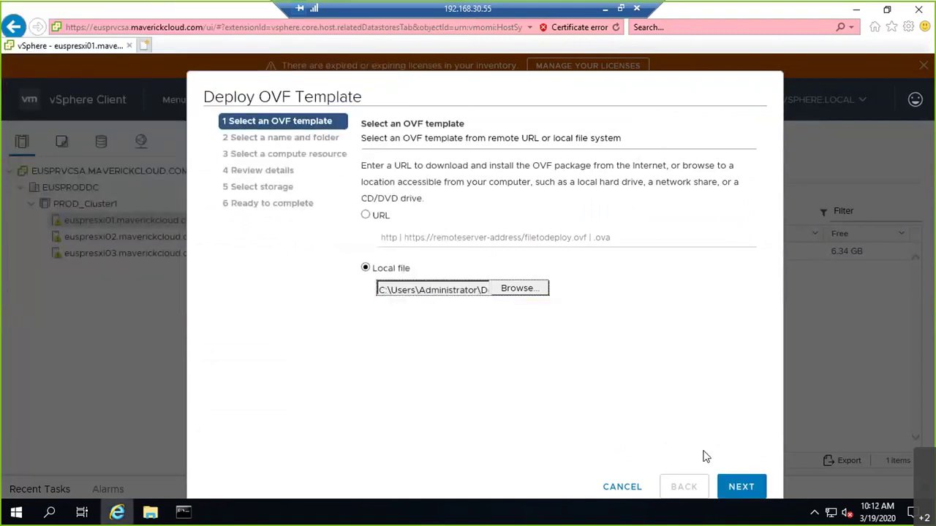
pyautogui.click(741, 486)
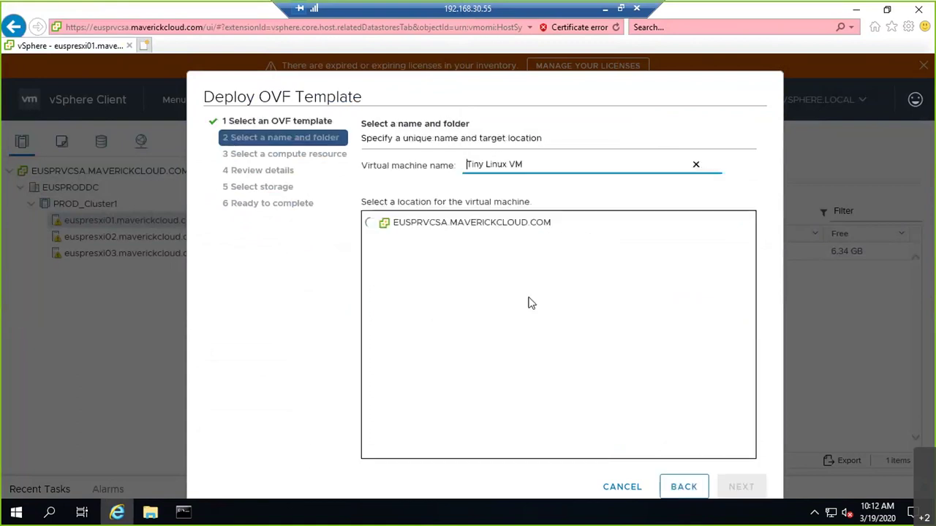
pyautogui.moveTo(532, 164); pyautogui.dragTo(466, 167)
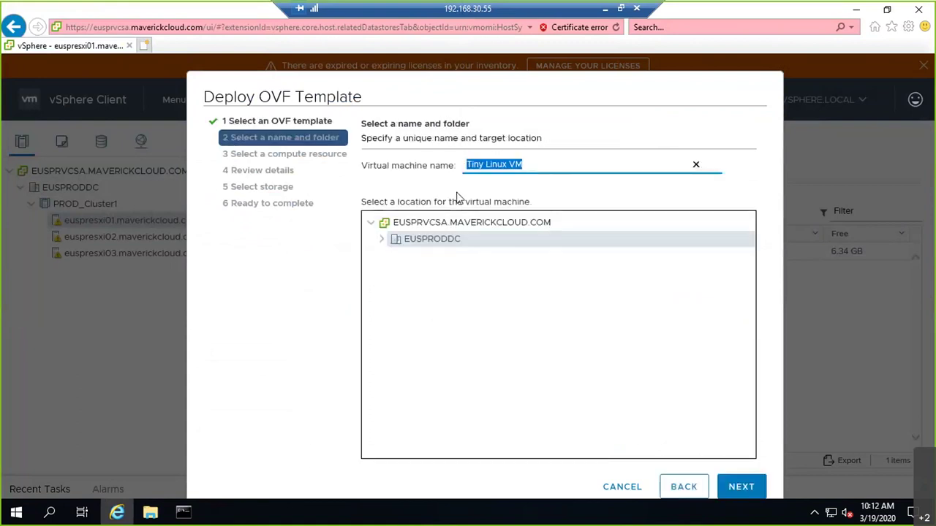
pyautogui.write('DemoVM1')
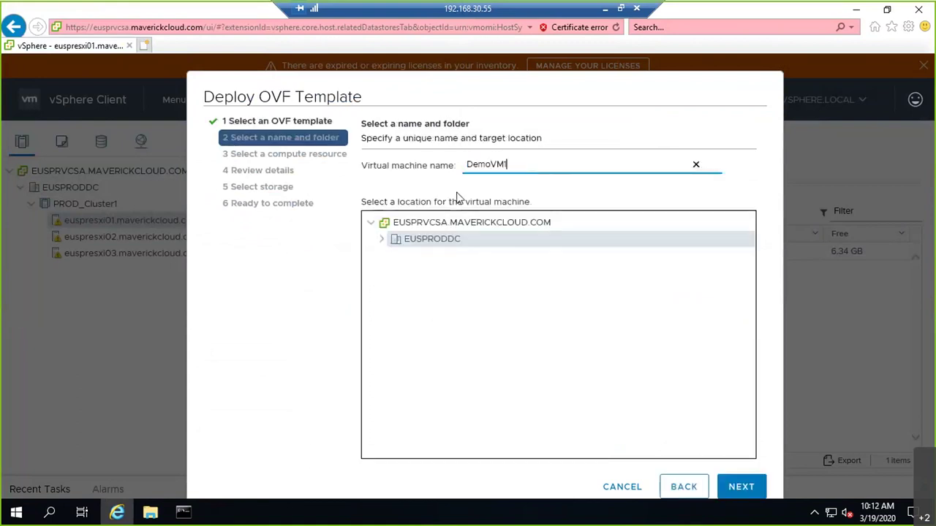
pyautogui.click(753, 492)
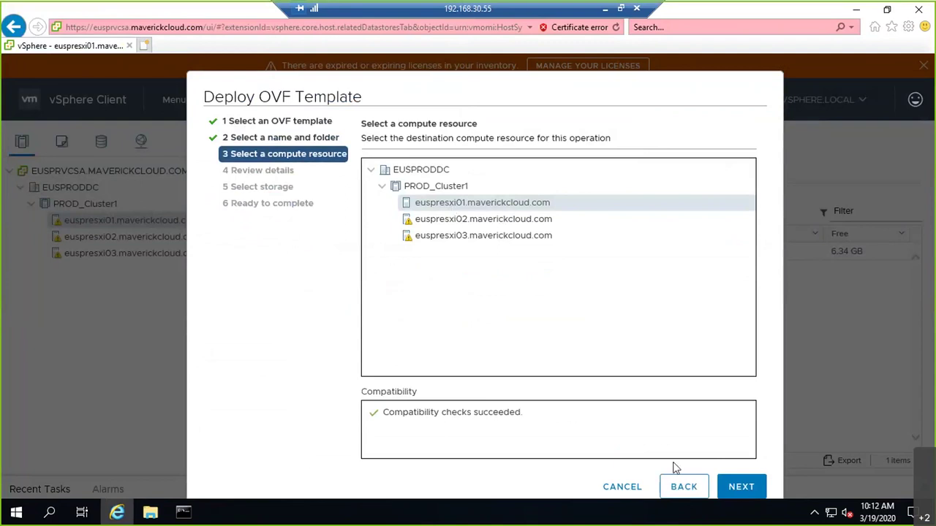
# Step: Accept the compute resource and details, choose Thin Provision and VM Network, then finish
pyautogui.click(744, 488)
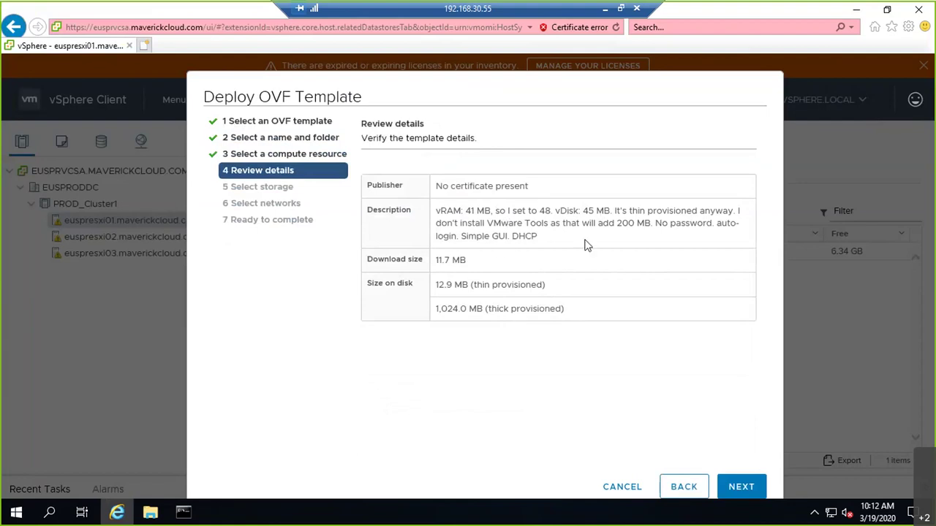
pyautogui.click(727, 487)
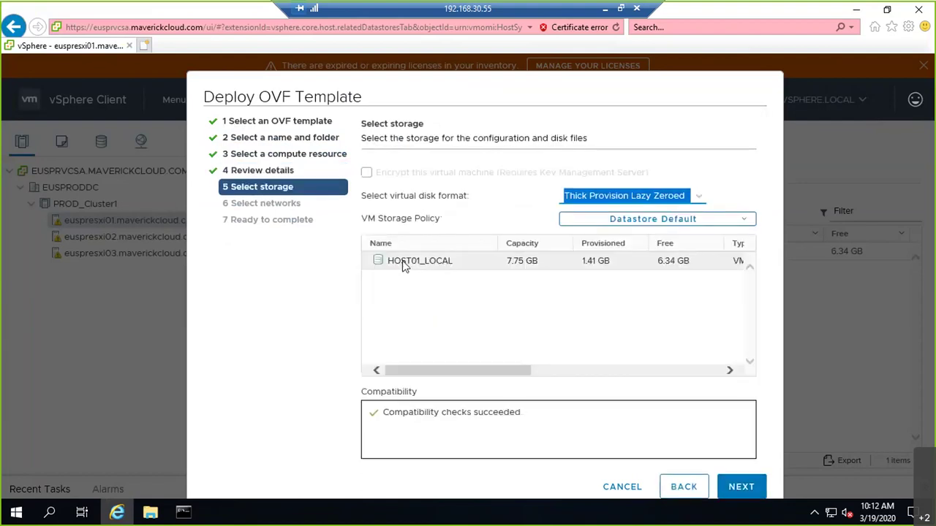
pyautogui.click(696, 199)
pyautogui.click(624, 218)
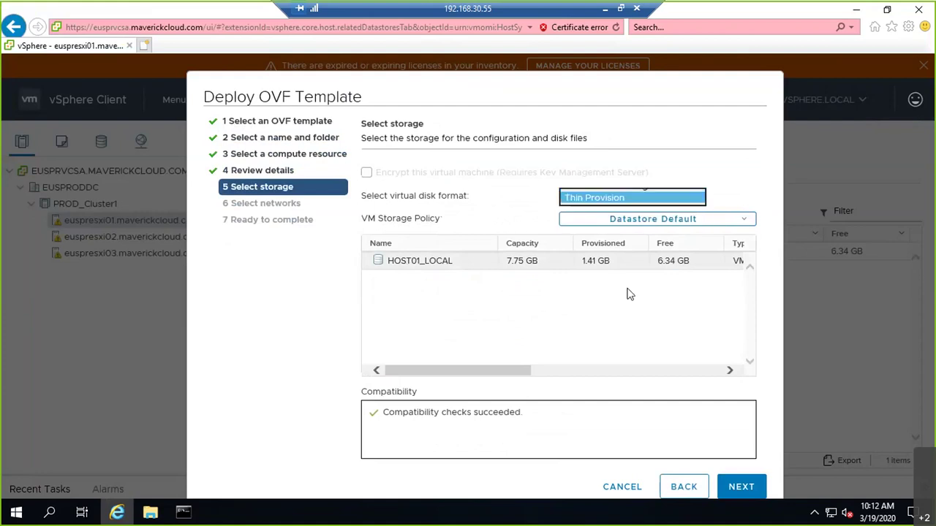
pyautogui.click(756, 487)
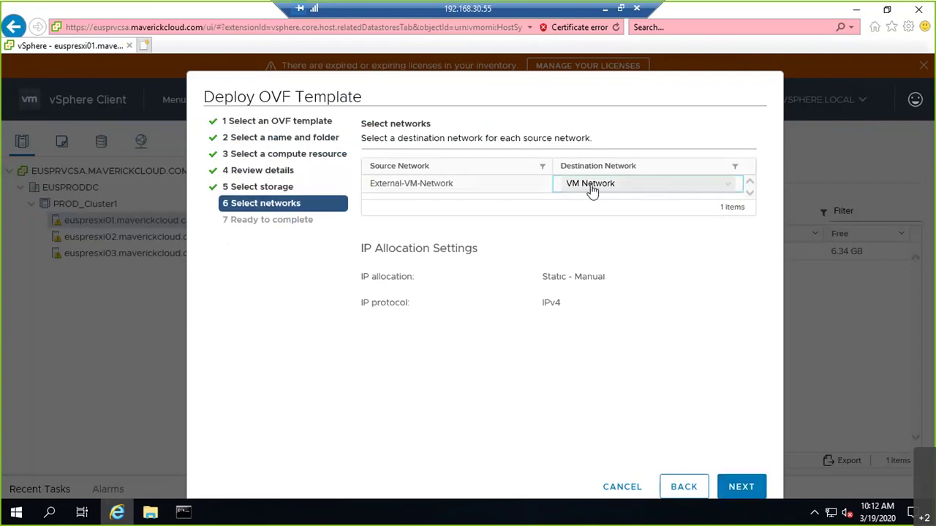
pyautogui.click(691, 189)
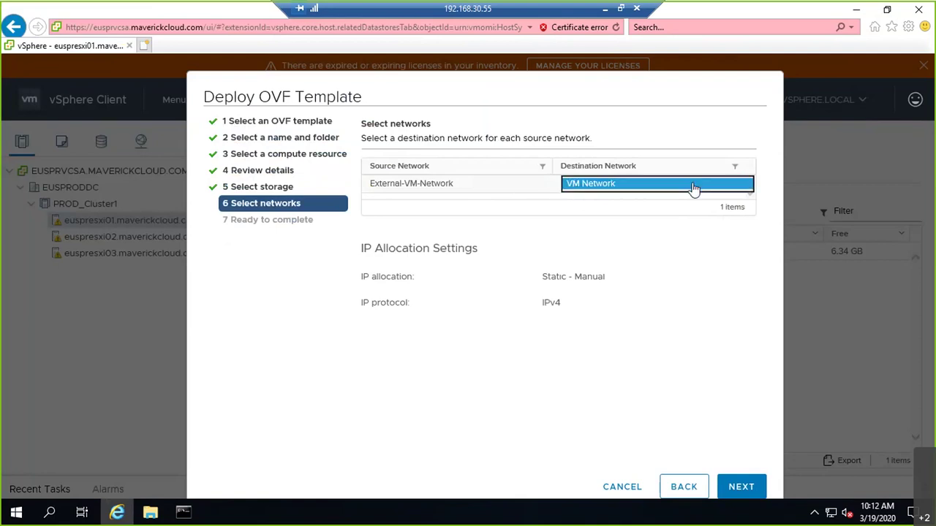
pyautogui.click(734, 480)
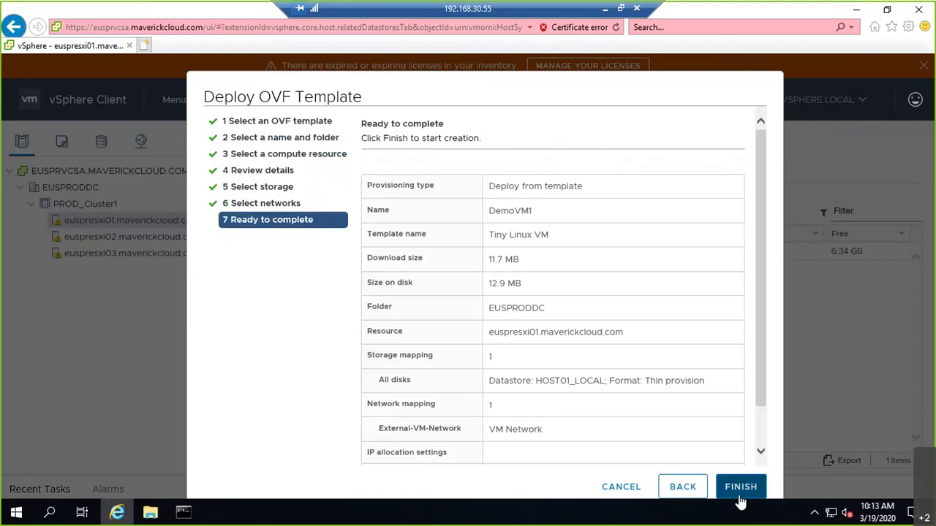
pyautogui.click(741, 486)
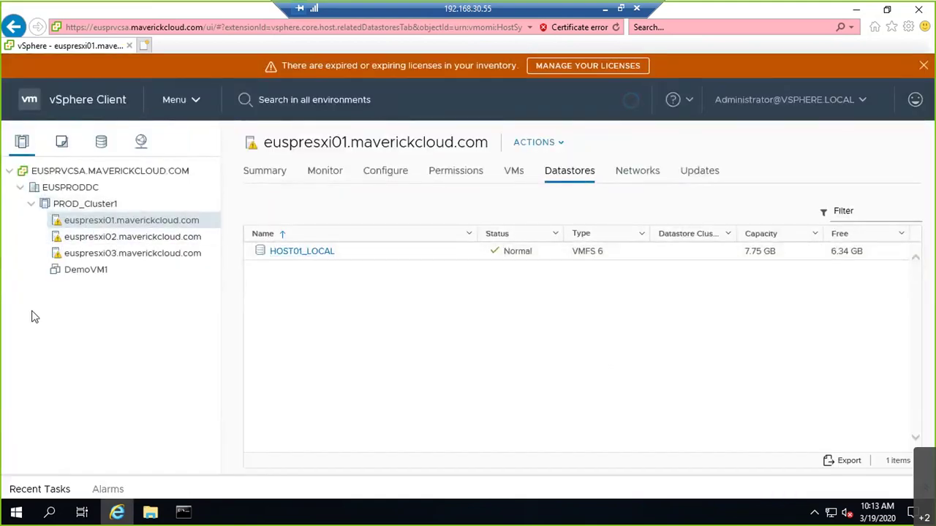
pyautogui.click(62, 275)
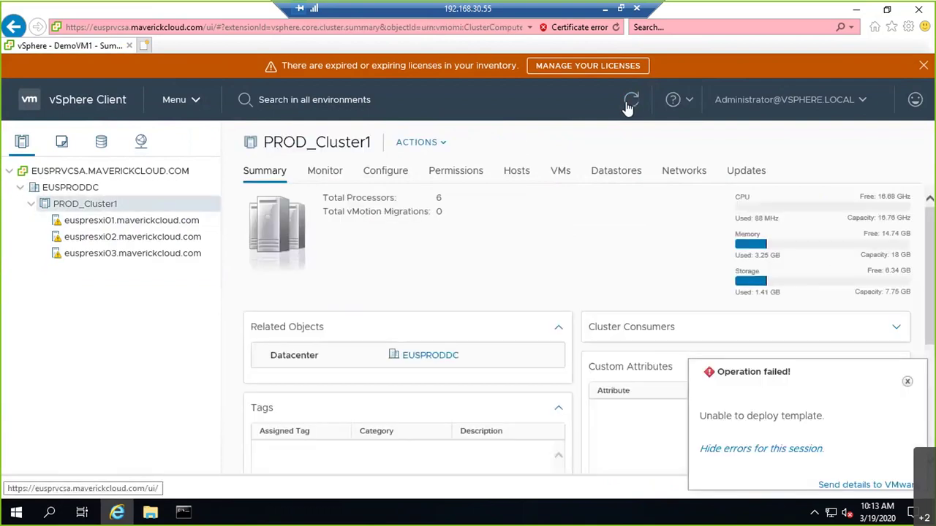
pyautogui.click(768, 459)
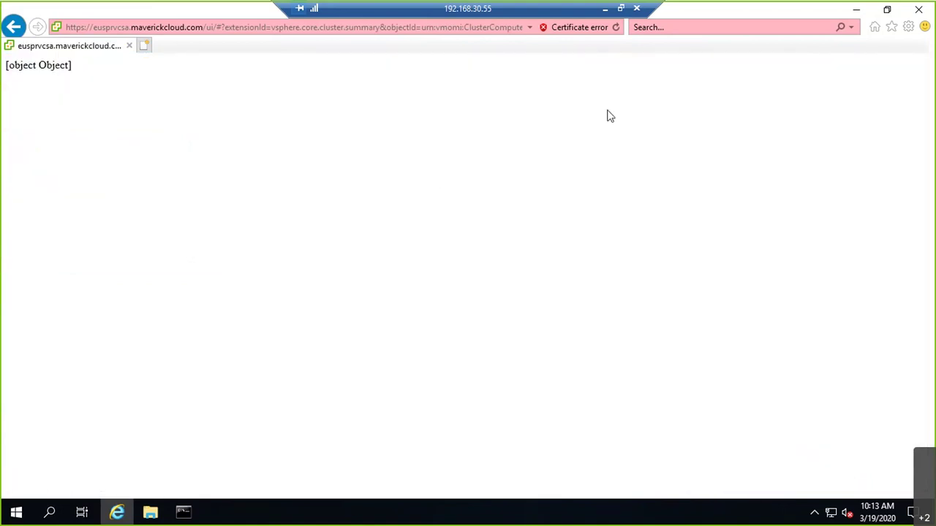
pyautogui.click(14, 27)
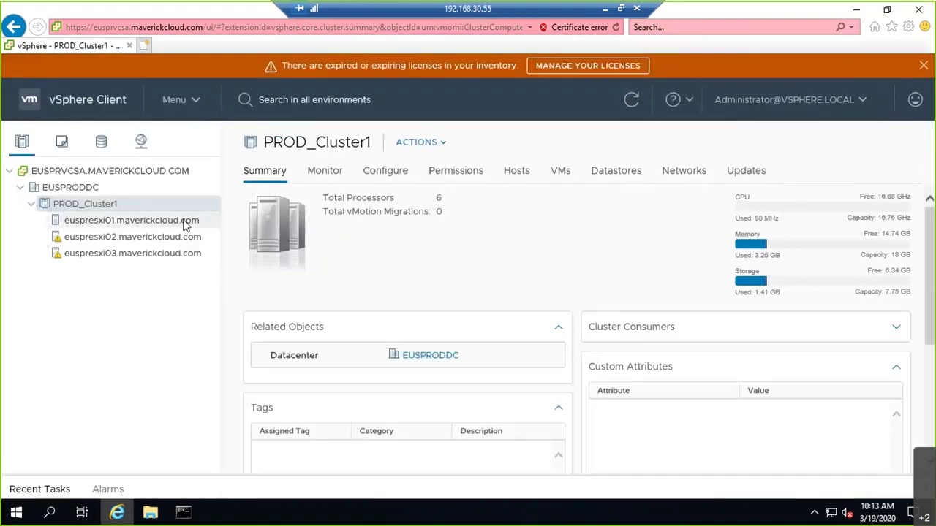
pyautogui.click(185, 223)
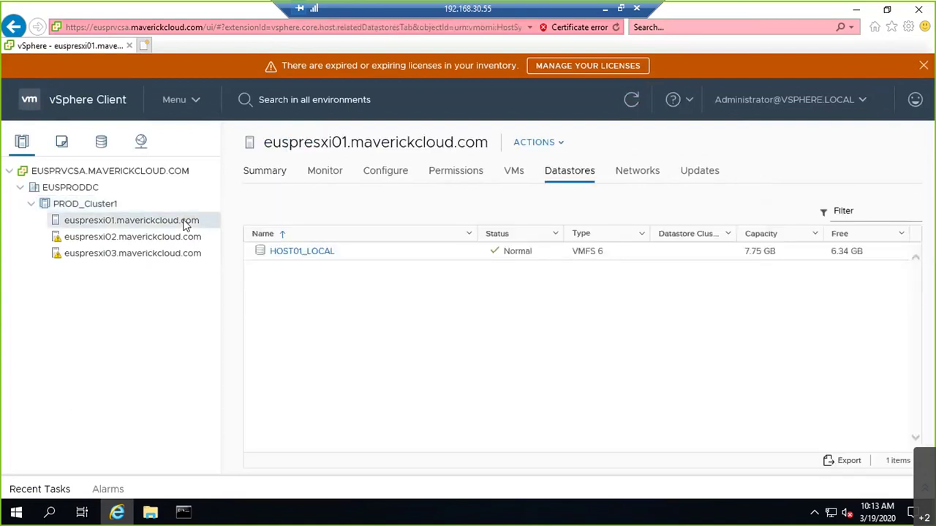
pyautogui.rightClick(185, 223)
pyautogui.click(282, 255)
pyautogui.click(284, 253)
pyautogui.click(284, 253)
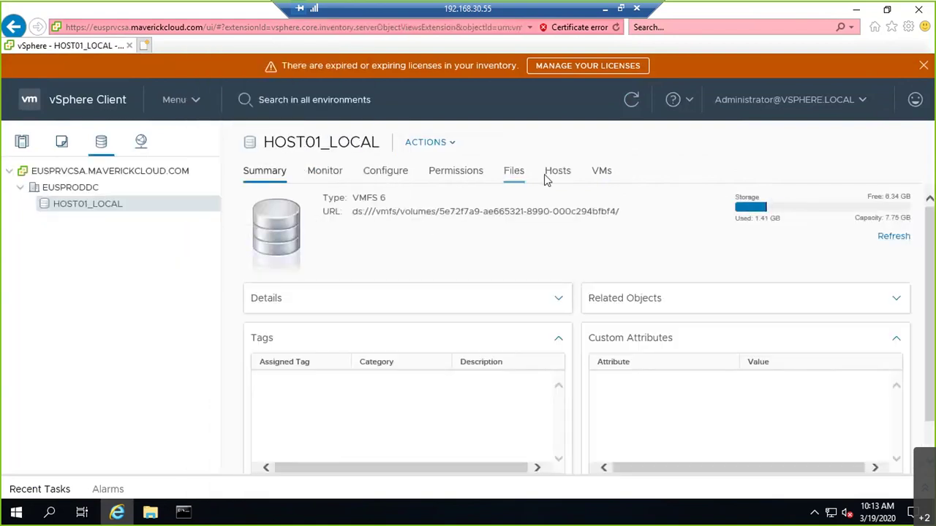
pyautogui.click(512, 177)
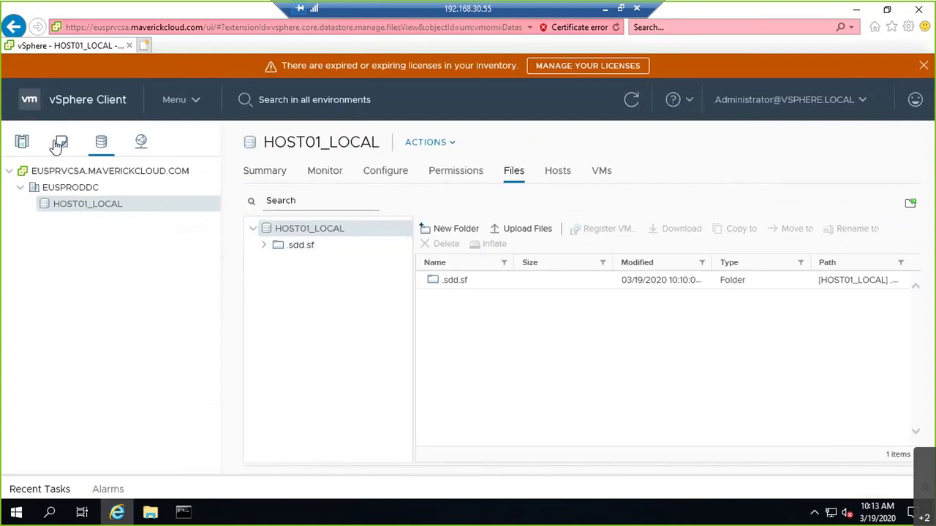
pyautogui.click(21, 141)
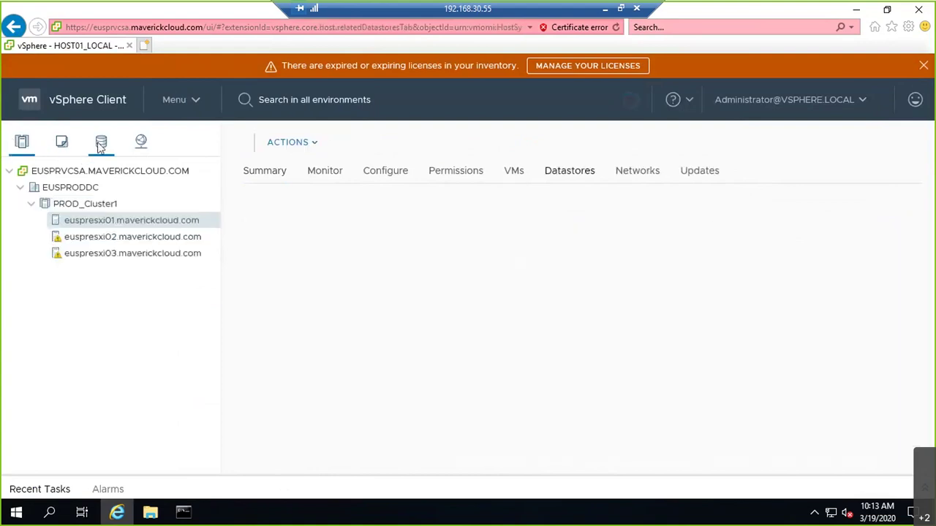
# Step: Start a new OVF deployment on euspresxi01 from the local file Tiny Linux VM.ova
pyautogui.rightClick(129, 226)
pyautogui.click(204, 112)
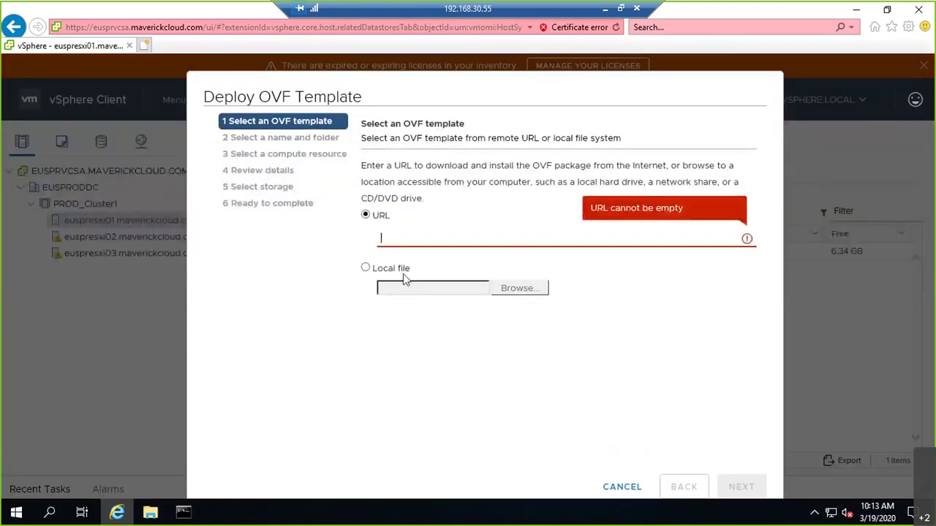
pyautogui.click(403, 271)
pyautogui.click(516, 289)
pyautogui.click(177, 96)
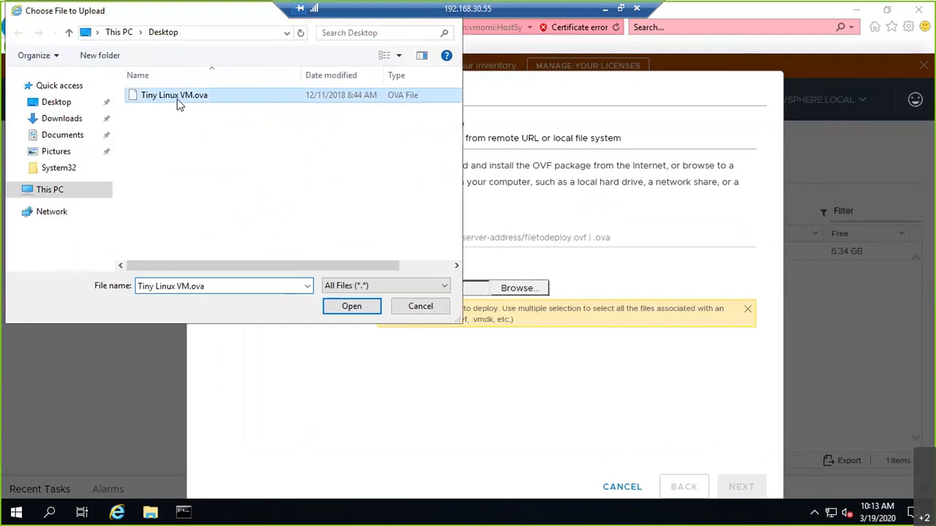
pyautogui.doubleClick(176, 96)
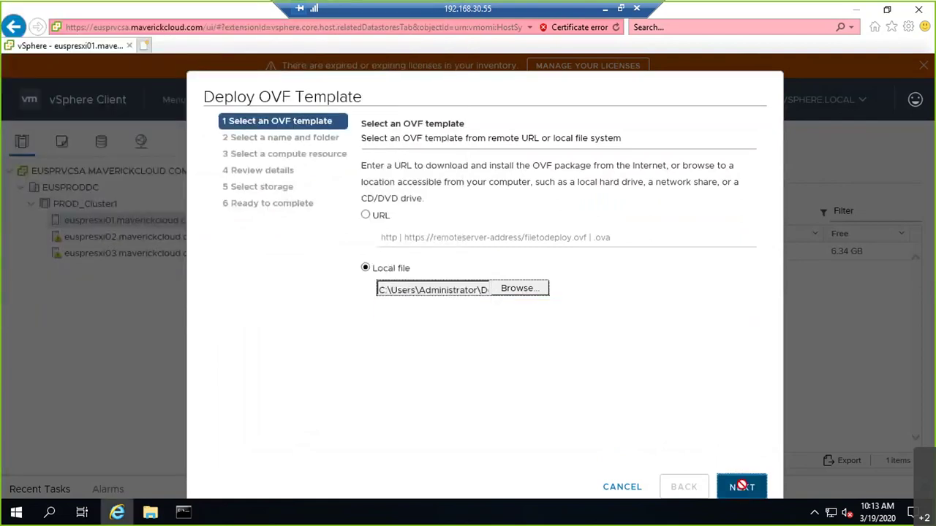
pyautogui.click(740, 487)
# Step: Keep the default name, compute resource, storage and VM Network, and finish the deployment
pyautogui.click(740, 487)
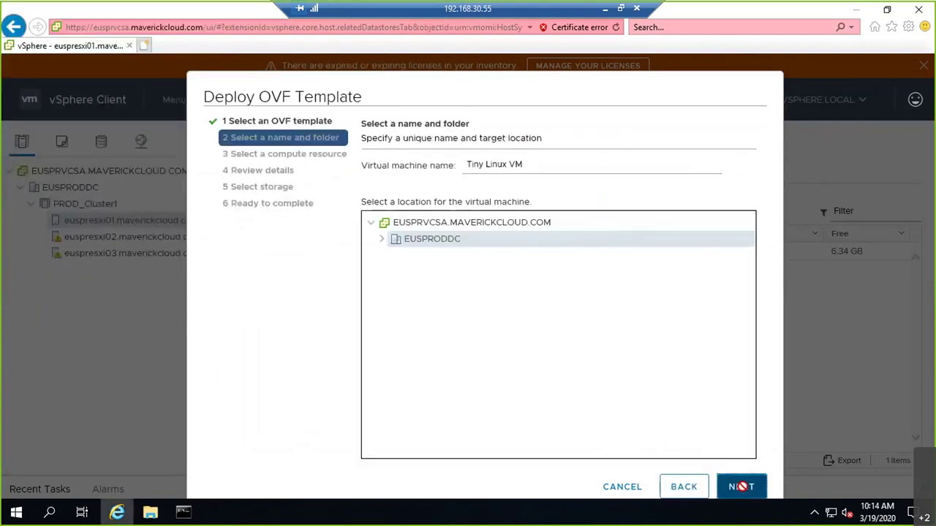
pyautogui.click(742, 487)
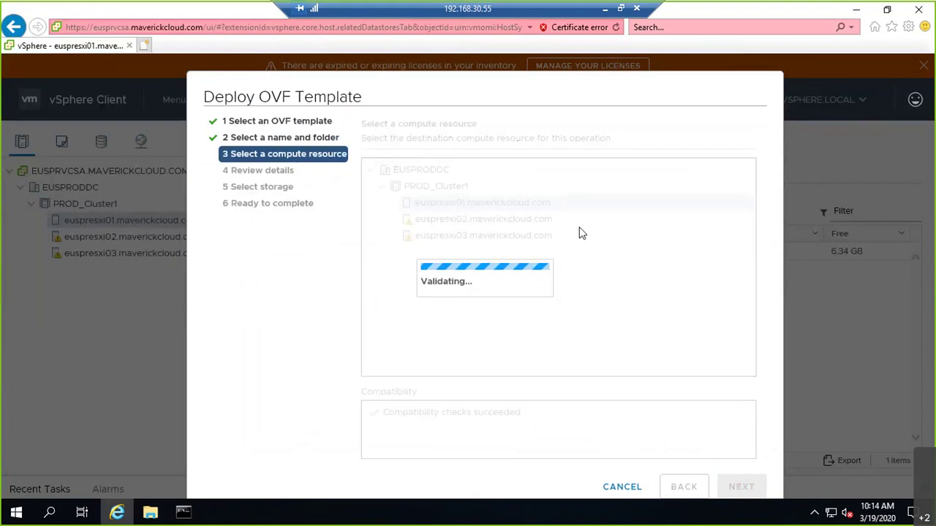
pyautogui.click(732, 487)
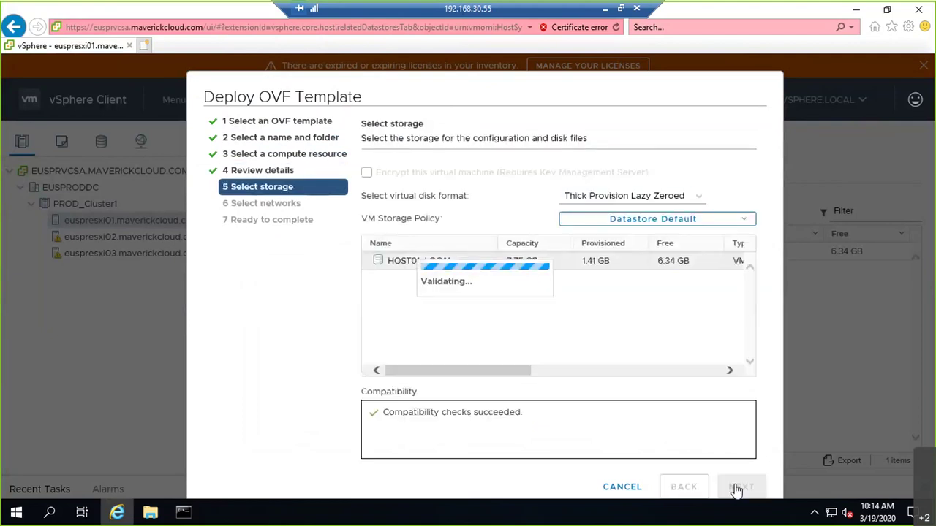
pyautogui.click(737, 488)
pyautogui.click(737, 489)
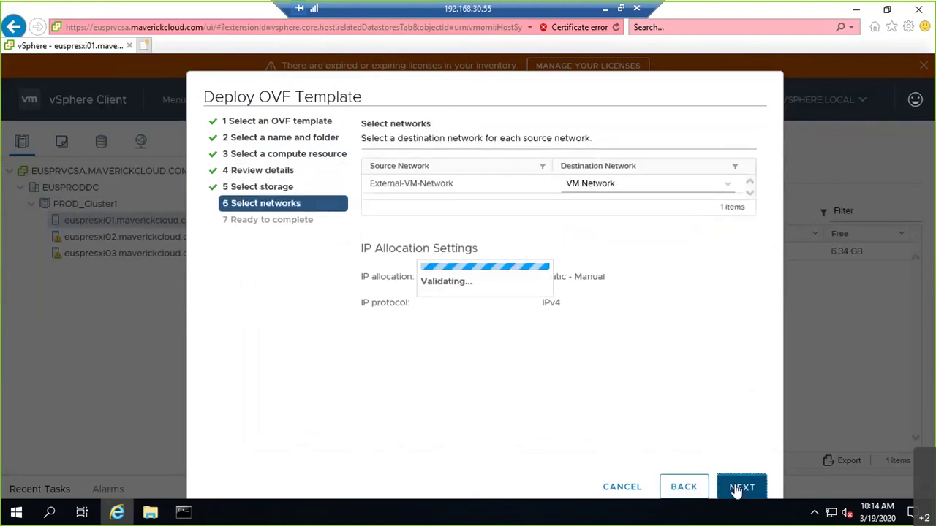
pyautogui.click(739, 488)
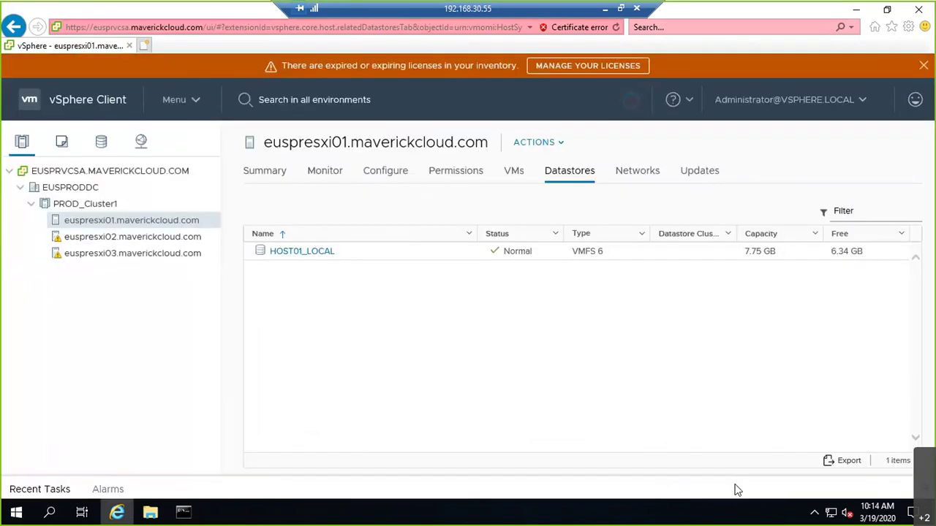
# Step: Watch Recent Tasks until Deploy OVF template and Import OVF package both show Completed
pyautogui.click(41, 489)
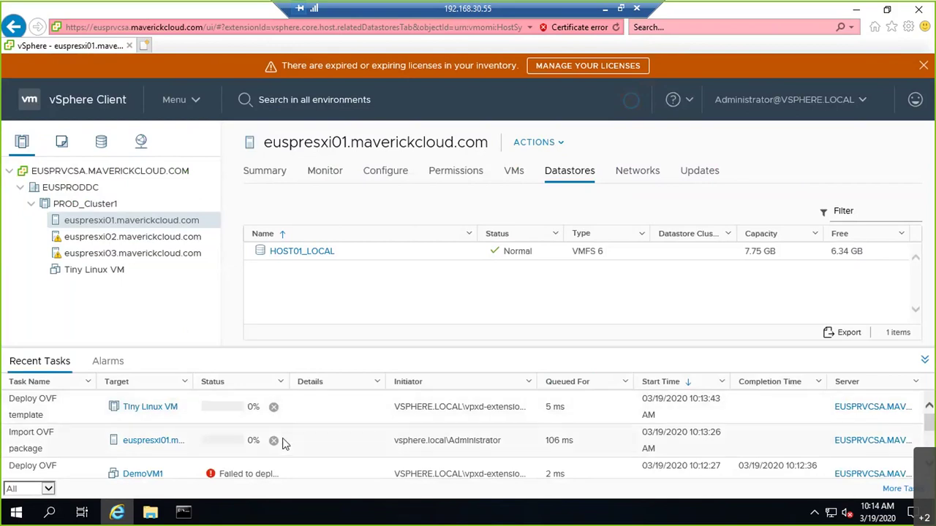
pyautogui.scroll(-3, 304, 452)
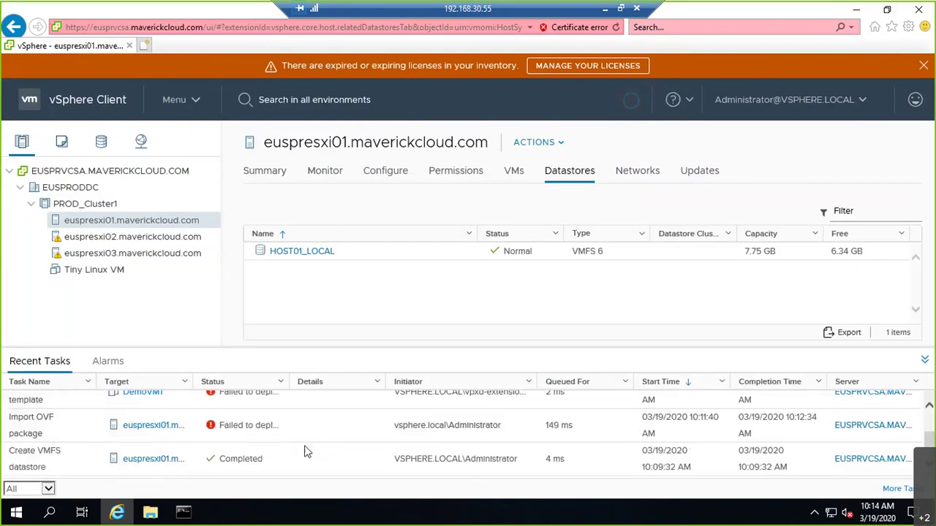
pyautogui.scroll(3, 274, 428)
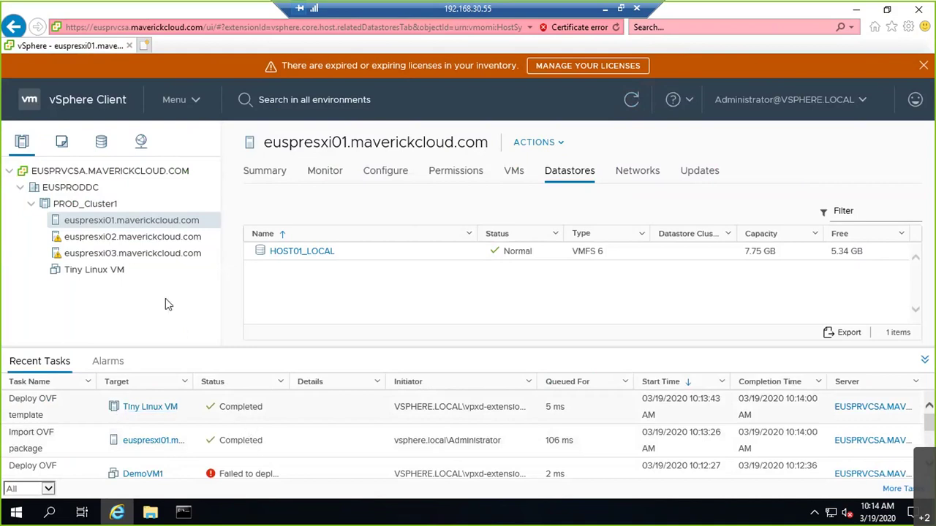
# Step: View Tiny Linux VM's summary, check the VMRC console option without launching, then minimise RDP
pyautogui.click(114, 271)
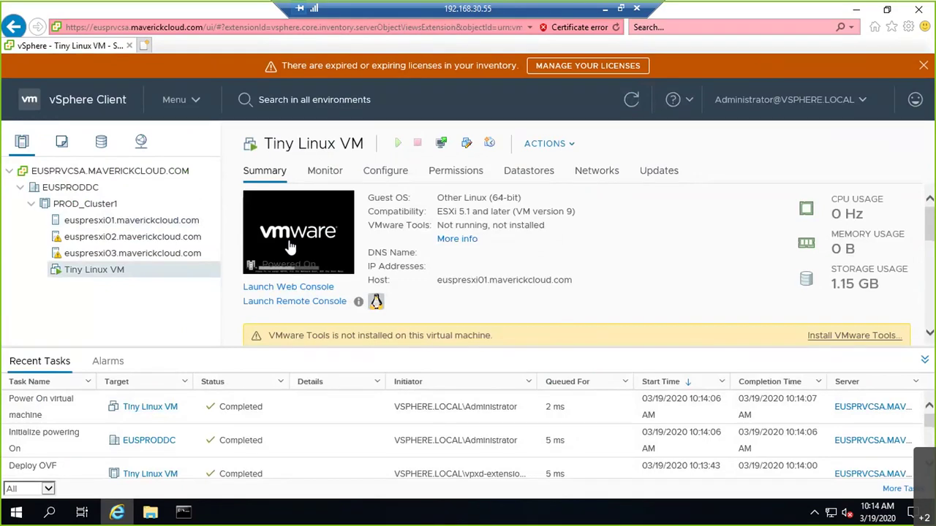
pyautogui.click(925, 362)
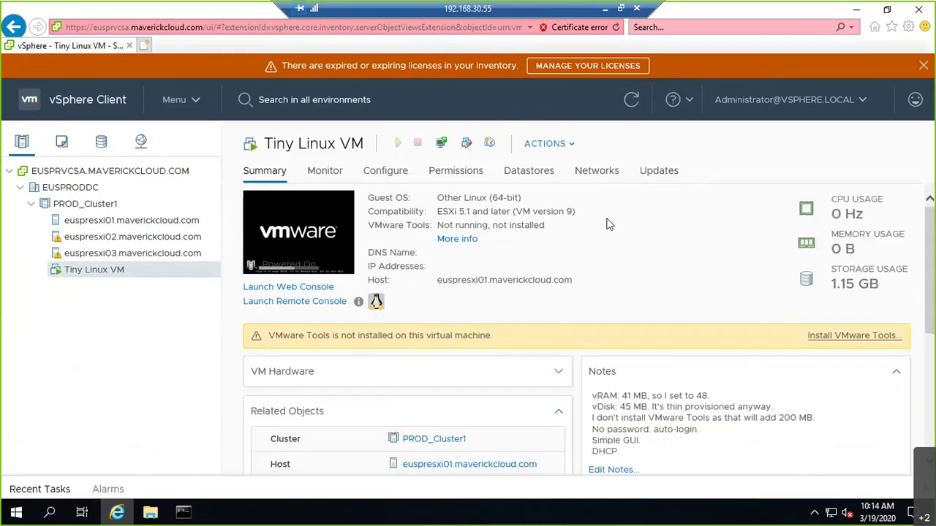
pyautogui.click(442, 144)
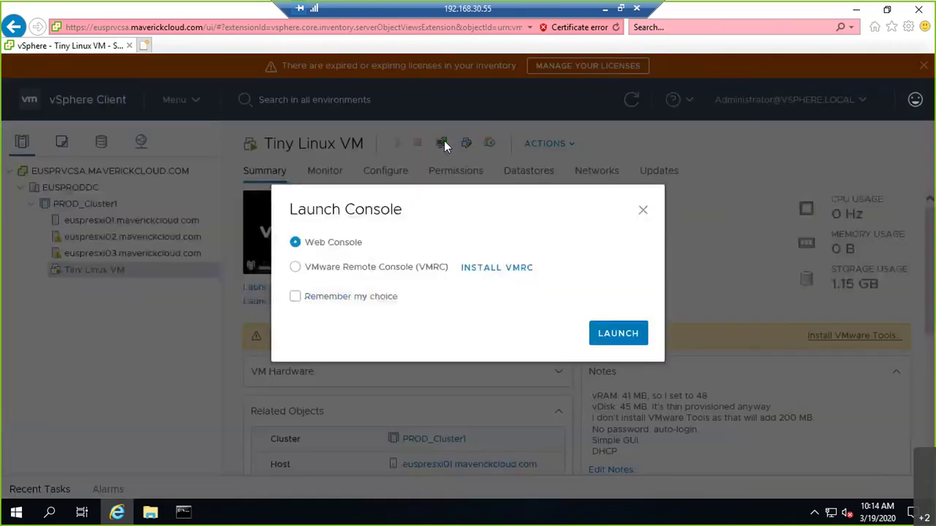
pyautogui.click(340, 269)
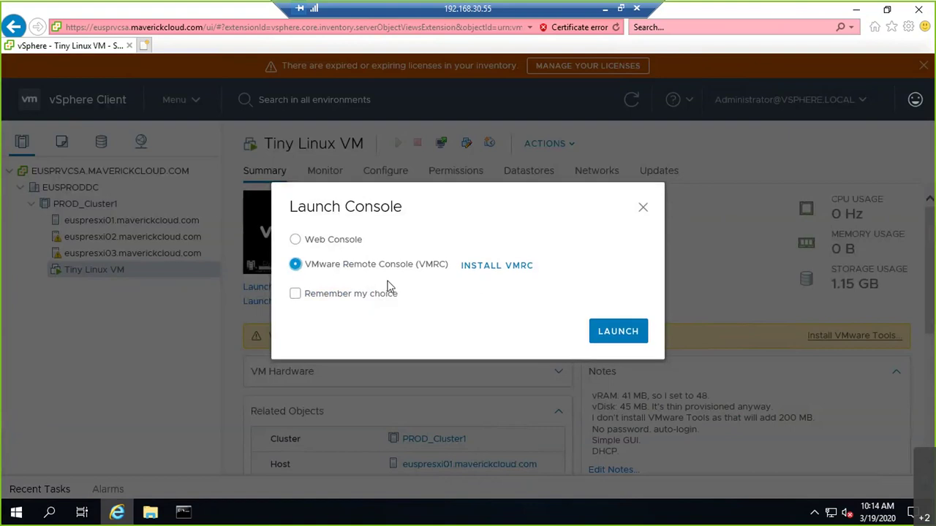
pyautogui.click(643, 209)
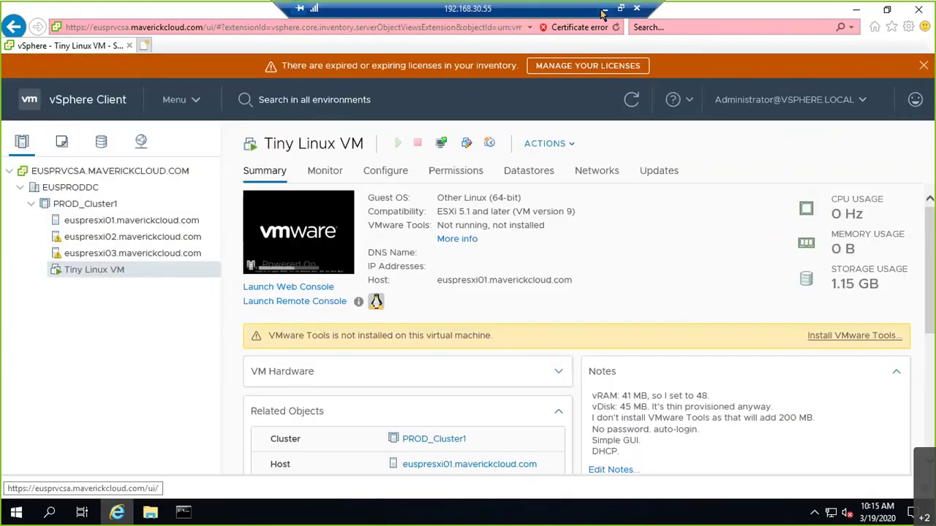
pyautogui.click(602, 15)
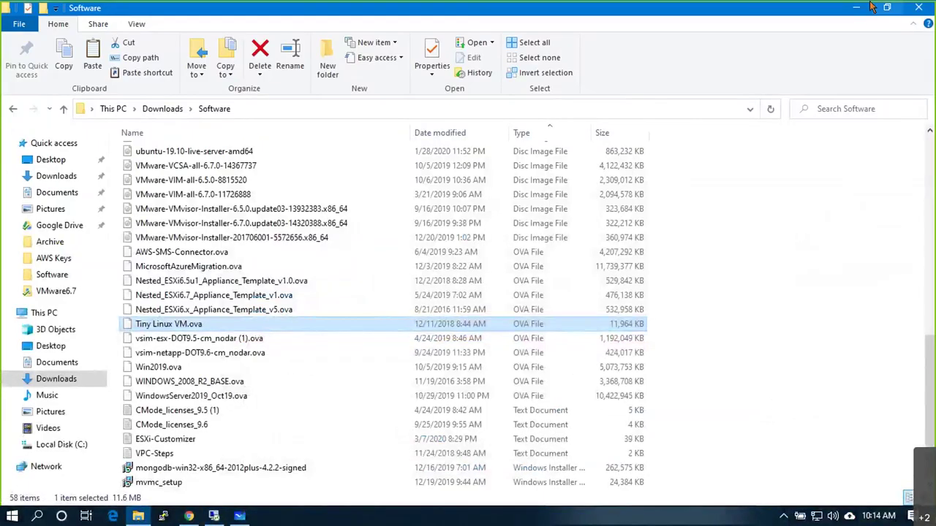
# Step: Minimise File Explorer and Whiteboard to bring Chrome to the front
pyautogui.click(859, 11)
pyautogui.click(859, 12)
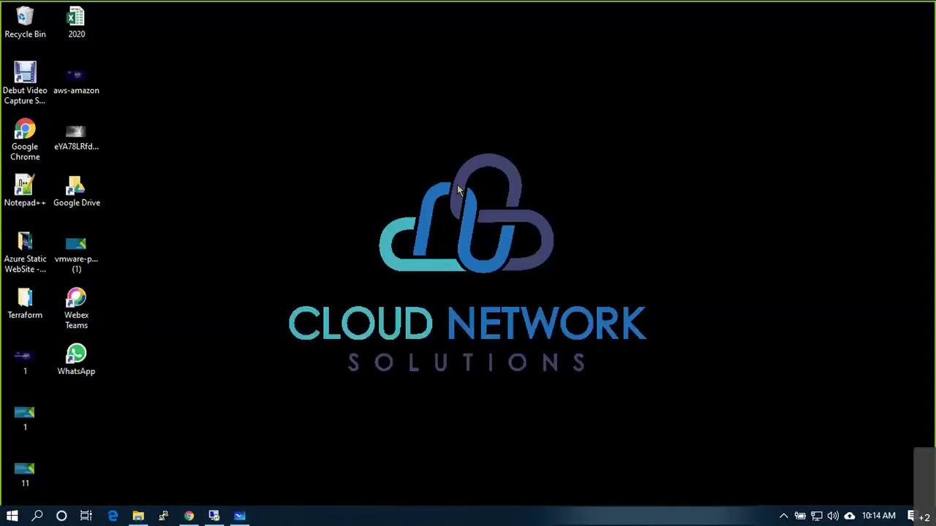
pyautogui.click(188, 516)
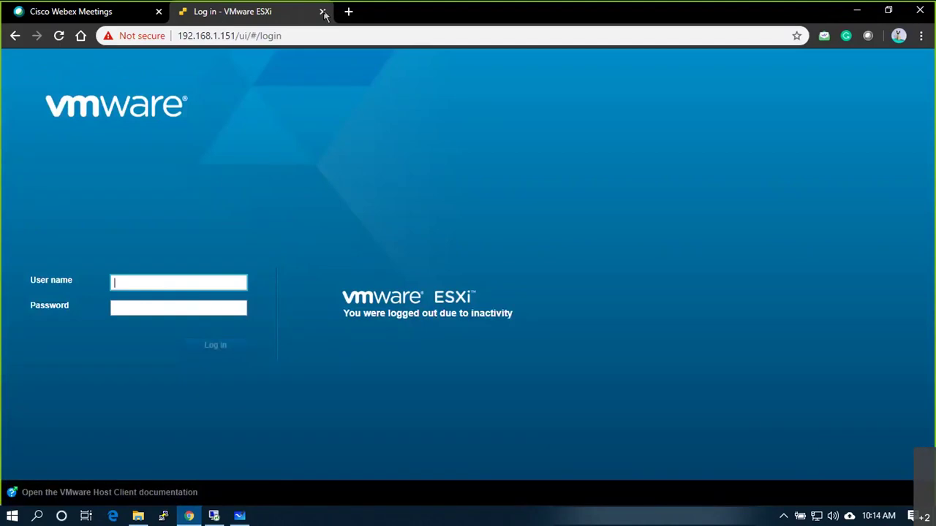
pyautogui.click(350, 12)
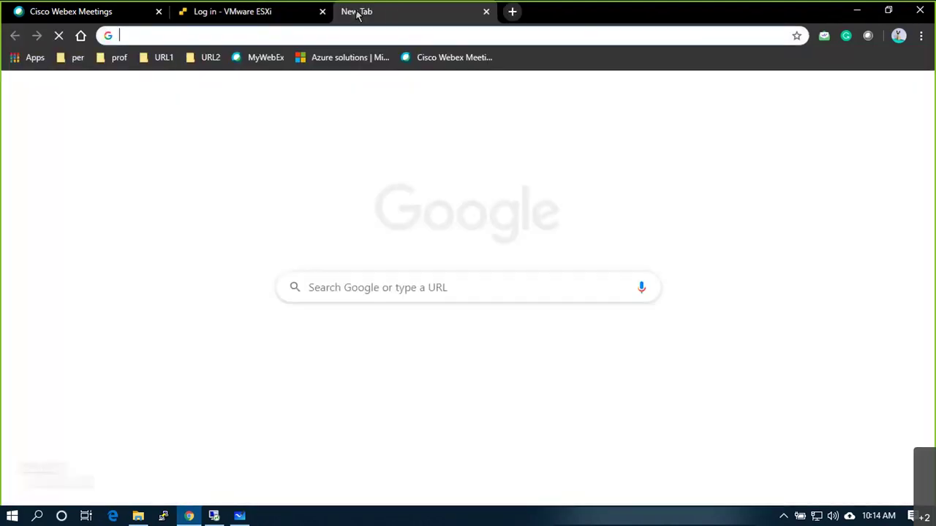
pyautogui.write('19')
pyautogui.press('Down')
pyautogui.press('Down')
pyautogui.press('Down')
pyautogui.press('Down')
pyautogui.press('Down')
pyautogui.press('Down')
pyautogui.press('Down')
pyautogui.press('BackSpace')
pyautogui.press('BackSpace')
pyautogui.press('BackSpace')
pyautogui.press('BackSpace')
pyautogui.press('BackSpace')
pyautogui.press('BackSpace')
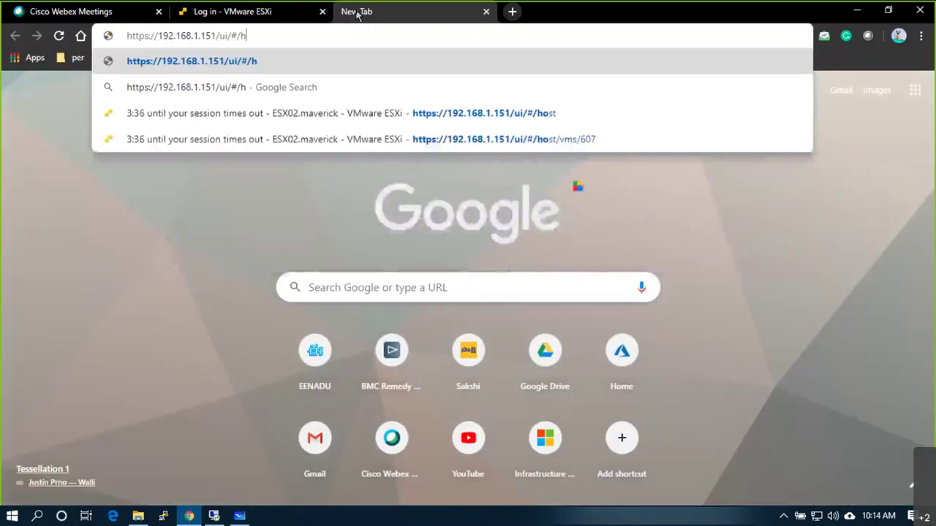
pyautogui.press('BackSpace')
pyautogui.press('BackSpace')
pyautogui.press('BackSpace')
pyautogui.press('BackSpace')
pyautogui.press('BackSpace')
pyautogui.press('BackSpace')
pyautogui.press('BackSpace')
pyautogui.press('BackSpace')
pyautogui.press('BackSpace')
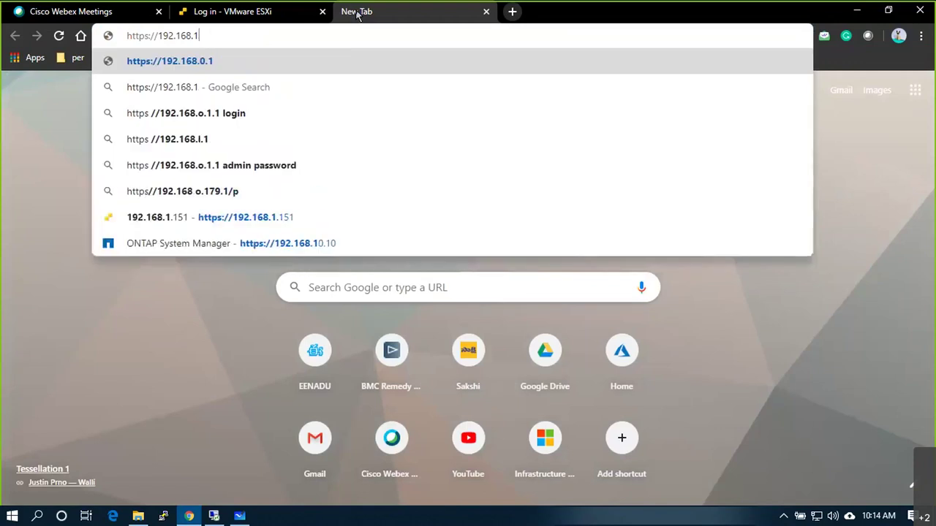
pyautogui.write('30')
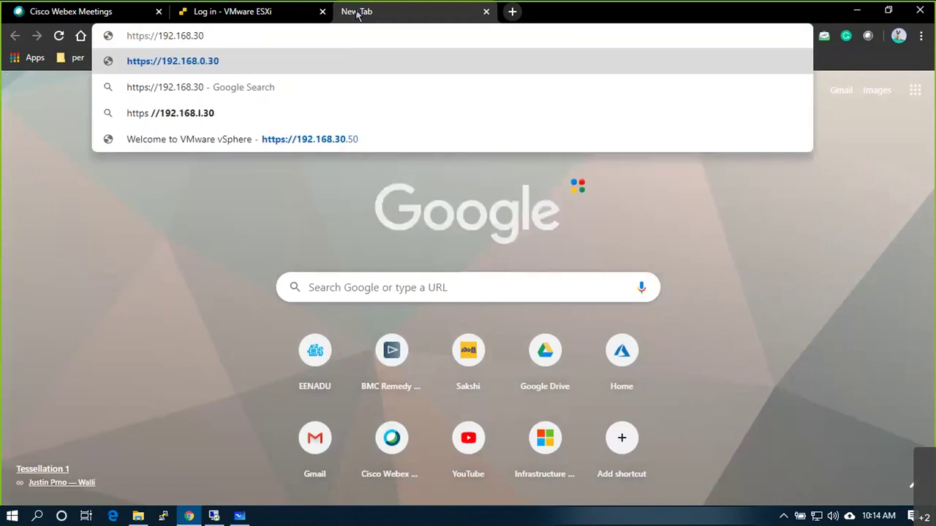
pyautogui.write('.50')
pyautogui.press('Return')
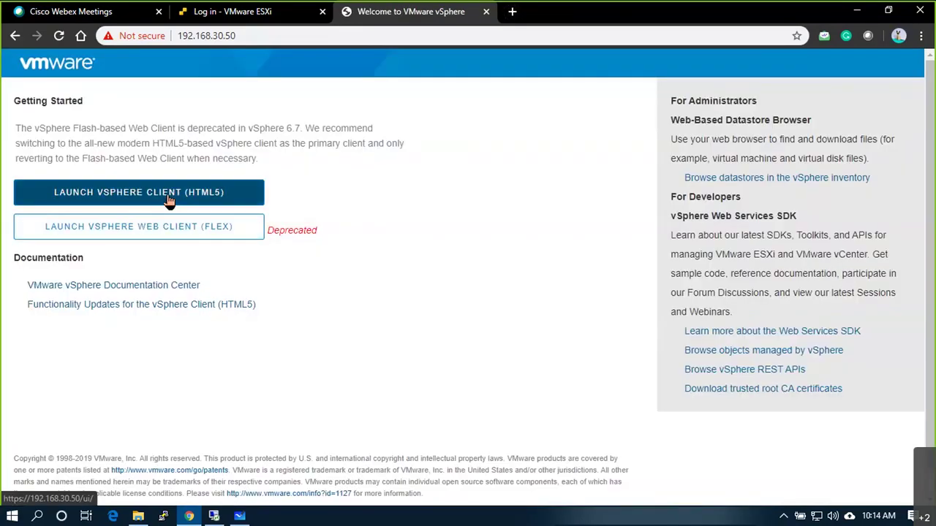
pyautogui.click(168, 201)
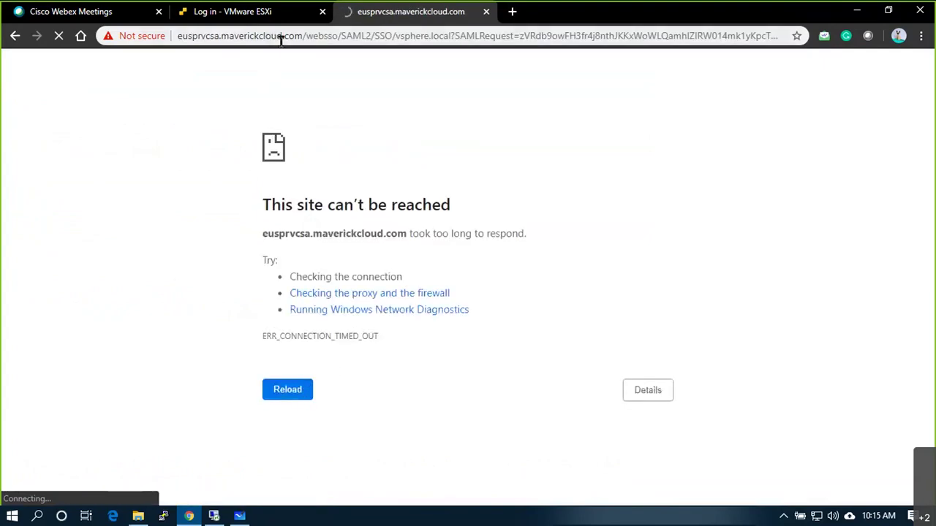
pyautogui.moveTo(301, 35); pyautogui.dragTo(175, 36)
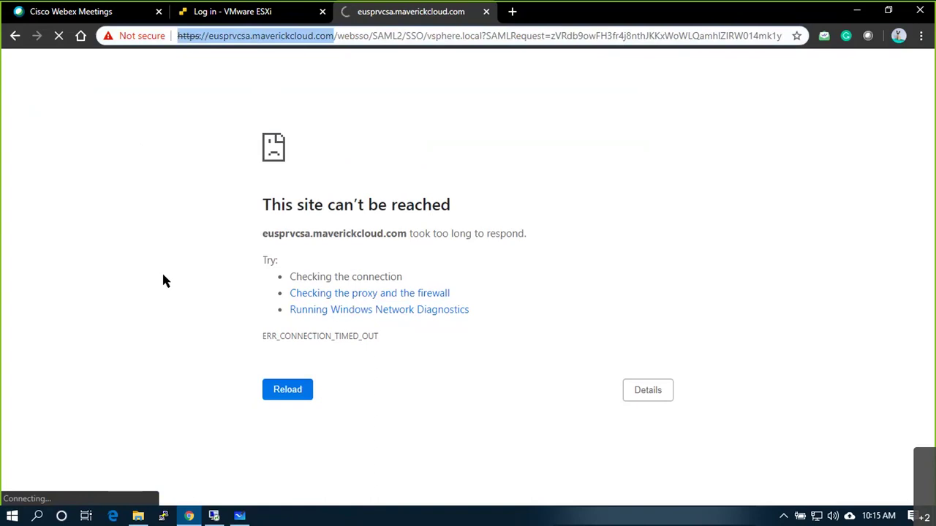
# Step: Launch the Tiny Linux VM's web console and always allow pop-ups from this site
pyautogui.click(213, 516)
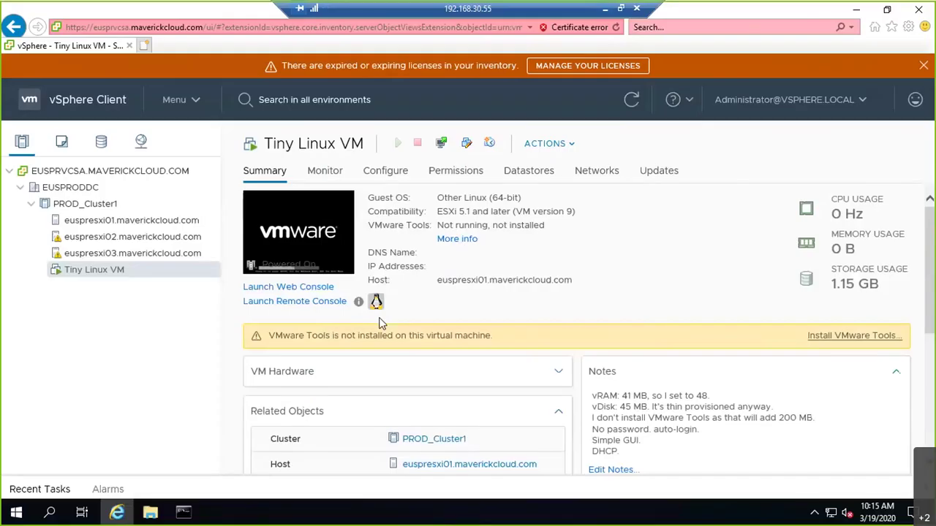
pyautogui.click(318, 245)
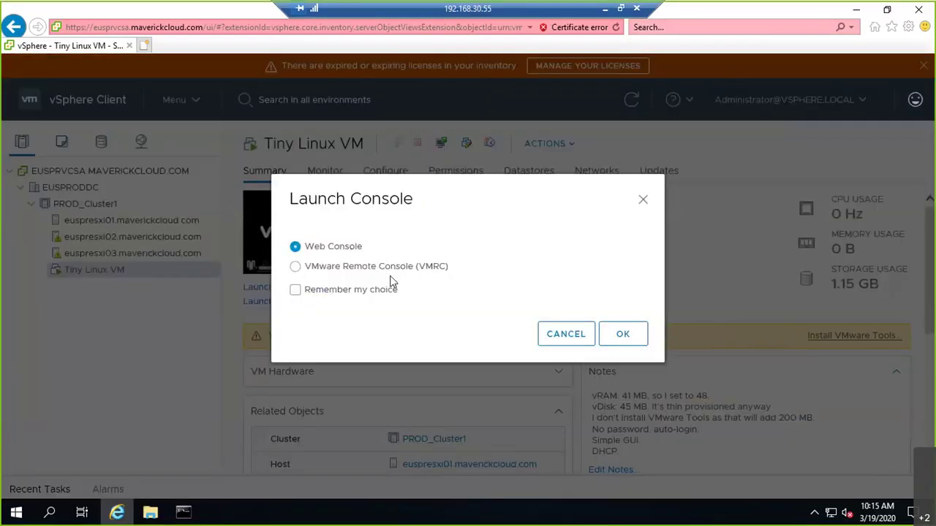
pyautogui.click(617, 336)
pyautogui.click(626, 484)
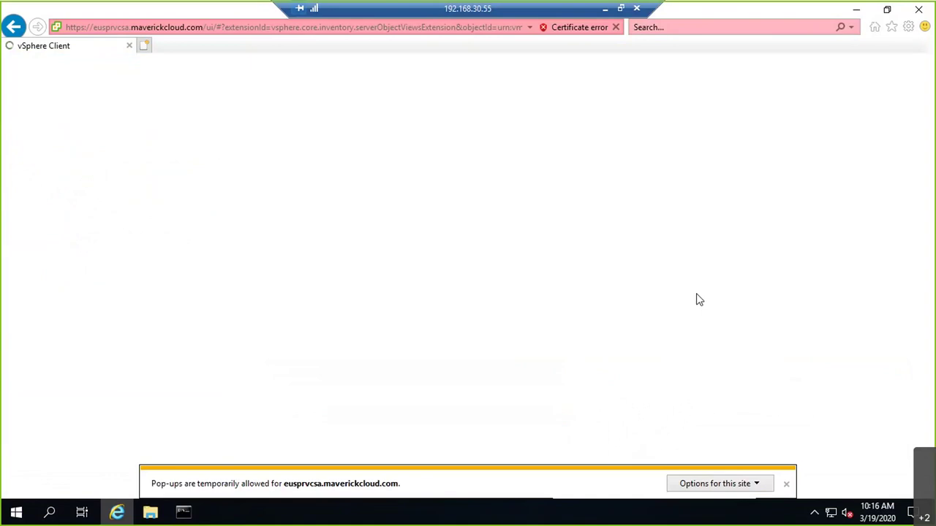
pyautogui.click(753, 485)
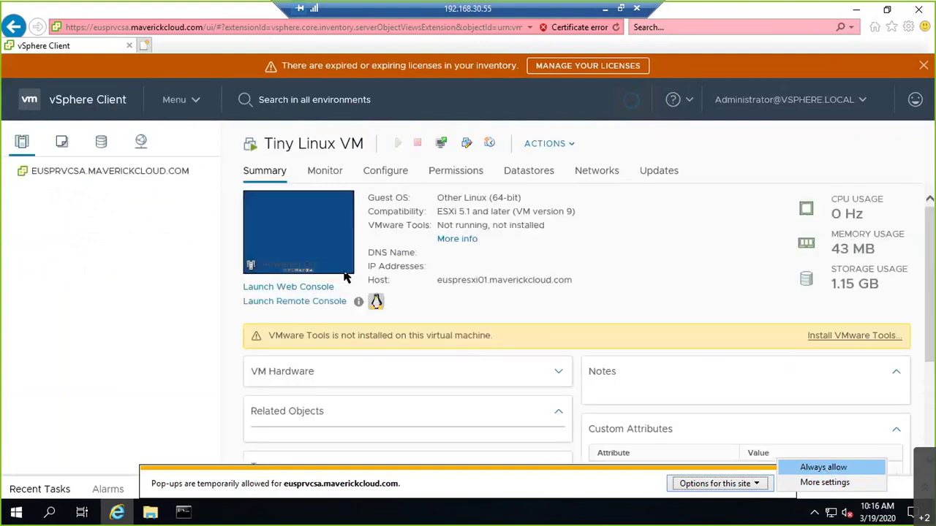
pyautogui.click(823, 467)
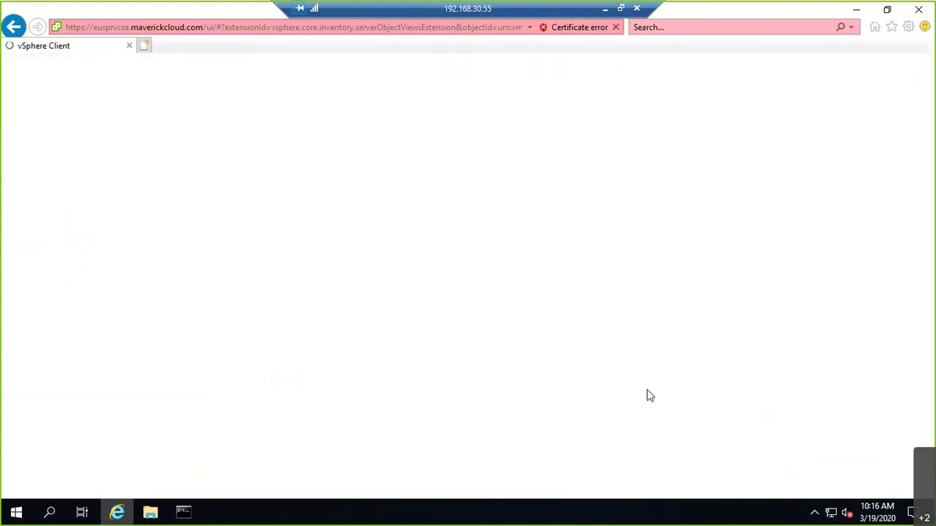
# Step: Cycle through the window switcher and stay on the vSphere window
pyautogui.hotkey('alt', 'Tab')
pyautogui.press('Tab')
pyautogui.press('Tab')
pyautogui.hotkey('shift', 'Tab')
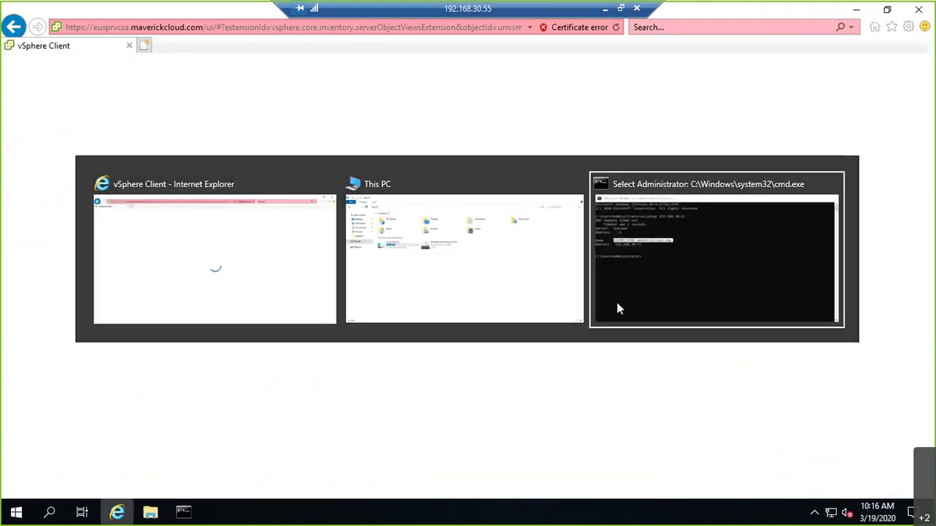
pyautogui.press('Escape')
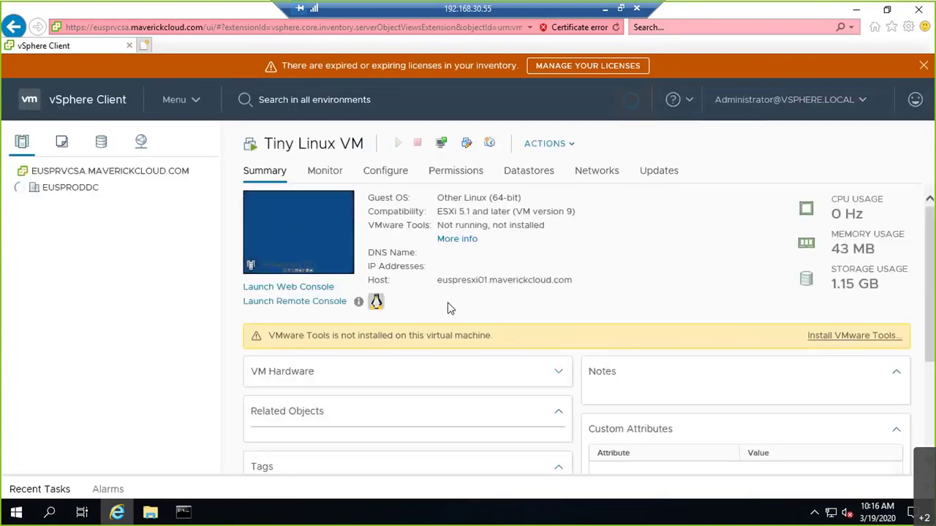
# Step: Open the VM's web console and its ControlPanel from the desktop context menu
pyautogui.click(300, 287)
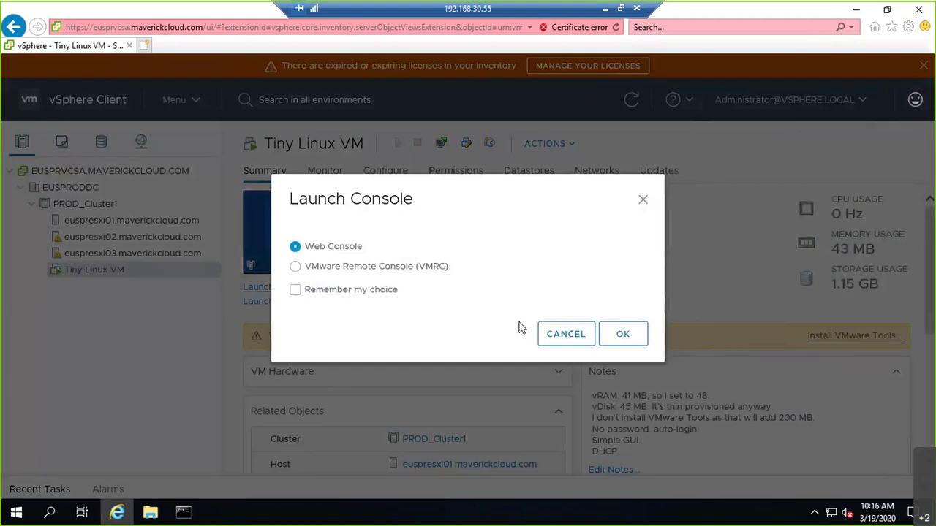
pyautogui.click(622, 337)
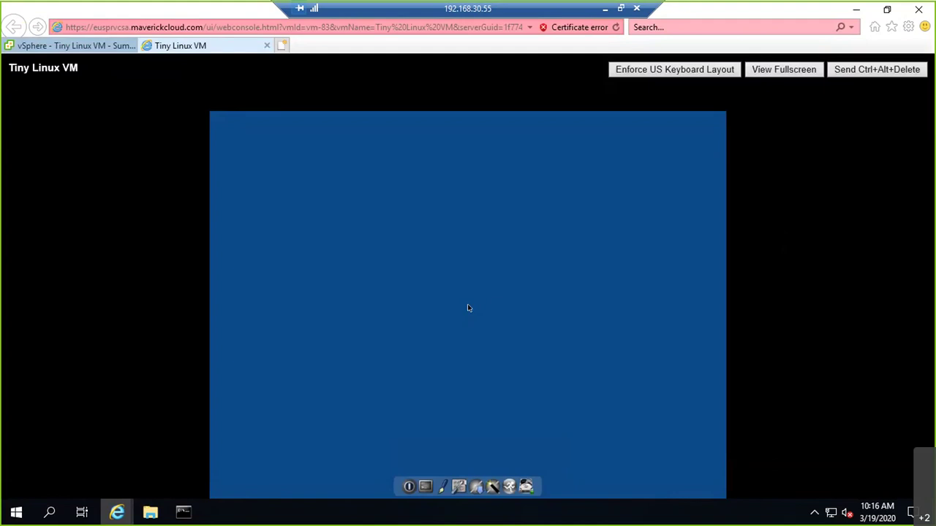
pyautogui.rightClick(468, 308)
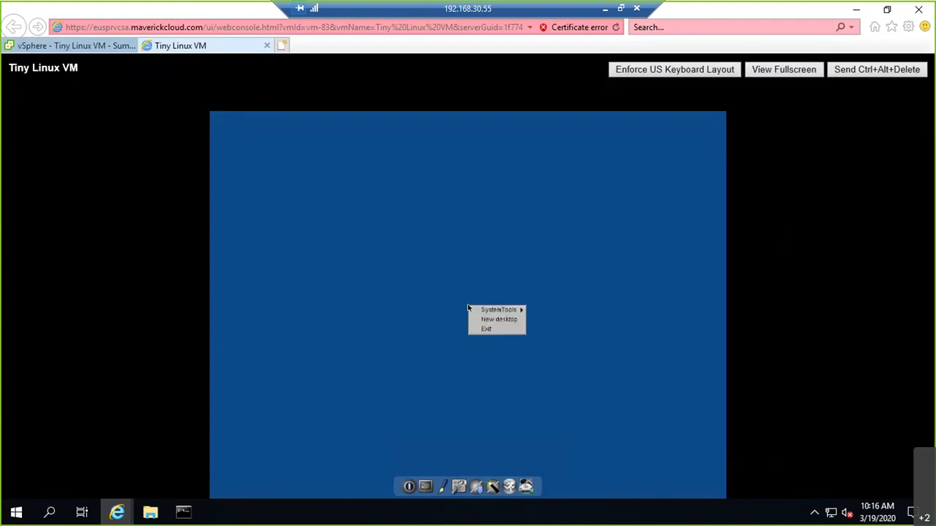
pyautogui.moveTo(469, 310)
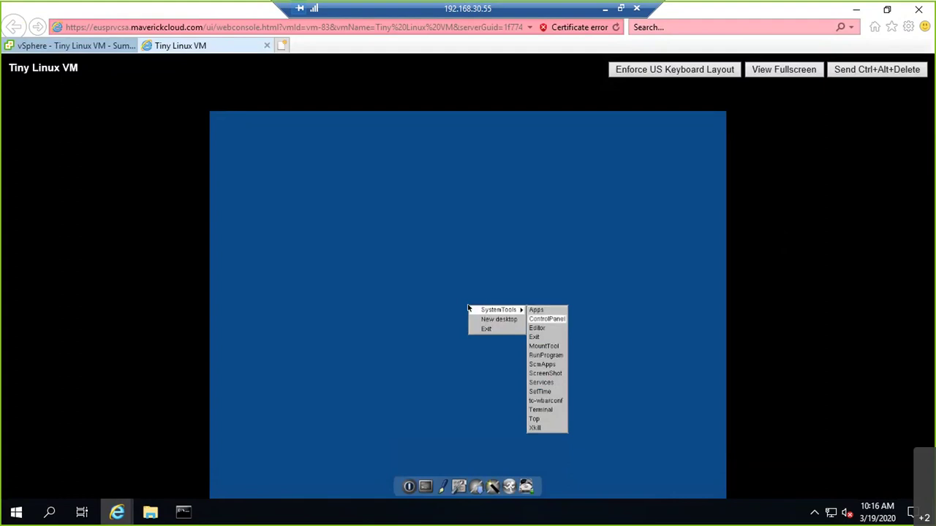
pyautogui.click(546, 319)
# Step: Open the VM's Network settings and enter 192.168. in the IP Address field
pyautogui.press('Tab')
pyautogui.press('Tab')
pyautogui.press('Tab')
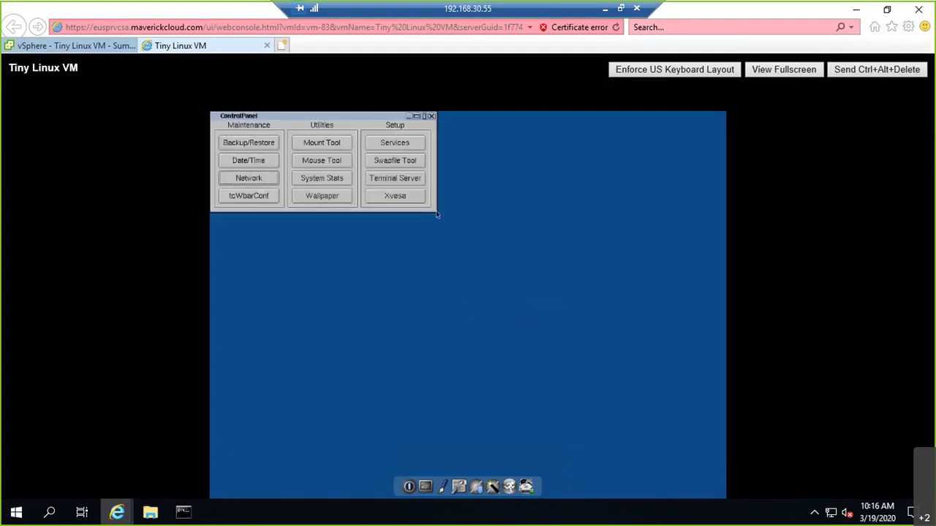
pyautogui.hotkey('shift', 'Tab')
pyautogui.press('space')
pyautogui.press('Tab')
pyautogui.press('Tab')
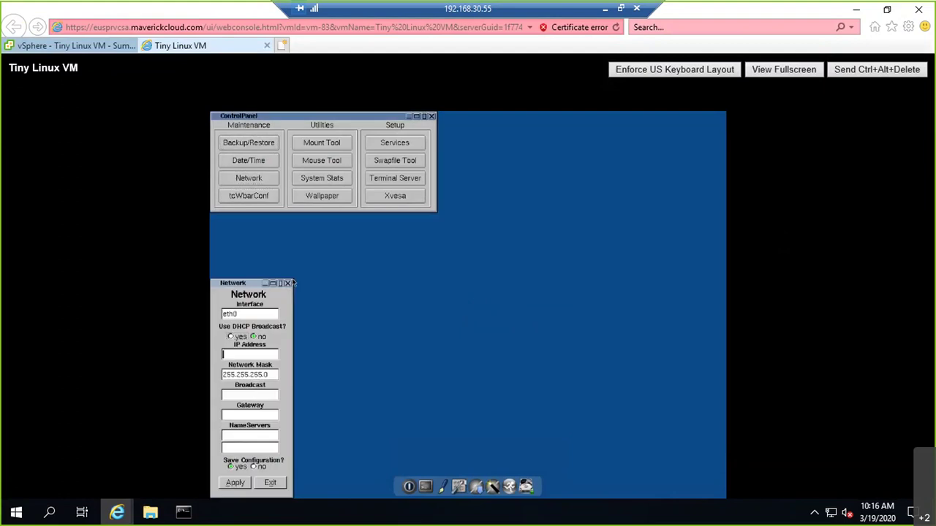
pyautogui.write('192.168.')
pyautogui.press('super+r')
# Step: Open cmd and ping 192.168.30.200, interrupting it with Ctrl+C
pyautogui.write('cmd')
pyautogui.press('Return')
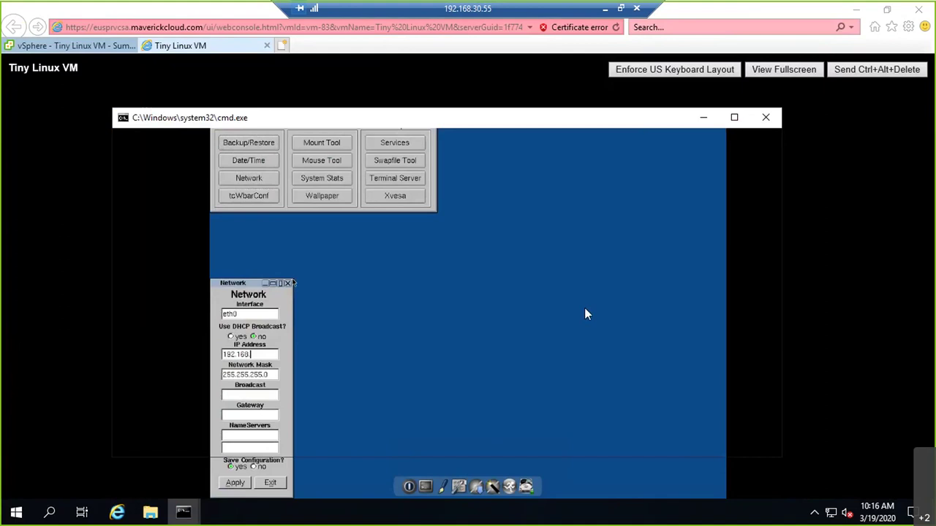
pyautogui.write('ping 192.168.30')
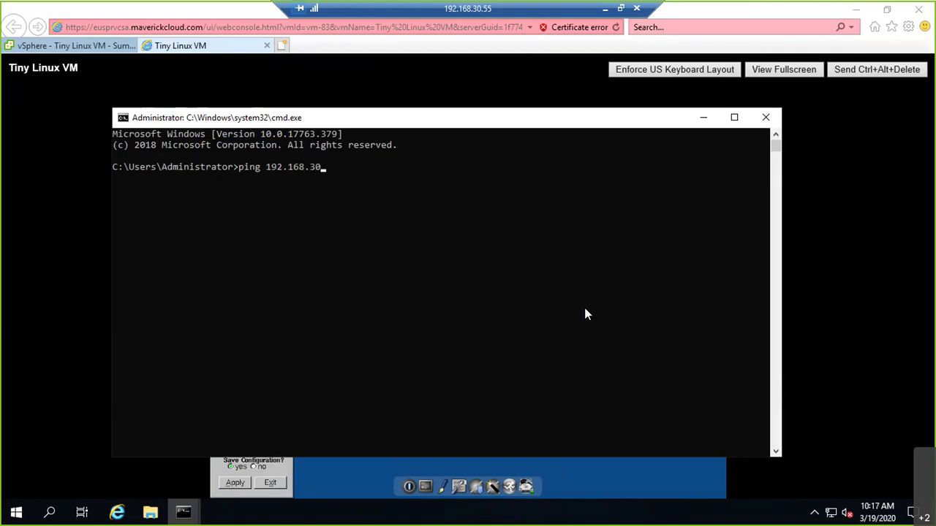
pyautogui.write('.200')
pyautogui.press('Return')
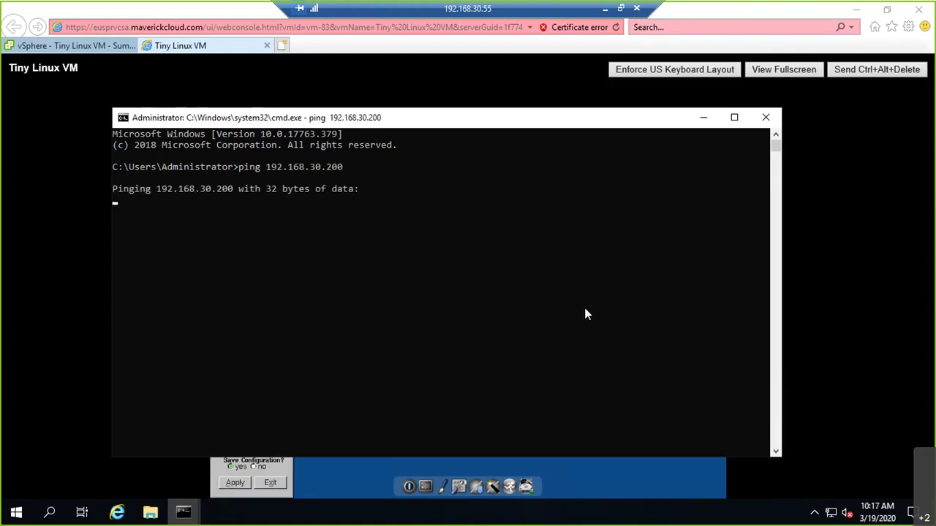
pyautogui.hotkey('ctrl', 'c')
# Step: Rerun the ping with -t for a continuous ping, then return to the VM console
pyautogui.press('Up')
pyautogui.write('-t')
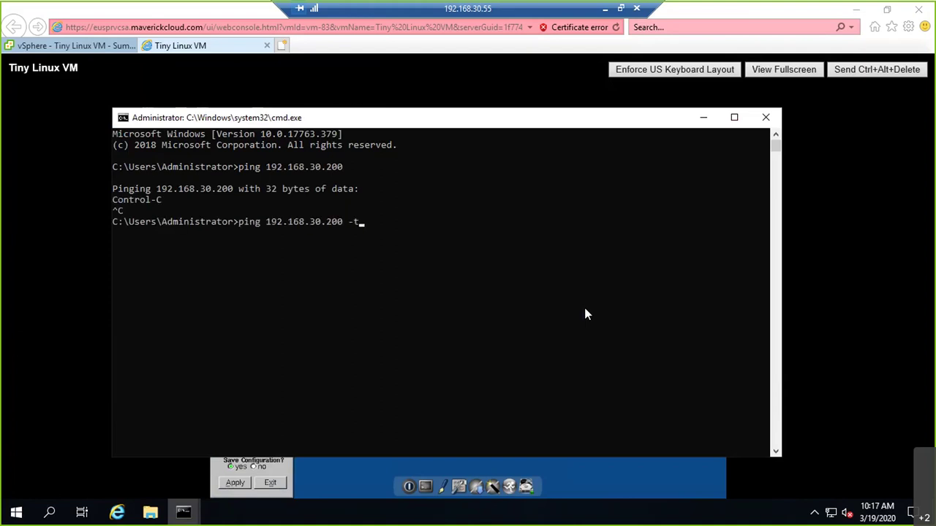
pyautogui.press('Return')
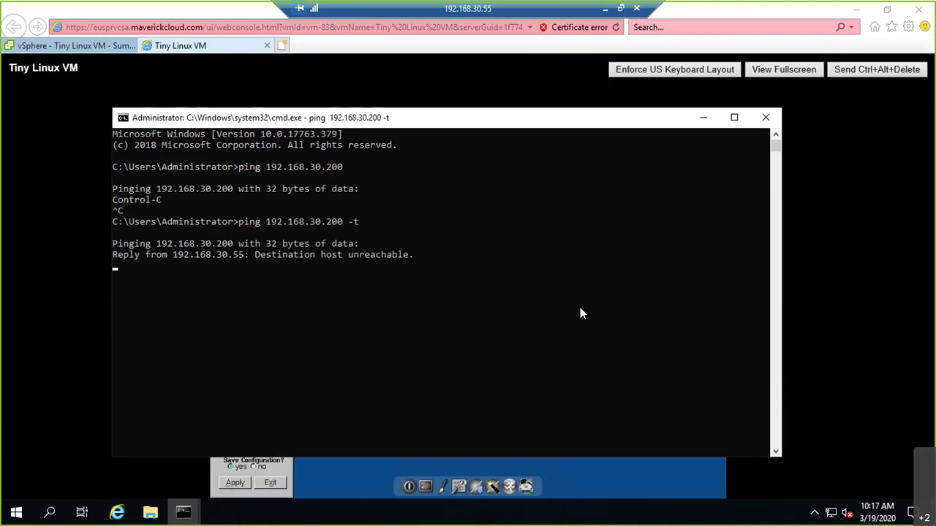
pyautogui.hotkey('alt', 'Tab')
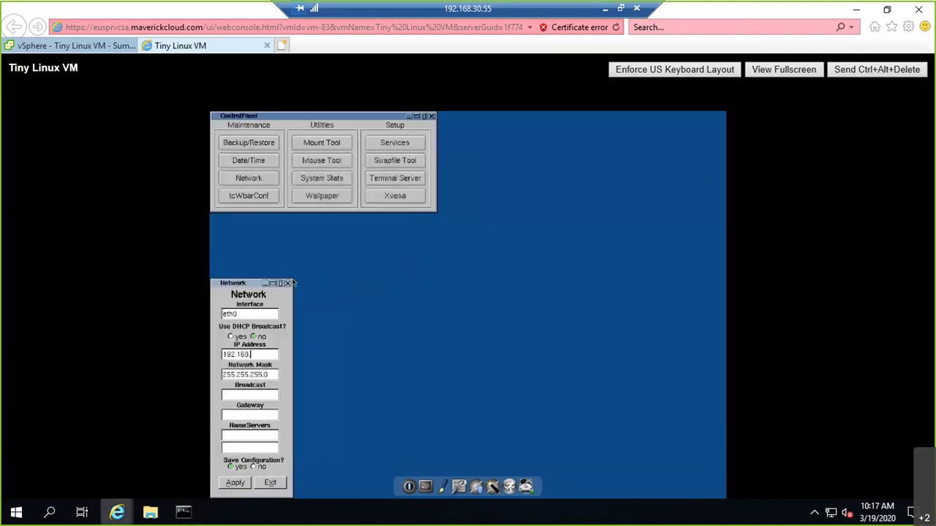
# Step: Enter IP 192.168.30.200, gateway 192.168.30.1 and name servers 8.8.8.8 and 8.8.4.4
pyautogui.write('192.168.30.200')
pyautogui.press('Tab')
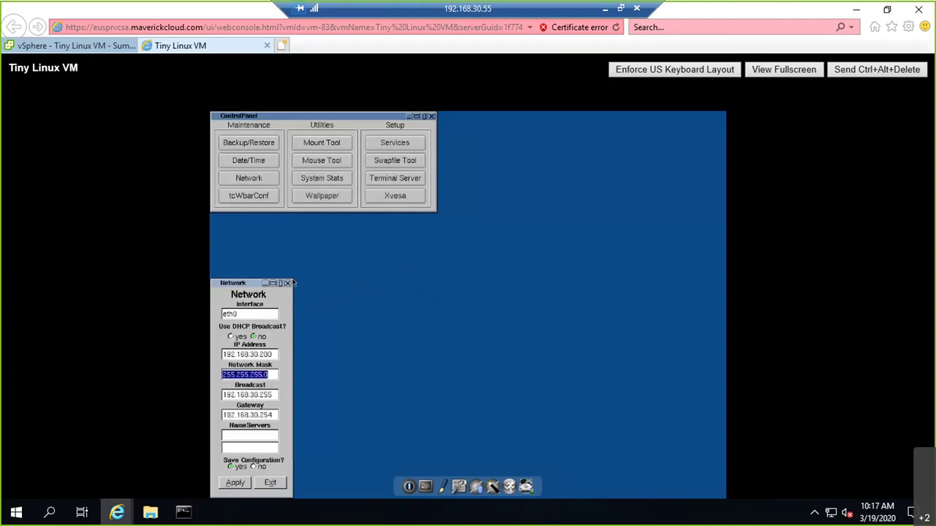
pyautogui.press('Tab')
pyautogui.press('Tab')
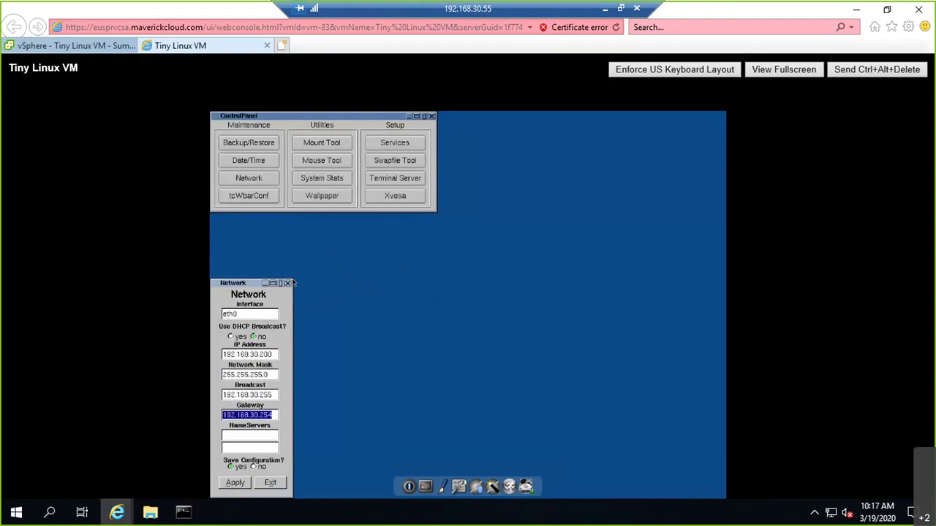
pyautogui.press('End')
pyautogui.press('BackSpace')
pyautogui.press('BackSpace')
pyautogui.press('BackSpace')
pyautogui.write('1')
pyautogui.press('Tab')
pyautogui.write('8.8.8.8')
pyautogui.press('Tab')
pyautogui.write('8.8.4.4')
pyautogui.press('Tab')
pyautogui.press('Tab')
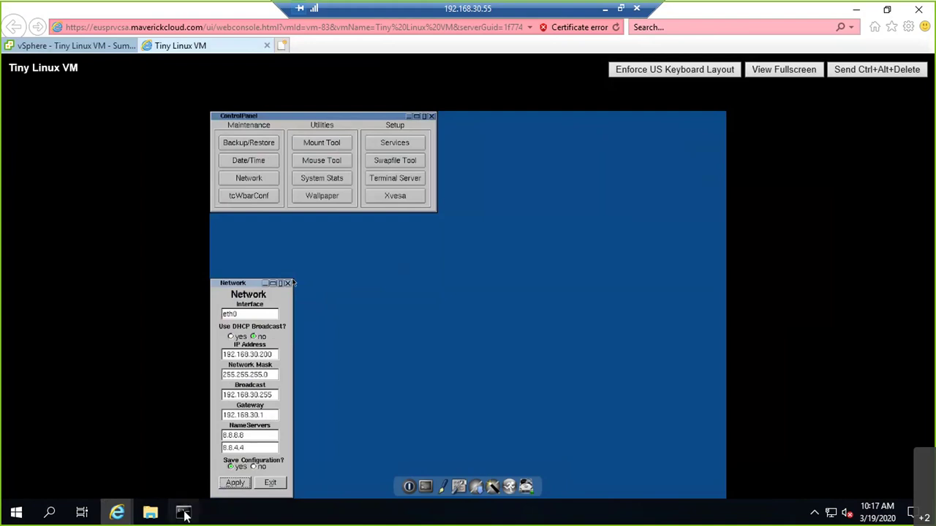
# Step: Check the cmd ping window for successful replies, then resume the ping output
pyautogui.moveTo(183, 512)
pyautogui.click(226, 424)
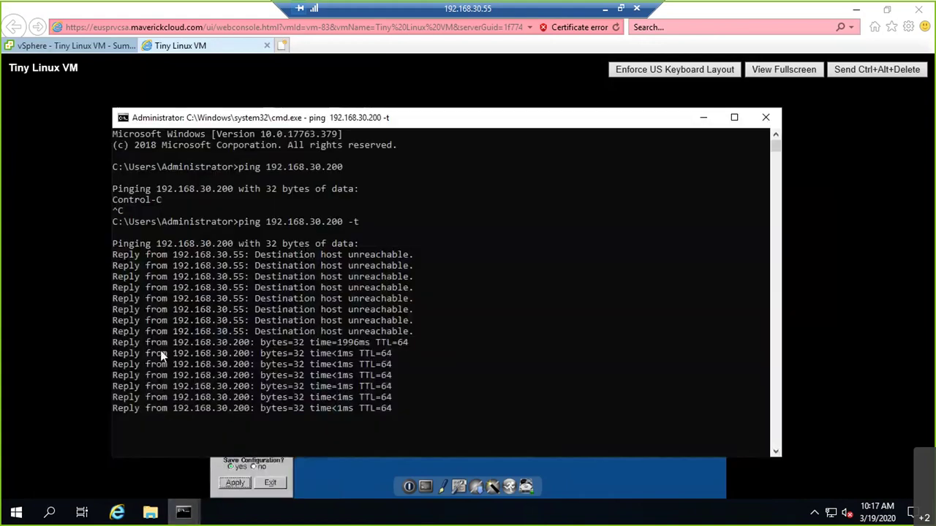
pyautogui.moveTo(146, 343); pyautogui.dragTo(340, 422)
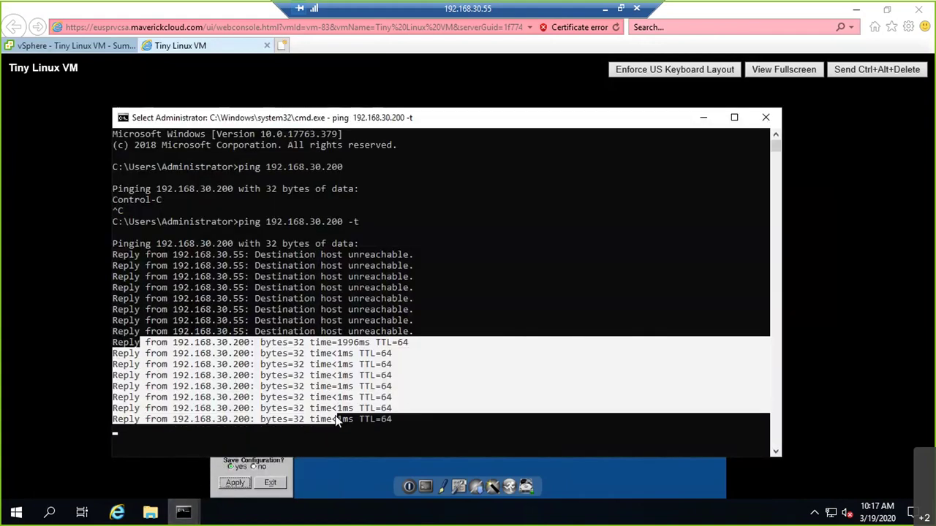
pyautogui.click(422, 353)
pyautogui.press('Escape')
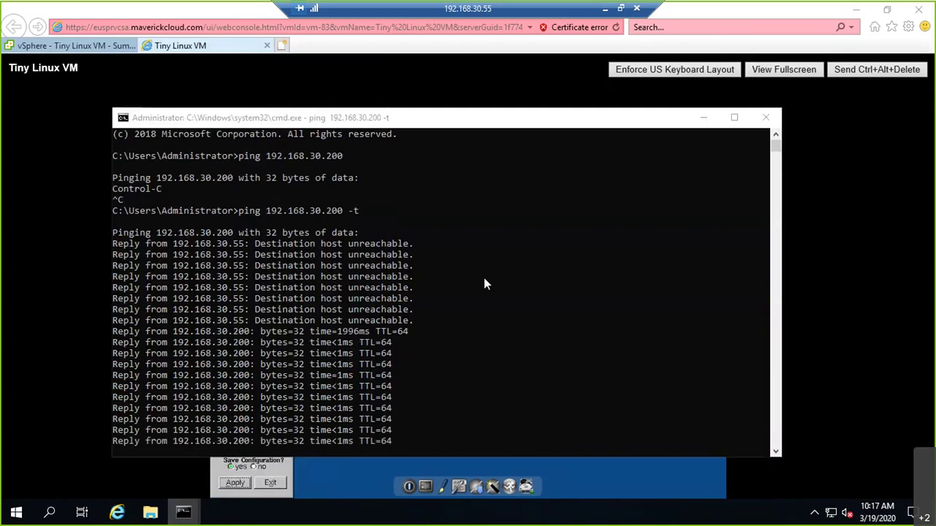
pyautogui.rightClick(291, 279)
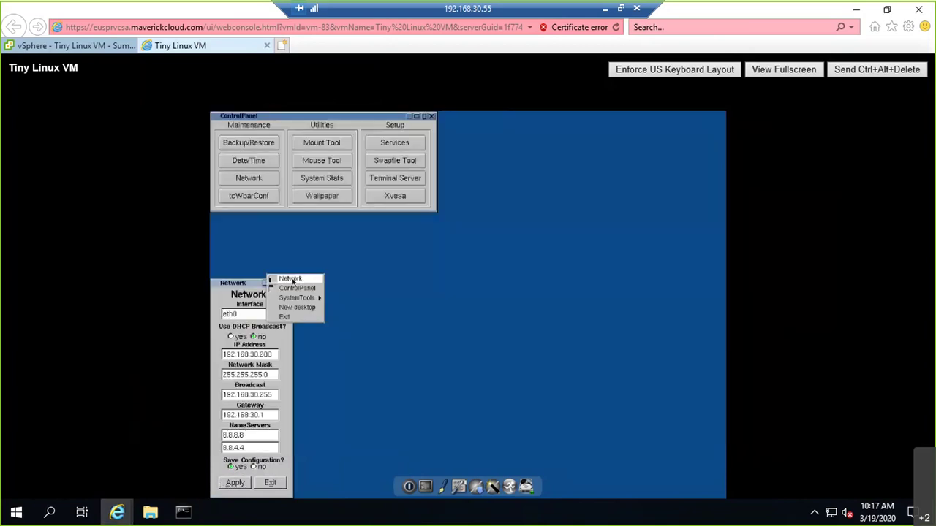
# Step: Open a Terminal on the VM and ping google.com, then stop it
pyautogui.moveTo(296, 297)
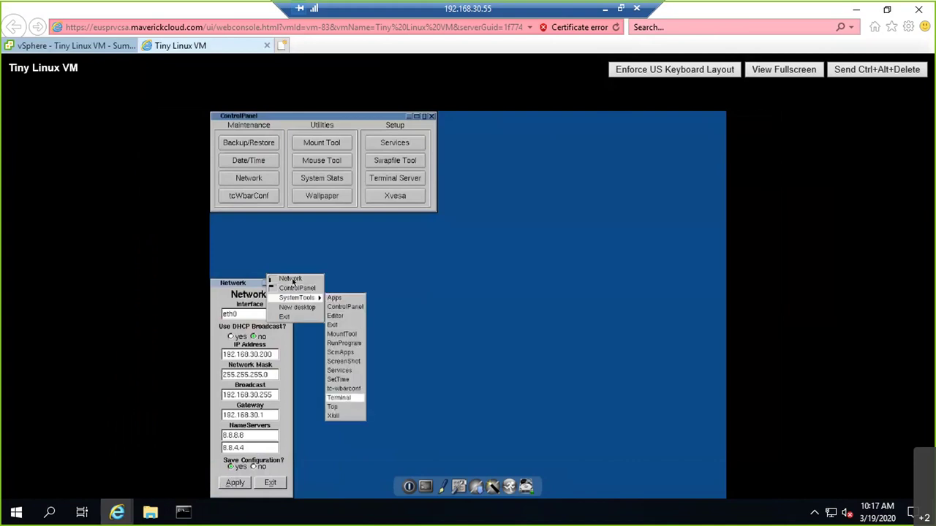
pyautogui.click(338, 397)
pyautogui.write('ping google.com')
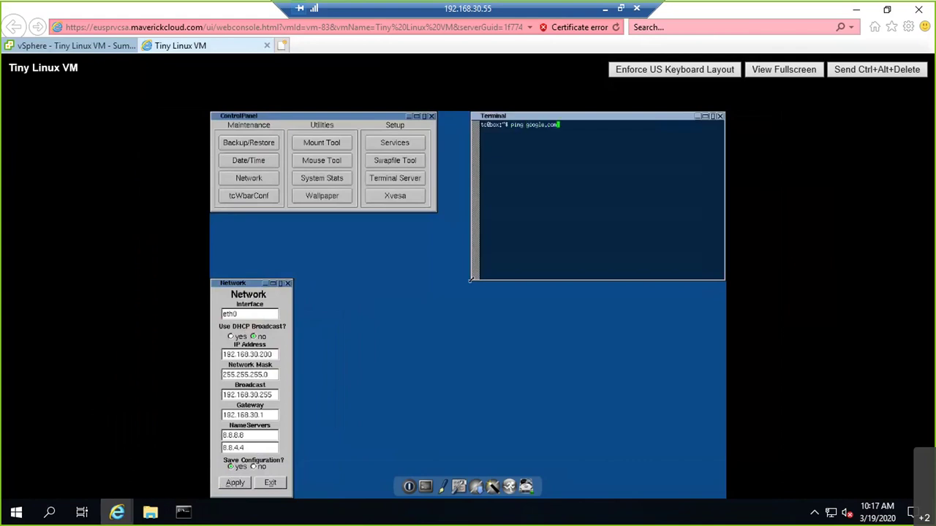
pyautogui.press('Return')
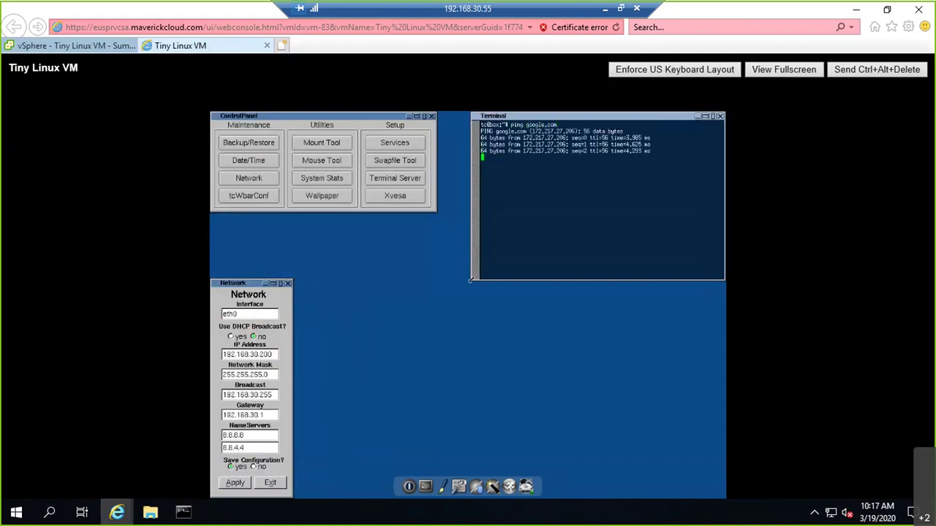
pyautogui.hotkey('ctrl', 'c')
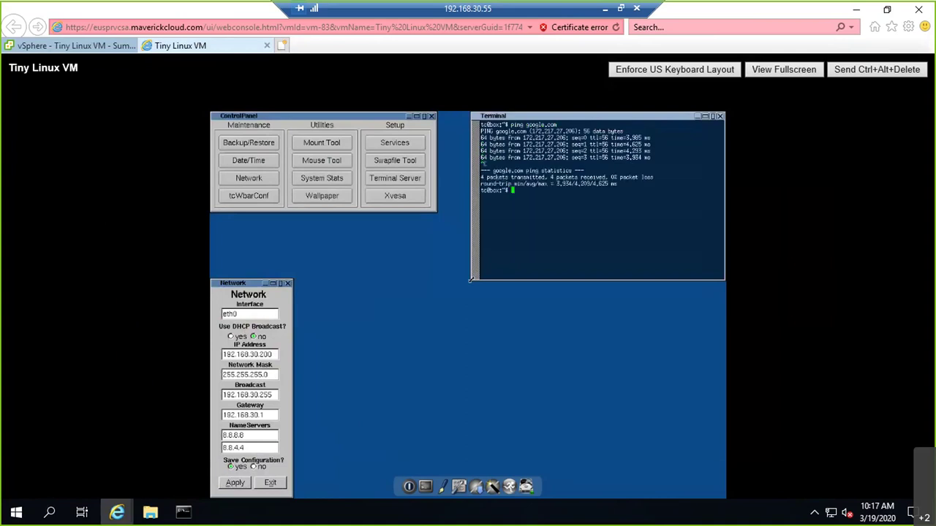
# Step: Glance at the Windows ping window, then list all available terminal commands in the VM
pyautogui.hotkey('alt', 'Tab')
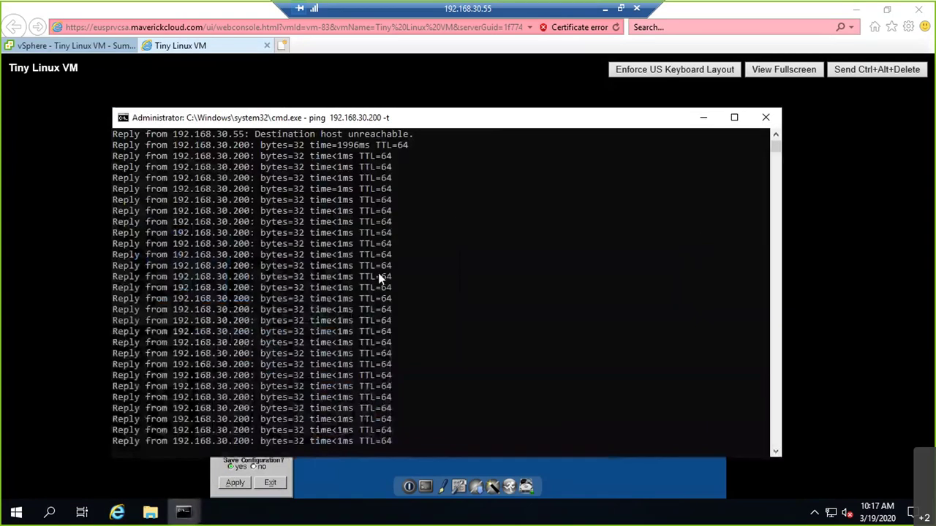
pyautogui.hotkey('alt', 'Tab')
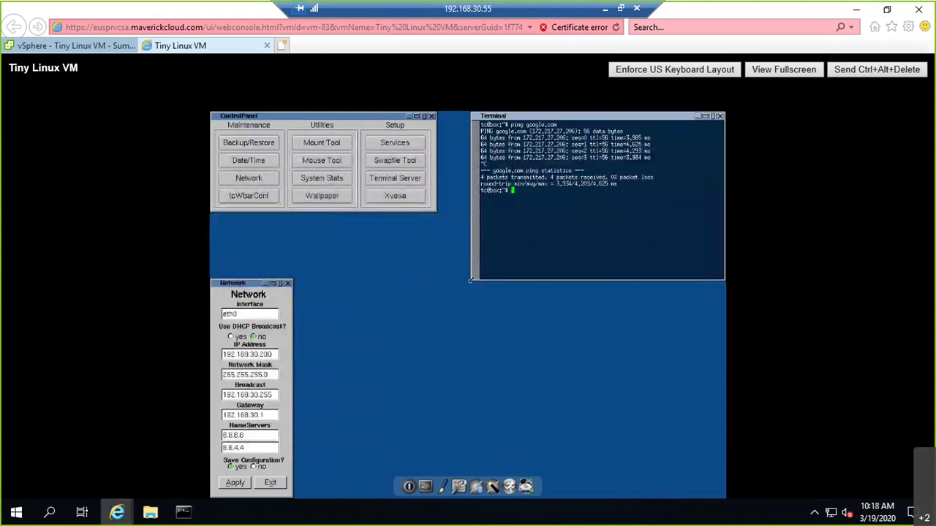
pyautogui.press('alt')
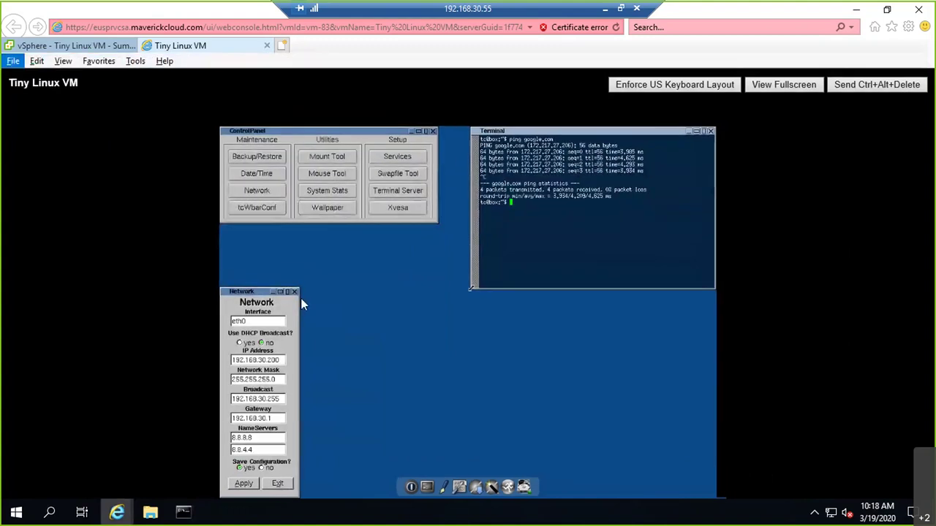
pyautogui.click(624, 289)
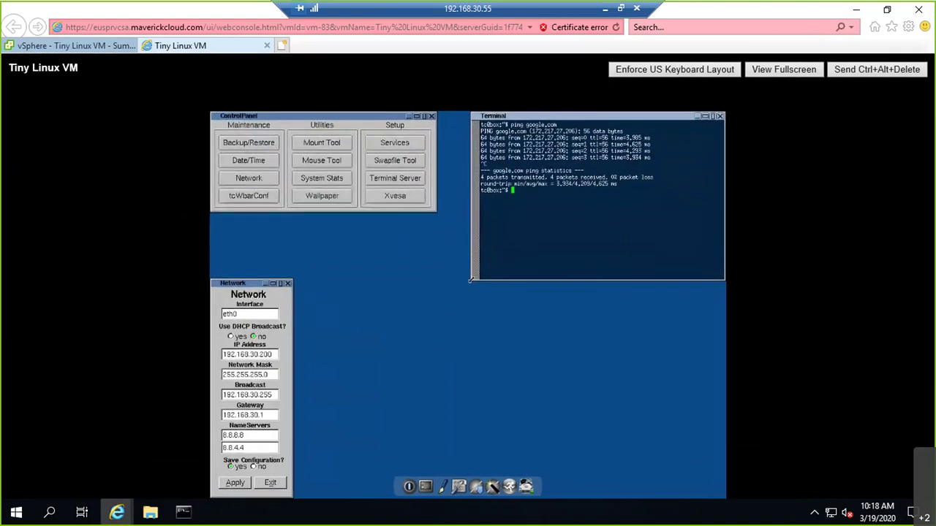
pyautogui.press('Tab')
pyautogui.press('Tab')
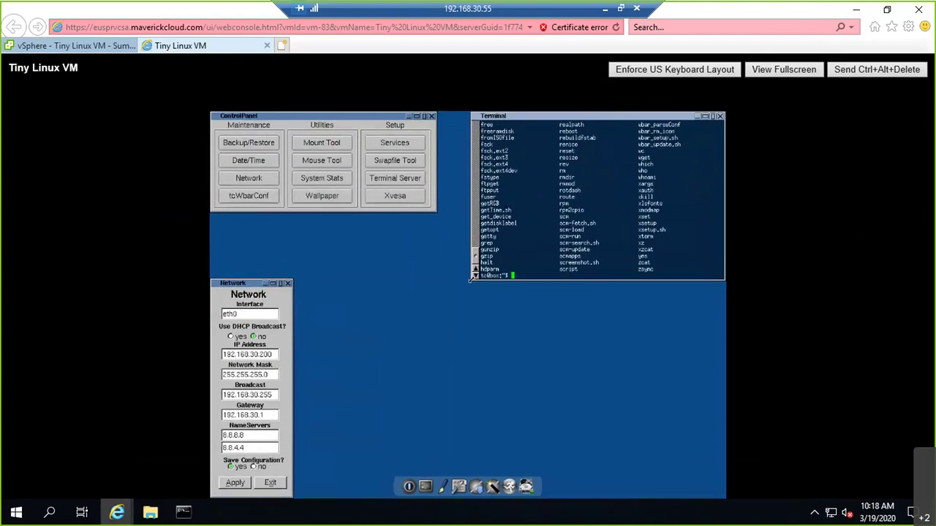
# Step: Open a second Network settings window from the ControlPanel
pyautogui.rightClick(472, 278)
pyautogui.click(212, 119)
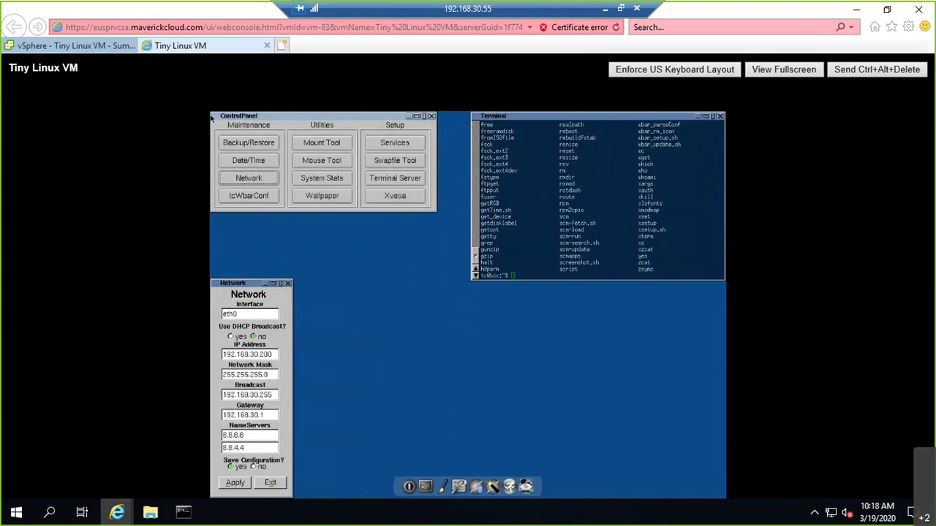
pyautogui.click(249, 177)
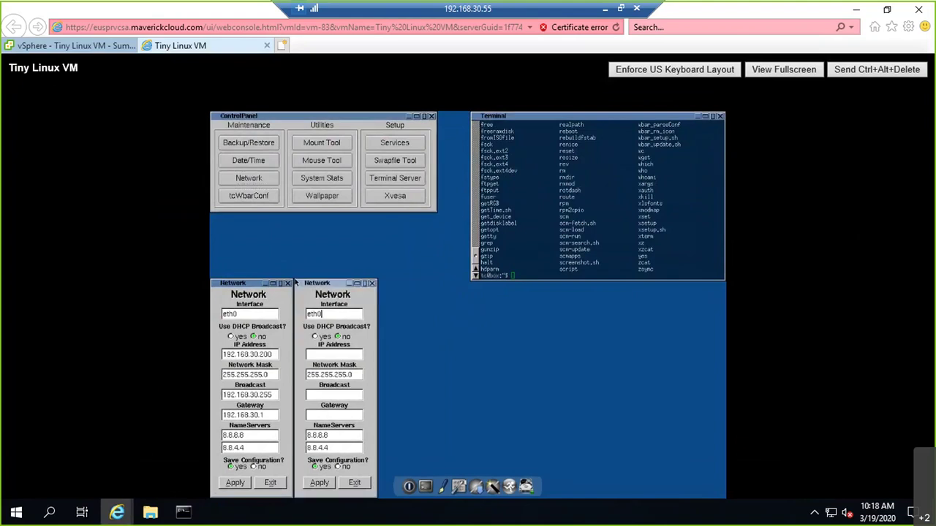
pyautogui.hotkey('shift', 'Tab')
pyautogui.hotkey('shift', 'Tab')
pyautogui.click(294, 281)
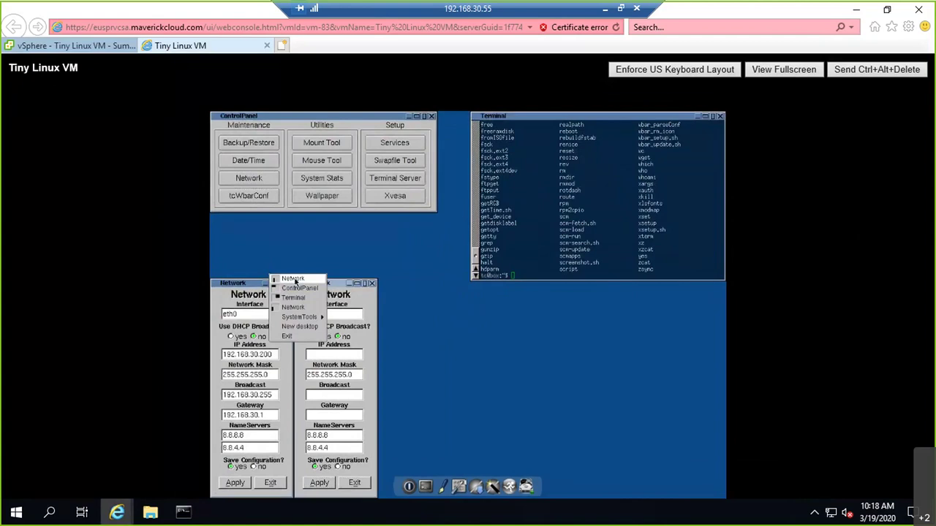
pyautogui.press('alt')
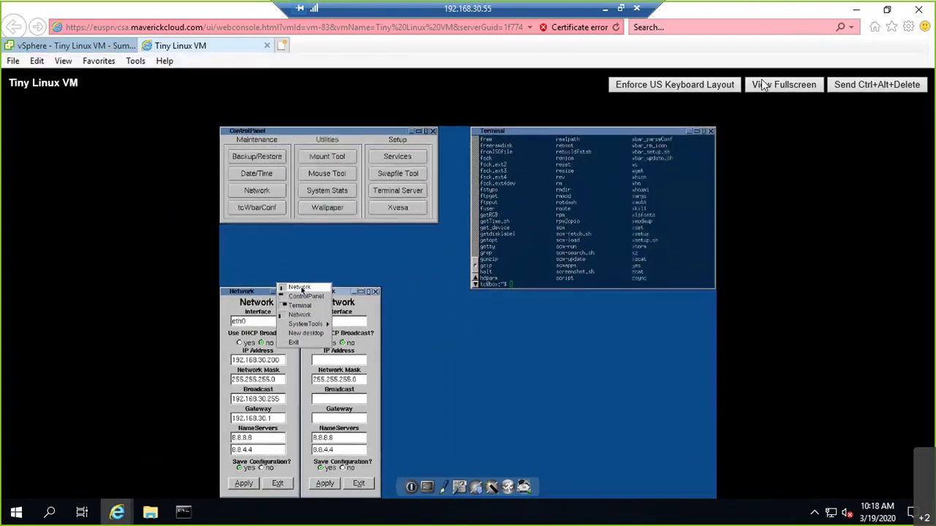
pyautogui.press('alt')
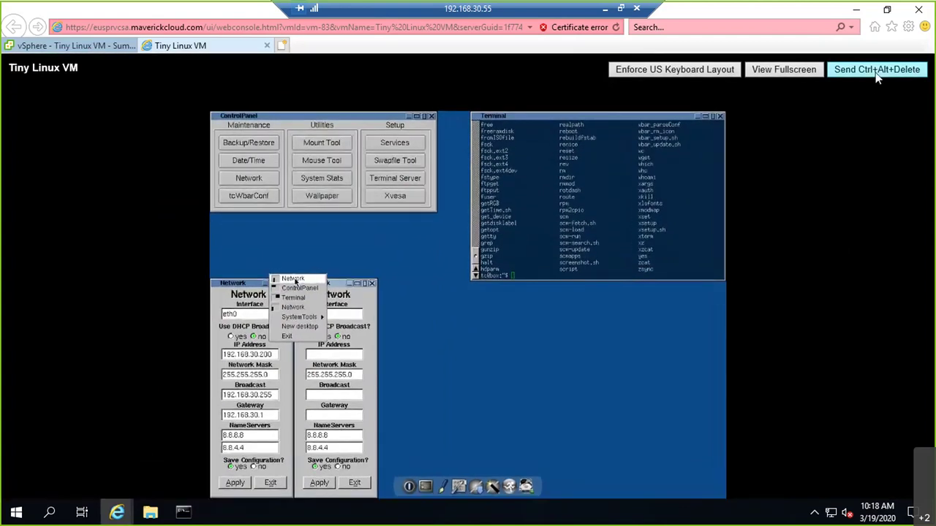
# Step: Move the continuous ping window aside to reveal the VM console, keeping the ping running
pyautogui.click(876, 71)
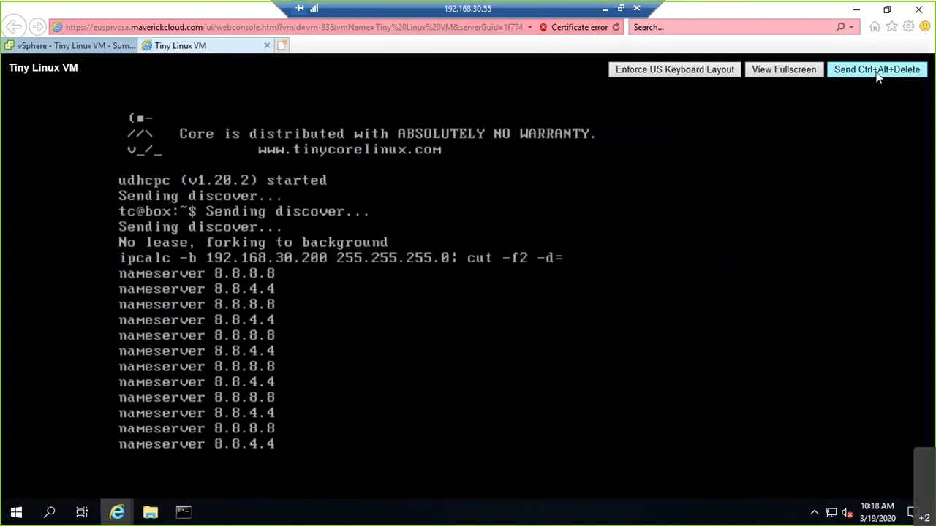
pyautogui.moveTo(199, 503)
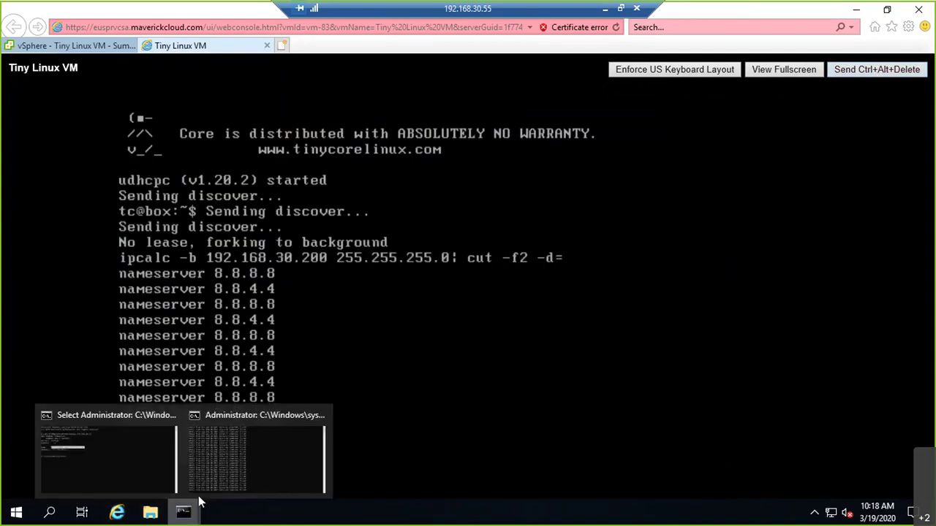
pyautogui.click(264, 414)
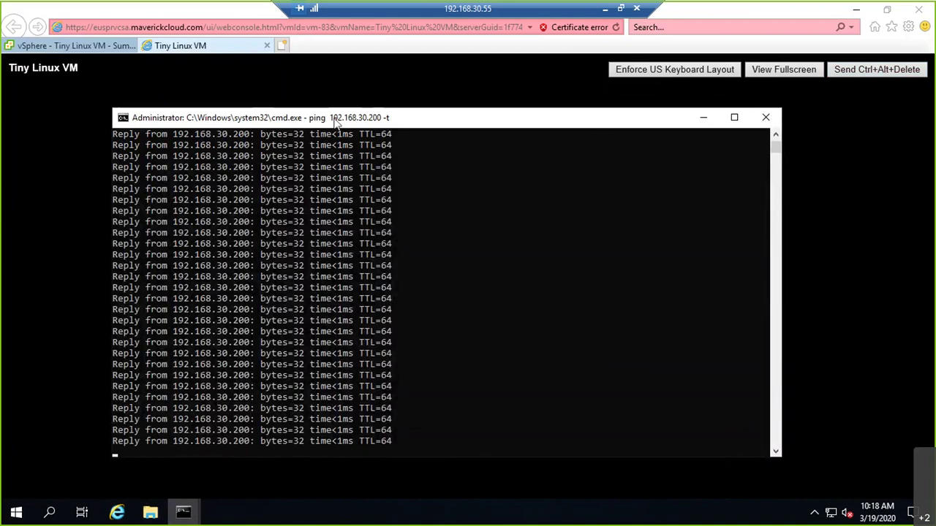
pyautogui.moveTo(330, 124); pyautogui.dragTo(546, 103)
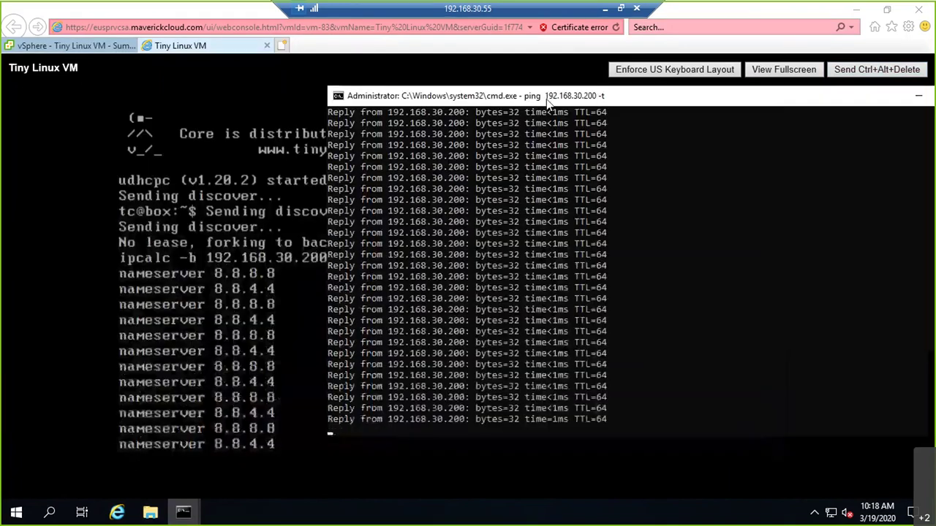
pyautogui.click(524, 207)
pyautogui.press('Escape')
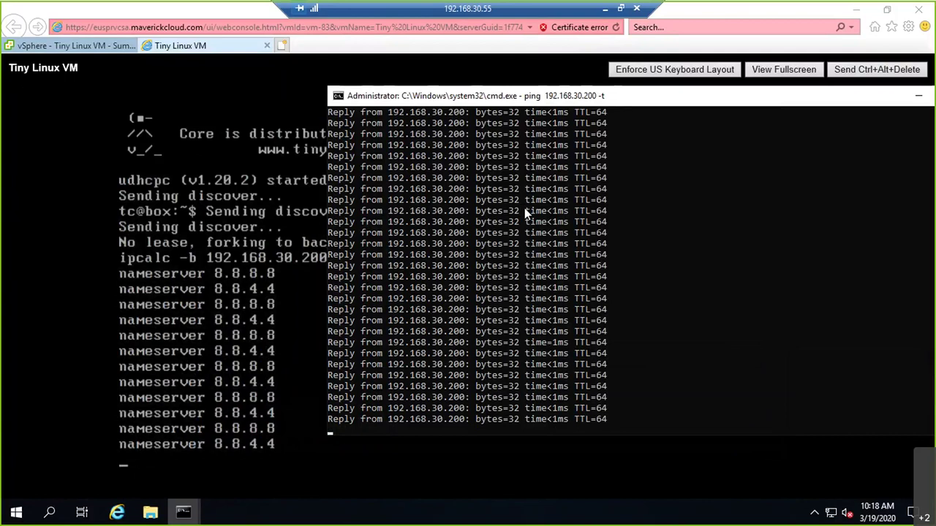
# Step: Send Ctrl+Alt+Delete to reboot the Tiny Linux VM and watch the ping while it boots
pyautogui.click(555, 467)
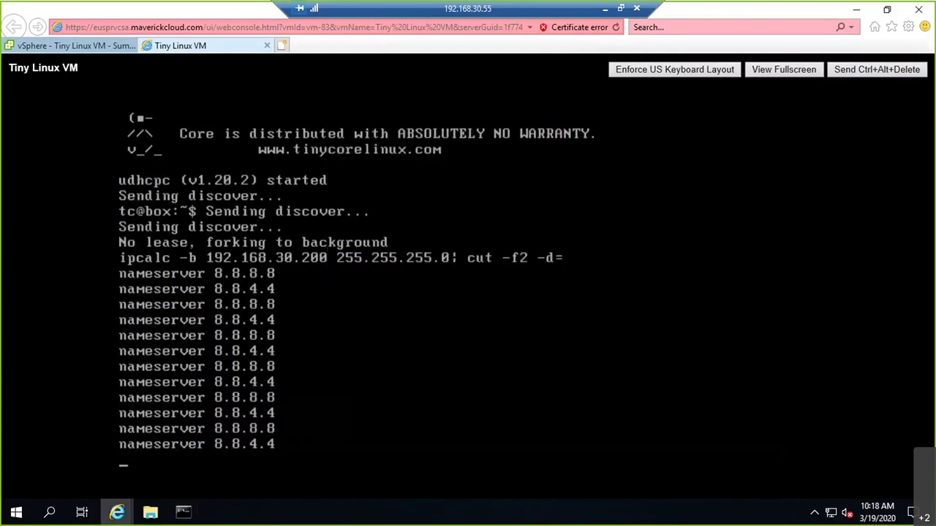
pyautogui.press('Return')
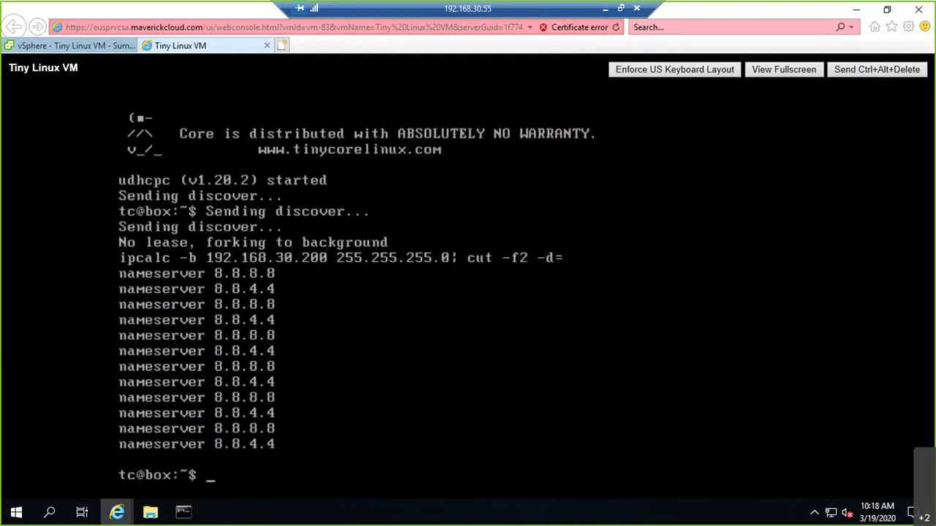
pyautogui.click(883, 73)
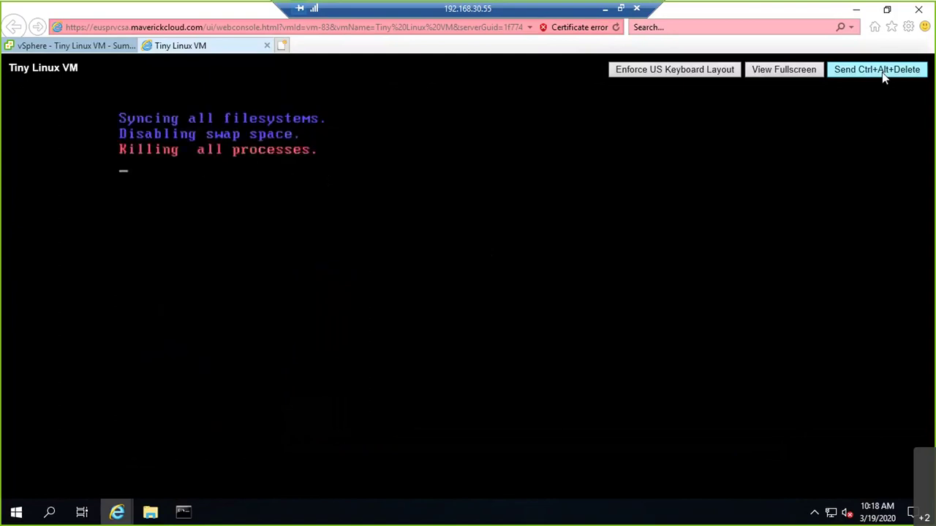
pyautogui.hotkey('alt', 'Tab')
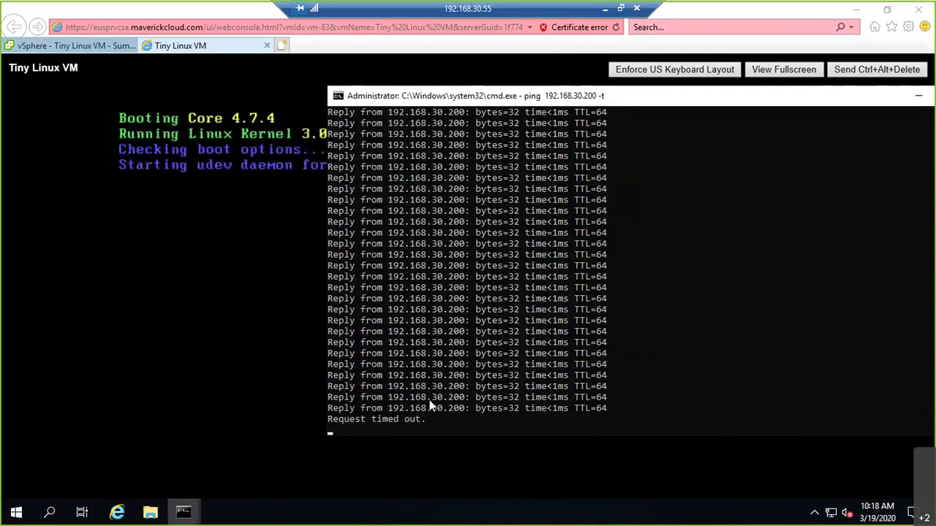
pyautogui.hotkey('alt', 'Tab')
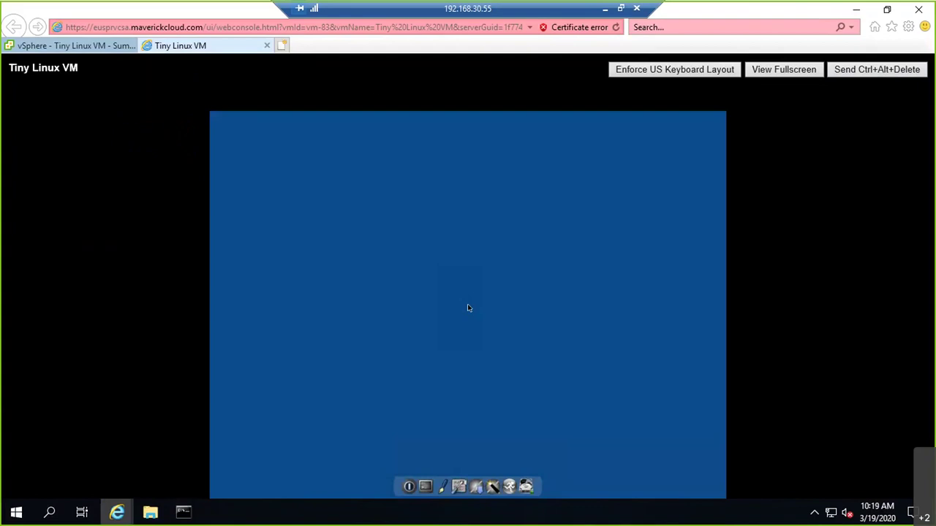
# Step: Open the Network settings from the Tiny Core control panel
pyautogui.rightClick(469, 308)
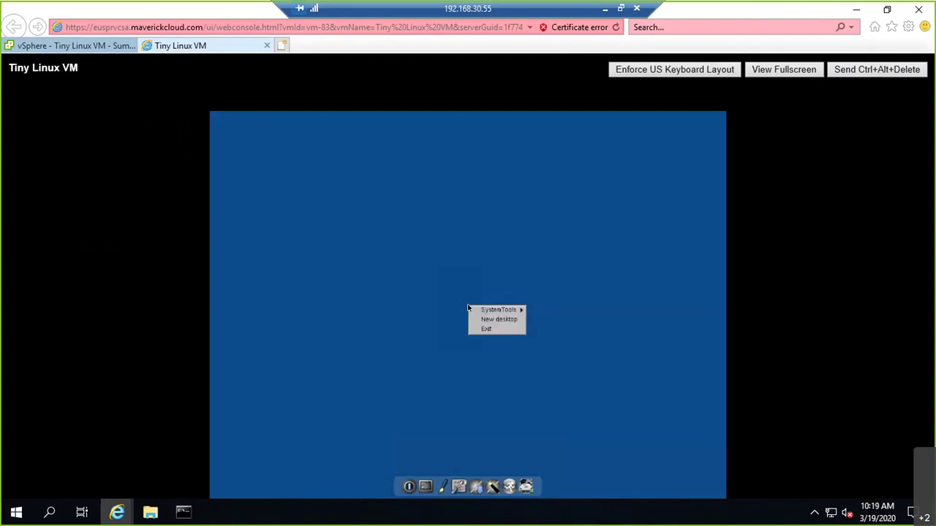
pyautogui.moveTo(468, 308)
pyautogui.click(547, 319)
pyautogui.press('Tab')
pyautogui.press('Tab')
pyautogui.press('space')
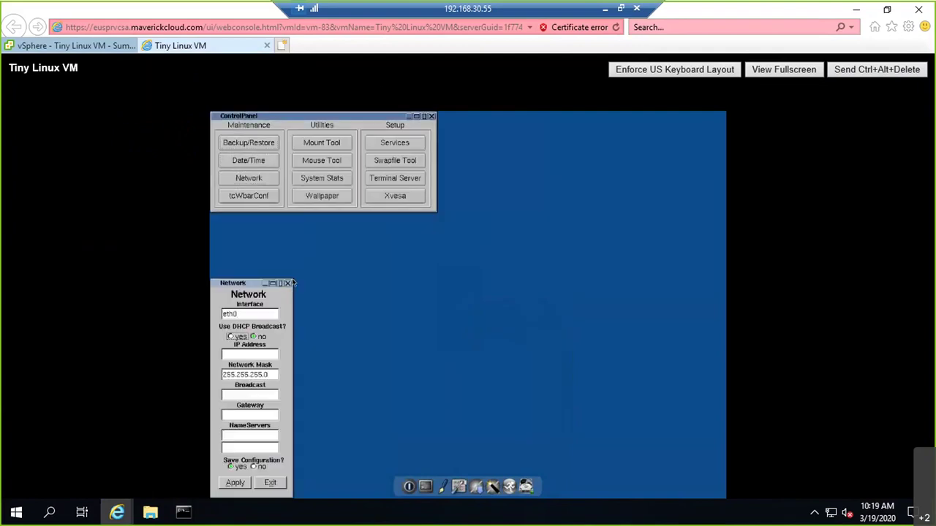
# Step: Enter IP 192.168.20.200, gateway 192.168.20.1 and name servers 8.8.8.8 and 8.8.4.4
pyautogui.write('192.168.20.200')
pyautogui.press('Tab')
pyautogui.press('Tab')
pyautogui.press('Tab')
pyautogui.press('BackSpace')
pyautogui.press('BackSpace')
pyautogui.press('BackSpace')
pyautogui.write('1')
pyautogui.press('Tab')
pyautogui.write('8.8.8.8')
pyautogui.press('Tab')
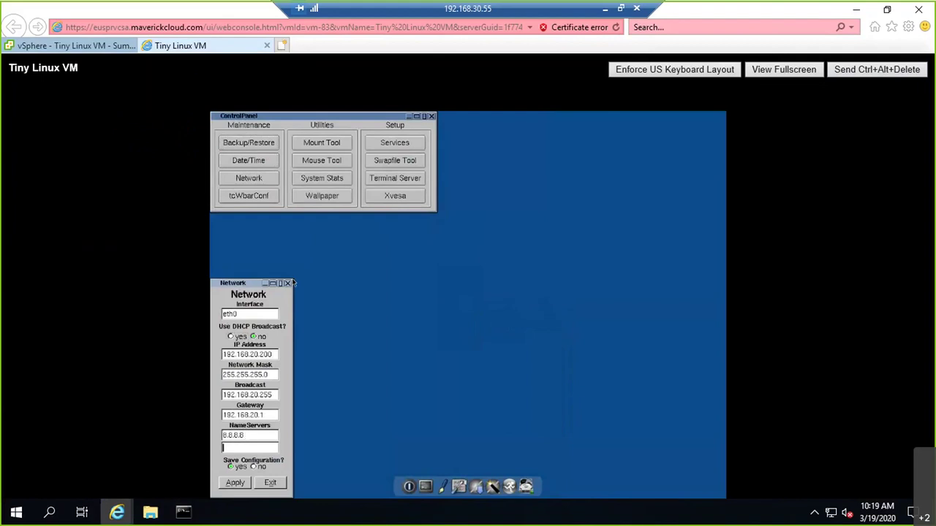
pyautogui.write('8.8.4.4')
pyautogui.press('Tab')
pyautogui.press('Tab')
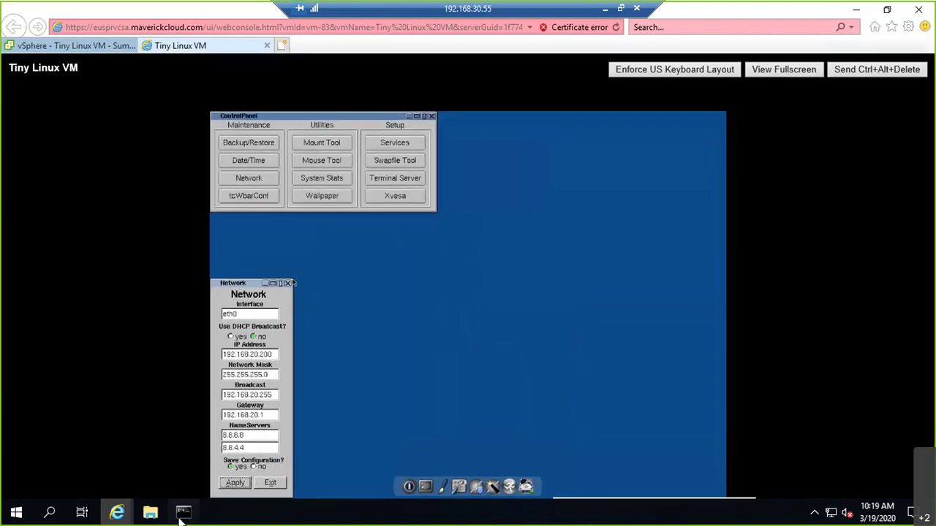
# Step: Edit the previous cmd ping to target 192.168.20.200 and run it
pyautogui.moveTo(183, 512)
pyautogui.click(267, 471)
pyautogui.press('Up')
pyautogui.press('Left')
pyautogui.press('Left')
pyautogui.press('Left')
pyautogui.press('Left')
pyautogui.press('Left')
pyautogui.press('Left')
pyautogui.press('Left')
pyautogui.press('Left')
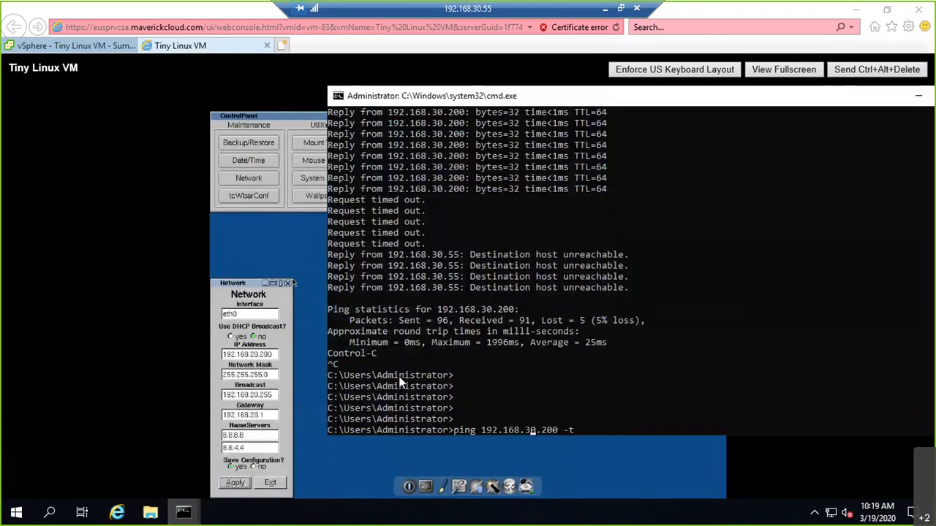
pyautogui.press('BackSpace')
pyautogui.write('2')
pyautogui.press('Return')
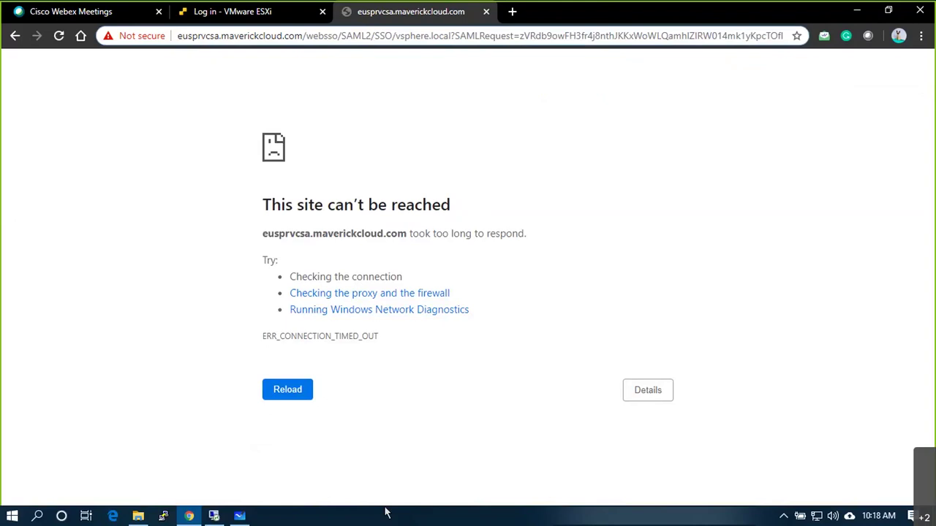
# Step: Write 192.168.30.51 under the host box with its 30 circled, and add port boxes beside P
pyautogui.click(240, 516)
pyautogui.moveTo(598, 118); pyautogui.dragTo(598, 119)
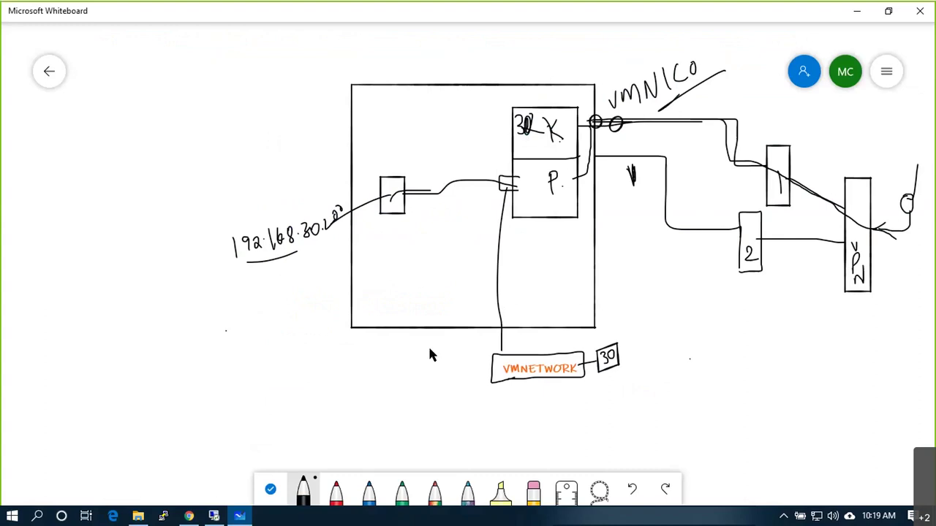
pyautogui.moveTo(401, 321); pyautogui.dragTo(401, 392)
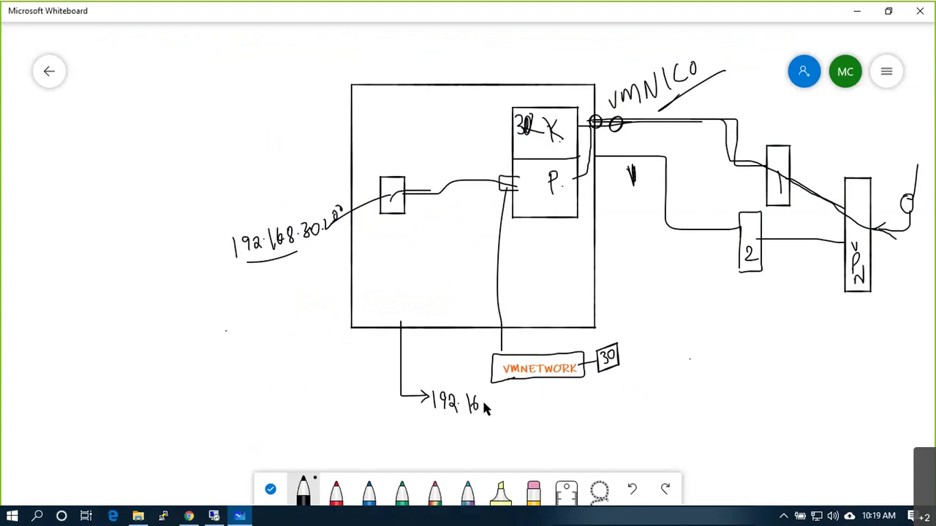
pyautogui.moveTo(493, 405); pyautogui.dragTo(507, 399)
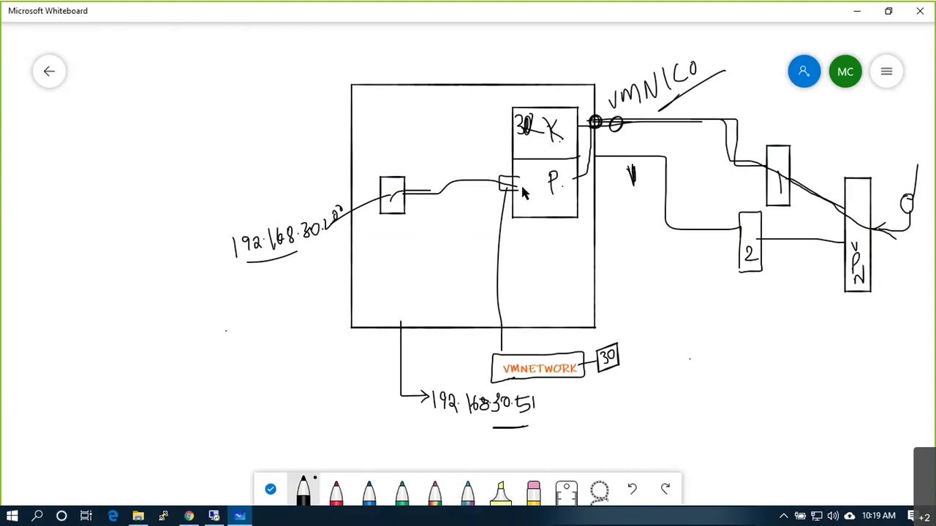
pyautogui.moveTo(574, 184); pyautogui.dragTo(518, 187)
pyautogui.moveTo(510, 390)
pyautogui.mouseDown()
pyautogui.moveTo(491, 402)
pyautogui.moveTo(502, 424)
pyautogui.mouseUp()
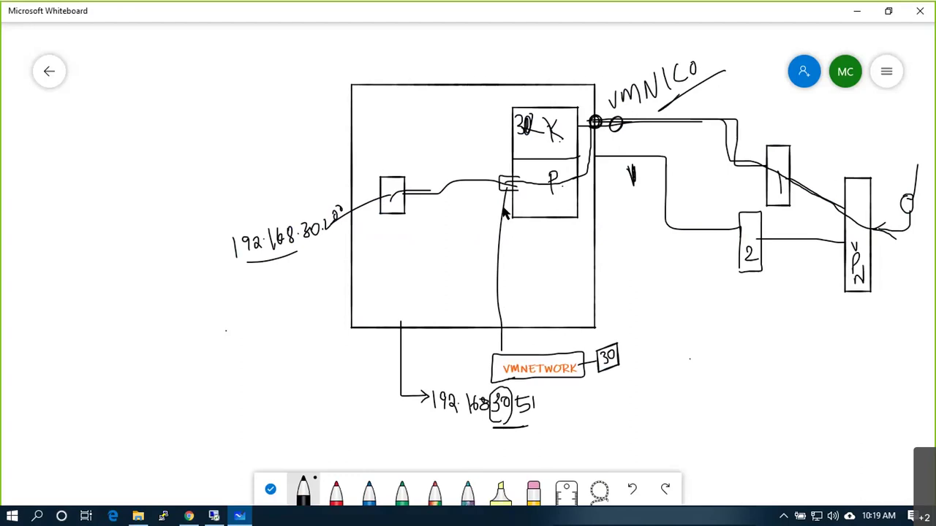
pyautogui.moveTo(514, 200)
pyautogui.mouseDown()
pyautogui.moveTo(500, 213)
pyautogui.moveTo(512, 214)
pyautogui.mouseUp()
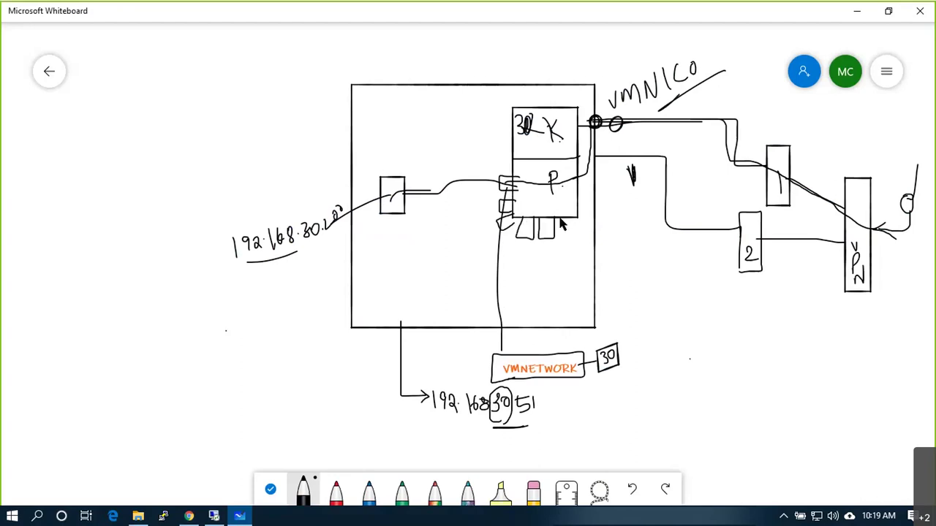
# Step: Draw another small port rectangle beneath the P. box with the black pen
pyautogui.moveTo(563, 240); pyautogui.dragTo(574, 216)
# Step: Cross out the VMNIC0 uplink wire and mark the host box's corners
pyautogui.moveTo(874, 226); pyautogui.dragTo(875, 227)
pyautogui.moveTo(689, 109)
pyautogui.mouseDown()
pyautogui.moveTo(707, 138)
pyautogui.moveTo(679, 138)
pyautogui.mouseUp()
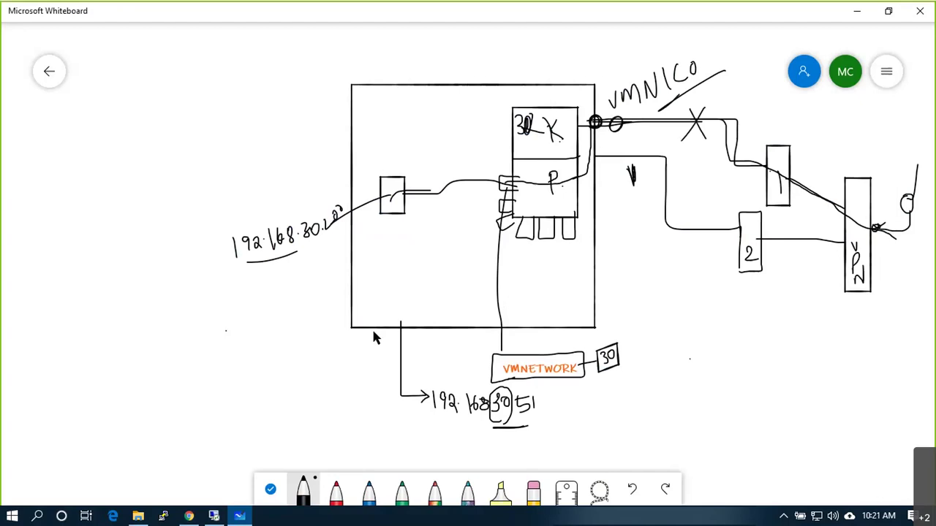
pyautogui.moveTo(348, 317); pyautogui.dragTo(372, 283)
pyautogui.moveTo(349, 116)
pyautogui.mouseDown()
pyautogui.moveTo(362, 130)
pyautogui.moveTo(348, 130)
pyautogui.mouseUp()
# Step: Sketch U shapes inside the host box and link them toward the switch
pyautogui.moveTo(425, 245)
pyautogui.mouseDown()
pyautogui.moveTo(453, 241)
pyautogui.moveTo(516, 261)
pyautogui.moveTo(563, 257)
pyautogui.mouseUp()
pyautogui.moveTo(420, 131); pyautogui.dragTo(450, 150)
pyautogui.moveTo(468, 106); pyautogui.dragTo(464, 110)
pyautogui.moveTo(420, 149); pyautogui.dragTo(495, 159)
pyautogui.moveTo(418, 184); pyautogui.dragTo(493, 178)
pyautogui.moveTo(452, 214); pyautogui.dragTo(516, 196)
pyautogui.moveTo(499, 250)
pyautogui.mouseDown()
pyautogui.moveTo(521, 206)
pyautogui.moveTo(550, 262)
pyautogui.mouseUp()
# Step: Trace the path from P. along the top wire, thicken the X marks, and strike out the host box's left part
pyautogui.moveTo(565, 192)
pyautogui.mouseDown()
pyautogui.moveTo(592, 150)
pyautogui.moveTo(681, 126)
pyautogui.moveTo(738, 167)
pyautogui.moveTo(846, 213)
pyautogui.mouseUp()
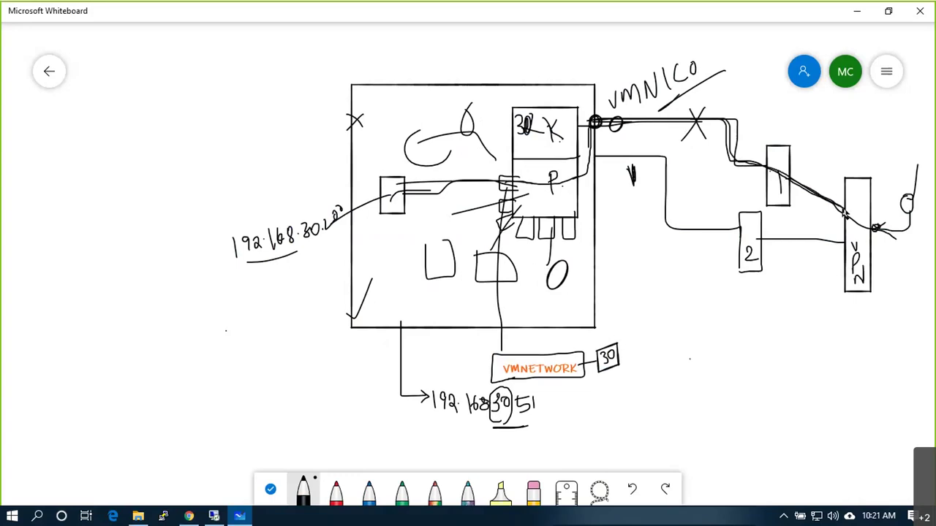
pyautogui.moveTo(687, 109); pyautogui.dragTo(691, 137)
pyautogui.moveTo(707, 98); pyautogui.dragTo(688, 157)
pyautogui.moveTo(547, 119); pyautogui.dragTo(544, 149)
pyautogui.moveTo(410, 159); pyautogui.dragTo(456, 241)
pyautogui.moveTo(457, 158); pyautogui.dragTo(395, 264)
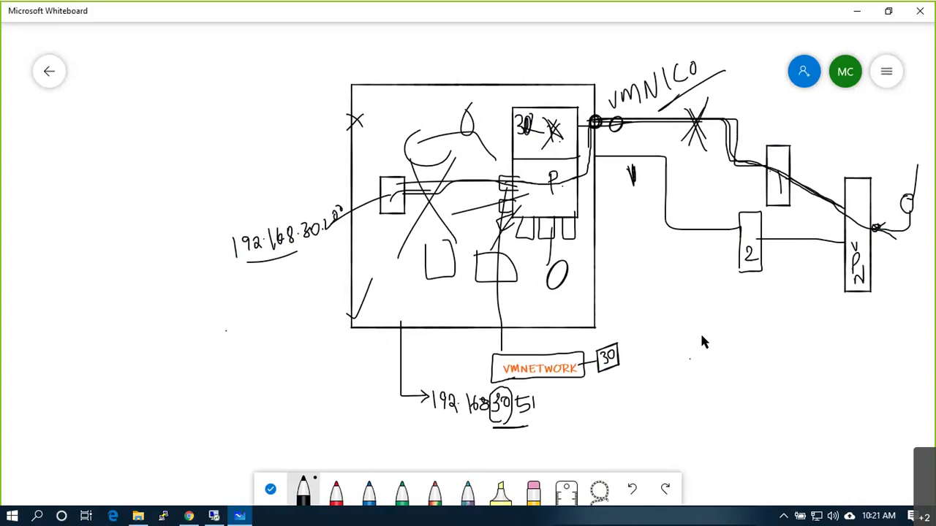
# Step: Write the S.P.F label with a double underline
pyautogui.moveTo(715, 330)
pyautogui.mouseDown()
pyautogui.moveTo(703, 348)
pyautogui.moveTo(757, 307)
pyautogui.moveTo(758, 323)
pyautogui.mouseUp()
pyautogui.click(741, 330)
pyautogui.moveTo(720, 355); pyautogui.dragTo(753, 346)
pyautogui.moveTo(356, 77)
pyautogui.mouseDown()
pyautogui.moveTo(378, 93)
pyautogui.moveTo(398, 55)
pyautogui.mouseUp()
# Step: Circle 10 and 2 above the host box, write, box and strike 14LAC, and annotate the uplink wire
pyautogui.moveTo(417, 67); pyautogui.dragTo(454, 32)
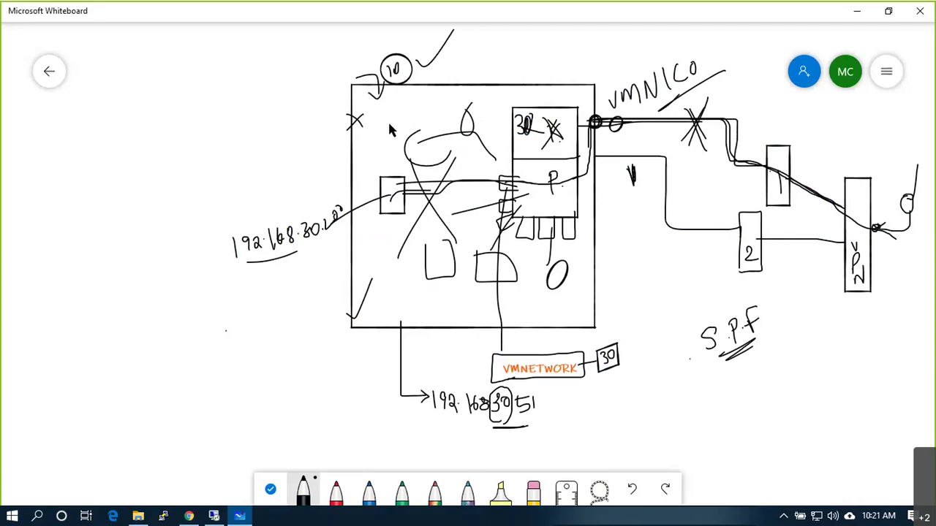
pyautogui.moveTo(458, 62)
pyautogui.mouseDown()
pyautogui.moveTo(469, 79)
pyautogui.moveTo(472, 64)
pyautogui.mouseUp()
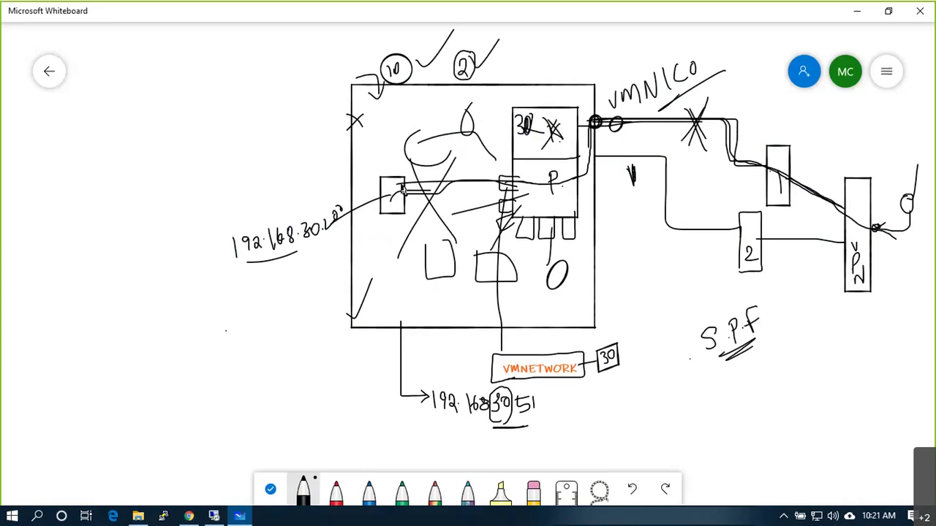
pyautogui.moveTo(391, 215)
pyautogui.mouseDown()
pyautogui.moveTo(293, 312)
pyautogui.moveTo(308, 305)
pyautogui.mouseUp()
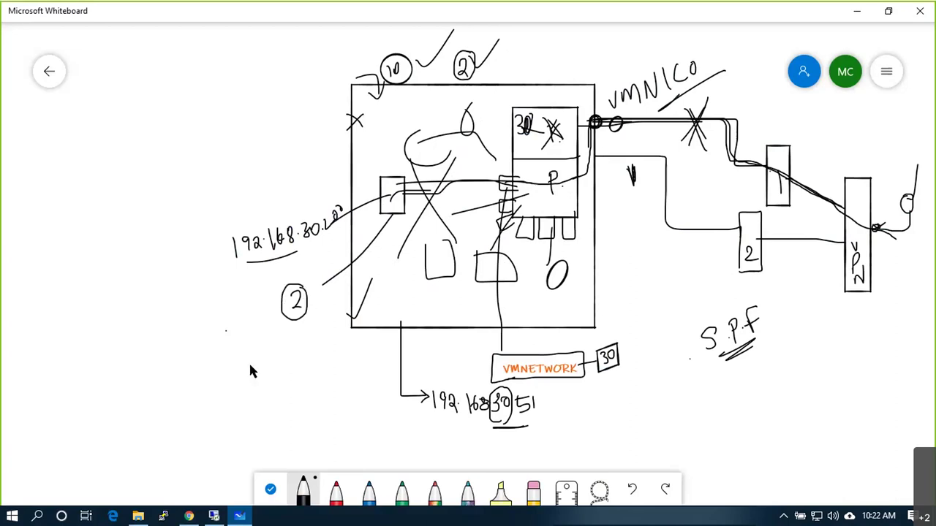
pyautogui.moveTo(288, 360)
pyautogui.mouseDown()
pyautogui.moveTo(290, 374)
pyautogui.moveTo(335, 376)
pyautogui.mouseUp()
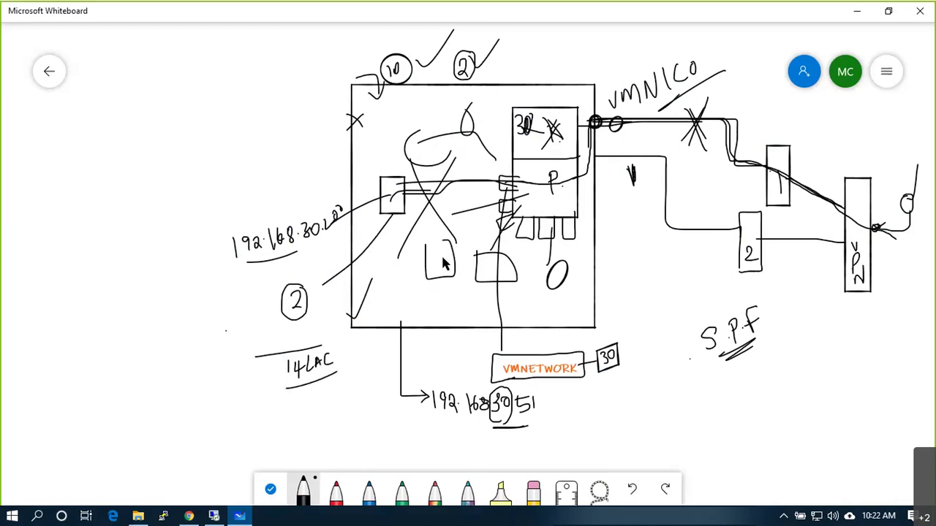
pyautogui.moveTo(735, 110)
pyautogui.mouseDown()
pyautogui.moveTo(726, 120)
pyautogui.moveTo(755, 85)
pyautogui.moveTo(773, 95)
pyautogui.mouseUp()
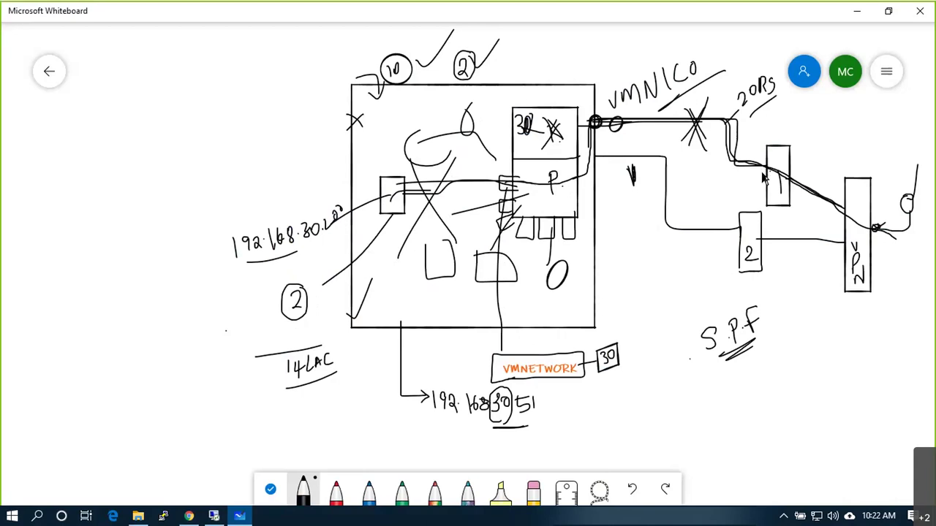
pyautogui.moveTo(758, 78); pyautogui.dragTo(777, 91)
pyautogui.moveTo(271, 394)
pyautogui.mouseDown()
pyautogui.moveTo(337, 391)
pyautogui.moveTo(333, 349)
pyautogui.mouseUp()
pyautogui.moveTo(290, 396)
pyautogui.mouseDown()
pyautogui.moveTo(304, 390)
pyautogui.moveTo(285, 411)
pyautogui.mouseUp()
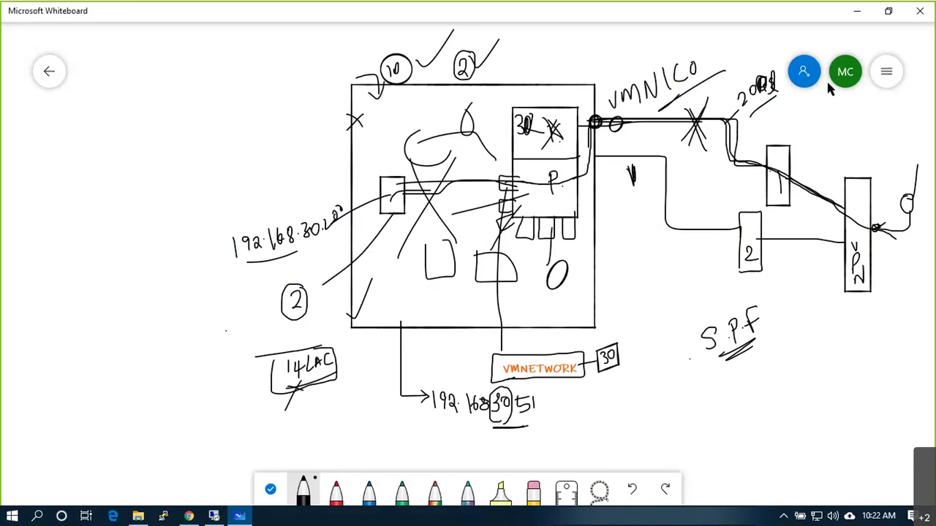
# Step: Clear the old network diagram from the canvas and switch to a thicker pen stroke
pyautogui.click(892, 72)
pyautogui.click(693, 335)
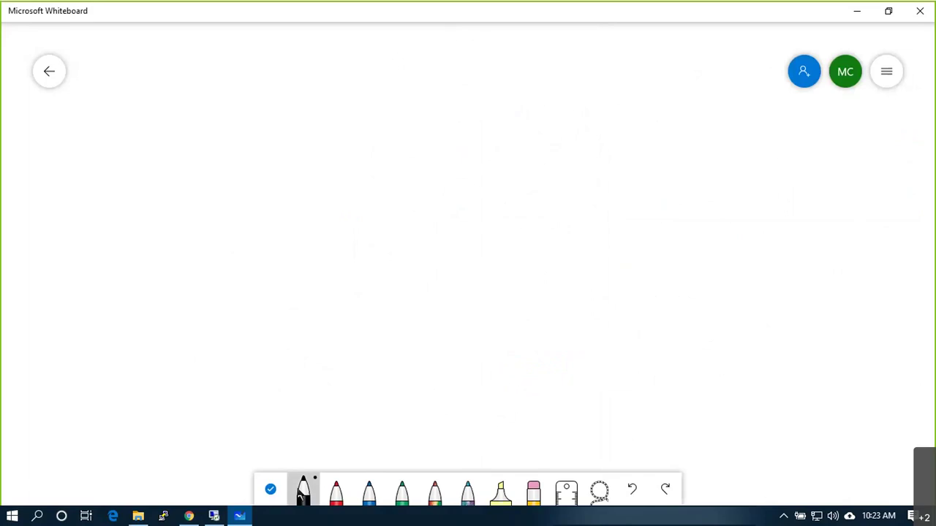
pyautogui.click(303, 488)
pyautogui.click(336, 390)
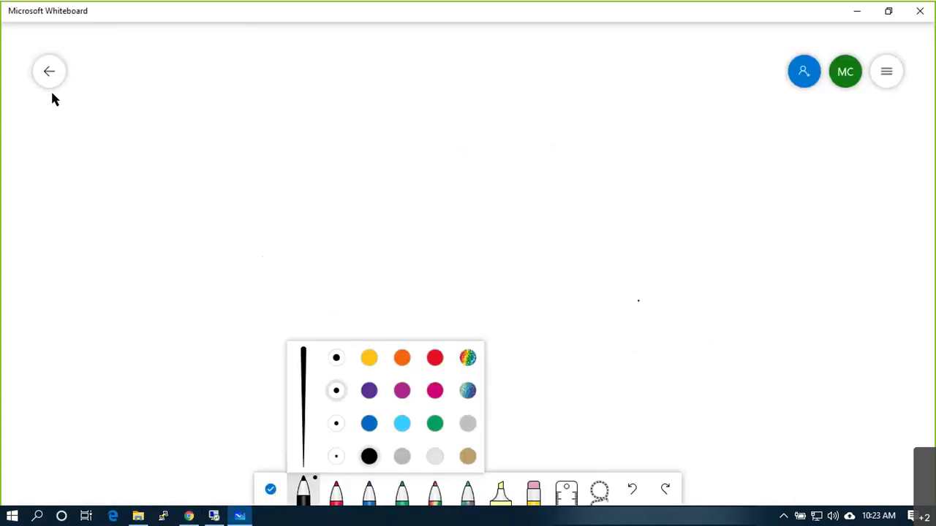
# Step: Close the Whiteboard window from its taskbar icon and bring up the Start menu
pyautogui.rightClick(240, 516)
pyautogui.click(229, 490)
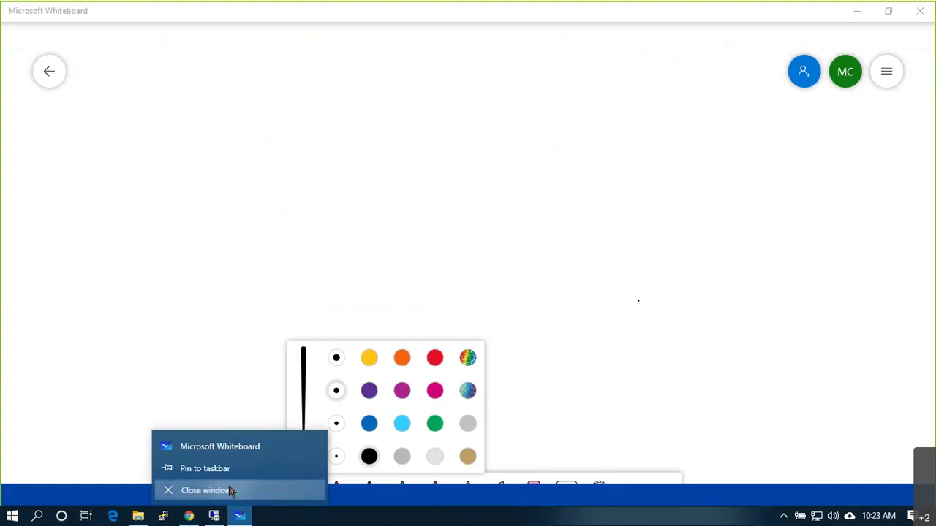
pyautogui.press('super')
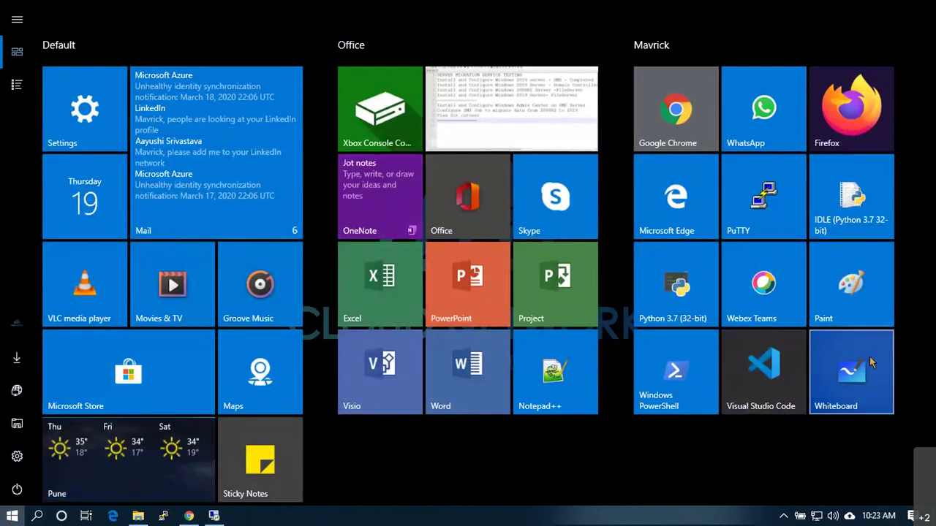
# Step: Relaunch Whiteboard from the Start menu and zoom out on the canvas
pyautogui.click(870, 358)
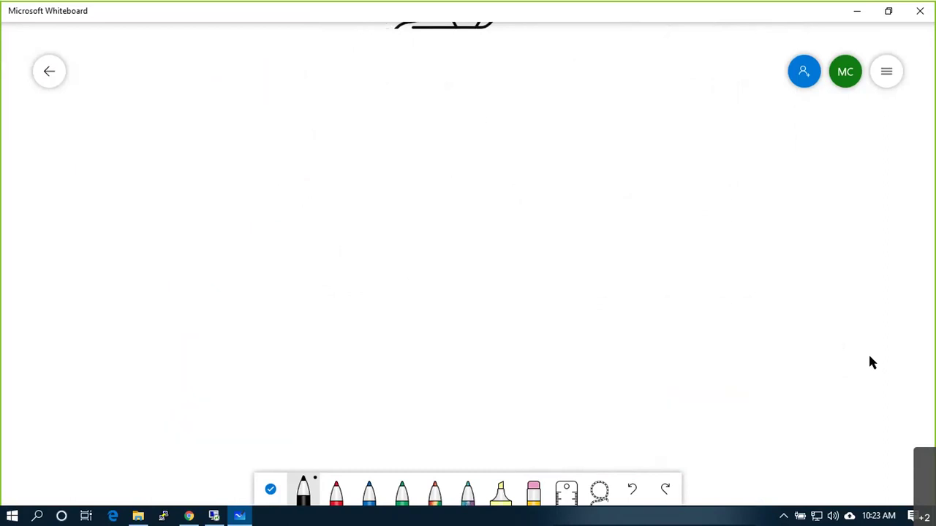
pyautogui.scroll(-3, 405, 247)
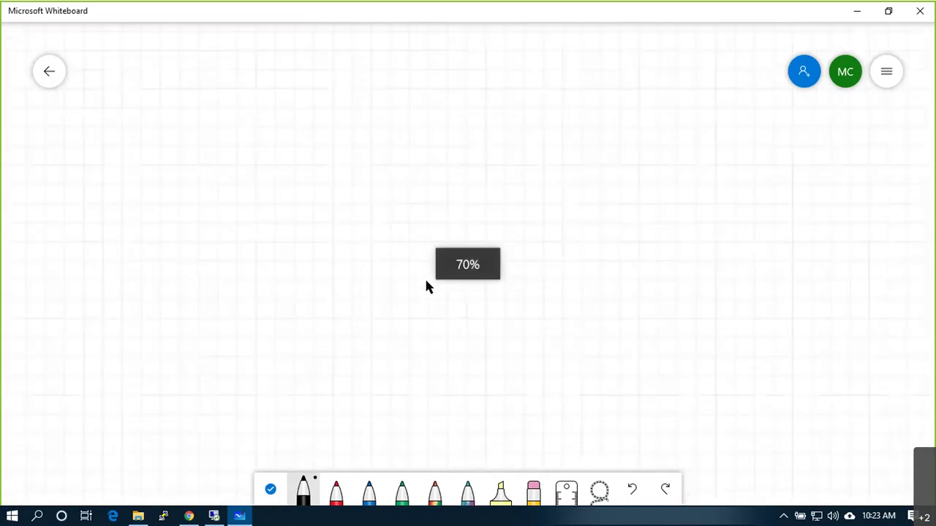
pyautogui.scroll(-3, 426, 286)
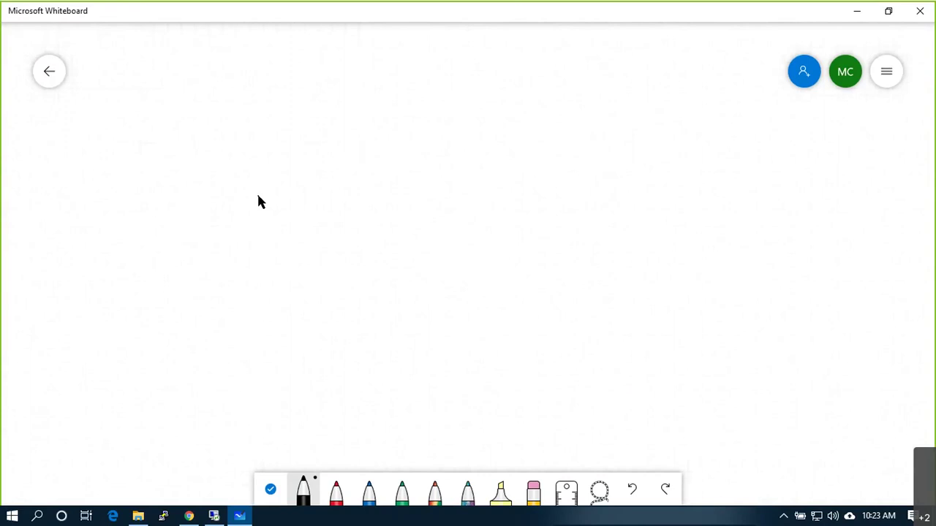
# Step: Undo a vertical test stroke and set the black pen to its thickest size
pyautogui.moveTo(260, 58); pyautogui.dragTo(260, 220)
pyautogui.hotkey('ctrl', 'z')
pyautogui.click(307, 486)
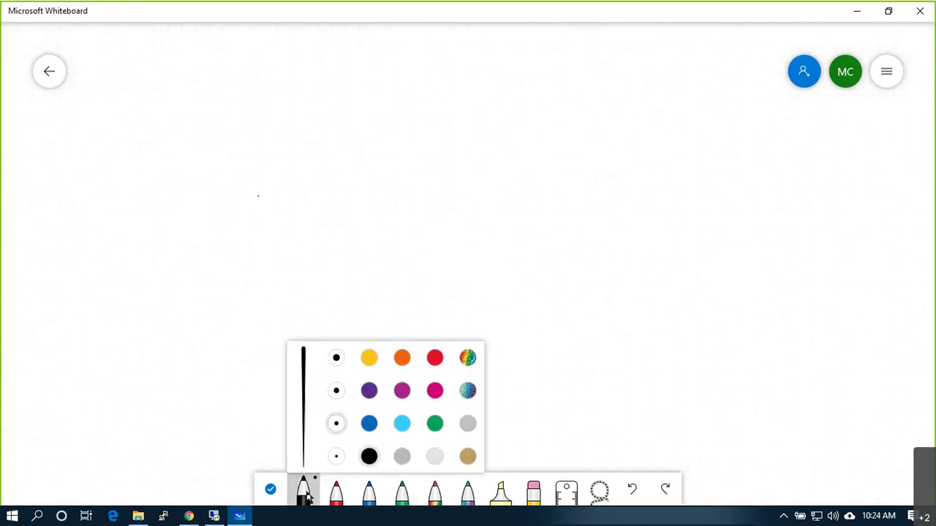
pyautogui.click(337, 357)
# Step: Draw the large rectangle outline, undoing a misdrawn corner box
pyautogui.moveTo(267, 67)
pyautogui.mouseDown()
pyautogui.moveTo(268, 362)
pyautogui.moveTo(487, 371)
pyautogui.moveTo(506, 101)
pyautogui.mouseUp()
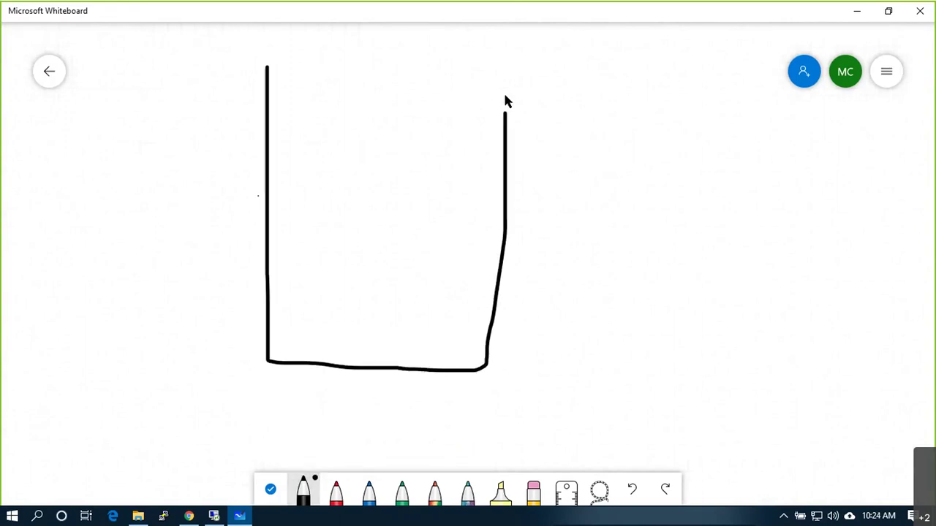
pyautogui.moveTo(469, 71); pyautogui.dragTo(263, 67)
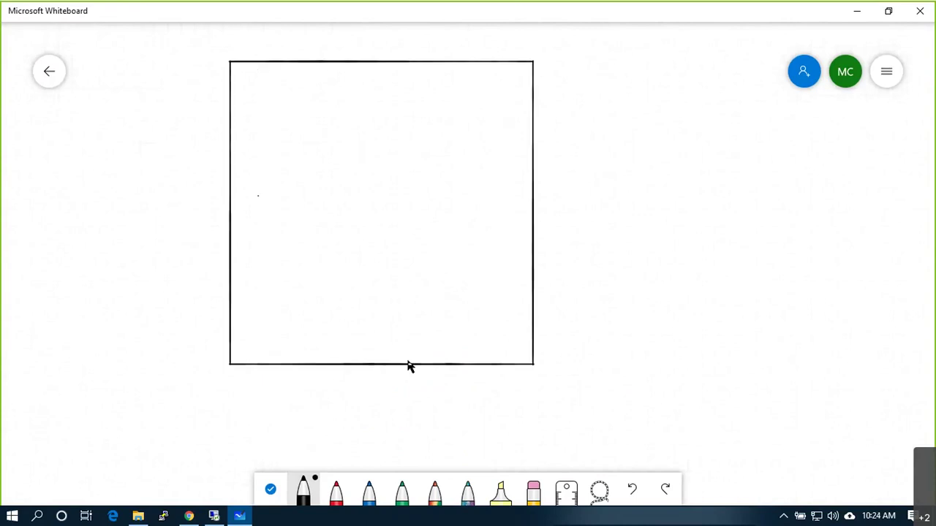
pyautogui.moveTo(526, 94)
pyautogui.mouseDown()
pyautogui.moveTo(541, 94)
pyautogui.moveTo(522, 105)
pyautogui.moveTo(541, 95)
pyautogui.moveTo(522, 124)
pyautogui.moveTo(541, 126)
pyautogui.moveTo(540, 110)
pyautogui.moveTo(522, 108)
pyautogui.mouseUp()
pyautogui.hotkey('ctrl', 'z')
pyautogui.hotkey('ctrl', 'z')
pyautogui.hotkey('ctrl', 'z')
pyautogui.hotkey('ctrl', 'z')
pyautogui.hotkey('ctrl', 'z')
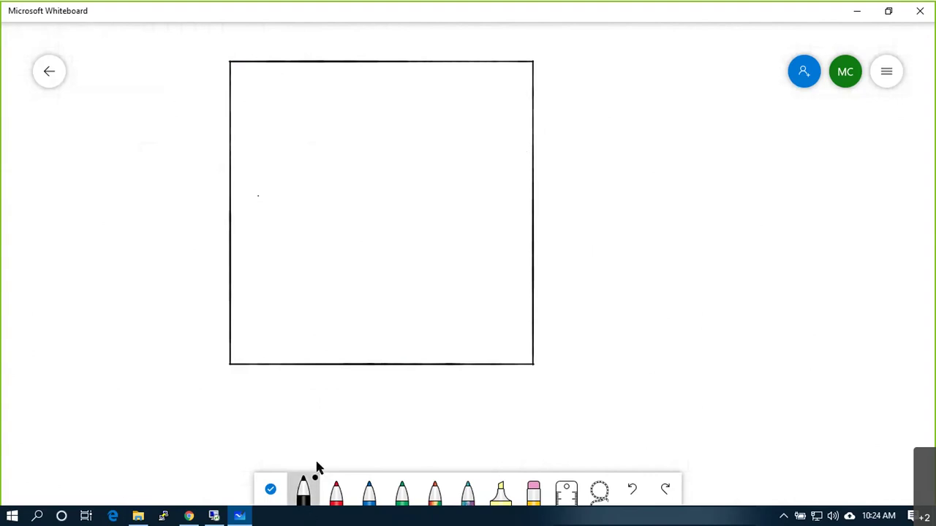
# Step: Draw the column of small port boxes down the right edge, plus a line from the bottom port
pyautogui.click(306, 486)
pyautogui.moveTo(525, 87)
pyautogui.mouseDown()
pyautogui.moveTo(526, 118)
pyautogui.moveTo(527, 109)
pyautogui.mouseUp()
pyautogui.click(527, 143)
pyautogui.moveTo(543, 155); pyautogui.dragTo(526, 143)
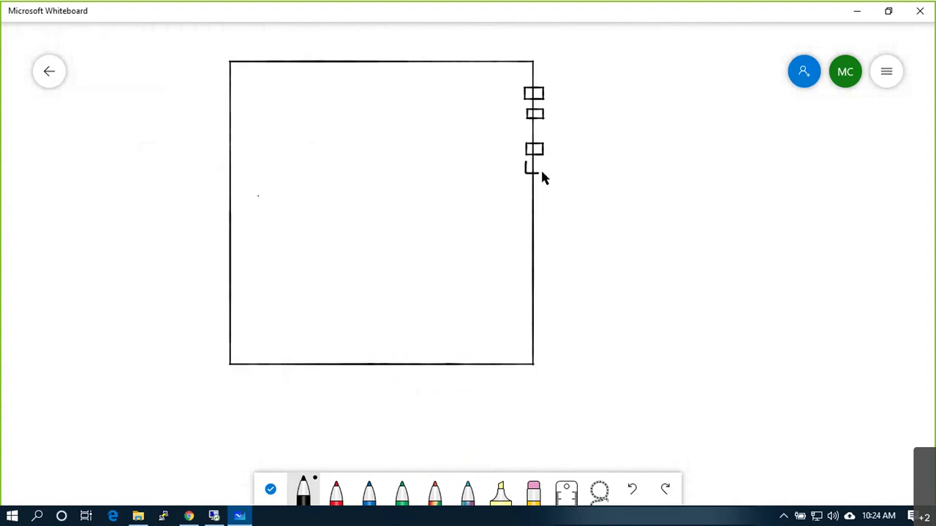
pyautogui.moveTo(544, 167)
pyautogui.mouseDown()
pyautogui.moveTo(525, 161)
pyautogui.moveTo(526, 202)
pyautogui.moveTo(544, 203)
pyautogui.moveTo(545, 187)
pyautogui.moveTo(527, 189)
pyautogui.moveTo(527, 218)
pyautogui.moveTo(542, 218)
pyautogui.moveTo(526, 207)
pyautogui.moveTo(526, 249)
pyautogui.moveTo(545, 236)
pyautogui.moveTo(526, 235)
pyautogui.moveTo(526, 257)
pyautogui.mouseUp()
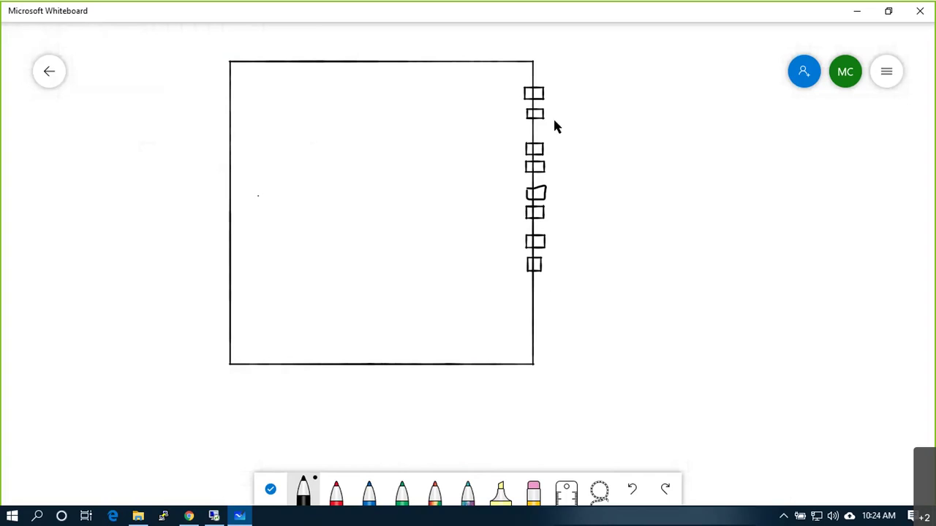
pyautogui.moveTo(541, 263)
pyautogui.mouseDown()
pyautogui.moveTo(563, 283)
pyautogui.moveTo(602, 285)
pyautogui.mouseUp()
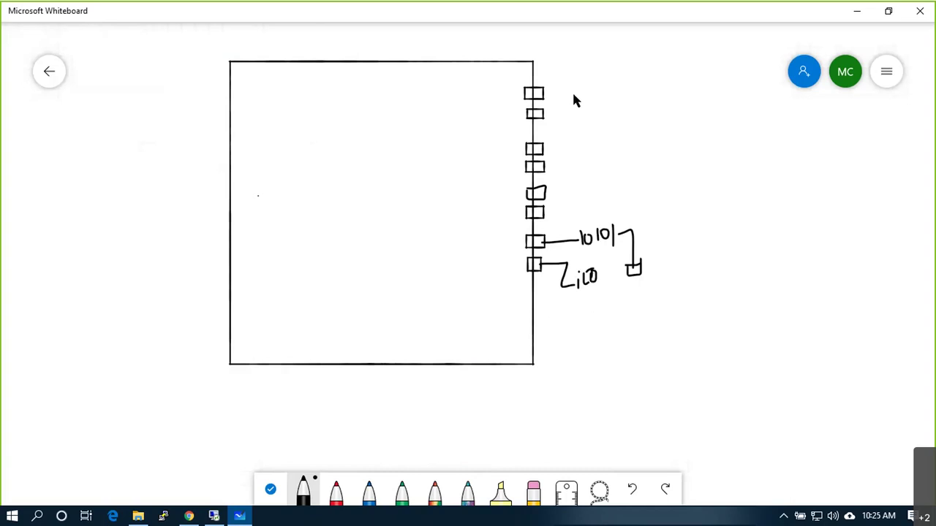
# Step: Add a brace and numbers 0–5 beside the ports, box the bottom two with a left arrow, and write a circled W
pyautogui.moveTo(566, 90)
pyautogui.mouseDown()
pyautogui.moveTo(570, 124)
pyautogui.moveTo(582, 135)
pyautogui.moveTo(577, 218)
pyautogui.moveTo(557, 218)
pyautogui.mouseUp()
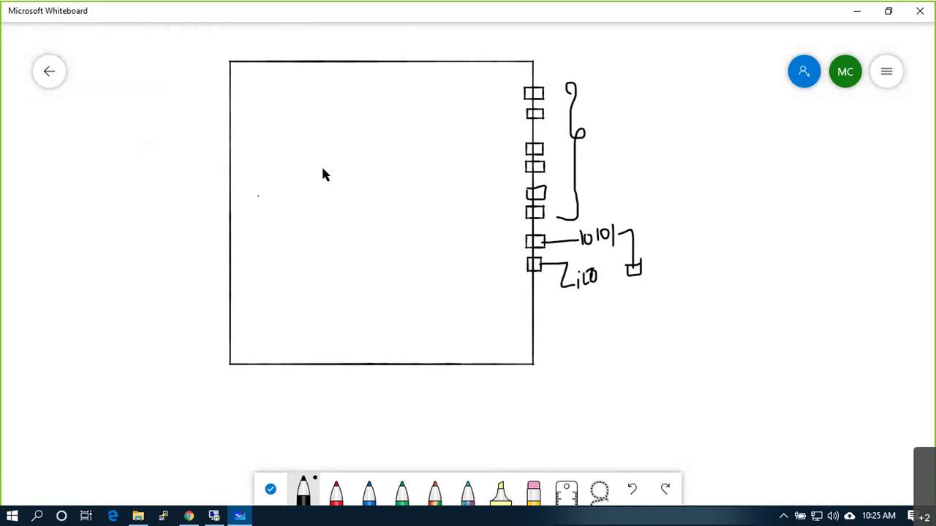
pyautogui.moveTo(545, 68)
pyautogui.mouseDown()
pyautogui.moveTo(551, 210)
pyautogui.moveTo(554, 197)
pyautogui.mouseUp()
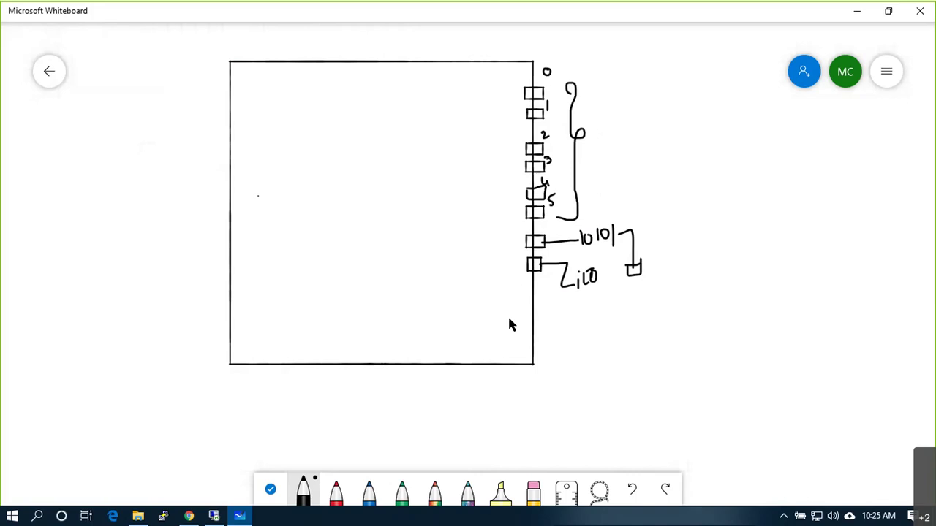
pyautogui.moveTo(519, 231)
pyautogui.mouseDown()
pyautogui.moveTo(518, 283)
pyautogui.moveTo(554, 279)
pyautogui.moveTo(554, 233)
pyautogui.moveTo(528, 231)
pyautogui.mouseUp()
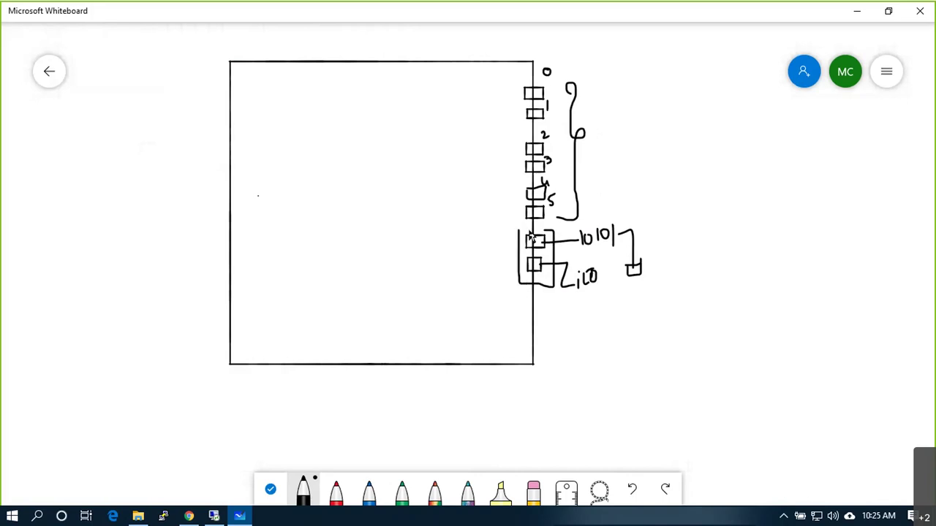
pyautogui.moveTo(235, 340)
pyautogui.mouseDown()
pyautogui.moveTo(240, 358)
pyautogui.moveTo(255, 336)
pyautogui.moveTo(248, 326)
pyautogui.moveTo(251, 358)
pyautogui.moveTo(232, 335)
pyautogui.mouseUp()
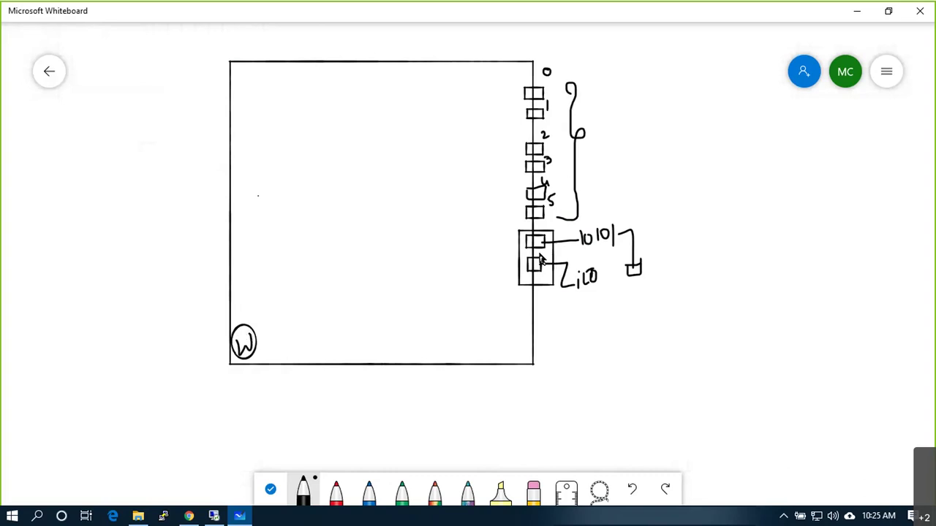
pyautogui.moveTo(522, 257)
pyautogui.mouseDown()
pyautogui.moveTo(505, 257)
pyautogui.moveTo(513, 266)
pyautogui.mouseUp()
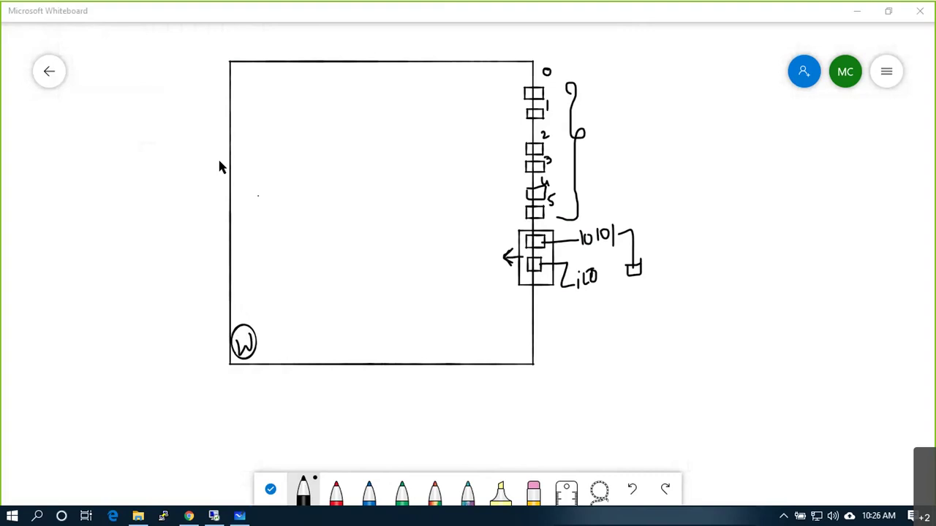
# Step: Log in to the ESXi Host Client with the saved user name and the account password
pyautogui.click(188, 516)
pyautogui.hotkey('ctrl', 'shift', 'Tab')
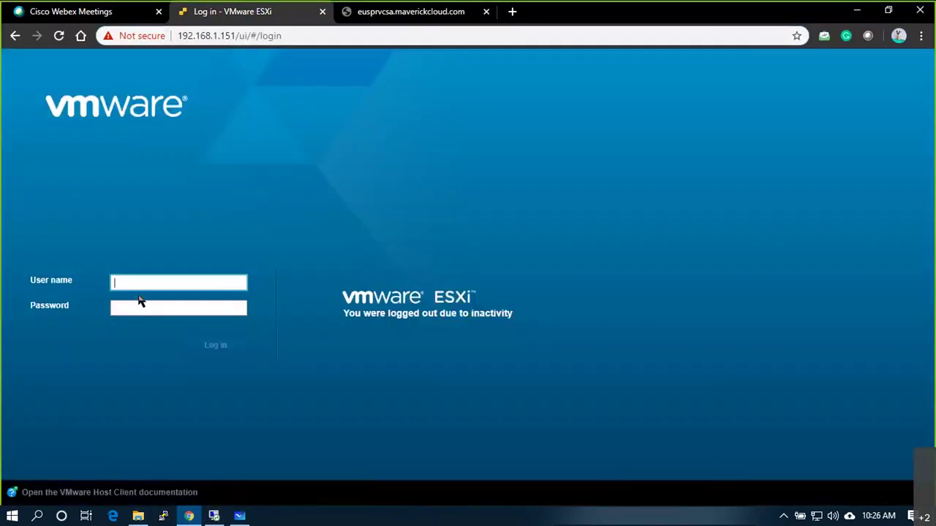
pyautogui.click(142, 285)
pyautogui.press('Down')
pyautogui.press('Return')
pyautogui.press('Tab')
pyautogui.write('***********')
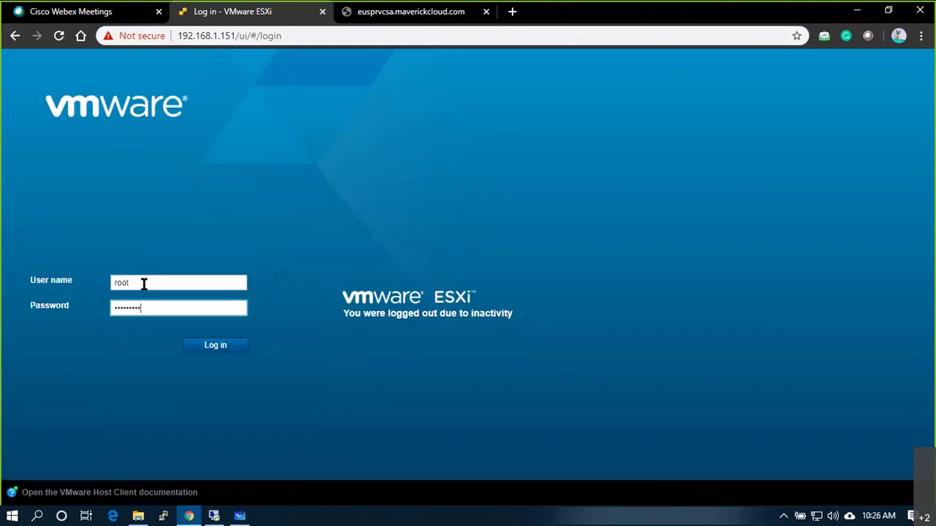
pyautogui.press('Return')
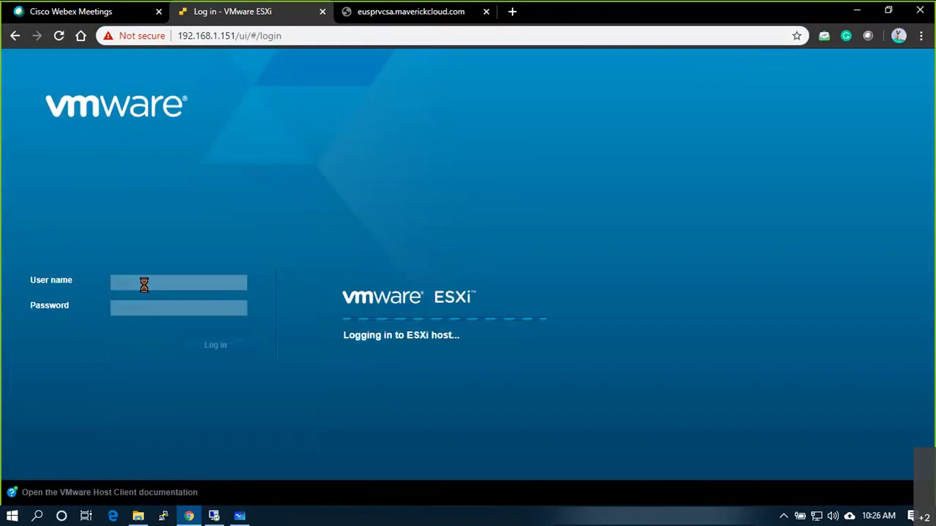
# Step: Add new network adapters in EUSPRESXI01's Edit settings, check the first one, and save
pyautogui.click(95, 164)
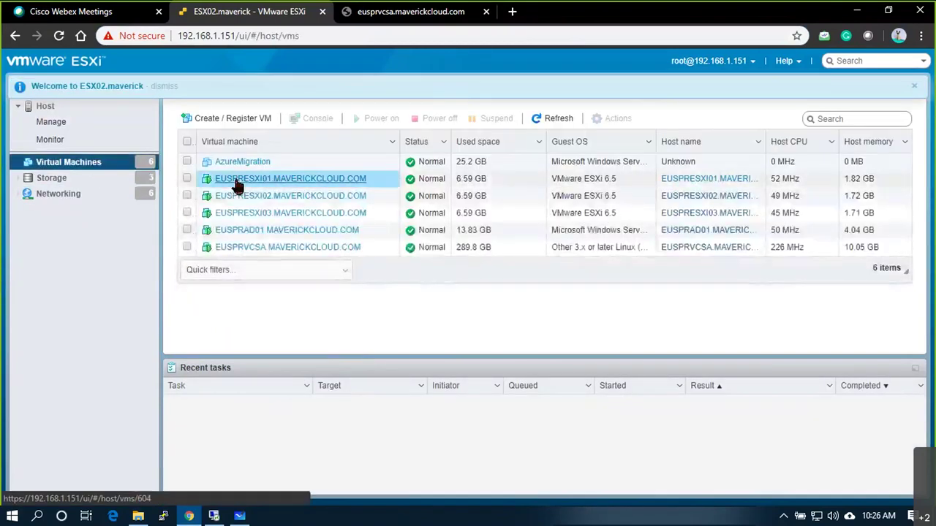
pyautogui.click(235, 181)
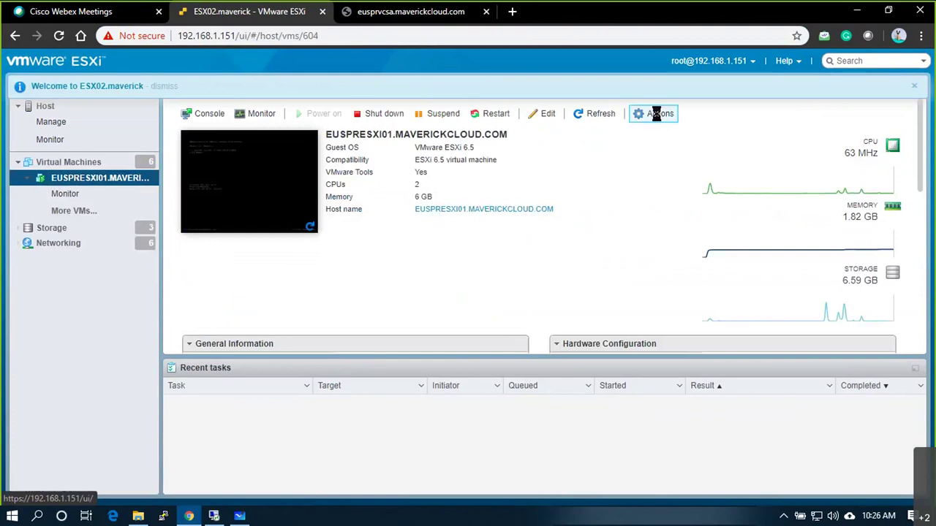
pyautogui.click(658, 114)
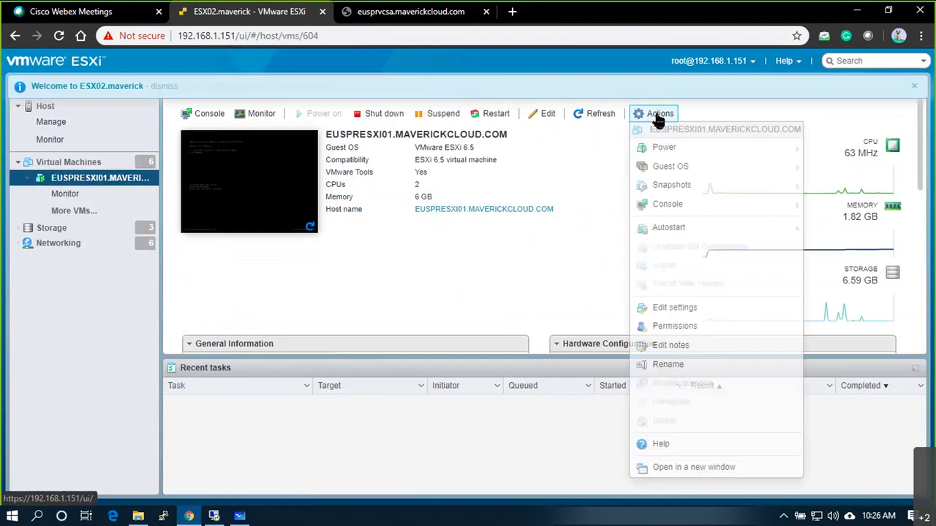
pyautogui.click(676, 311)
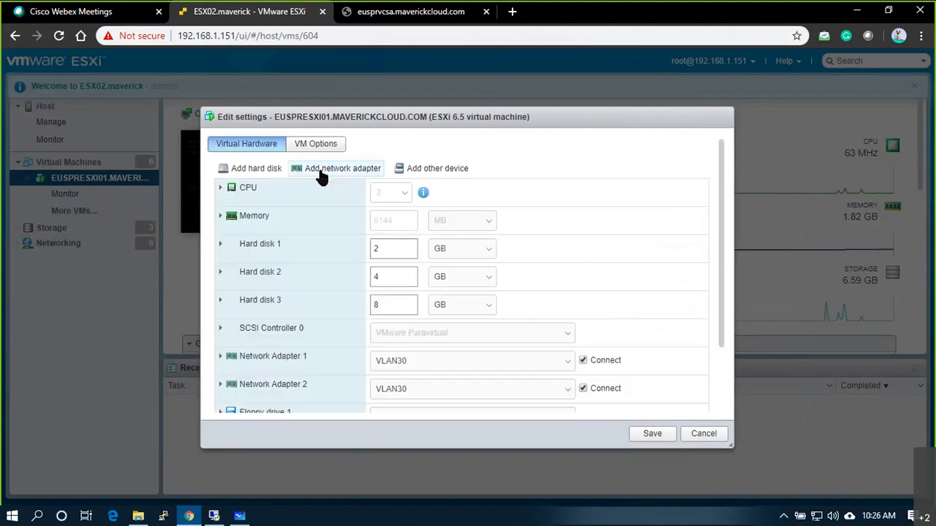
pyautogui.click(325, 174)
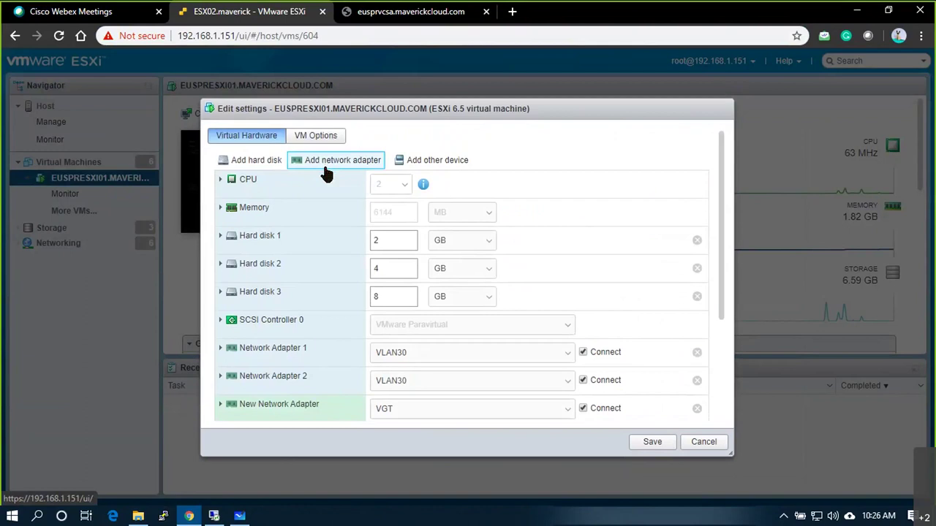
pyautogui.scroll(-3, 495, 294)
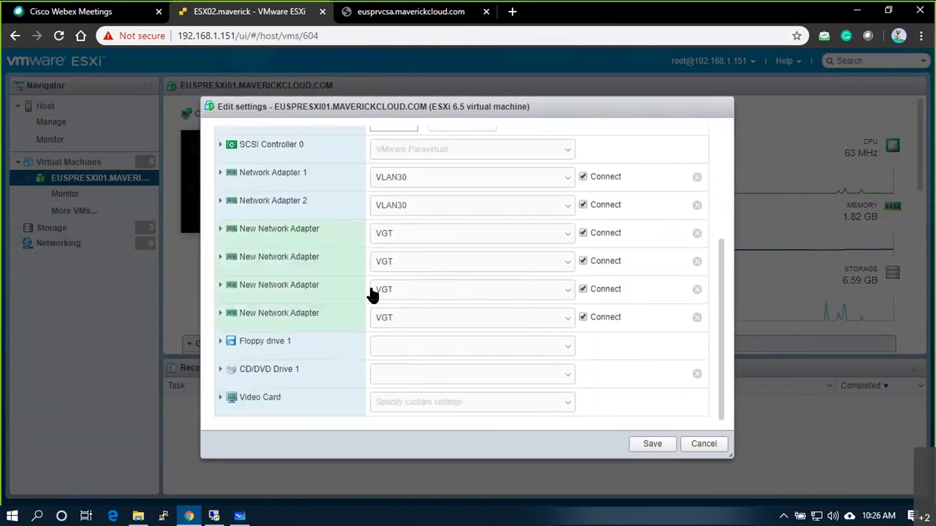
pyautogui.click(221, 231)
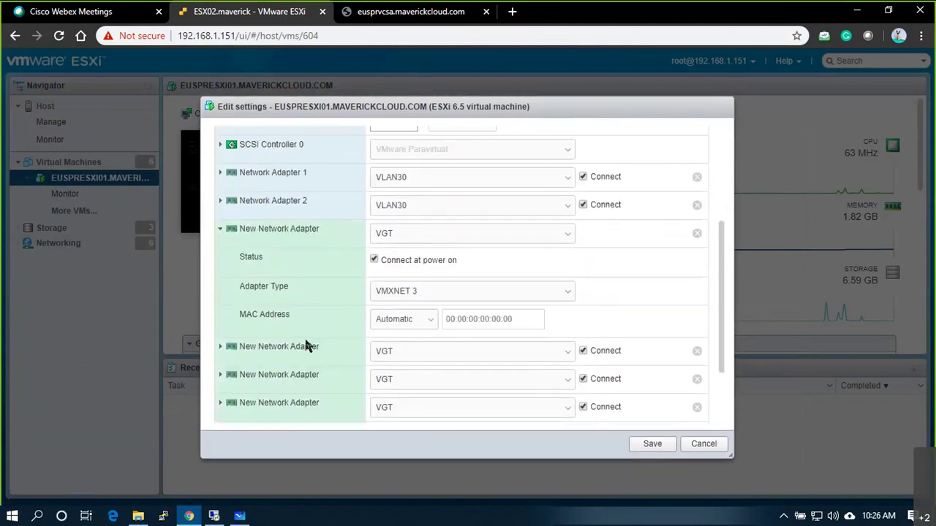
pyautogui.click(653, 446)
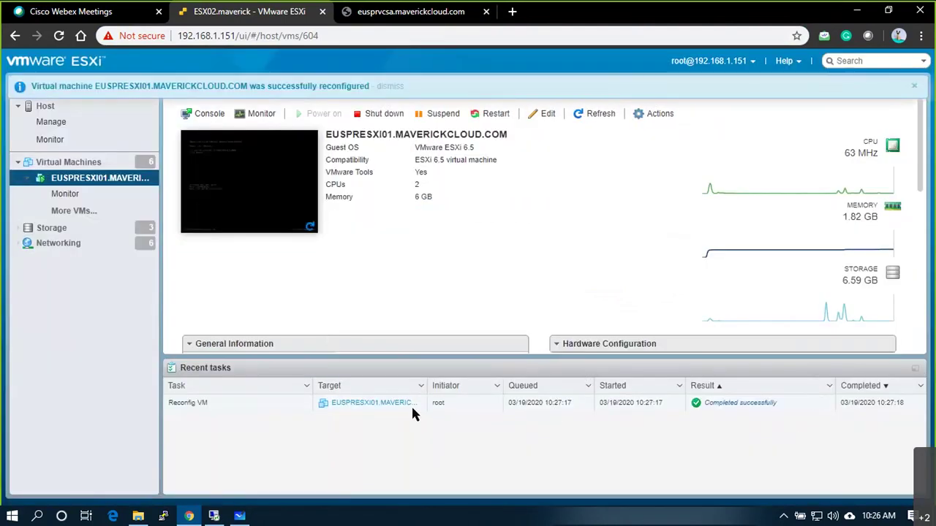
# Step: Open host euspresxi01's Configure tab in vSphere and collapse the Storage, VM, System, Hardware and More groups
pyautogui.click(214, 516)
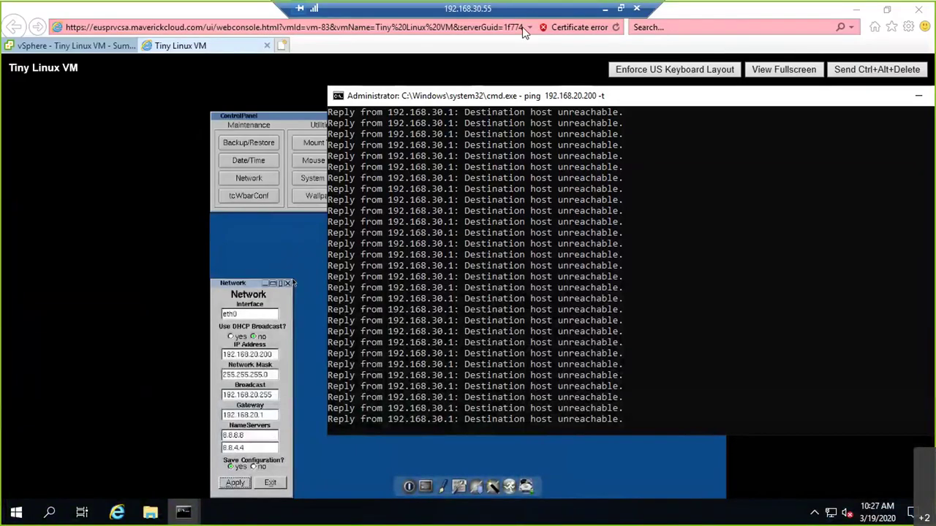
pyautogui.click(78, 38)
pyautogui.click(79, 41)
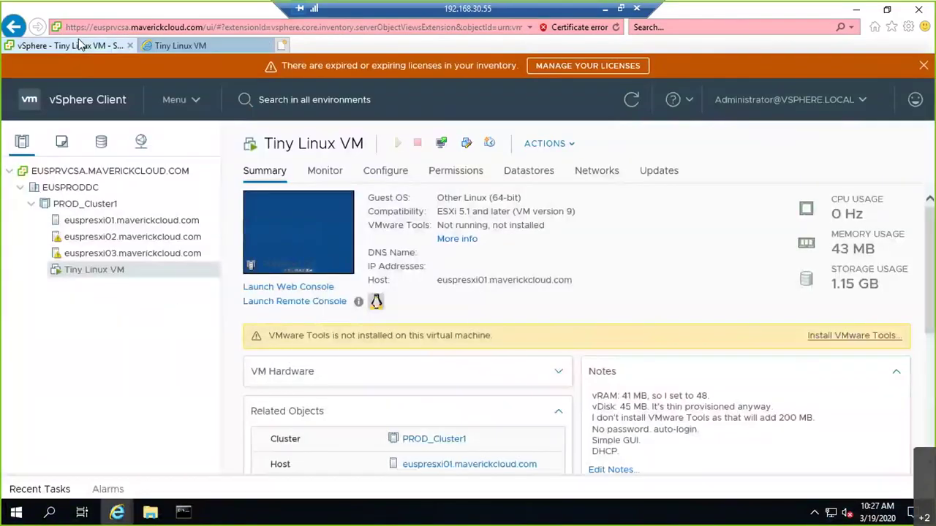
pyautogui.click(86, 222)
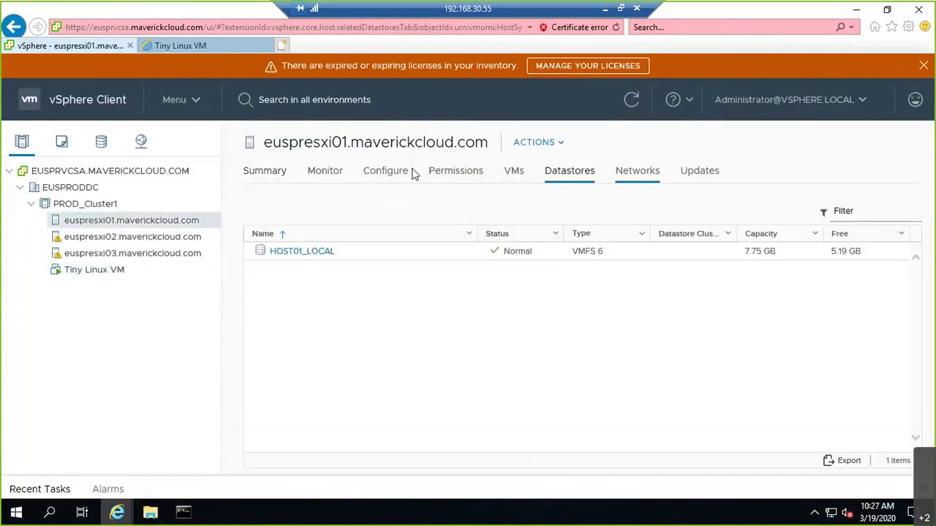
pyautogui.click(395, 176)
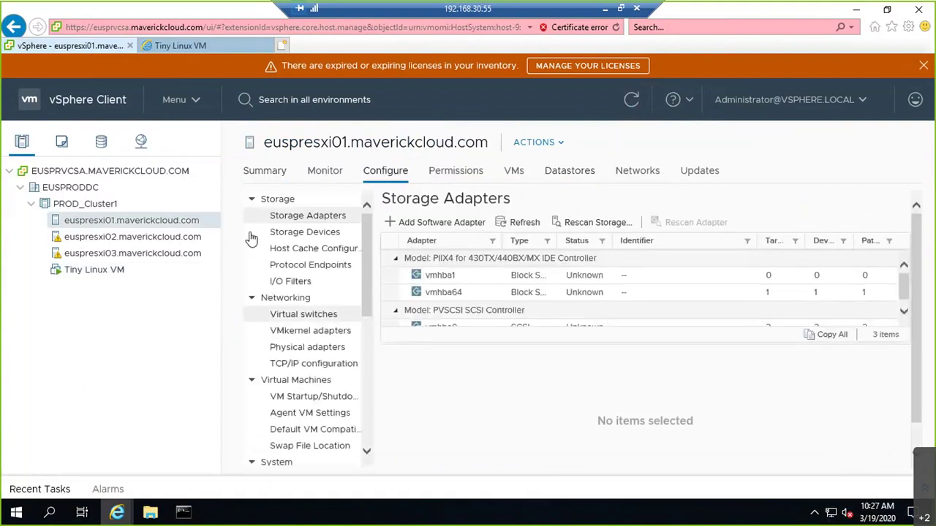
pyautogui.click(252, 200)
pyautogui.click(252, 299)
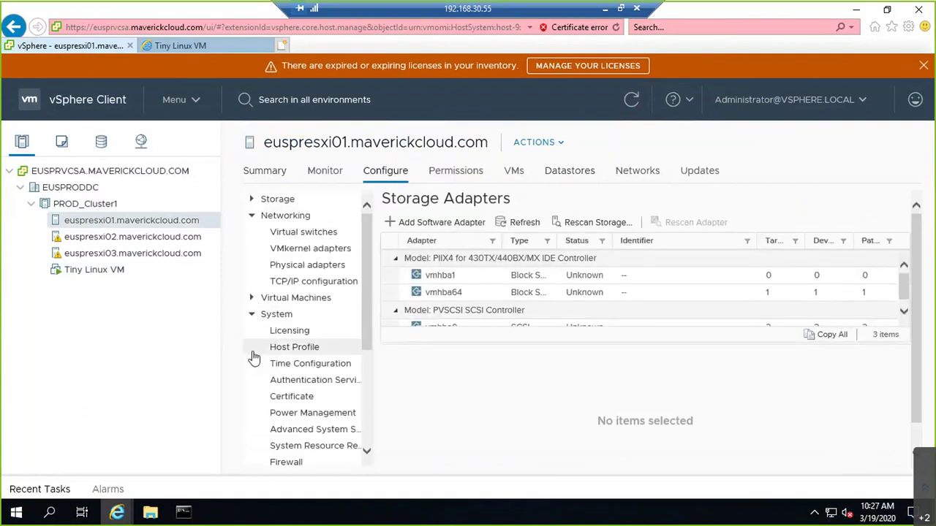
pyautogui.click(251, 314)
pyautogui.click(251, 331)
pyautogui.click(251, 348)
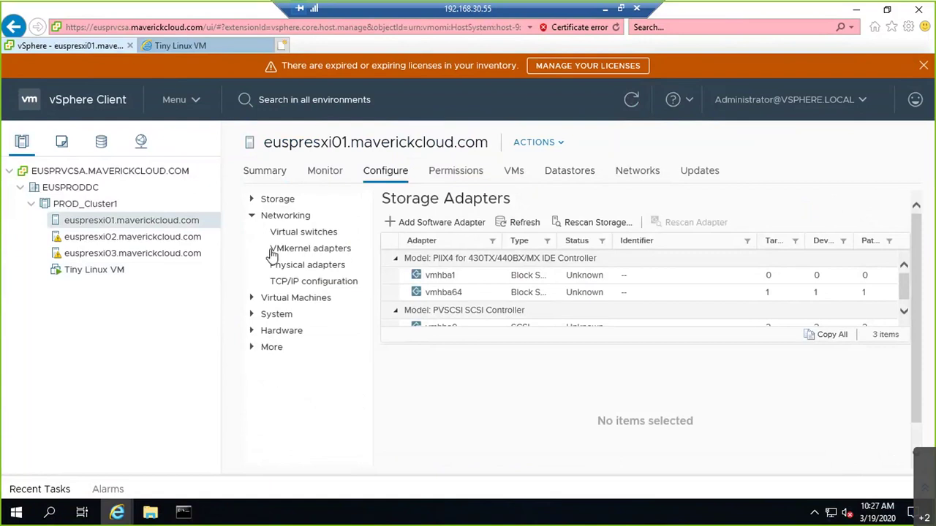
# Step: View the host's virtual switches and VMkernel adapters, then refresh its physical adapters list
pyautogui.click(311, 238)
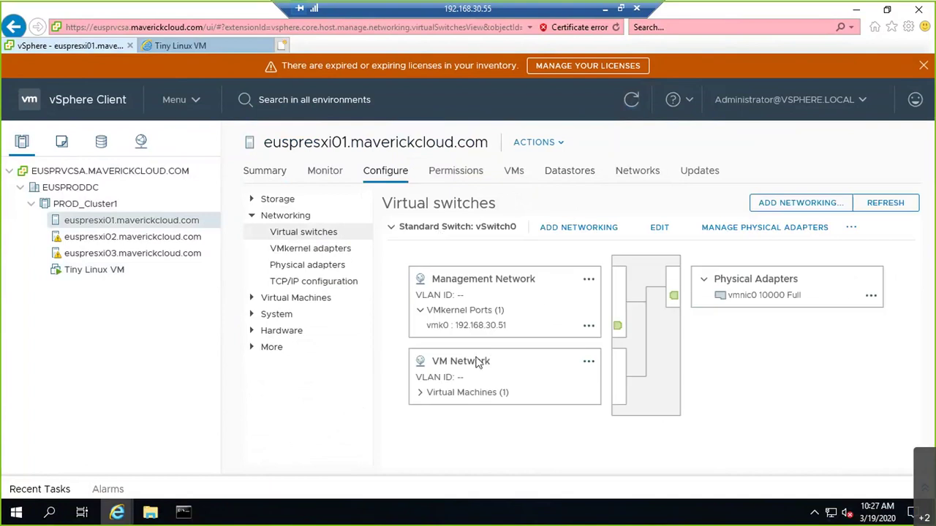
pyautogui.click(314, 251)
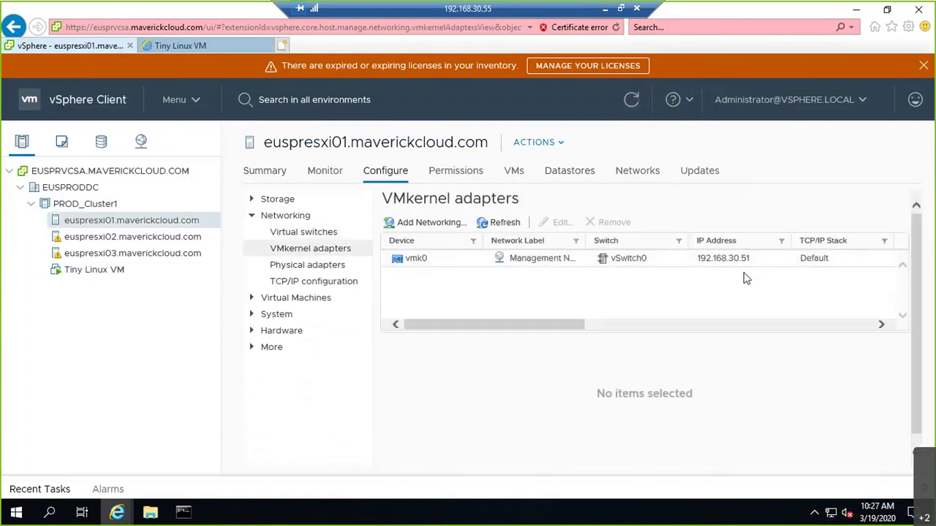
pyautogui.click(328, 268)
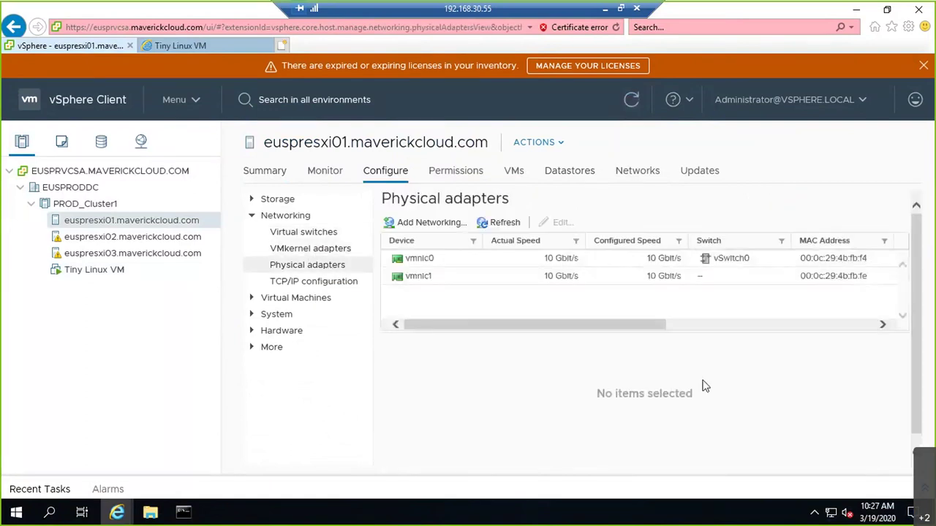
pyautogui.click(507, 225)
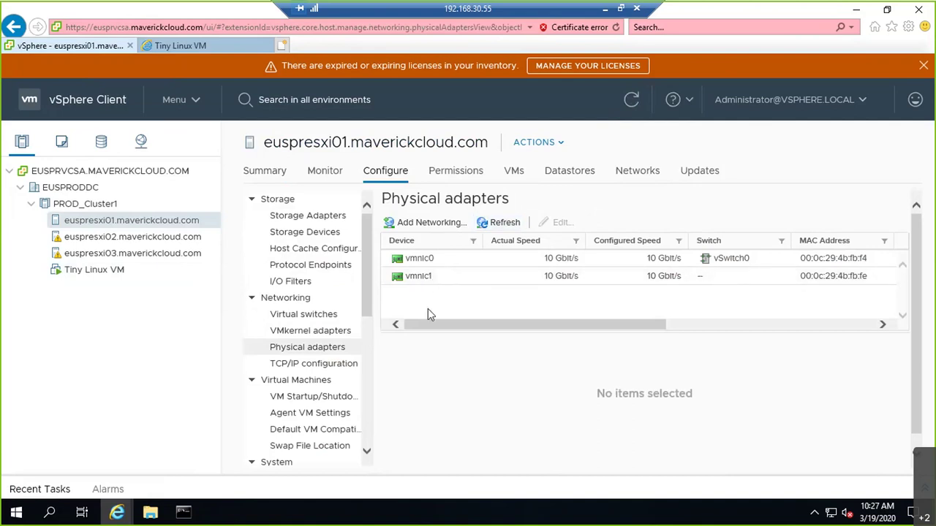
pyautogui.click(486, 225)
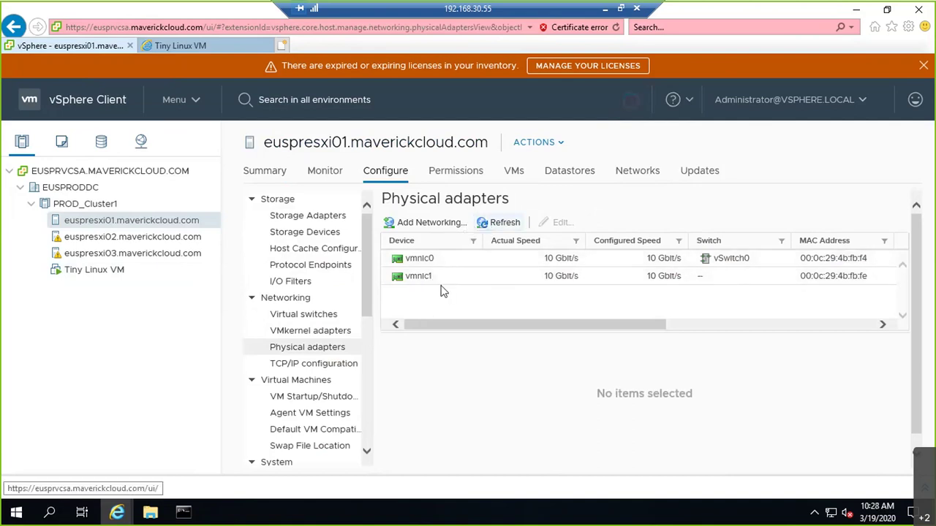
# Step: Inspect EUSPRESXI01's Network Adapters 2–4 in Edit settings and cancel without changes
pyautogui.click(602, 9)
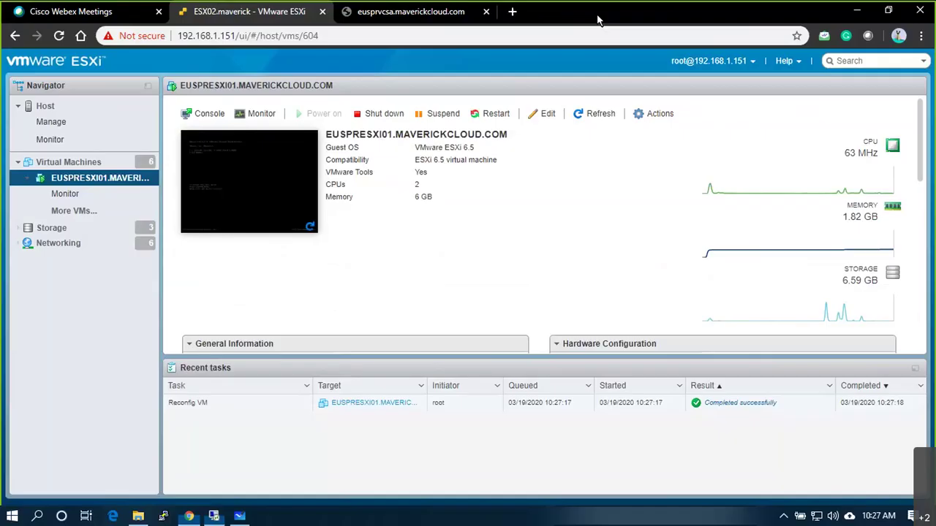
pyautogui.click(643, 114)
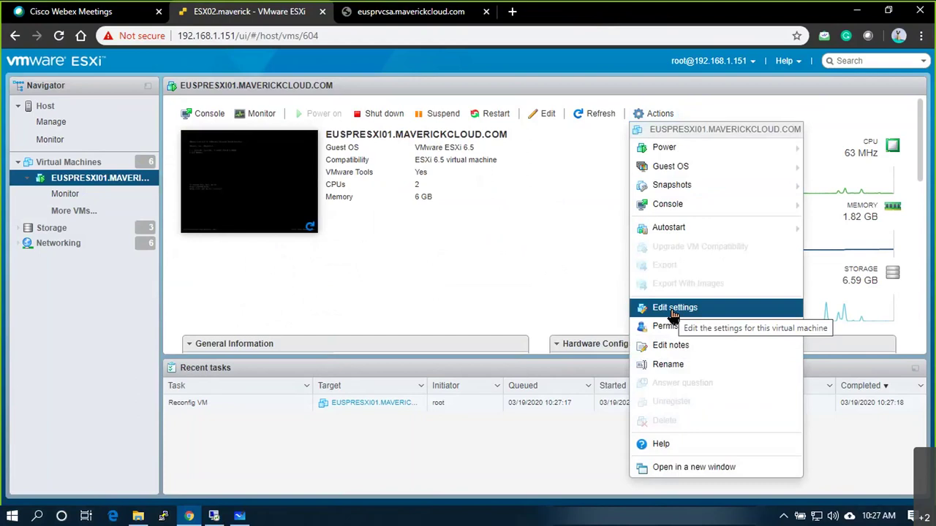
pyautogui.click(672, 311)
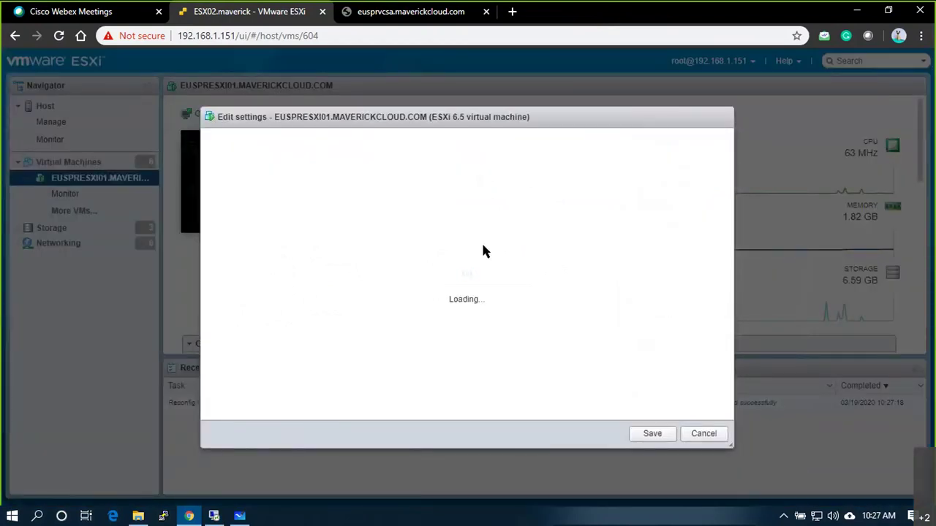
pyautogui.scroll(-2, 483, 250)
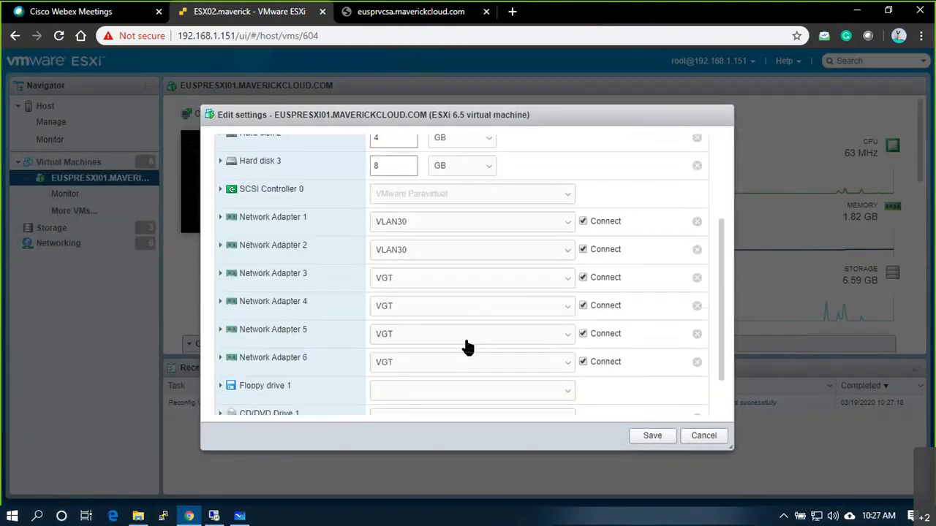
pyautogui.click(221, 274)
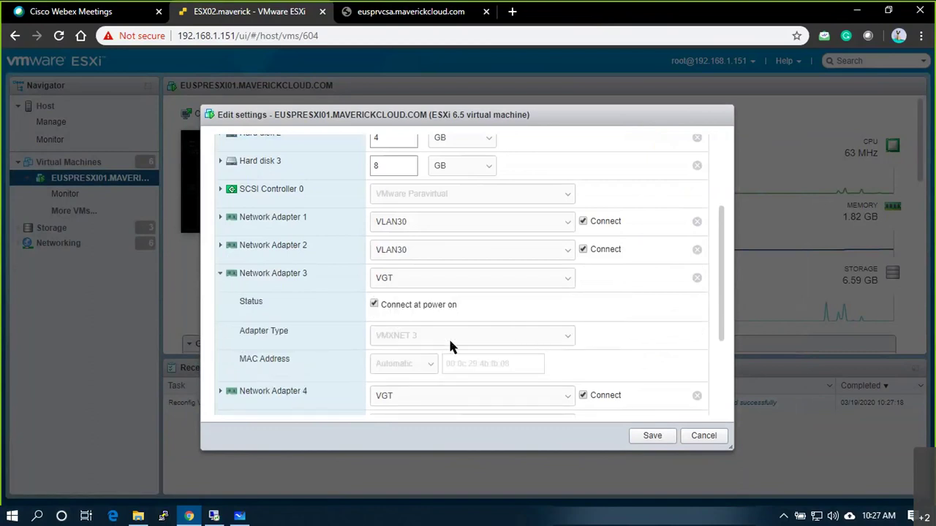
pyautogui.scroll(-2, 450, 343)
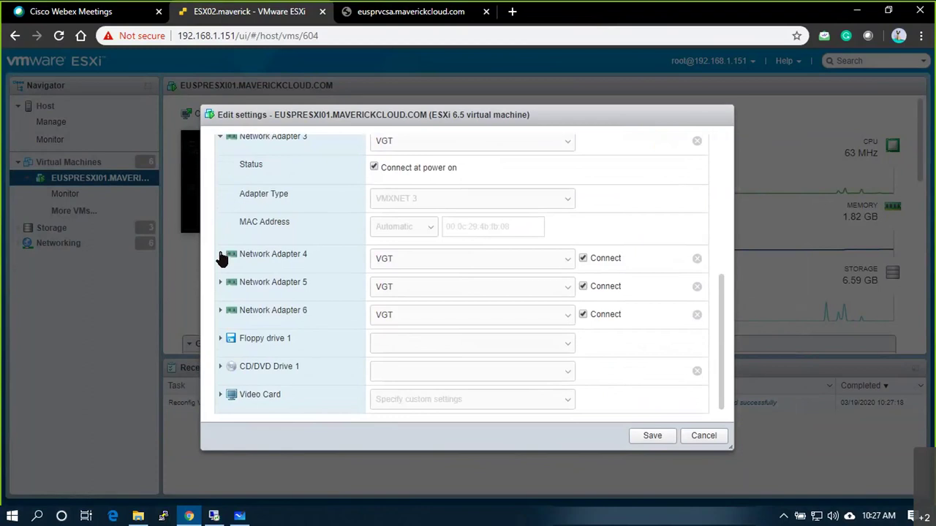
pyautogui.click(221, 256)
pyautogui.scroll(2, 329, 247)
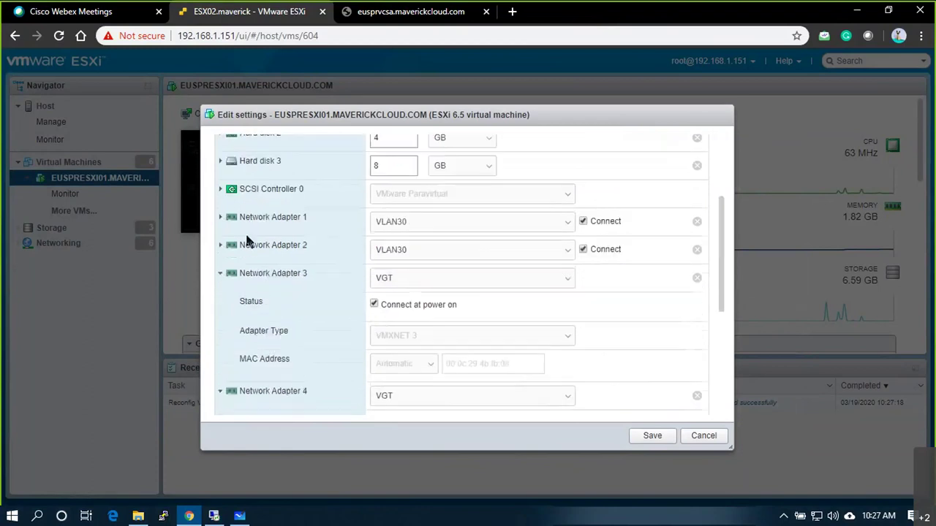
pyautogui.click(220, 245)
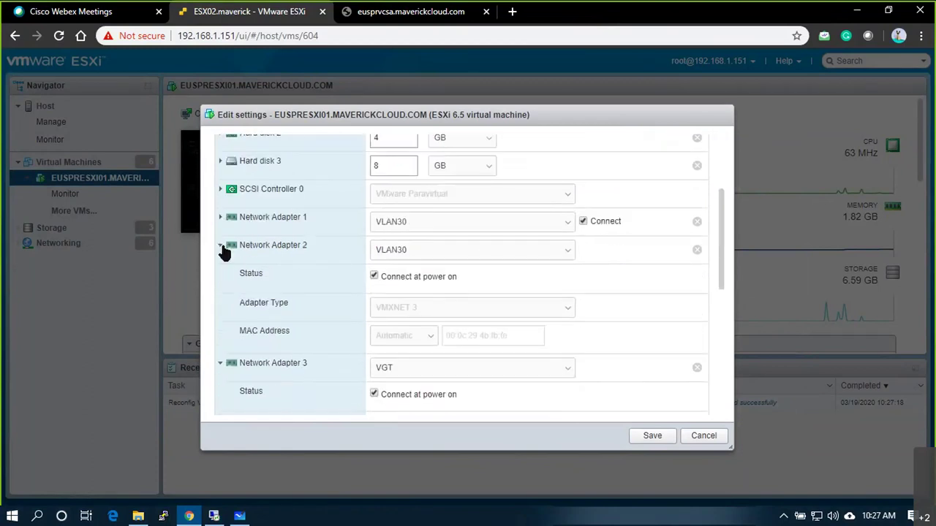
pyautogui.click(702, 438)
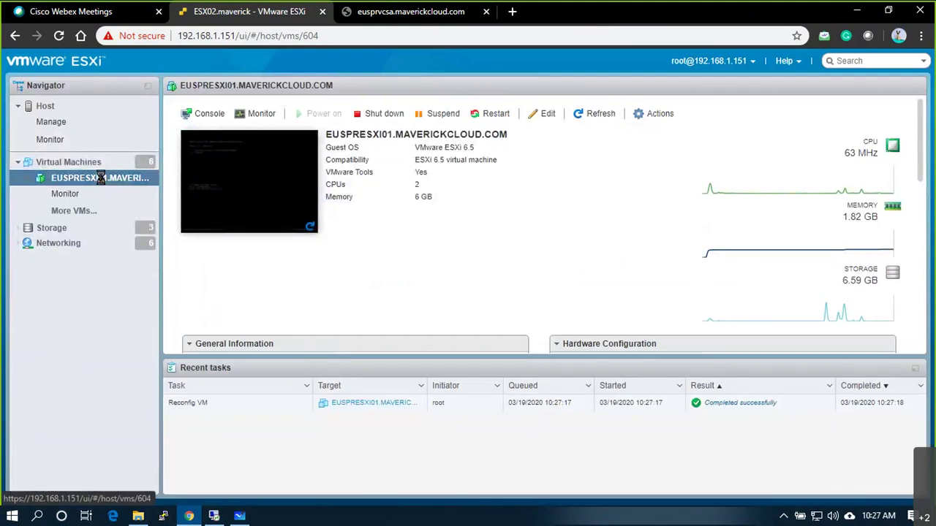
# Step: Restart EUSPRESXI01's guest OS from the Navigator context menu and confirm with Yes
pyautogui.rightClick(102, 178)
pyautogui.moveTo(219, 174)
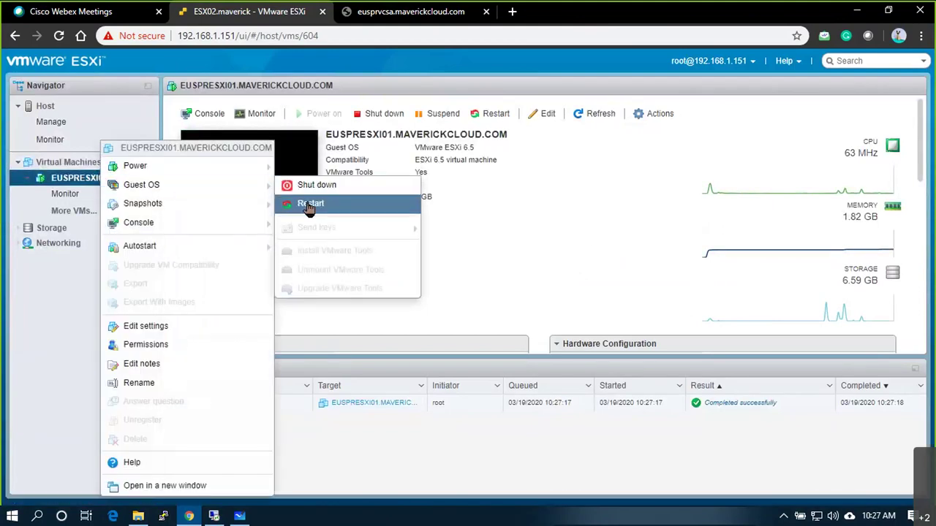
pyautogui.click(310, 208)
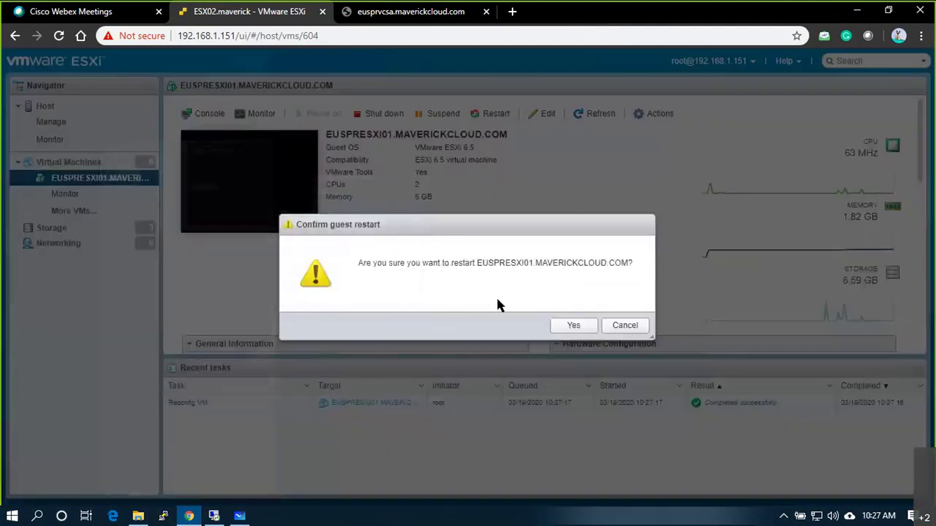
pyautogui.click(574, 326)
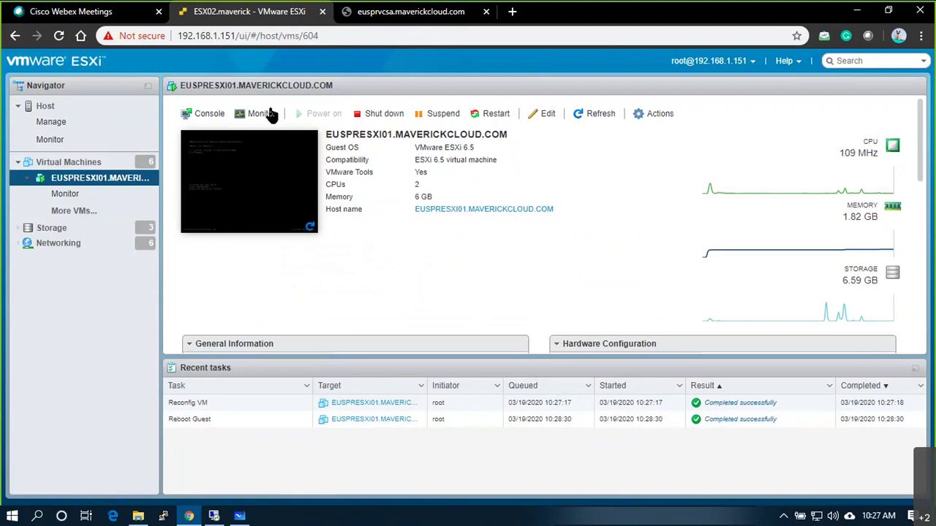
# Step: Check the physical adapters of euspresxi02 and euspresxi03 in vSphere, then switch back to Whiteboard
pyautogui.click(215, 517)
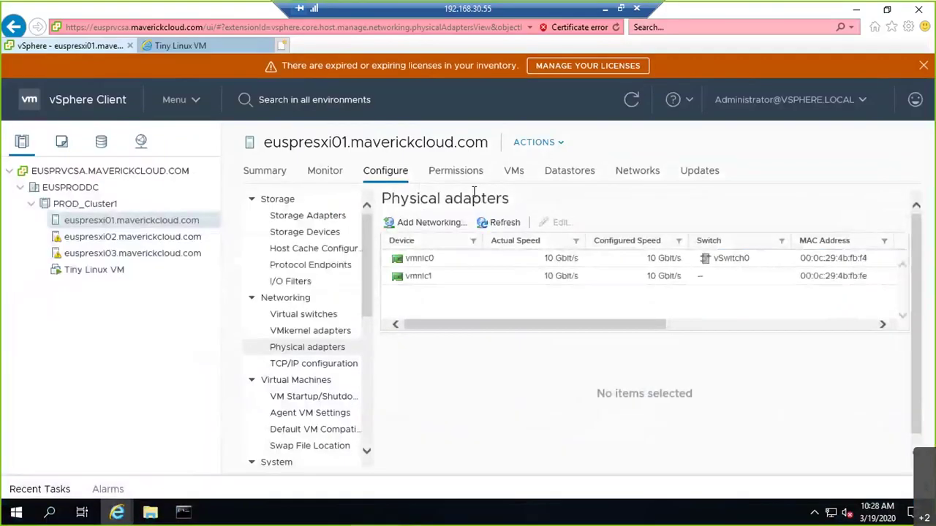
pyautogui.click(177, 238)
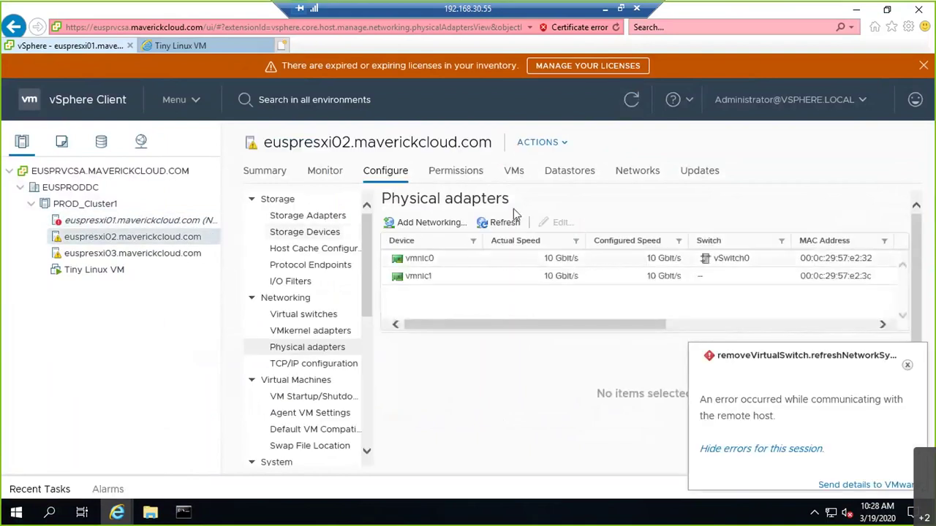
pyautogui.click(177, 255)
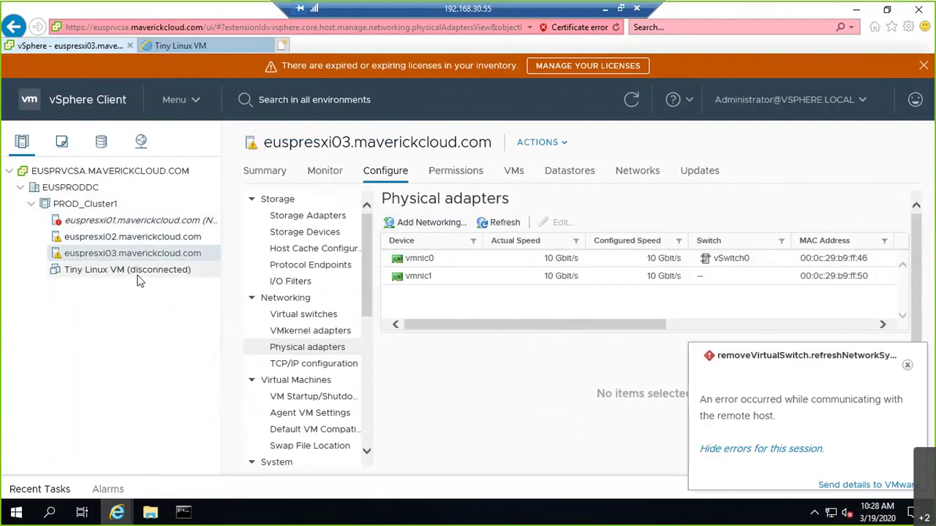
pyautogui.click(610, 9)
pyautogui.click(240, 516)
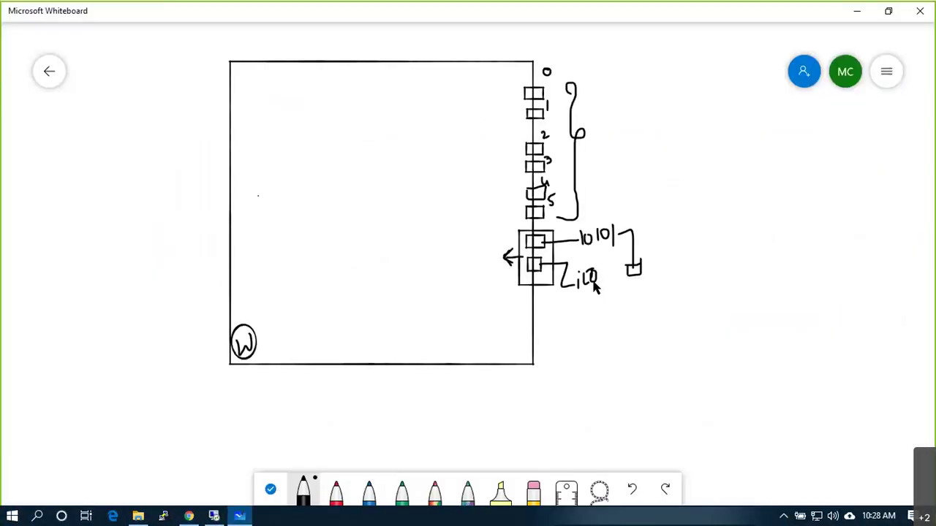
# Step: Undo the arrow and circled W, then relabel the ports 0, 3 and 5
pyautogui.hotkey('ctrl', 'z')
pyautogui.hotkey('ctrl', 'z')
pyautogui.hotkey('ctrl', 'z')
pyautogui.hotkey('ctrl', 'z')
pyautogui.hotkey('ctrl', 'z')
pyautogui.hotkey('ctrl', 'z')
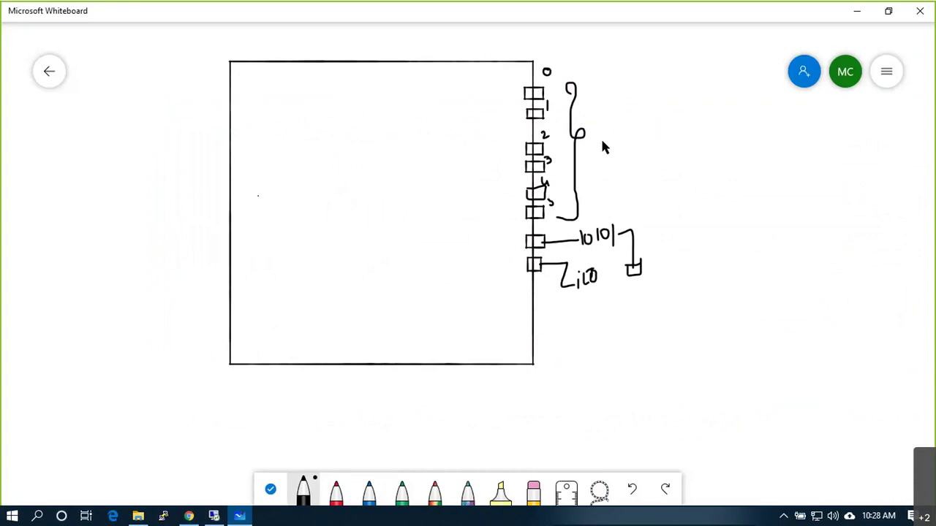
pyautogui.hotkey('ctrl', 'z')
pyautogui.hotkey('ctrl', 'z')
pyautogui.hotkey('ctrl', 'z')
pyautogui.hotkey('ctrl', 'z')
pyautogui.hotkey('ctrl', 'z')
pyautogui.hotkey('ctrl', 'z')
pyautogui.hotkey('ctrl', 'z')
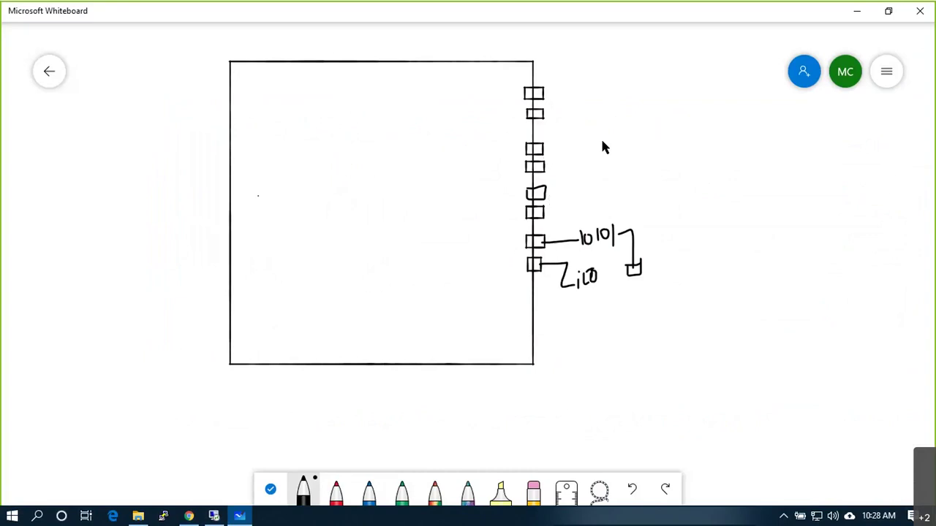
pyautogui.moveTo(542, 70); pyautogui.dragTo(546, 106)
pyautogui.moveTo(546, 150); pyautogui.dragTo(547, 156)
pyautogui.moveTo(553, 195)
pyautogui.mouseDown()
pyautogui.moveTo(545, 282)
pyautogui.moveTo(548, 232)
pyautogui.moveTo(519, 229)
pyautogui.mouseUp()
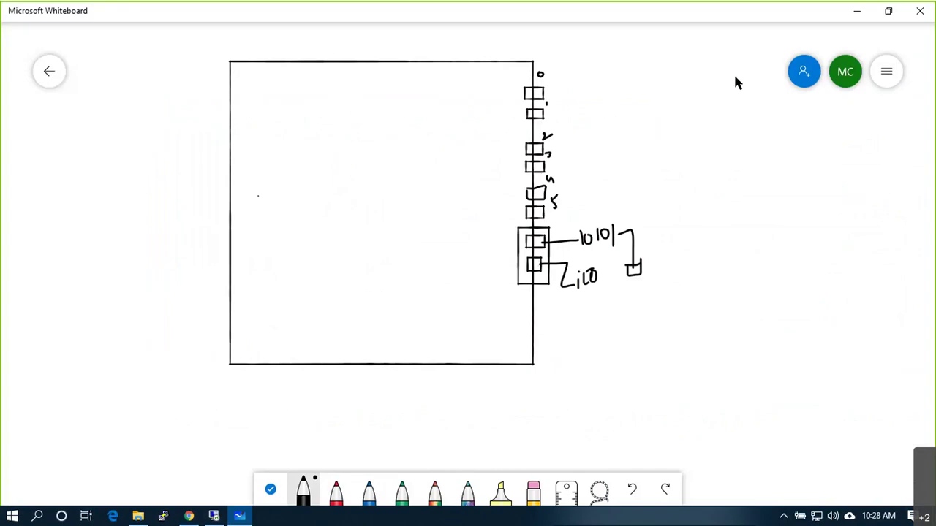
# Step: Draw two tall split switch boxes right of the host, labelled S1/S2
pyautogui.moveTo(733, 123)
pyautogui.mouseDown()
pyautogui.moveTo(728, 161)
pyautogui.moveTo(764, 129)
pyautogui.moveTo(764, 79)
pyautogui.moveTo(733, 75)
pyautogui.mouseUp()
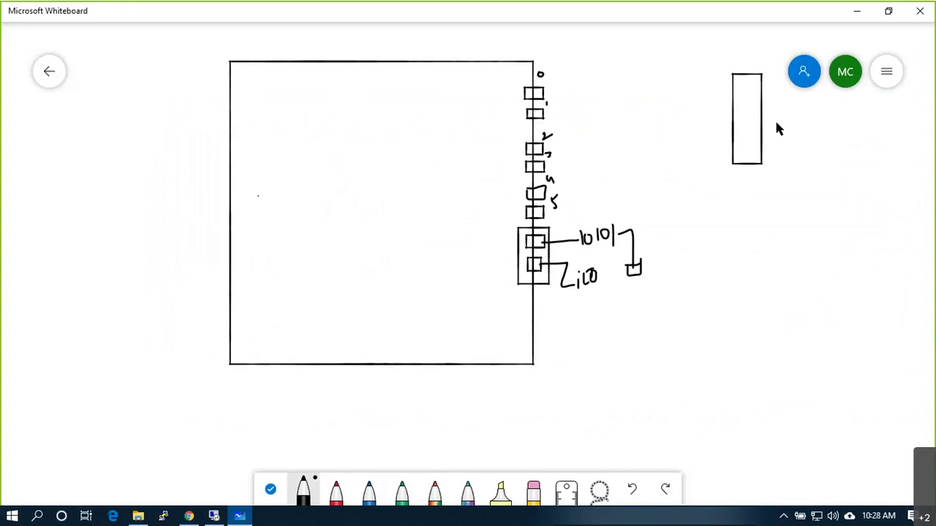
pyautogui.moveTo(731, 115)
pyautogui.mouseDown()
pyautogui.moveTo(761, 114)
pyautogui.moveTo(746, 94)
pyautogui.moveTo(737, 141)
pyautogui.moveTo(757, 133)
pyautogui.mouseUp()
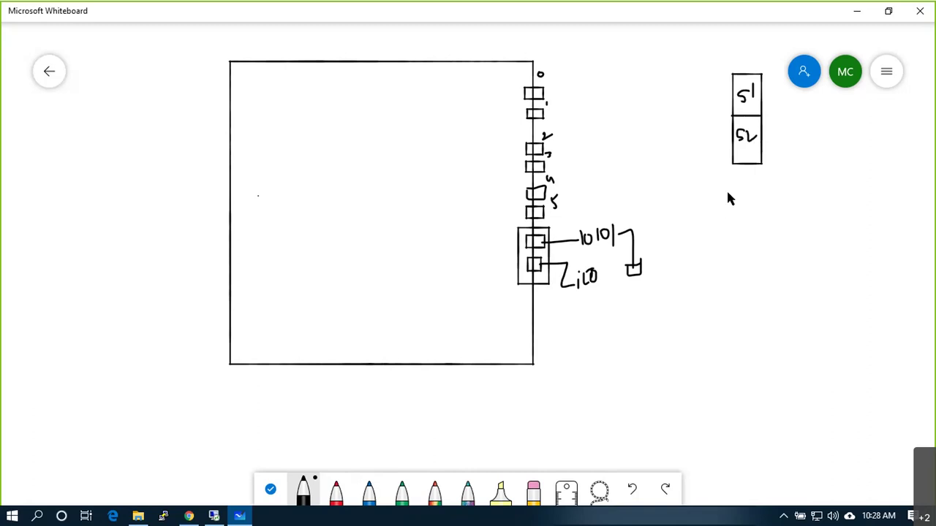
pyautogui.moveTo(727, 250)
pyautogui.mouseDown()
pyautogui.moveTo(766, 251)
pyautogui.moveTo(768, 189)
pyautogui.moveTo(729, 186)
pyautogui.moveTo(763, 214)
pyautogui.moveTo(739, 211)
pyautogui.moveTo(756, 207)
pyautogui.moveTo(739, 242)
pyautogui.moveTo(757, 240)
pyautogui.mouseUp()
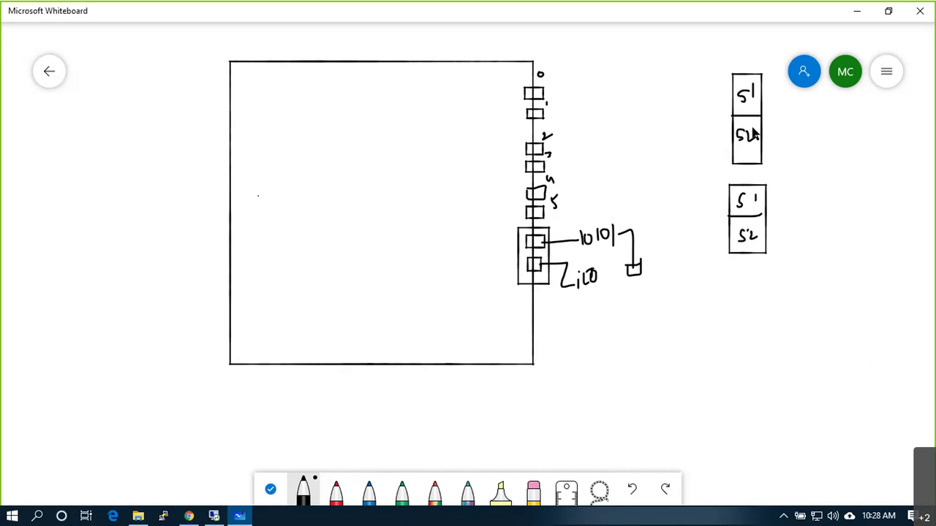
# Step: Wire ports 0–3 to the upper and lower S1/S2 cells in black
pyautogui.moveTo(542, 89); pyautogui.dragTo(585, 89)
pyautogui.moveTo(661, 92); pyautogui.dragTo(734, 91)
pyautogui.moveTo(543, 114); pyautogui.dragTo(731, 146)
pyautogui.moveTo(544, 149); pyautogui.dragTo(730, 195)
pyautogui.moveTo(545, 168); pyautogui.dragTo(731, 234)
# Step: With the red pen, draw lines from ports 4 and 5 to the lower S1/S2 switch box
pyautogui.click(334, 503)
pyautogui.moveTo(544, 192); pyautogui.dragTo(607, 184)
pyautogui.moveTo(665, 192); pyautogui.dragTo(730, 205)
pyautogui.moveTo(539, 212); pyautogui.dragTo(726, 242)
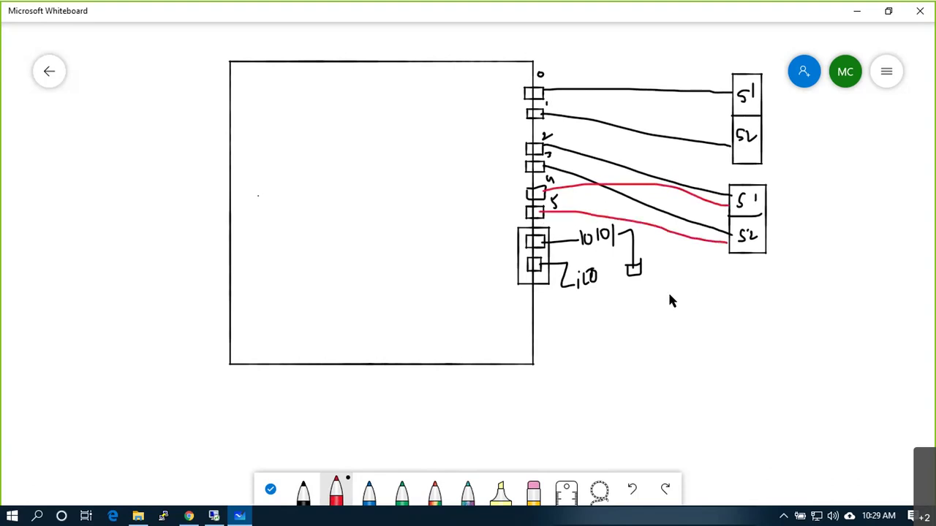
# Step: Draw red links from the S1/S2 cells into a new red box labelled VPN, then return to black
pyautogui.moveTo(760, 145); pyautogui.dragTo(815, 164)
pyautogui.moveTo(767, 197); pyautogui.dragTo(797, 187)
pyautogui.moveTo(762, 245)
pyautogui.mouseDown()
pyautogui.moveTo(802, 217)
pyautogui.moveTo(811, 186)
pyautogui.mouseUp()
pyautogui.moveTo(815, 117)
pyautogui.mouseDown()
pyautogui.moveTo(812, 232)
pyautogui.moveTo(877, 239)
pyautogui.moveTo(877, 125)
pyautogui.moveTo(814, 119)
pyautogui.mouseUp()
pyautogui.moveTo(828, 170)
pyautogui.mouseDown()
pyautogui.moveTo(835, 181)
pyautogui.moveTo(839, 165)
pyautogui.moveTo(840, 208)
pyautogui.moveTo(868, 188)
pyautogui.mouseUp()
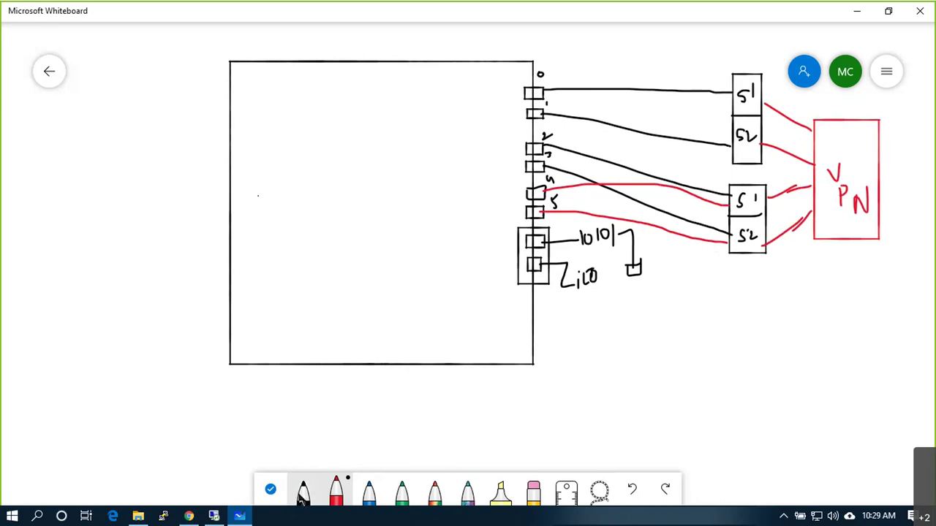
pyautogui.click(303, 490)
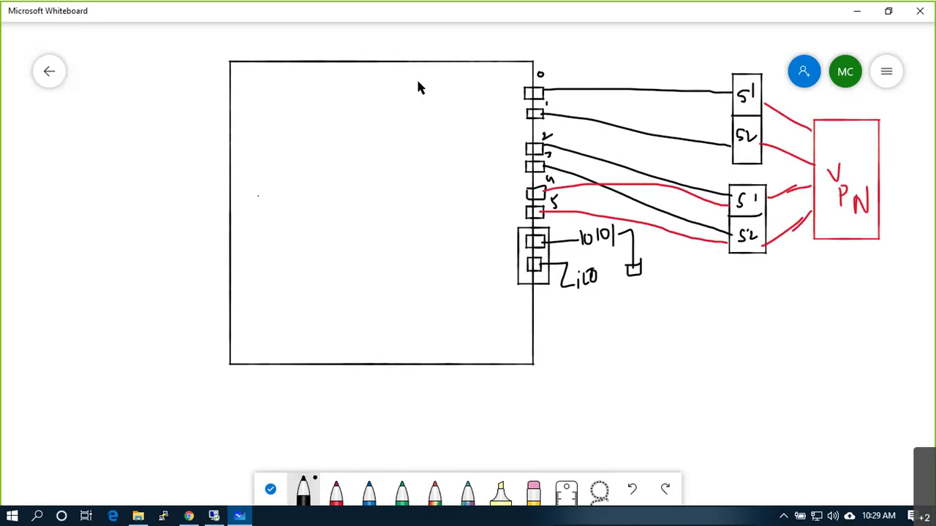
# Step: Draw a combined K/P box linked to port 0, then undo it entirely
pyautogui.moveTo(417, 202)
pyautogui.mouseDown()
pyautogui.moveTo(475, 178)
pyautogui.moveTo(476, 86)
pyautogui.moveTo(434, 77)
pyautogui.mouseUp()
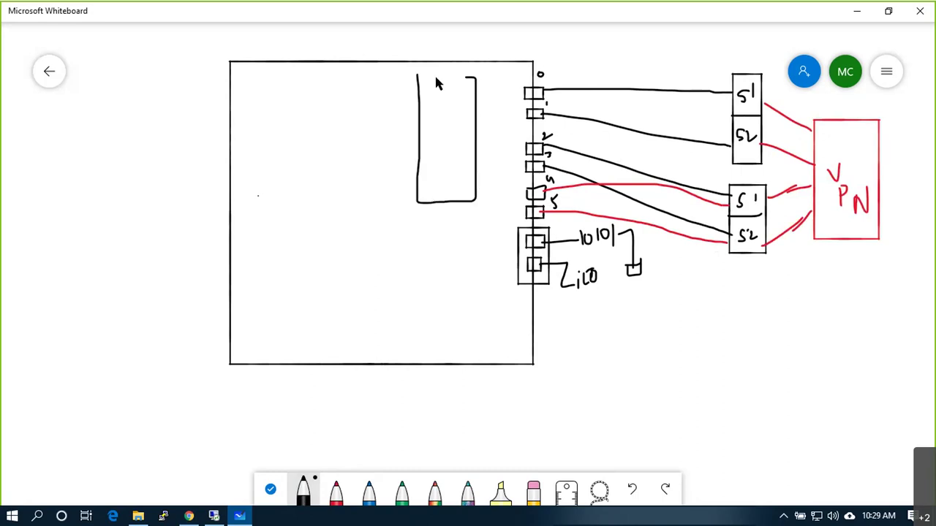
pyautogui.moveTo(417, 130); pyautogui.dragTo(453, 130)
pyautogui.moveTo(436, 95)
pyautogui.mouseDown()
pyautogui.moveTo(437, 113)
pyautogui.moveTo(439, 105)
pyautogui.moveTo(446, 113)
pyautogui.mouseUp()
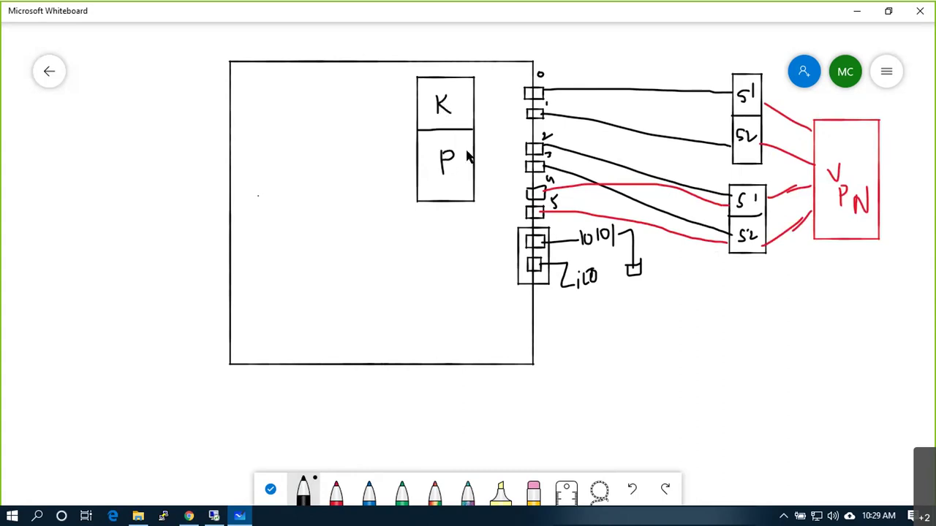
pyautogui.moveTo(475, 152)
pyautogui.mouseDown()
pyautogui.moveTo(495, 111)
pyautogui.moveTo(524, 93)
pyautogui.moveTo(494, 97)
pyautogui.moveTo(527, 93)
pyautogui.mouseUp()
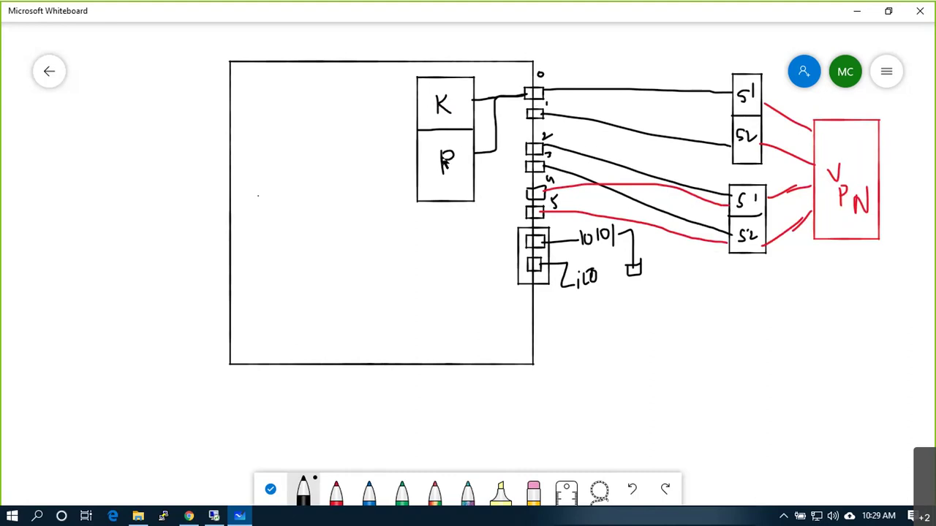
pyautogui.hotkey('ctrl', 'z')
pyautogui.hotkey('ctrl', 'z')
pyautogui.hotkey('ctrl', 'z')
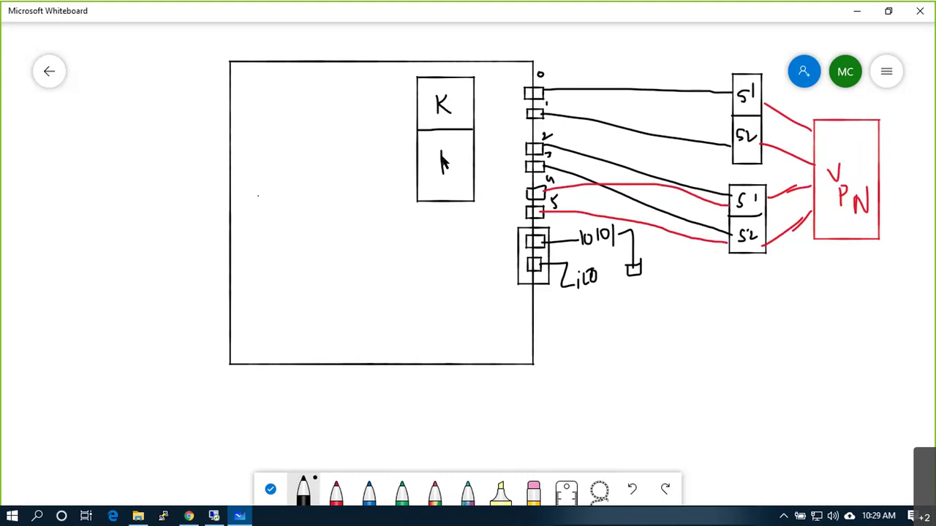
pyautogui.hotkey('ctrl', 'z')
pyautogui.hotkey('ctrl', 'z')
pyautogui.hotkey('ctrl', 'z')
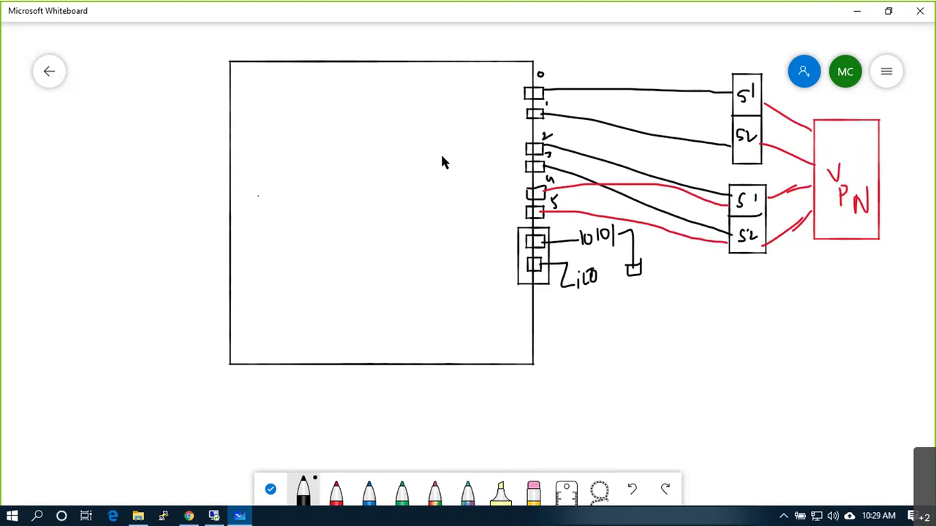
# Step: Draw a separate K box wired to ports 0 and 1
pyautogui.moveTo(432, 69)
pyautogui.mouseDown()
pyautogui.moveTo(435, 136)
pyautogui.moveTo(462, 136)
pyautogui.moveTo(466, 94)
pyautogui.moveTo(466, 73)
pyautogui.moveTo(434, 71)
pyautogui.moveTo(443, 113)
pyautogui.moveTo(453, 114)
pyautogui.mouseUp()
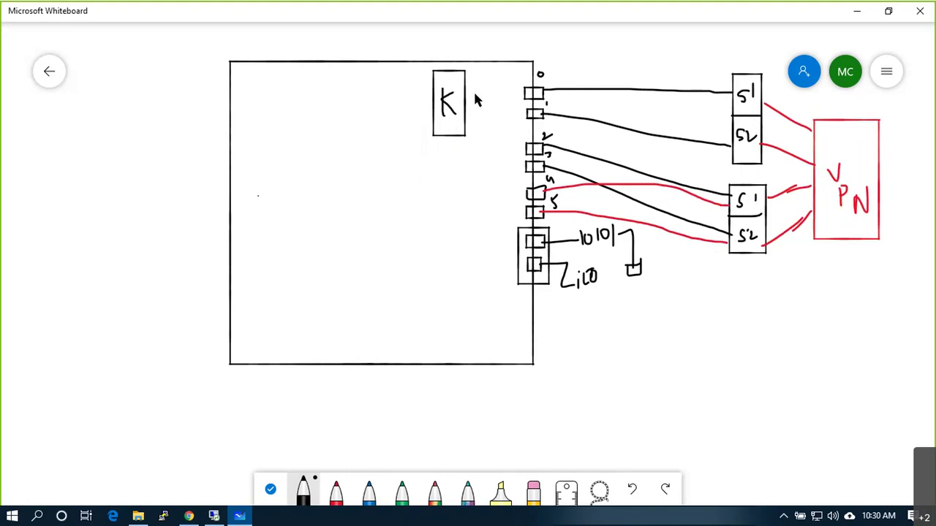
pyautogui.moveTo(467, 91); pyautogui.dragTo(526, 94)
pyautogui.moveTo(465, 111); pyautogui.dragTo(495, 110)
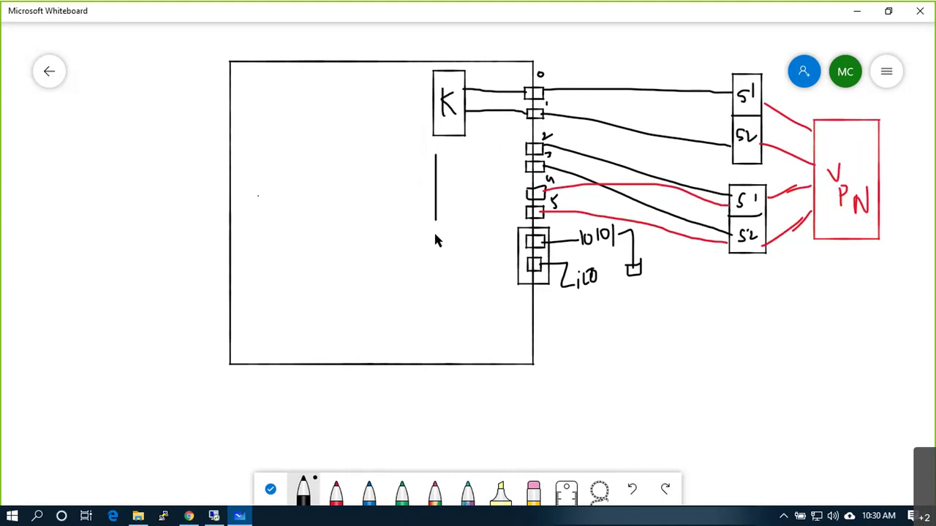
# Step: Draw a P box below K wired to ports 2 and 3, plus an uplink from K
pyautogui.moveTo(478, 256)
pyautogui.mouseDown()
pyautogui.moveTo(482, 157)
pyautogui.moveTo(459, 154)
pyautogui.mouseUp()
pyautogui.moveTo(450, 192); pyautogui.dragTo(453, 223)
pyautogui.moveTo(451, 189)
pyautogui.mouseDown()
pyautogui.moveTo(465, 194)
pyautogui.moveTo(453, 206)
pyautogui.mouseUp()
pyautogui.moveTo(479, 166); pyautogui.dragTo(523, 147)
pyautogui.moveTo(479, 198); pyautogui.dragTo(527, 168)
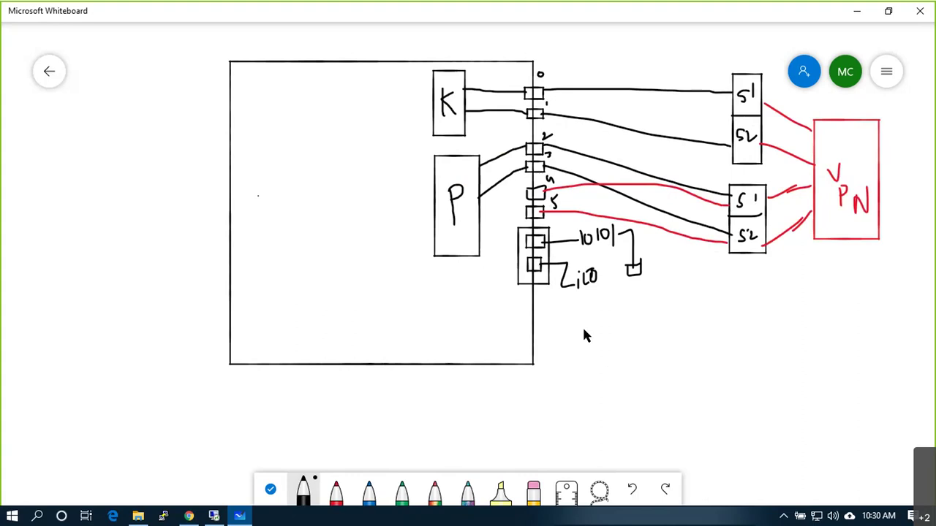
pyautogui.moveTo(450, 72); pyautogui.dragTo(451, 44)
# Step: Add the text label 'Host Traffic' above K
pyautogui.rightClick(457, 40)
pyautogui.click(474, 38)
pyautogui.write('Host Traffic')
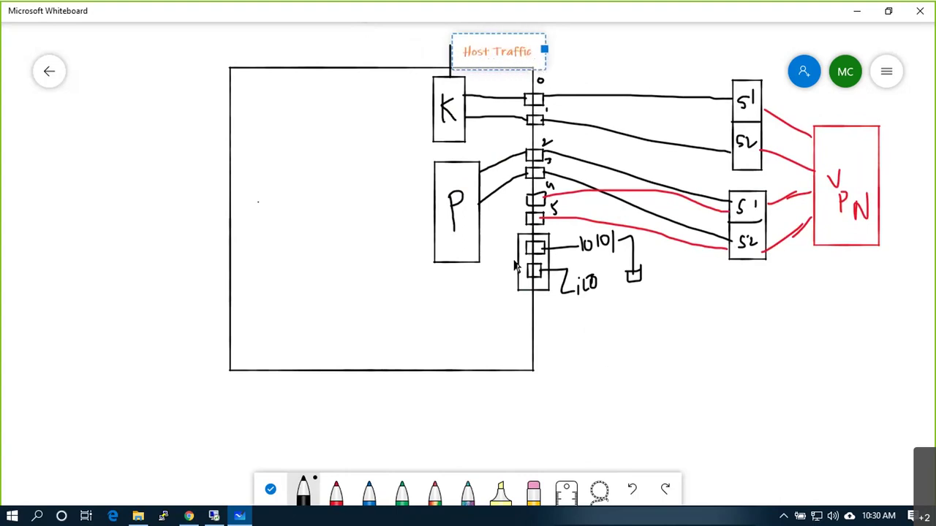
# Step: Draw a line down from the P box and label its end 'VM Traffic'
pyautogui.moveTo(476, 259); pyautogui.dragTo(559, 340)
pyautogui.rightClick(568, 345)
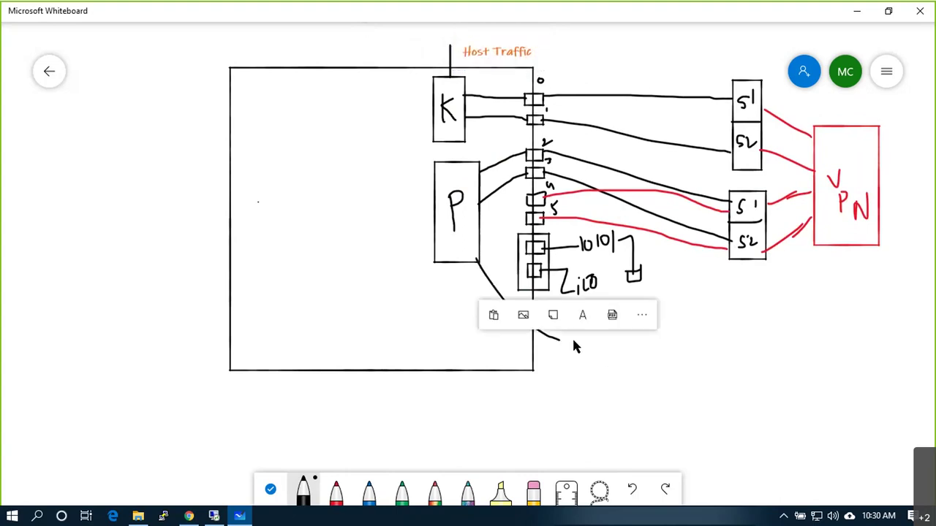
pyautogui.click(586, 310)
pyautogui.write('vM Tr')
pyautogui.press('BackSpace')
pyautogui.write('raffic')
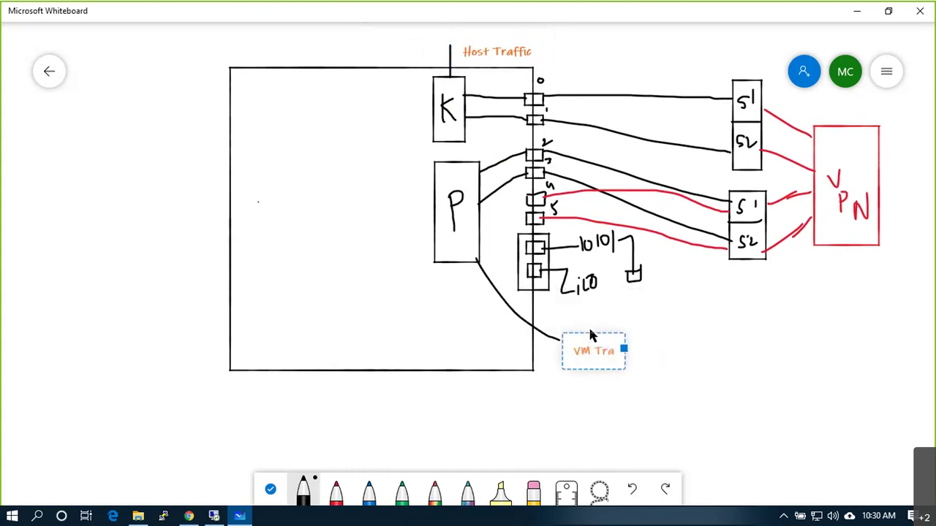
pyautogui.click(709, 339)
# Step: Connect VPN down to a new box and add the label '192.168.30.51' below the host
pyautogui.moveTo(877, 225)
pyautogui.mouseDown()
pyautogui.moveTo(900, 303)
pyautogui.moveTo(860, 302)
pyautogui.moveTo(858, 329)
pyautogui.moveTo(902, 324)
pyautogui.moveTo(869, 416)
pyautogui.moveTo(829, 357)
pyautogui.moveTo(827, 329)
pyautogui.mouseUp()
pyautogui.click(844, 392)
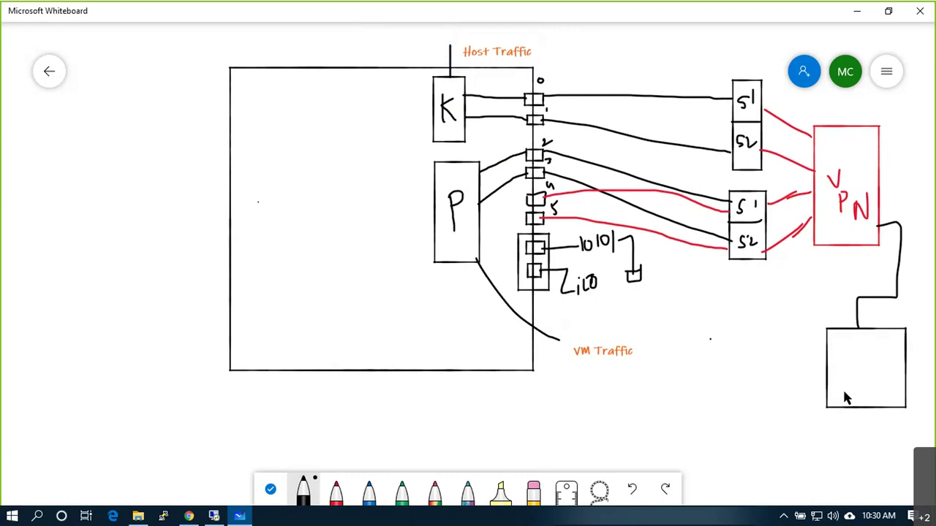
pyautogui.rightClick(286, 395)
pyautogui.click(300, 366)
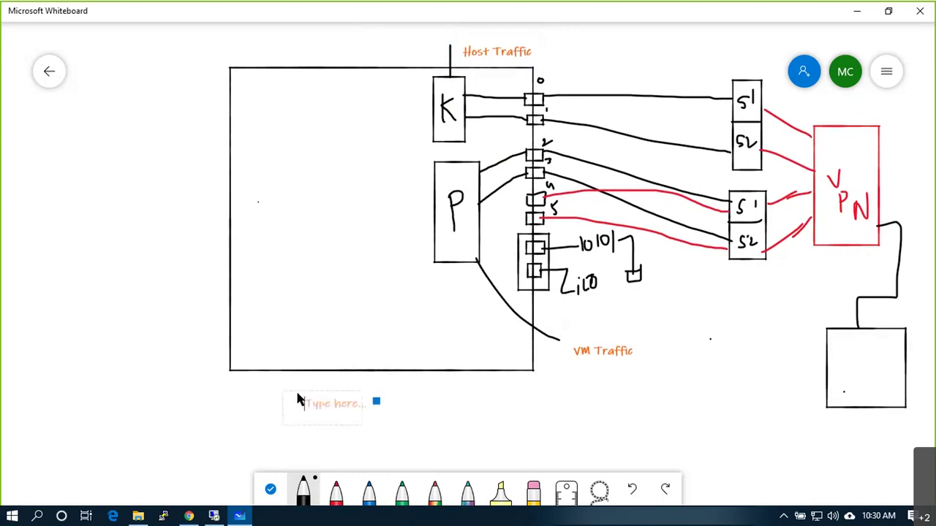
pyautogui.write('192.168.30.51')
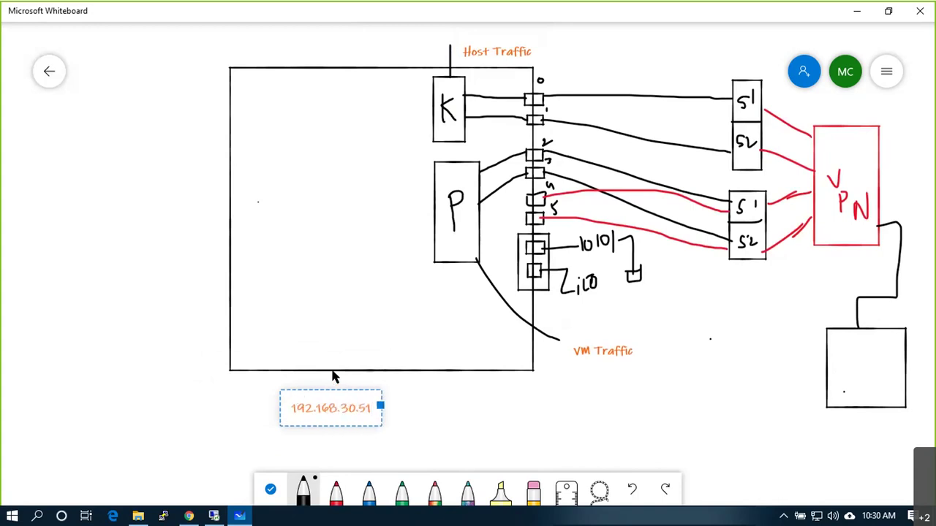
pyautogui.click(425, 411)
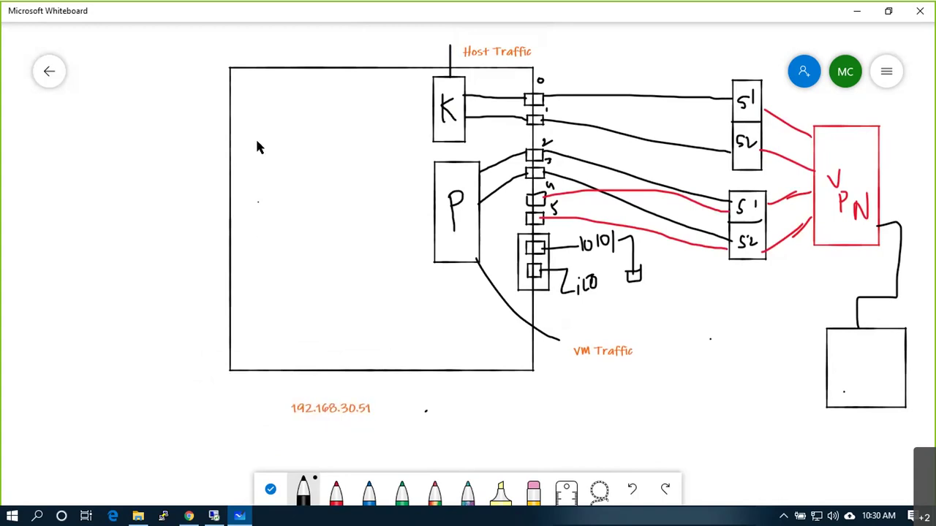
# Step: Draw two small squares inside the host and link them to ports on P's left side
pyautogui.moveTo(271, 120)
pyautogui.mouseDown()
pyautogui.moveTo(282, 96)
pyautogui.moveTo(253, 95)
pyautogui.mouseUp()
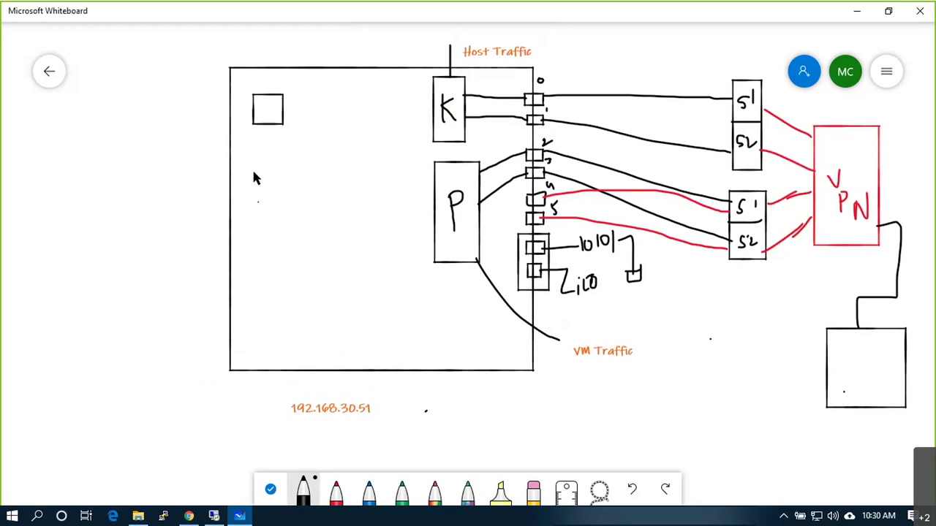
pyautogui.moveTo(256, 162)
pyautogui.mouseDown()
pyautogui.moveTo(303, 184)
pyautogui.moveTo(299, 163)
pyautogui.moveTo(258, 163)
pyautogui.mouseUp()
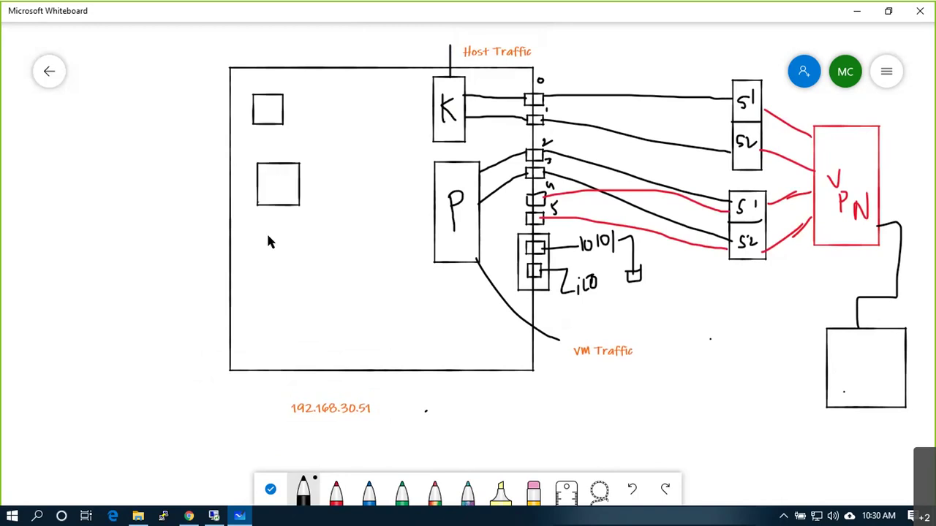
pyautogui.moveTo(433, 181)
pyautogui.mouseDown()
pyautogui.moveTo(418, 190)
pyautogui.moveTo(435, 195)
pyautogui.moveTo(418, 217)
pyautogui.moveTo(434, 223)
pyautogui.mouseUp()
pyautogui.moveTo(297, 193); pyautogui.dragTo(419, 221)
pyautogui.moveTo(283, 113); pyautogui.dragTo(413, 186)
pyautogui.moveTo(256, 106)
pyautogui.mouseDown()
pyautogui.moveTo(253, 120)
pyautogui.moveTo(195, 156)
pyautogui.mouseUp()
pyautogui.moveTo(261, 189); pyautogui.dragTo(216, 220)
# Step: Add a two-line label '192.168.10.25 - VLAN10' / '192.168.20.25 - VLAN20' left of the host, and draw a box beside 192.168.30.51
pyautogui.rightClick(80, 168)
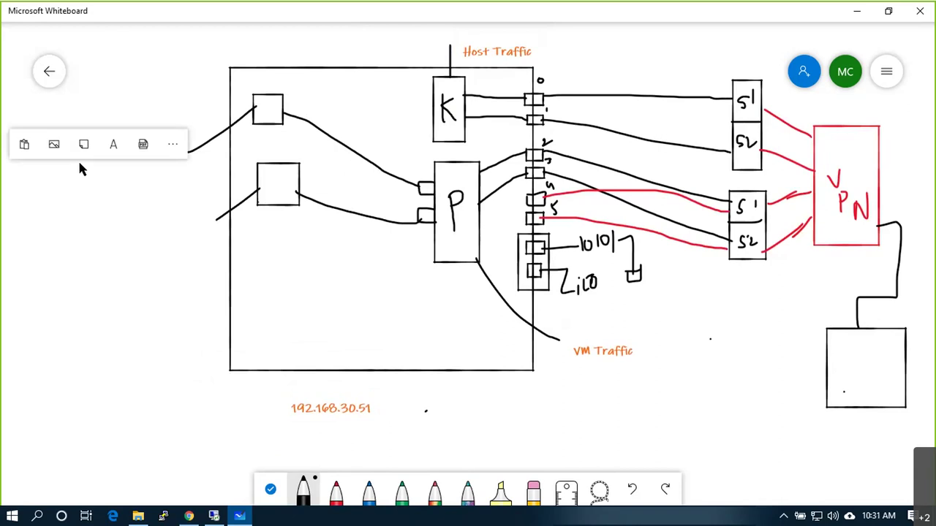
pyautogui.click(113, 144)
pyautogui.write('192.168.10.')
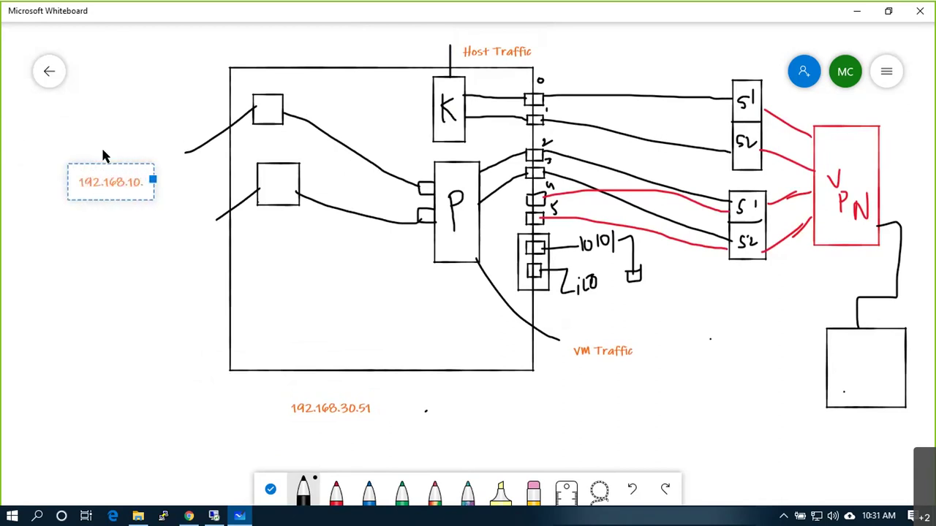
pyautogui.write('25 - VLAN10')
pyautogui.press('Return')
pyautogui.press('Return')
pyautogui.write('192.168.20.25 - VLAN20')
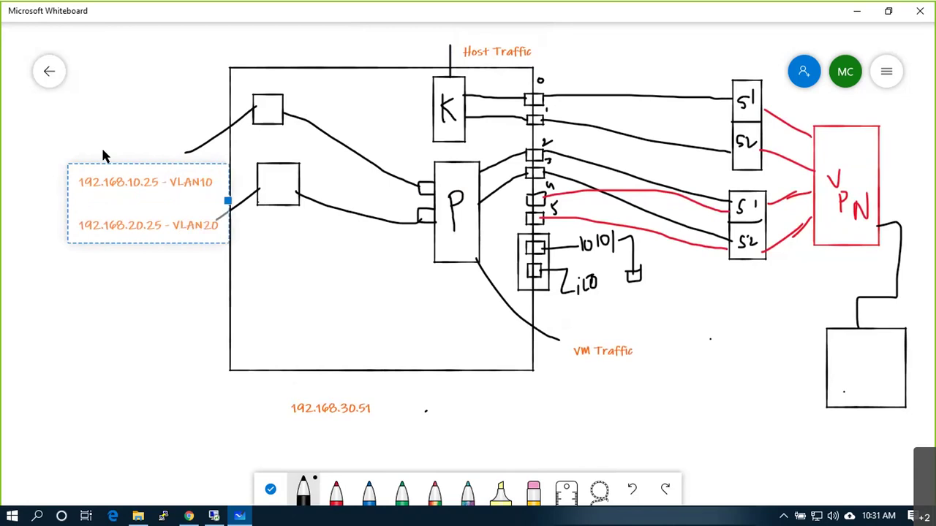
pyautogui.click(411, 444)
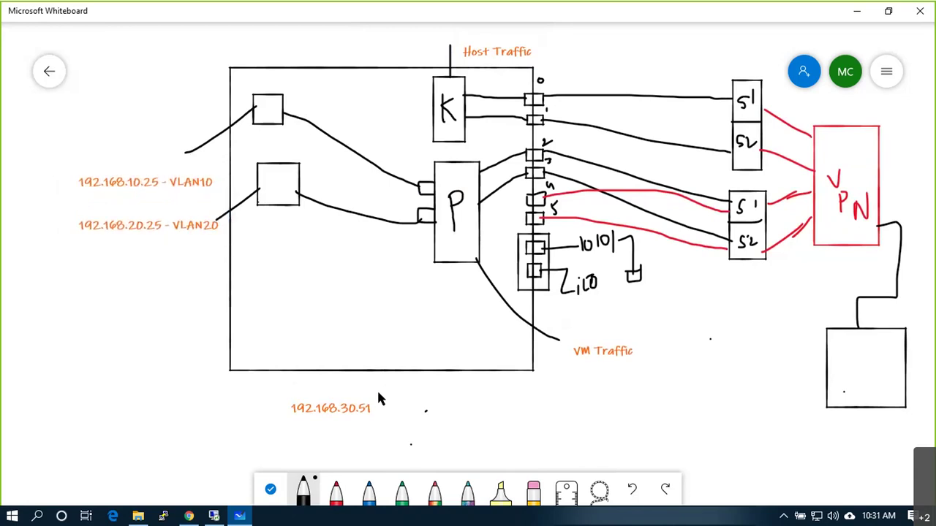
pyautogui.moveTo(378, 412)
pyautogui.mouseDown()
pyautogui.moveTo(404, 413)
pyautogui.moveTo(405, 392)
pyautogui.moveTo(437, 416)
pyautogui.moveTo(398, 416)
pyautogui.mouseUp()
# Step: Add the text 'VLAN30' next to the box beside 192.168.30.51
pyautogui.rightClick(402, 397)
pyautogui.click(403, 377)
pyautogui.write('VLAN')
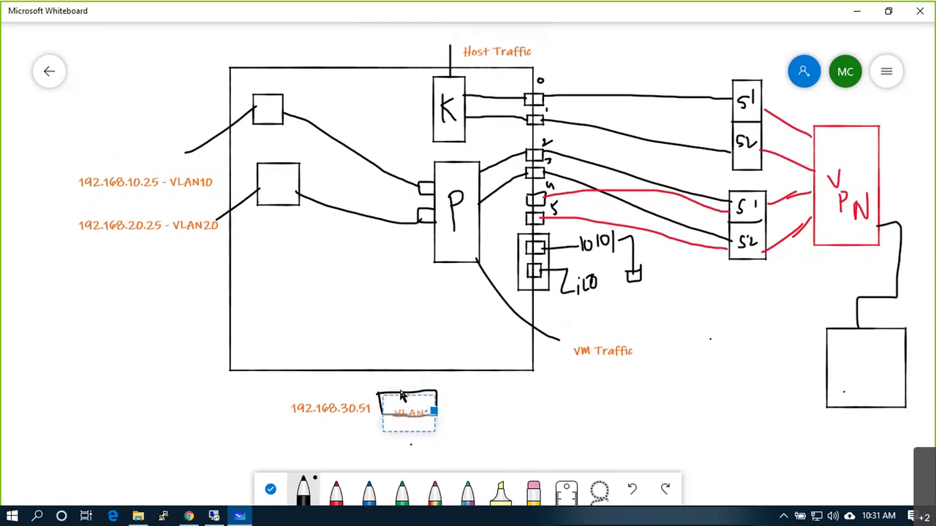
pyautogui.write('30')
pyautogui.click(472, 413)
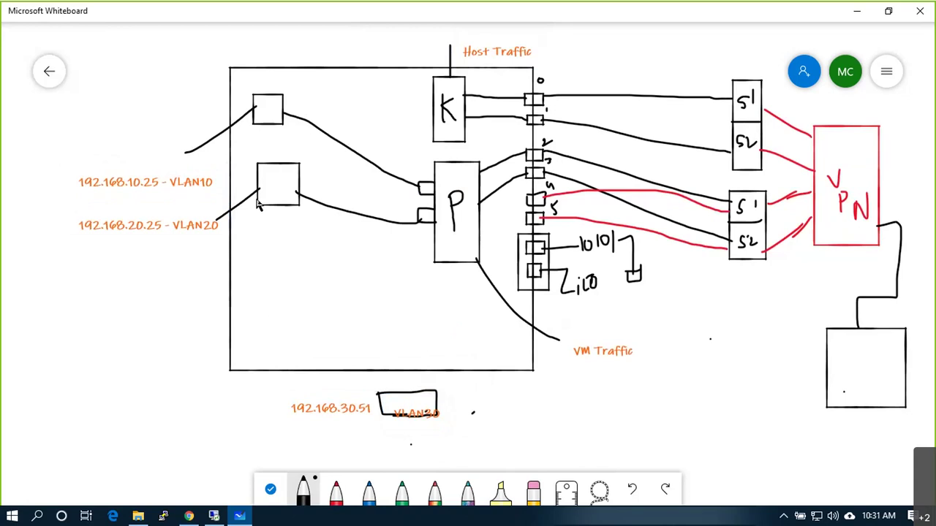
# Step: Tick and underline 192.168.30.51, then undo a stray traced line
pyautogui.click(886, 396)
pyautogui.moveTo(270, 407); pyautogui.dragTo(281, 394)
pyautogui.moveTo(336, 422)
pyautogui.mouseDown()
pyautogui.moveTo(313, 427)
pyautogui.moveTo(341, 428)
pyautogui.mouseUp()
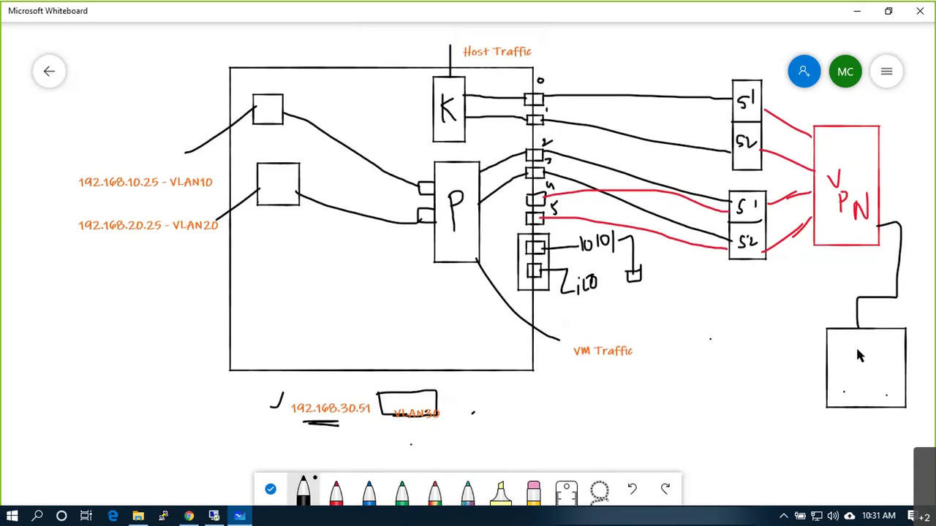
pyautogui.moveTo(856, 351)
pyautogui.mouseDown()
pyautogui.moveTo(857, 315)
pyautogui.moveTo(900, 299)
pyautogui.moveTo(905, 245)
pyautogui.moveTo(897, 231)
pyautogui.moveTo(842, 219)
pyautogui.moveTo(826, 144)
pyautogui.moveTo(750, 111)
pyautogui.moveTo(697, 103)
pyautogui.moveTo(456, 105)
pyautogui.mouseUp()
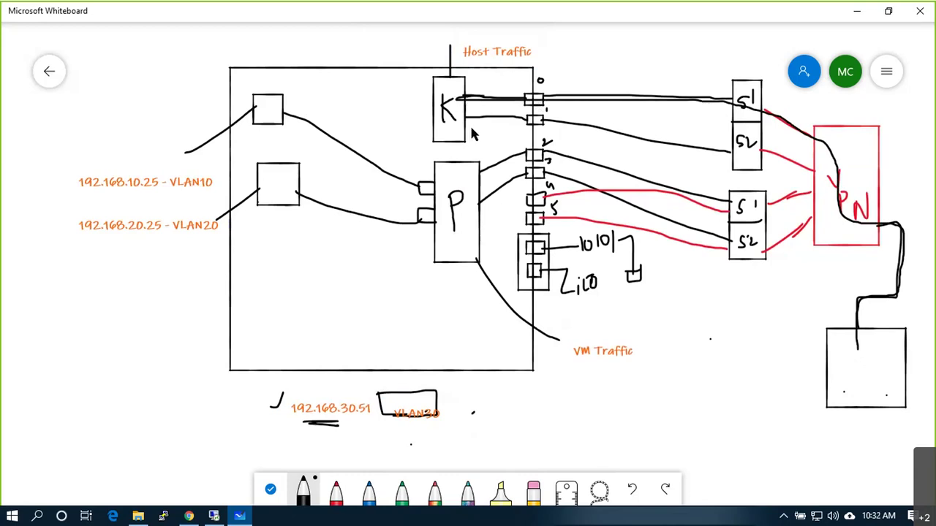
pyautogui.hotkey('ctrl', 'z')
pyautogui.hotkey('ctrl', 'z')
pyautogui.hotkey('ctrl', 'z')
pyautogui.hotkey('ctrl', 'z')
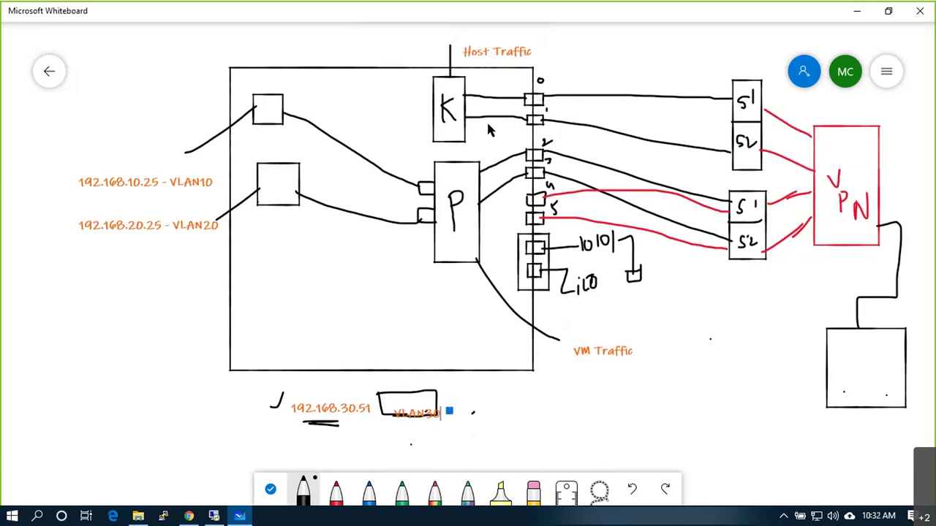
# Step: Cross out links near port 0 and the S1/S2 boxes, undoing most of those marks
pyautogui.moveTo(637, 86); pyautogui.dragTo(649, 95)
pyautogui.moveTo(649, 85); pyautogui.dragTo(638, 96)
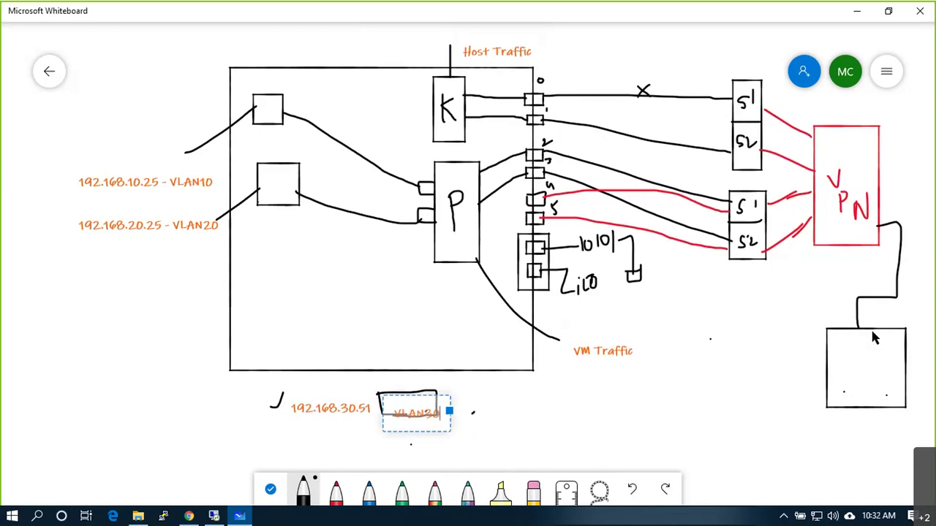
pyautogui.moveTo(857, 299)
pyautogui.mouseDown()
pyautogui.moveTo(856, 329)
pyautogui.moveTo(893, 295)
pyautogui.moveTo(899, 248)
pyautogui.moveTo(803, 173)
pyautogui.moveTo(757, 157)
pyautogui.moveTo(451, 117)
pyautogui.mouseUp()
pyautogui.hotkey('ctrl', 'z')
pyautogui.hotkey('ctrl', 'z')
pyautogui.hotkey('ctrl', 'z')
pyautogui.moveTo(664, 77)
pyautogui.mouseDown()
pyautogui.moveTo(674, 92)
pyautogui.moveTo(656, 100)
pyautogui.moveTo(680, 110)
pyautogui.mouseUp()
pyautogui.hotkey('ctrl', 'z')
pyautogui.hotkey('ctrl', 'z')
pyautogui.hotkey('ctrl', 'z')
pyautogui.moveTo(734, 73)
pyautogui.mouseDown()
pyautogui.moveTo(747, 90)
pyautogui.moveTo(736, 91)
pyautogui.mouseUp()
pyautogui.moveTo(753, 136); pyautogui.dragTo(736, 153)
pyautogui.hotkey('ctrl', 'z')
pyautogui.hotkey('ctrl', 'z')
pyautogui.moveTo(525, 88)
pyautogui.mouseDown()
pyautogui.moveTo(544, 106)
pyautogui.moveTo(550, 144)
pyautogui.mouseUp()
pyautogui.hotkey('ctrl', 'z')
pyautogui.hotkey('ctrl', 'z')
# Step: Slash the top two ports and undo, then tick the bottom-right box and the VLAN10 label
pyautogui.moveTo(547, 96); pyautogui.dragTo(565, 73)
pyautogui.moveTo(544, 119); pyautogui.dragTo(561, 108)
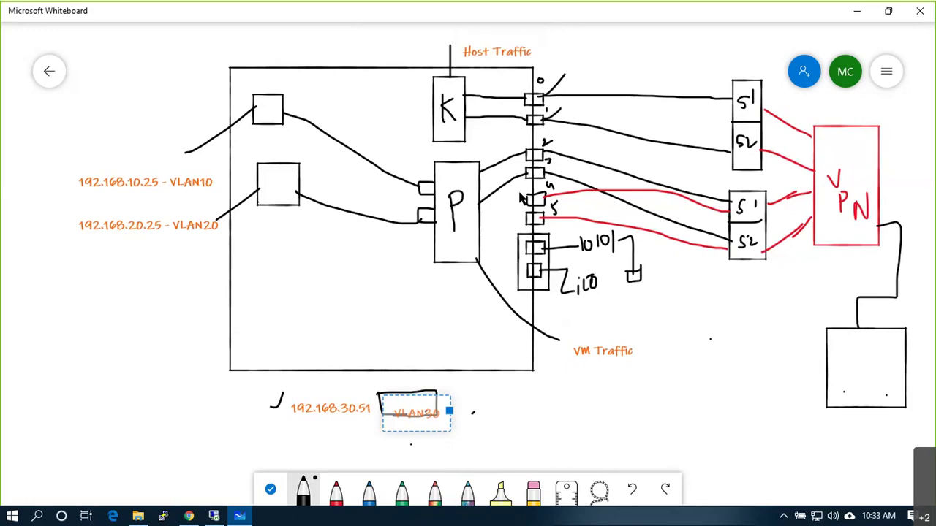
pyautogui.hotkey('ctrl', 'z')
pyautogui.hotkey('ctrl', 'z')
pyautogui.moveTo(835, 389); pyautogui.dragTo(848, 383)
pyautogui.moveTo(54, 172); pyautogui.dragTo(72, 156)
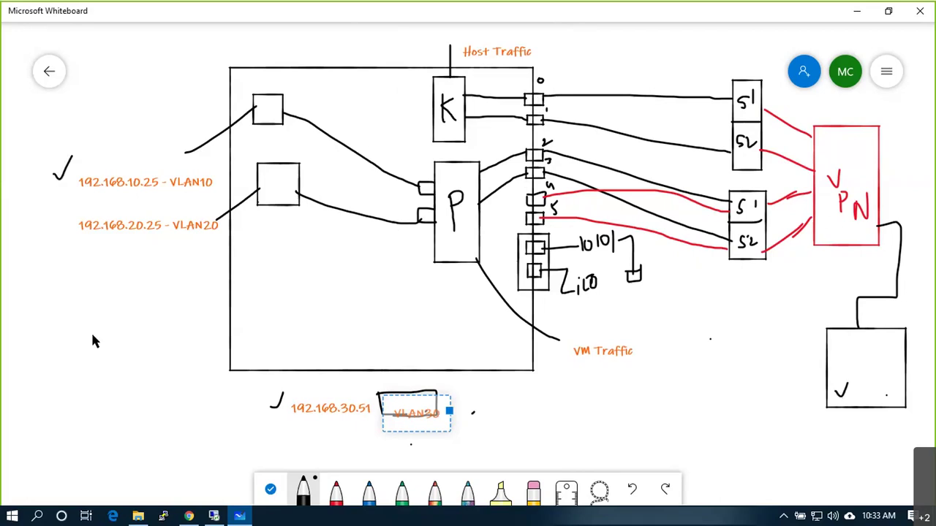
# Step: Trace the cable path from the bottom-right box through VPN to S1/S2, undoing one trace
pyautogui.moveTo(860, 358)
pyautogui.mouseDown()
pyautogui.moveTo(859, 299)
pyautogui.moveTo(893, 296)
pyautogui.moveTo(903, 252)
pyautogui.mouseUp()
pyautogui.moveTo(897, 225)
pyautogui.mouseDown()
pyautogui.moveTo(849, 214)
pyautogui.moveTo(816, 193)
pyautogui.moveTo(751, 207)
pyautogui.moveTo(547, 155)
pyautogui.moveTo(504, 155)
pyautogui.moveTo(460, 183)
pyautogui.moveTo(385, 177)
pyautogui.moveTo(271, 111)
pyautogui.mouseUp()
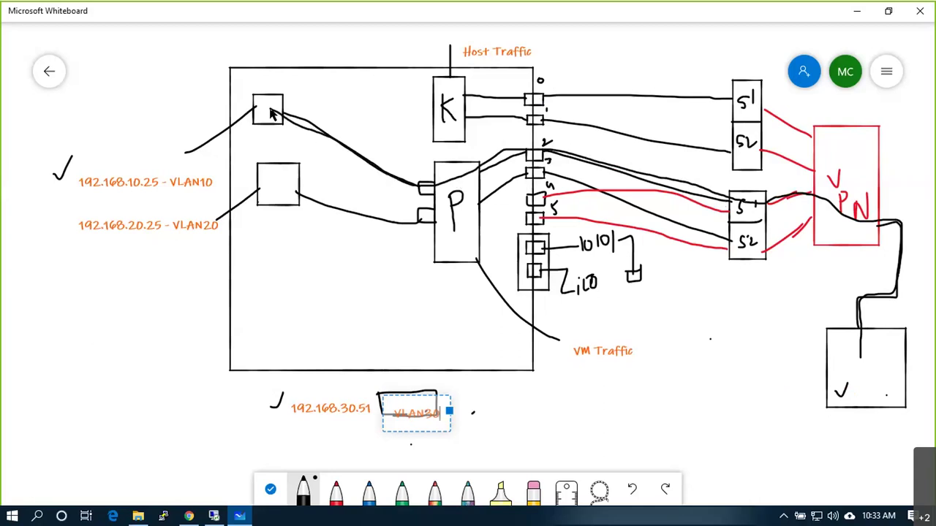
pyautogui.moveTo(859, 360)
pyautogui.mouseDown()
pyautogui.moveTo(860, 323)
pyautogui.moveTo(884, 296)
pyautogui.moveTo(899, 229)
pyautogui.moveTo(801, 219)
pyautogui.moveTo(774, 253)
pyautogui.moveTo(663, 228)
pyautogui.moveTo(547, 177)
pyautogui.moveTo(483, 208)
pyautogui.moveTo(386, 220)
pyautogui.moveTo(348, 177)
pyautogui.mouseUp()
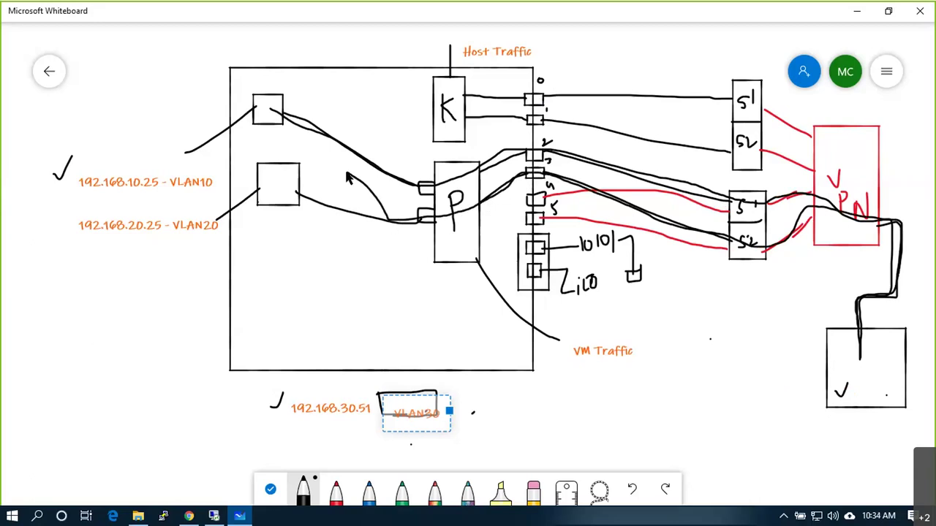
pyautogui.hotkey('ctrl', 'z')
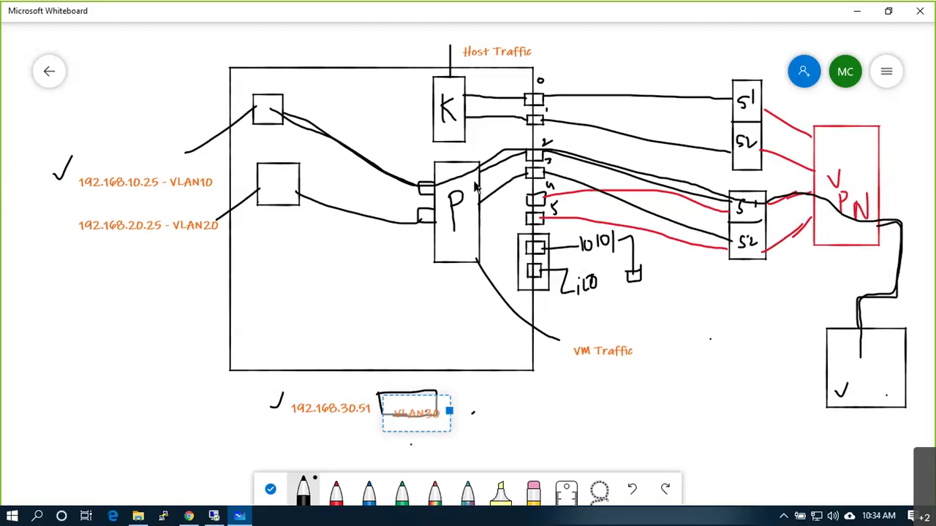
pyautogui.moveTo(870, 307)
pyautogui.mouseDown()
pyautogui.moveTo(901, 248)
pyautogui.moveTo(901, 226)
pyautogui.moveTo(768, 248)
pyautogui.moveTo(613, 212)
pyautogui.moveTo(549, 184)
pyautogui.moveTo(492, 205)
pyautogui.moveTo(448, 199)
pyautogui.moveTo(388, 184)
pyautogui.moveTo(281, 118)
pyautogui.mouseUp()
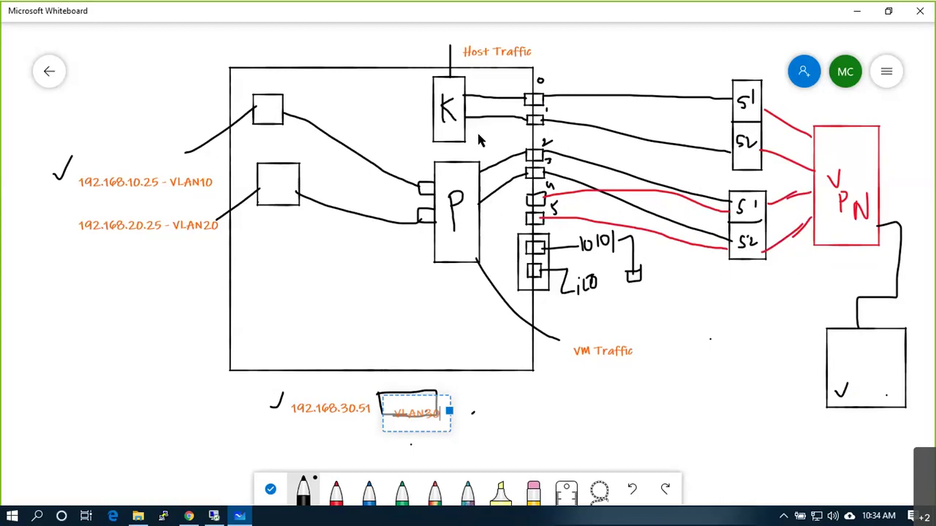
# Step: In the remote vSphere Client, open euspresxi01's physical adapters and enlarge the details area
pyautogui.click(188, 516)
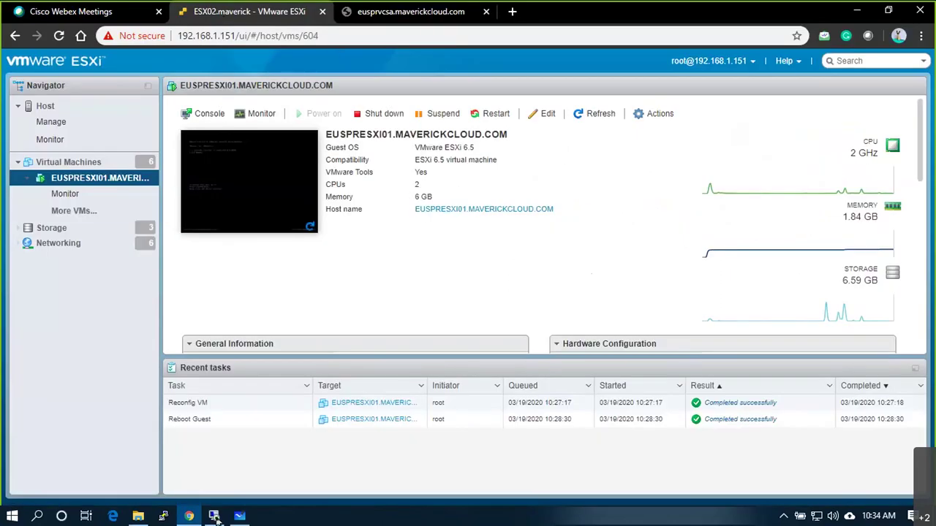
pyautogui.click(214, 516)
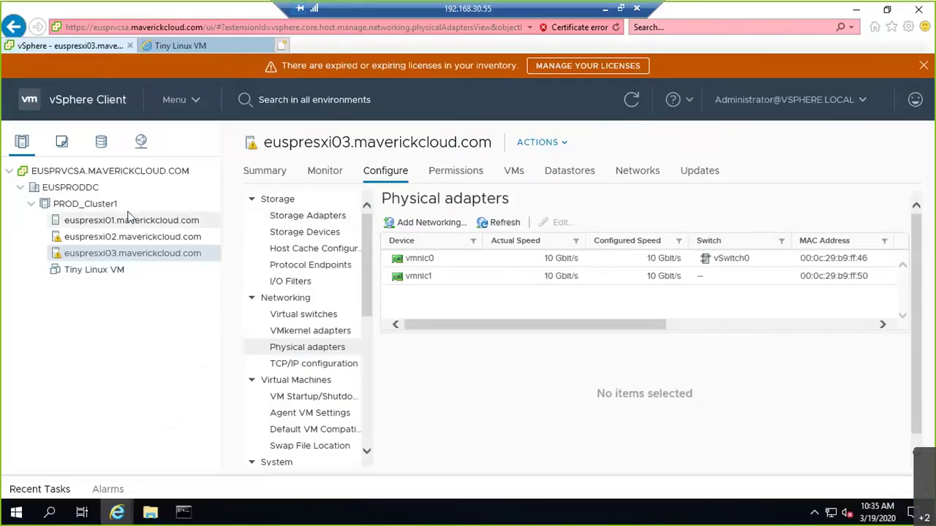
pyautogui.click(129, 219)
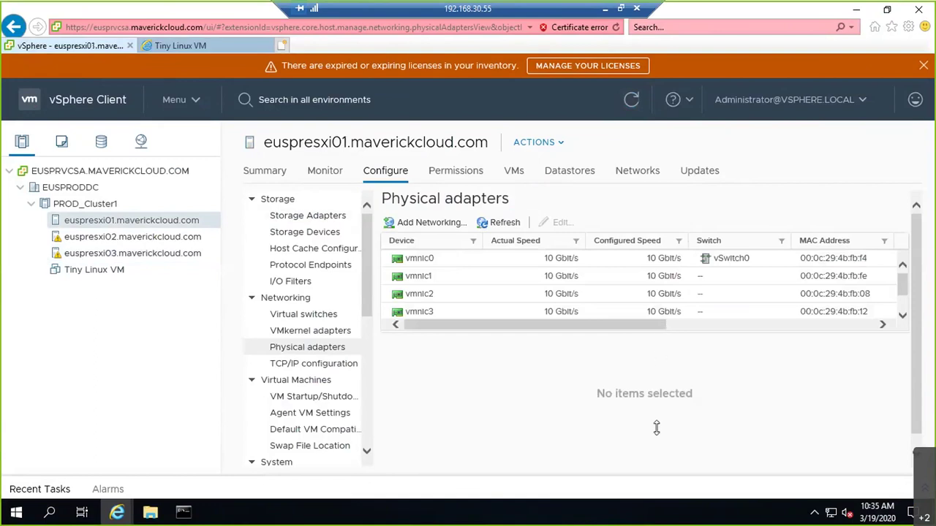
pyautogui.moveTo(855, 330); pyautogui.dragTo(856, 307)
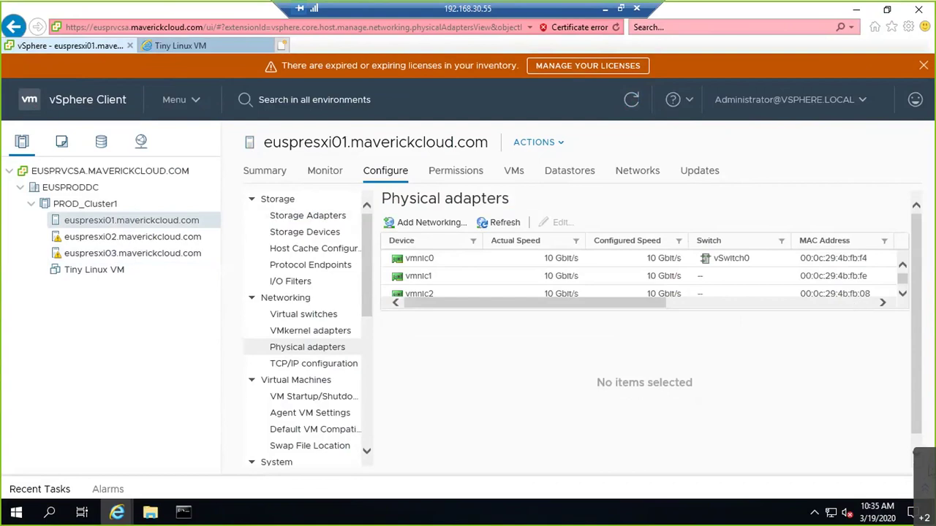
# Step: Open the recent tasks list and scroll through it
pyautogui.click(924, 489)
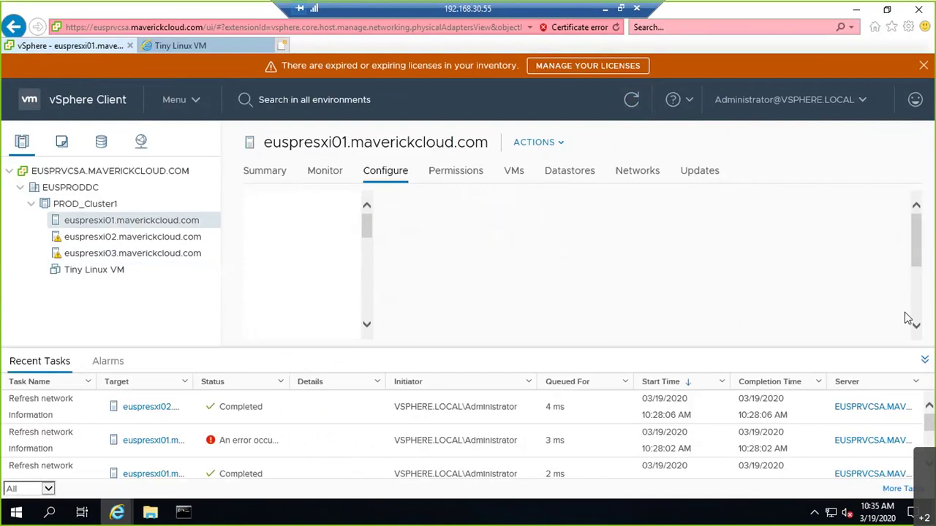
pyautogui.scroll(-2, 903, 291)
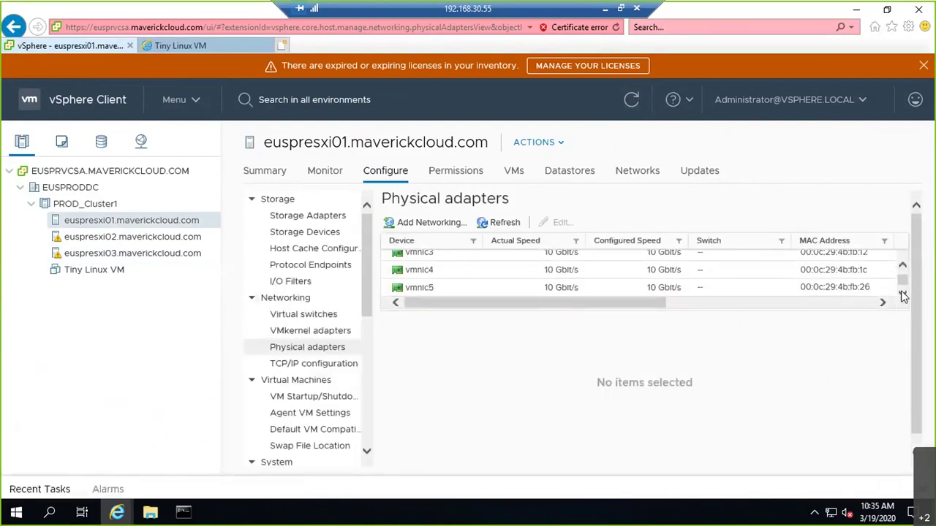
pyautogui.click(902, 266)
pyautogui.click(903, 293)
pyautogui.click(902, 266)
pyautogui.click(903, 293)
pyautogui.click(902, 266)
# Step: Review details for vmnic0, vmnic1 and vmnic3, then show the host's virtual switches
pyautogui.click(563, 260)
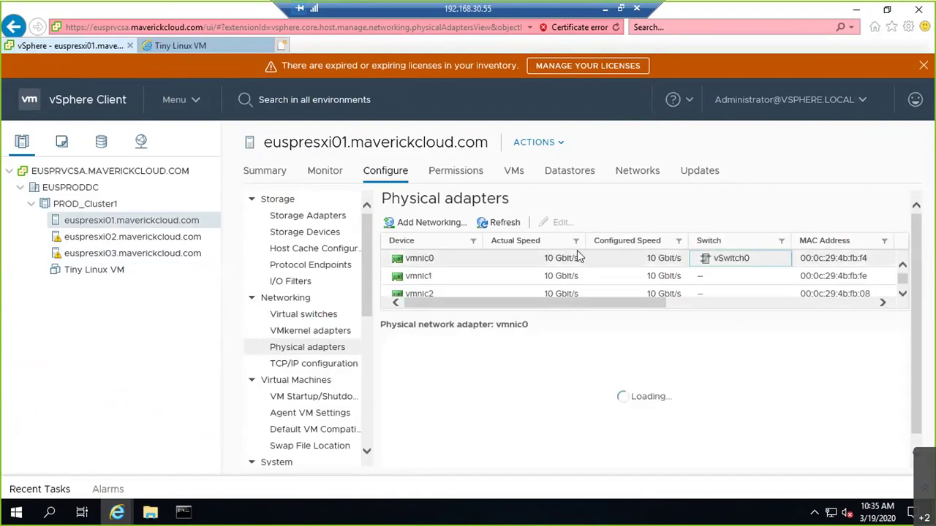
pyautogui.click(713, 276)
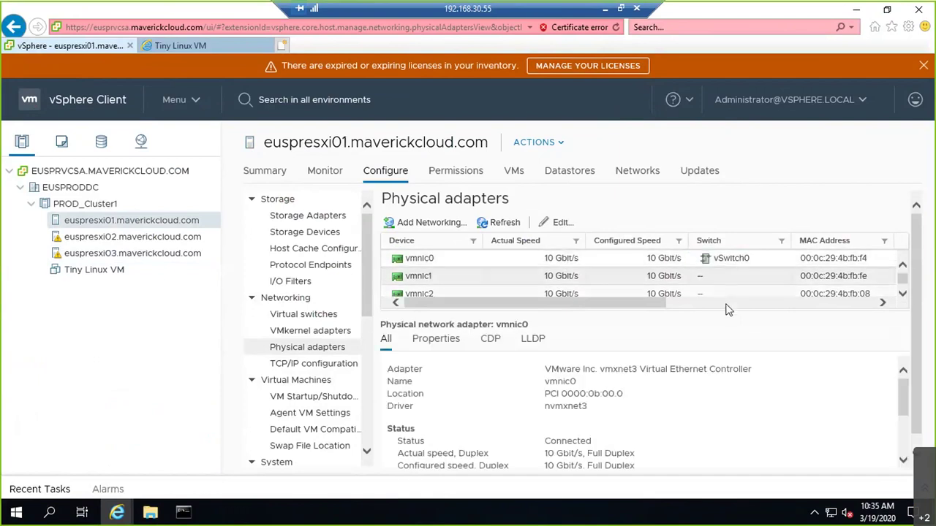
pyautogui.scroll(-1, 728, 306)
pyautogui.click(728, 295)
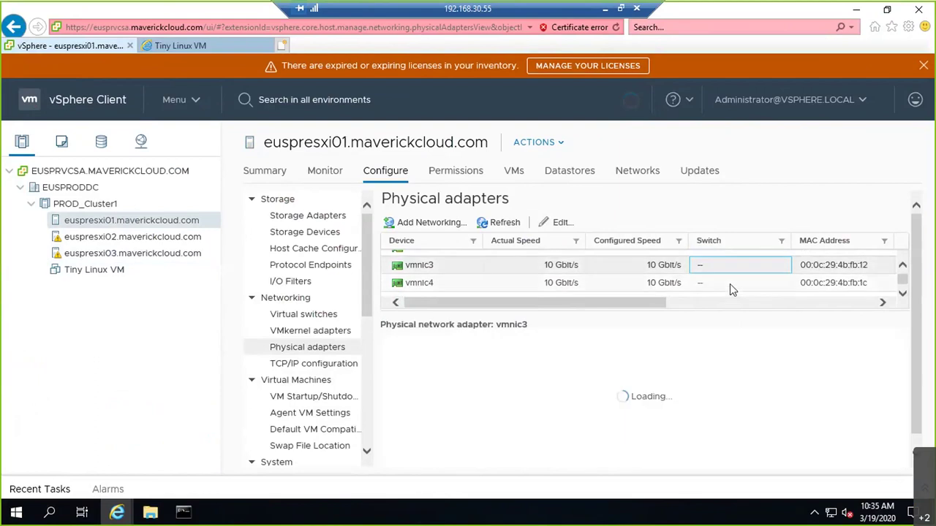
pyautogui.scroll(2, 578, 286)
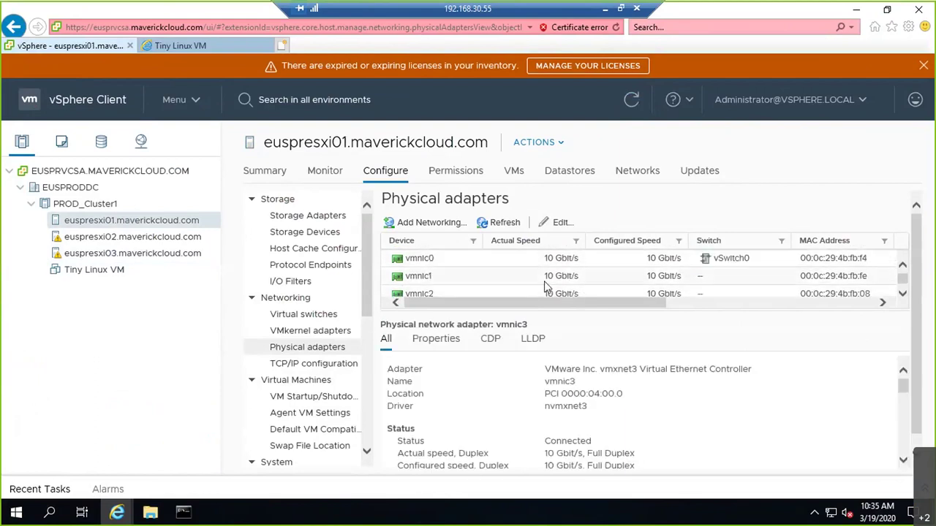
pyautogui.click(251, 200)
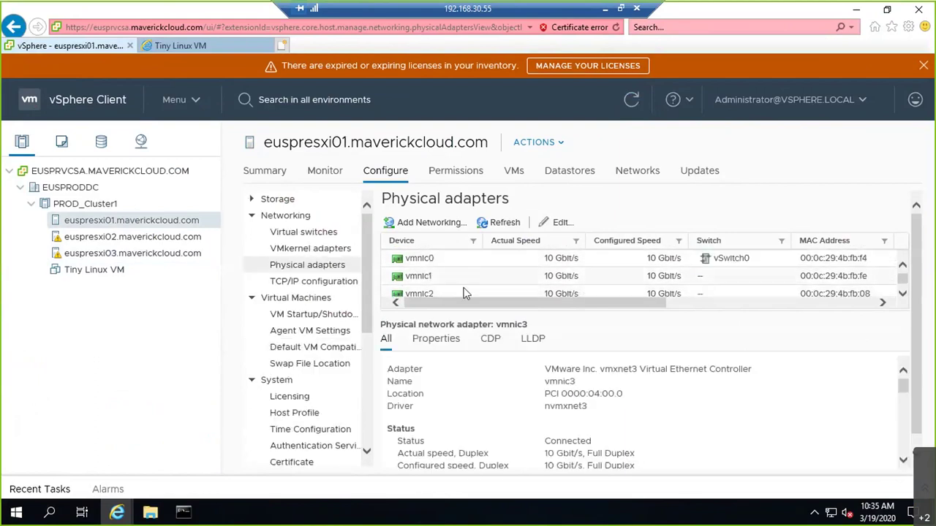
pyautogui.click(335, 231)
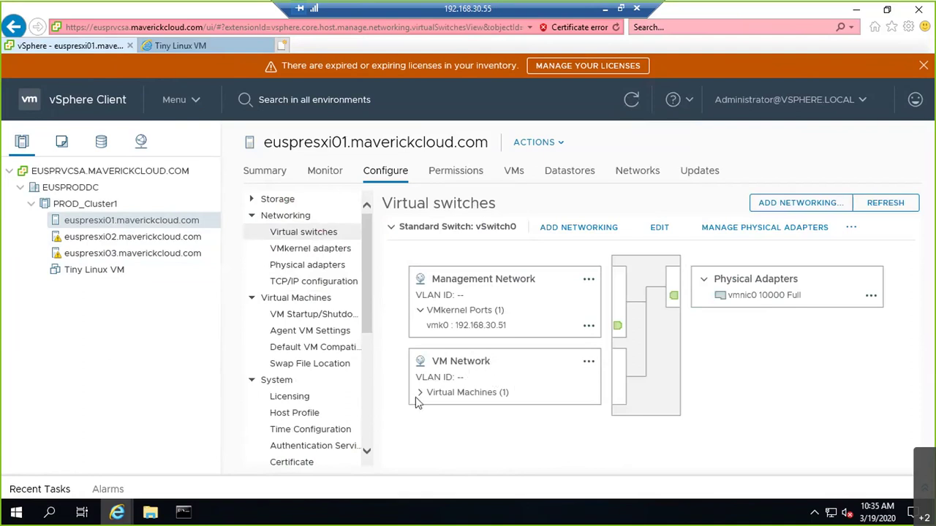
# Step: Remove the VM Network port group from vSwitch0
pyautogui.click(589, 364)
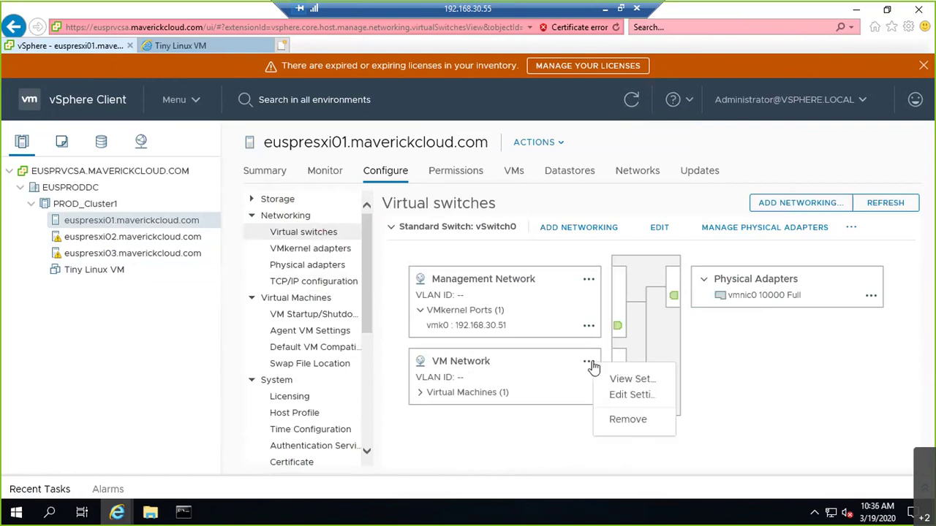
pyautogui.click(624, 421)
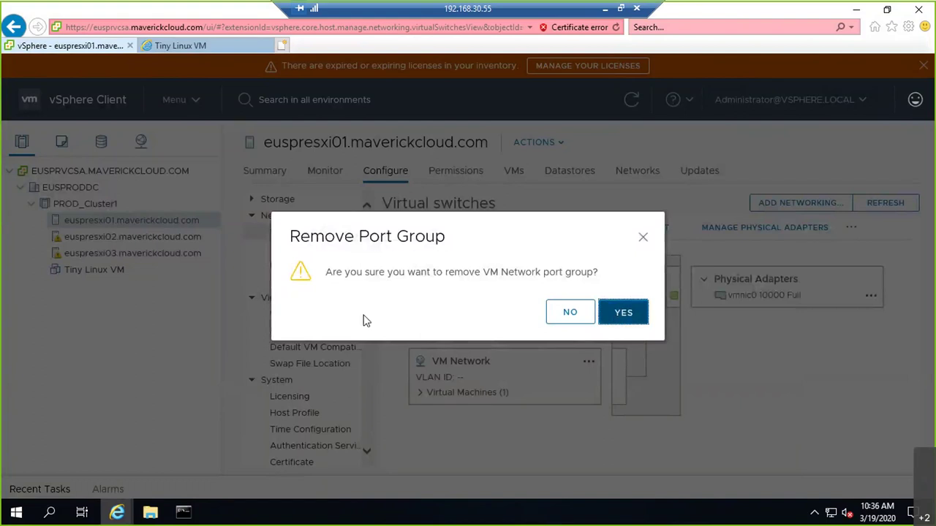
pyautogui.press('Return')
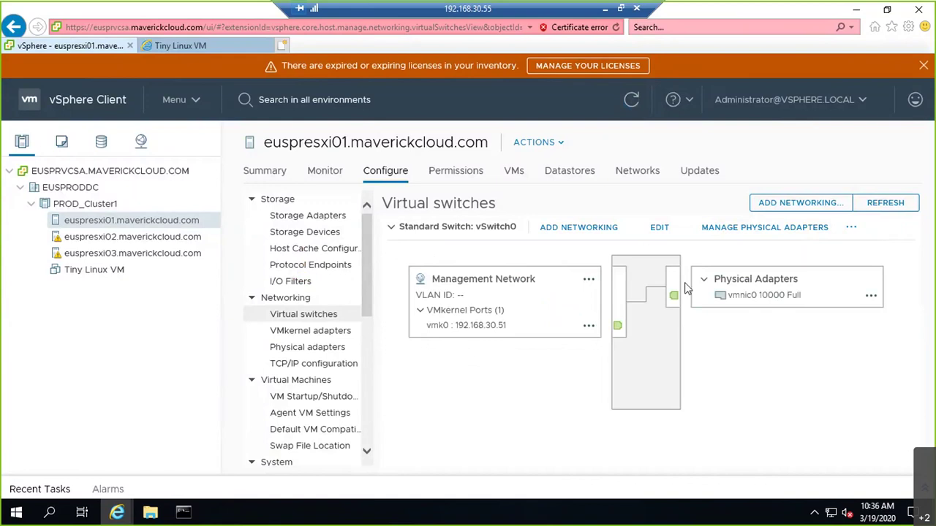
# Step: Add vmnic1 as a physical adapter to vSwitch0 and check the recent tasks
pyautogui.click(765, 228)
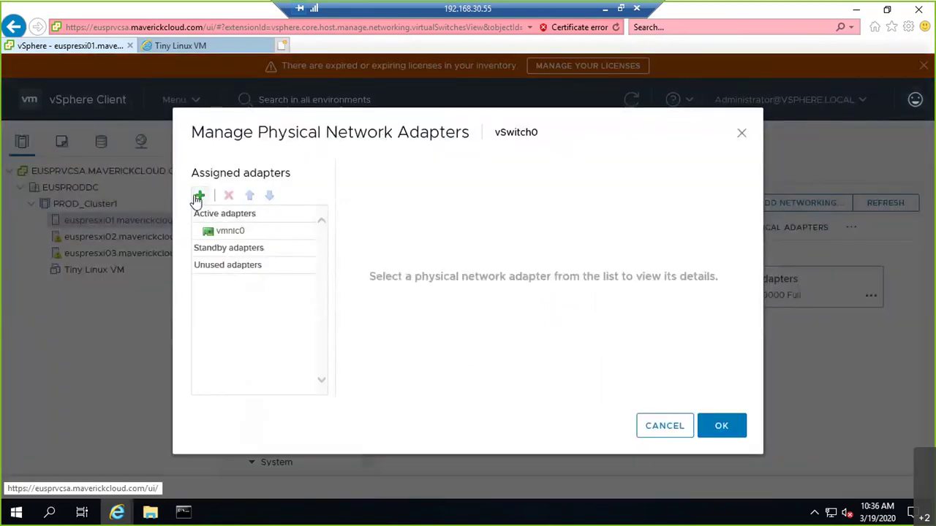
pyautogui.click(200, 196)
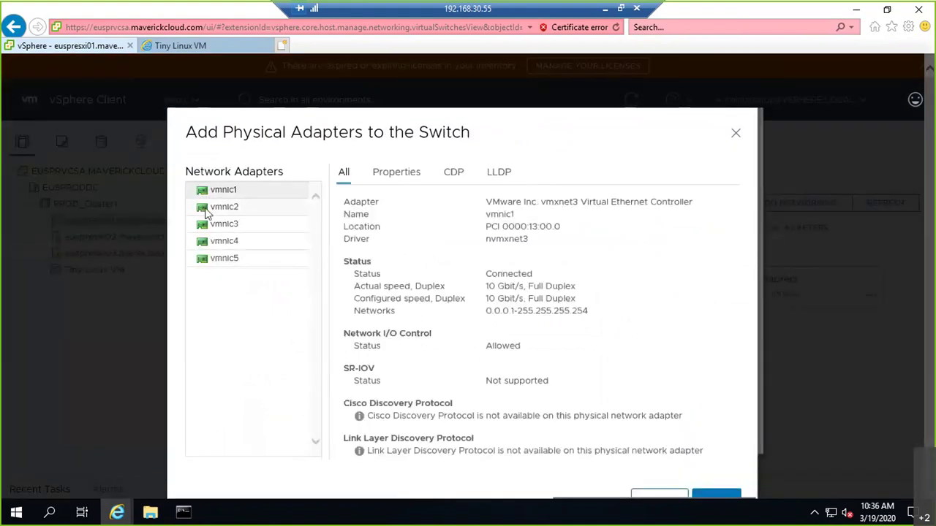
pyautogui.click(709, 496)
pyautogui.click(733, 426)
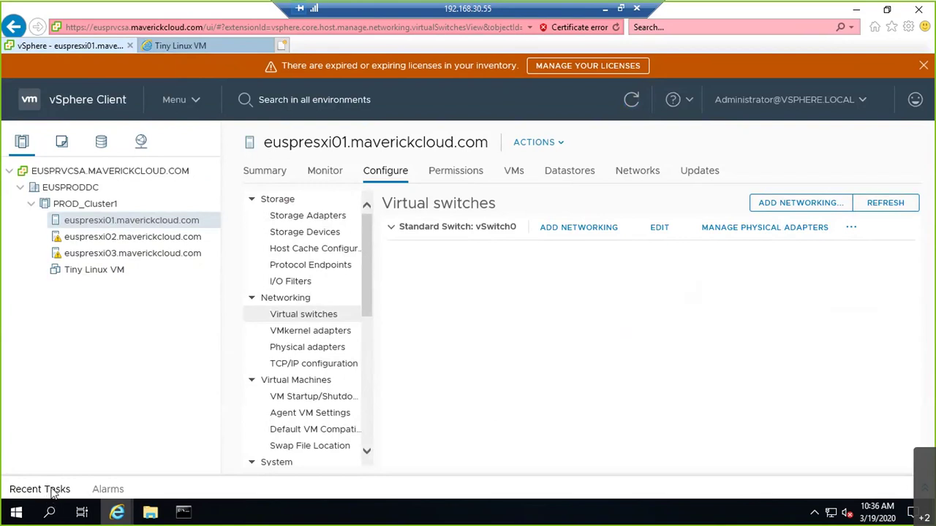
pyautogui.click(22, 490)
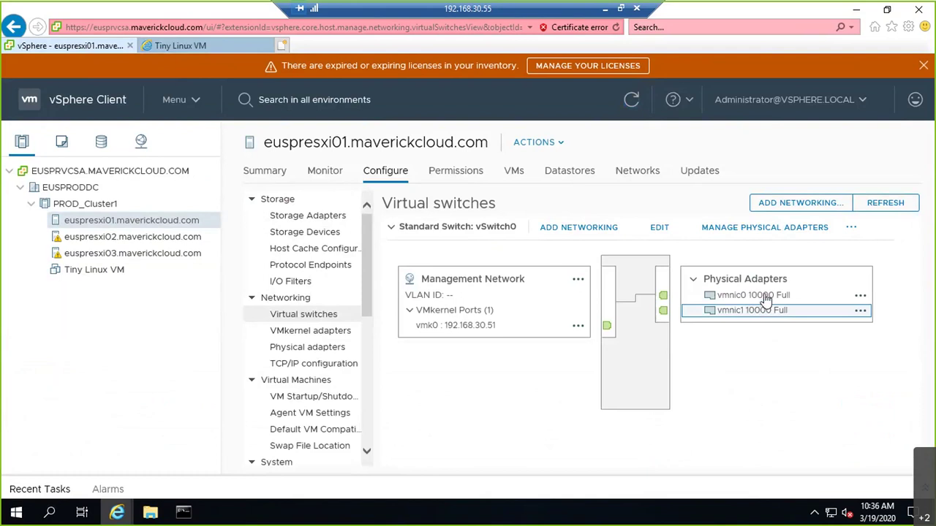
# Step: Verify vmnic0 and vmnic1 are both active uplinks, then minimize the remote desktop
pyautogui.click(764, 297)
pyautogui.click(758, 313)
pyautogui.click(740, 233)
pyautogui.click(253, 230)
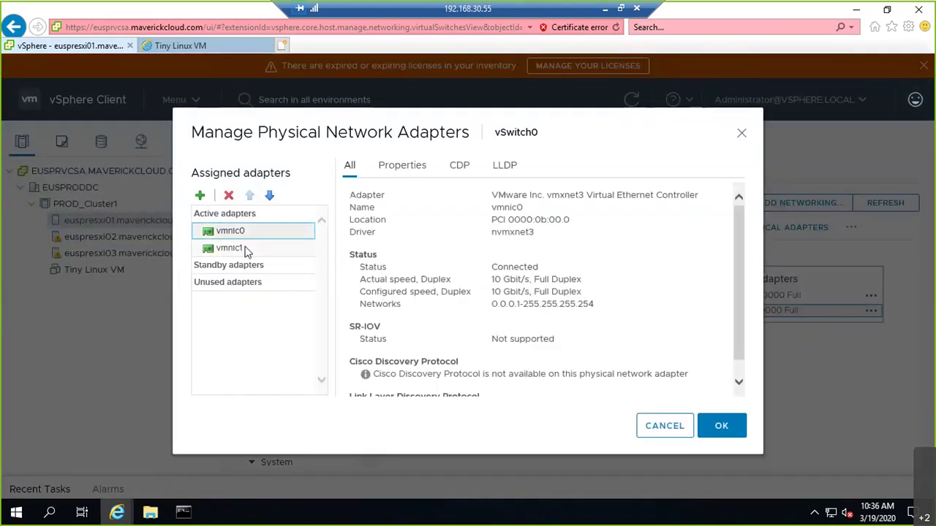
pyautogui.click(248, 249)
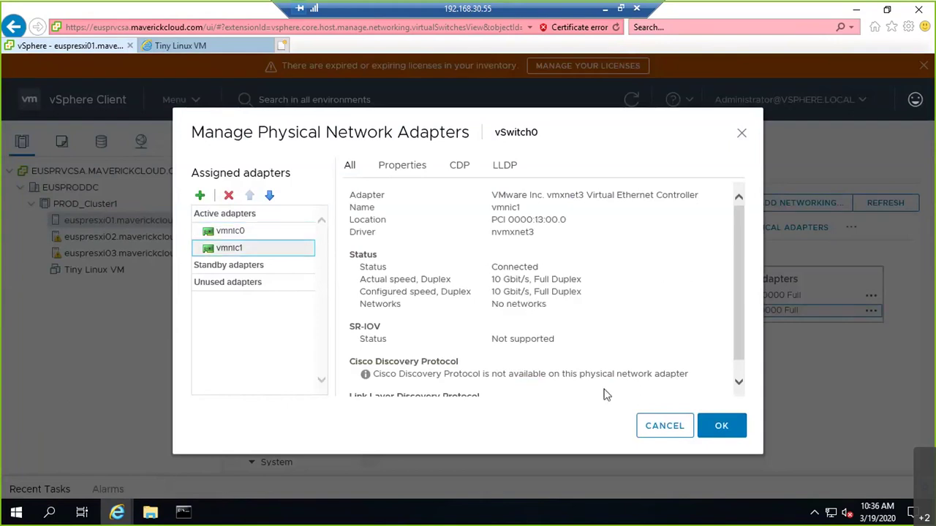
pyautogui.click(721, 426)
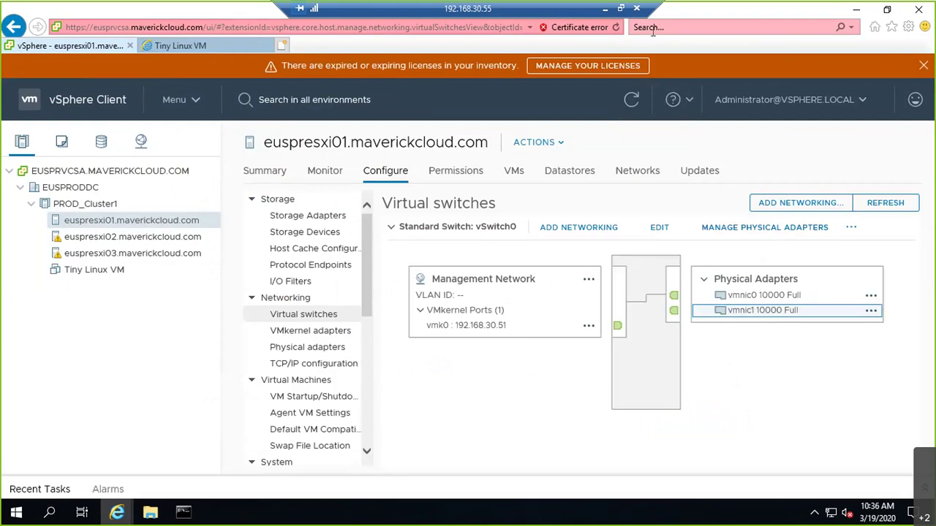
pyautogui.click(607, 9)
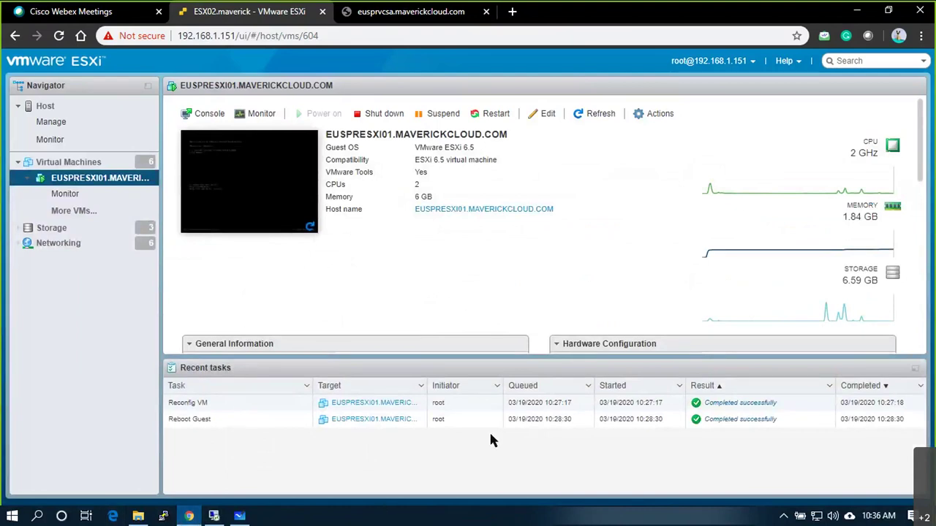
# Step: Run 'ping 192.168.30.51 -t' in a new Command Prompt, then return to the remote desktop
pyautogui.press('super+r')
pyautogui.write('cmd')
pyautogui.press('Return')
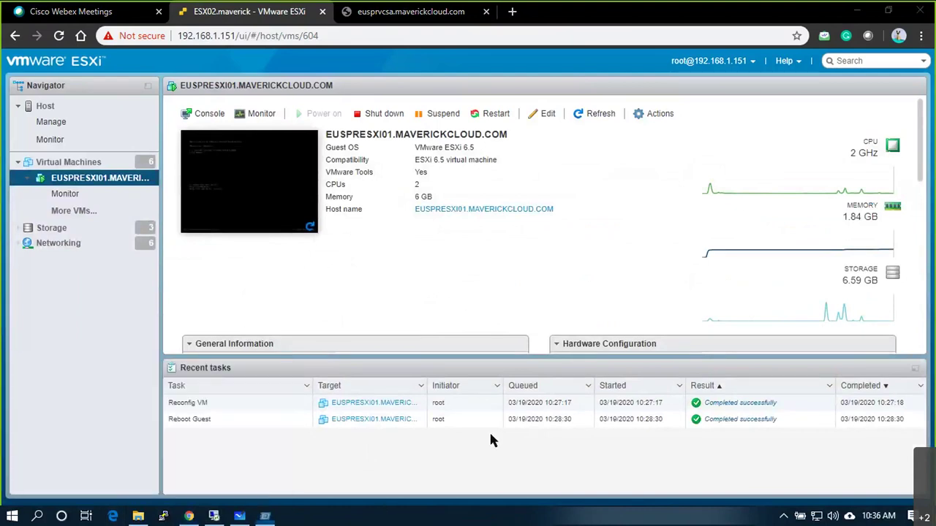
pyautogui.write('ping 192.1')
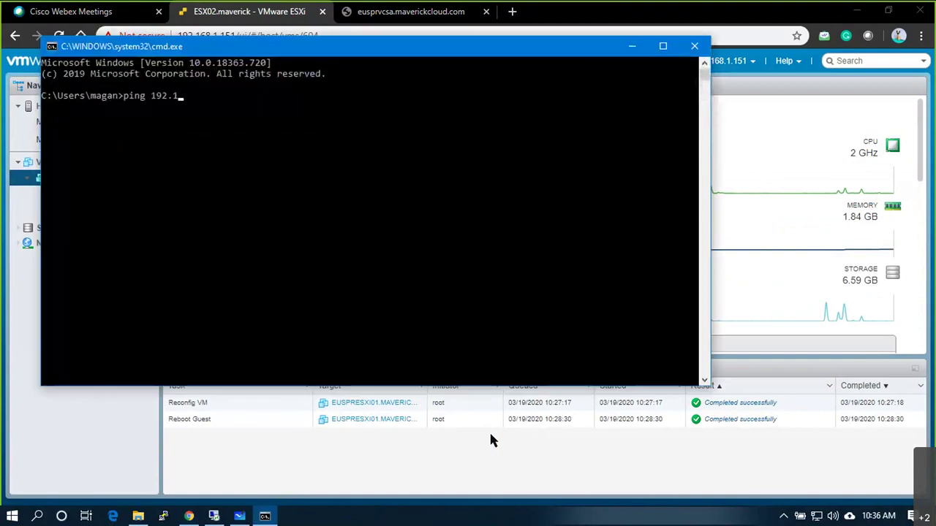
pyautogui.write('68.30.51 -t')
pyautogui.press('Return')
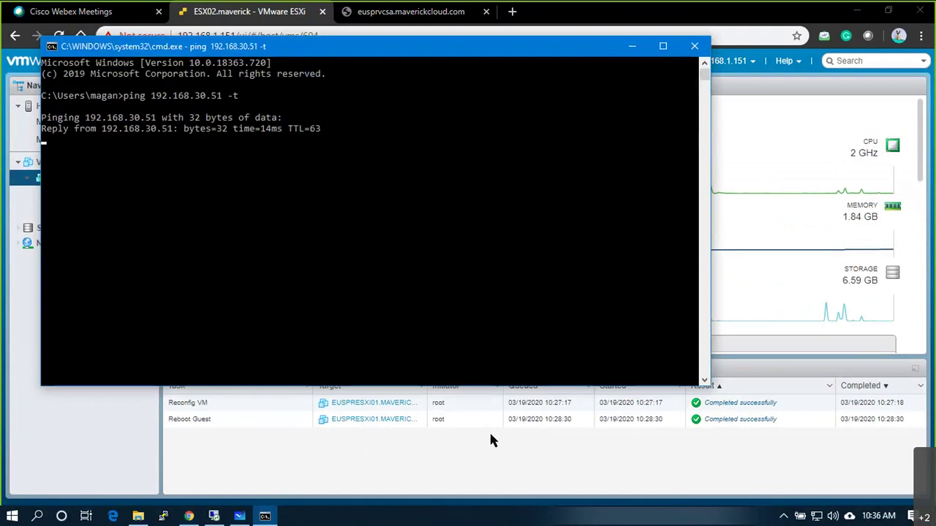
pyautogui.hotkey('alt', 'Tab')
pyautogui.press('Tab')
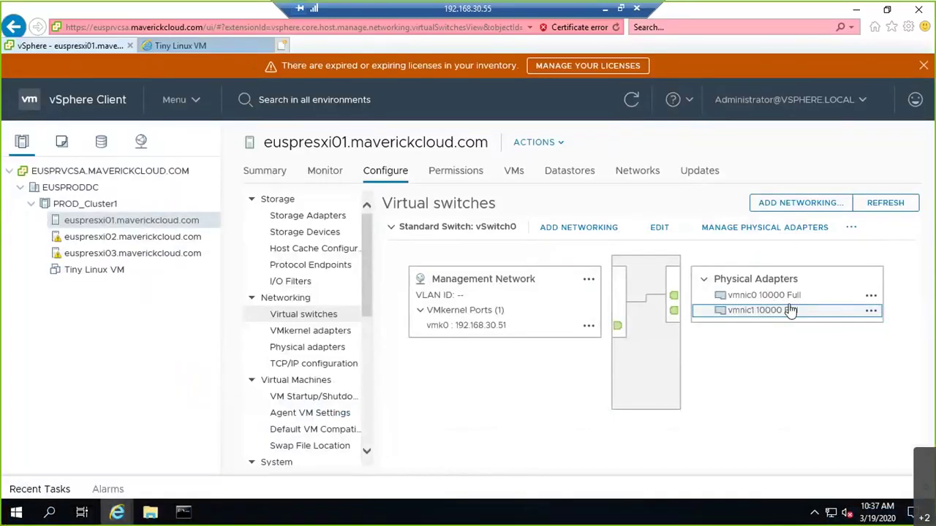
# Step: Untick Connect on EUSPRESXI01's Network Adapter 1, save, and return to the vSwitch0 view
pyautogui.click(604, 11)
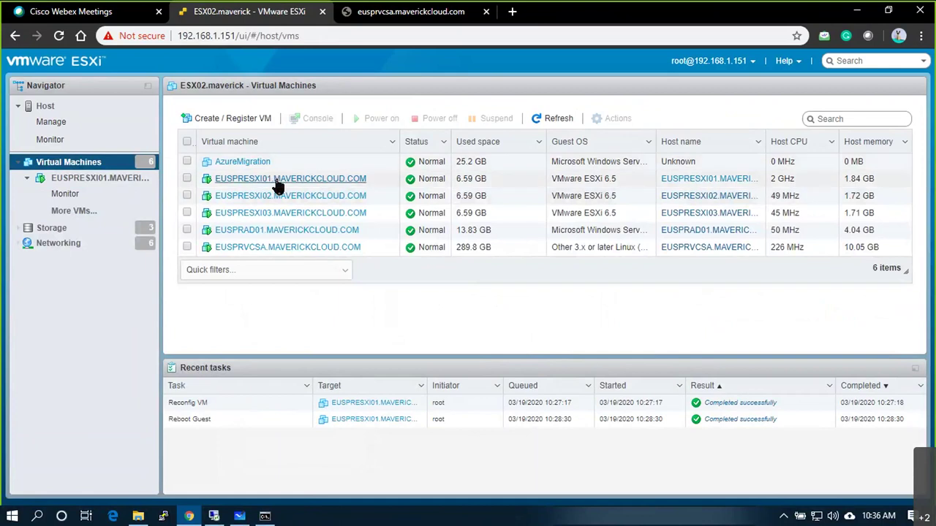
pyautogui.click(270, 178)
pyautogui.click(654, 114)
pyautogui.click(674, 310)
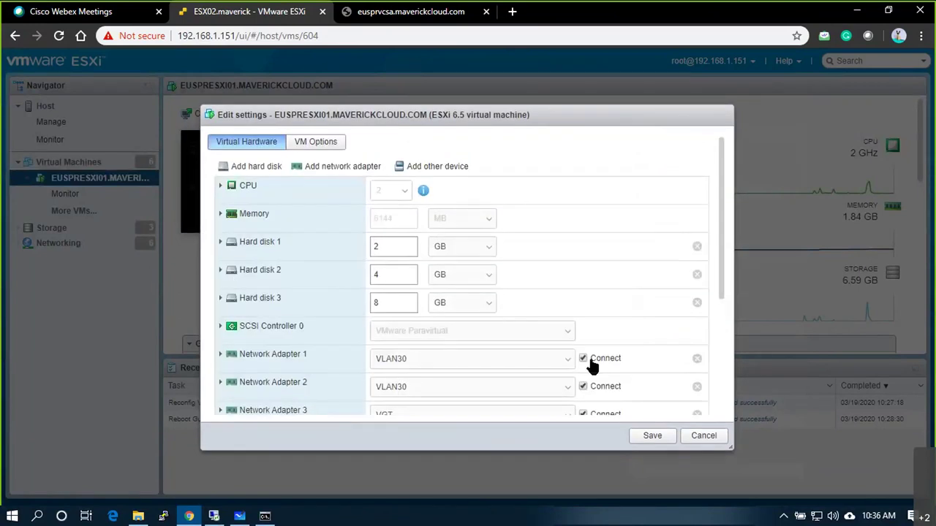
pyautogui.click(583, 358)
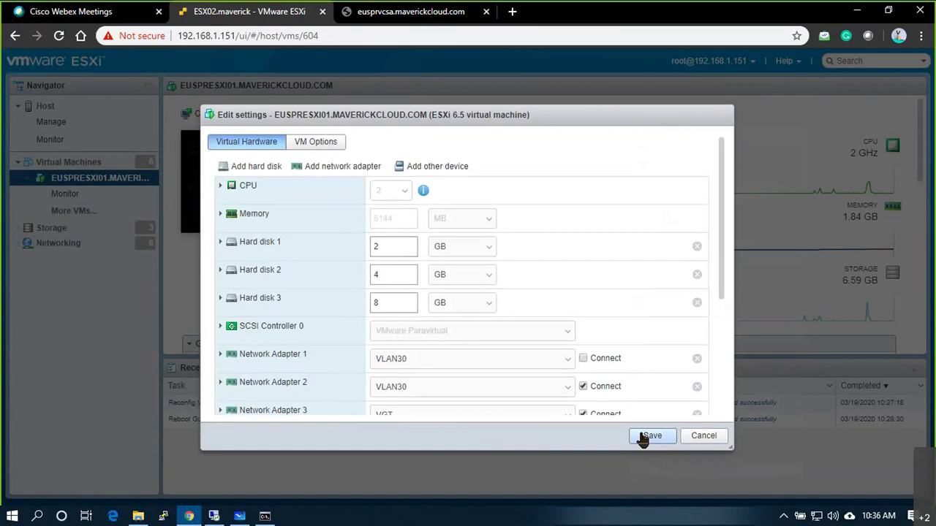
pyautogui.click(650, 436)
pyautogui.click(265, 516)
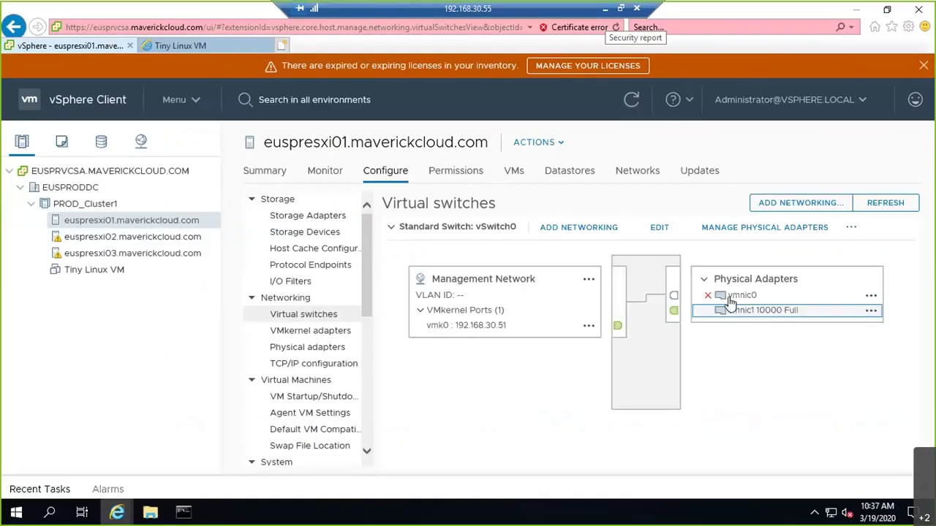
# Step: Check that 192.168.30.51 keeps answering pings while vmnic0 is down
pyautogui.click(606, 9)
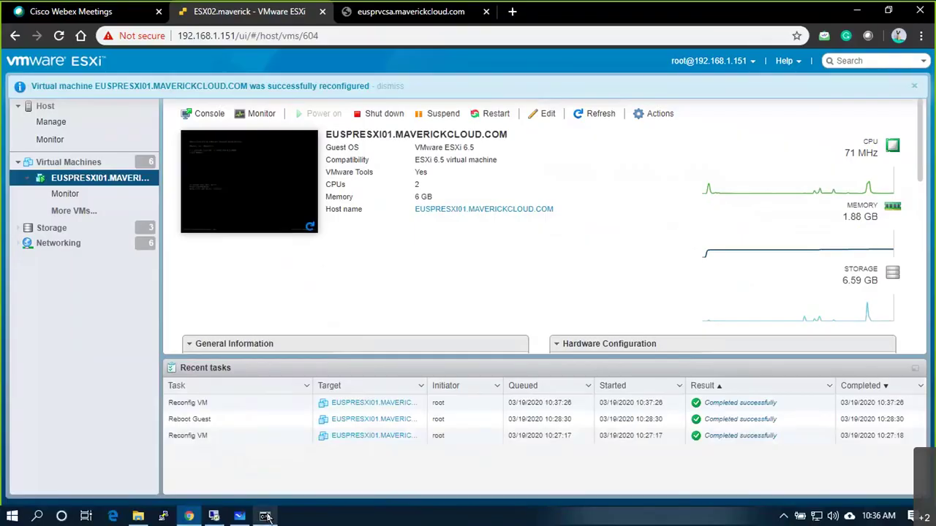
pyautogui.click(265, 516)
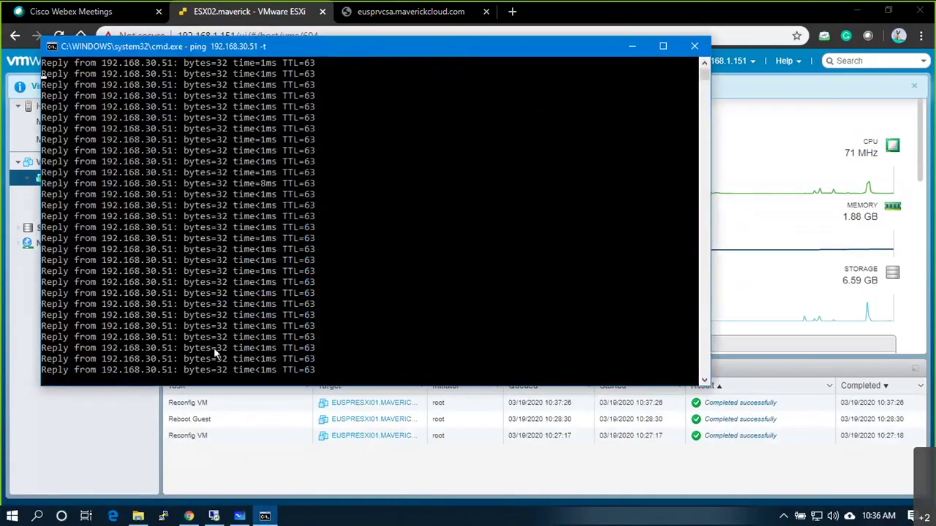
pyautogui.scroll(1, 234, 182)
pyautogui.scroll(-5, 235, 201)
pyautogui.scroll(-1, 236, 203)
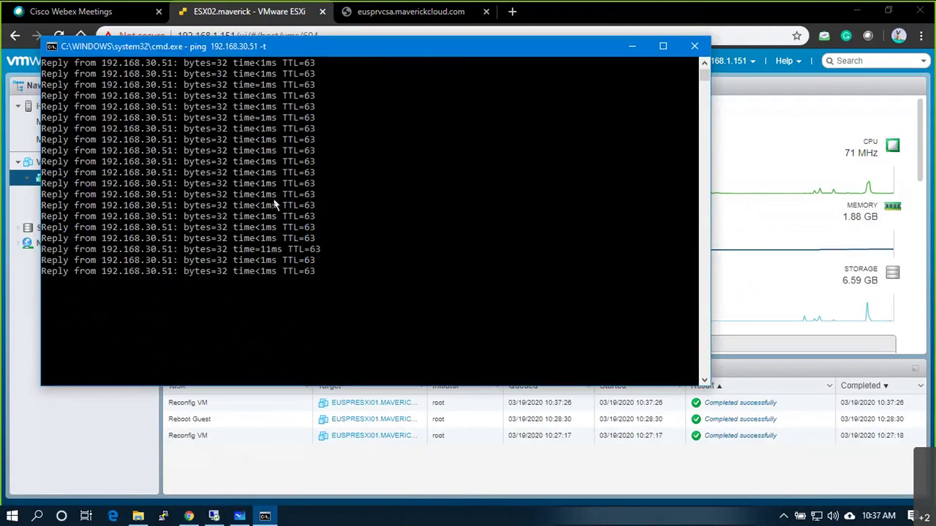
pyautogui.hotkey('alt', 'Tab')
pyautogui.hotkey('alt', 'Tab')
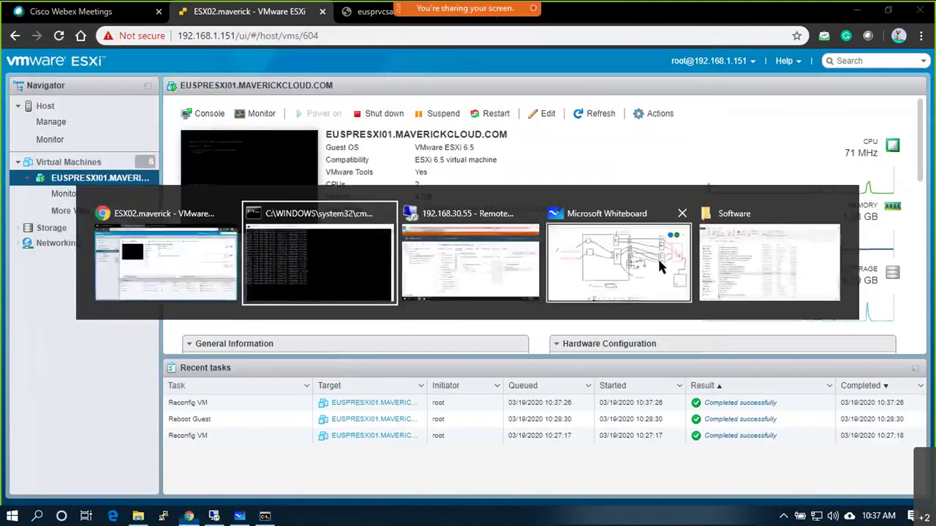
pyautogui.hotkey('alt', 'Tab')
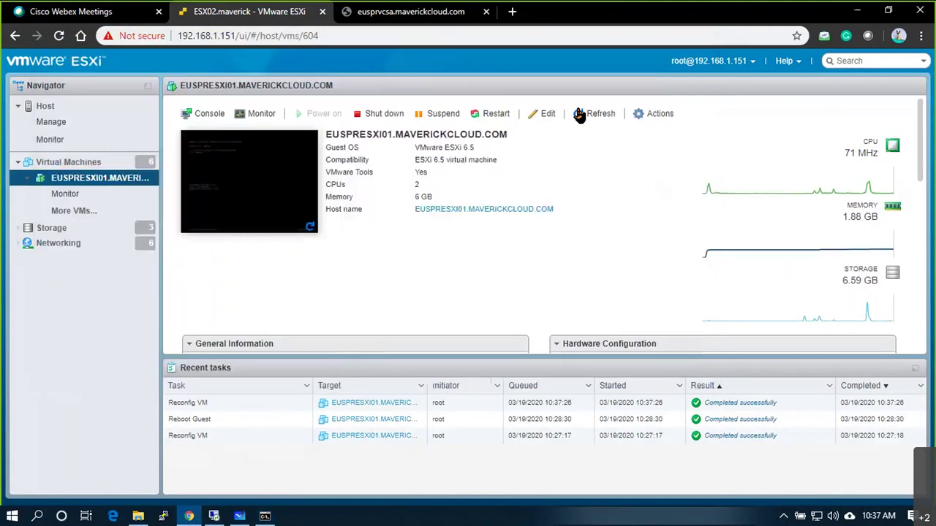
# Step: Return to the EUSPRESXI01 VM page in ESXi Host Client and open its Actions list
pyautogui.click(228, 517)
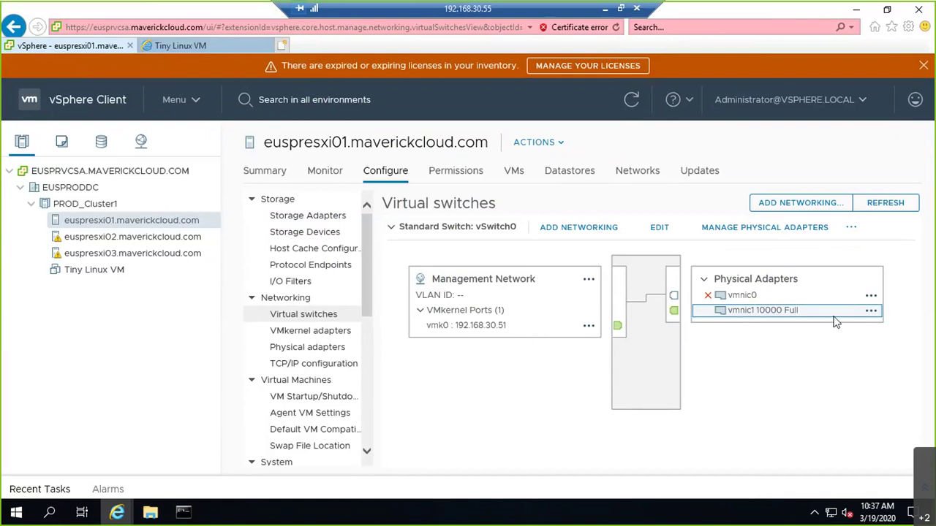
pyautogui.click(603, 9)
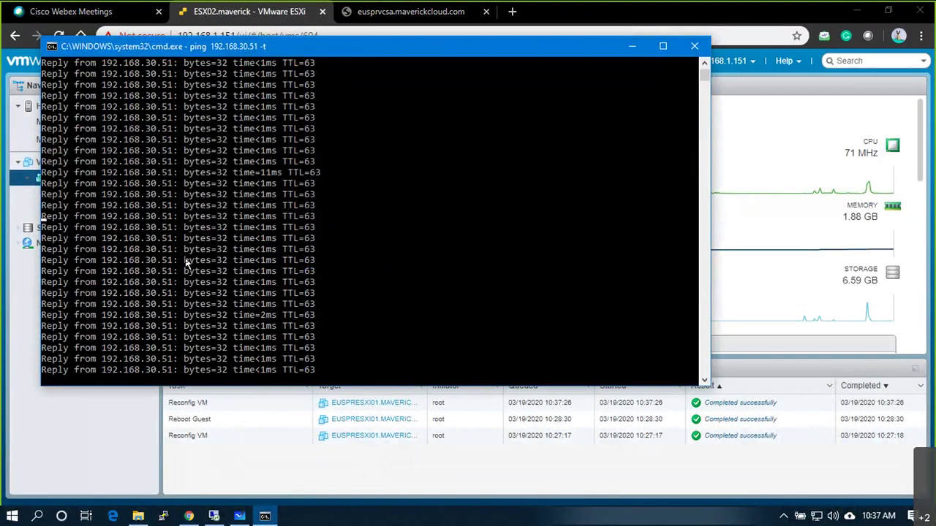
pyautogui.hotkey('alt', 'Tab')
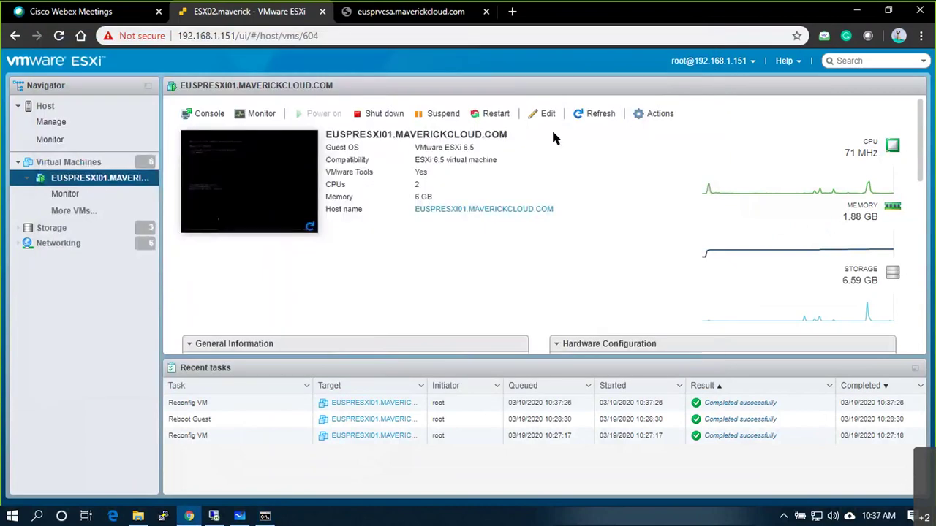
pyautogui.click(645, 115)
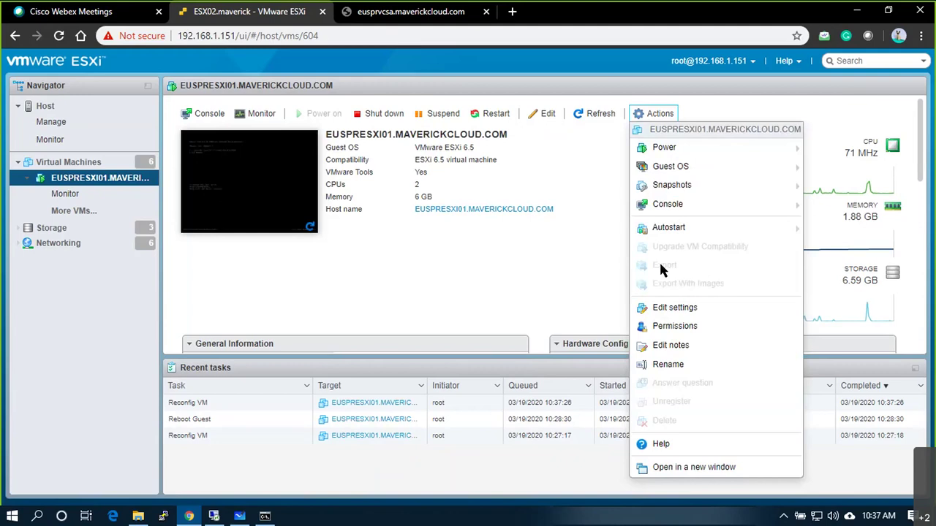
# Step: Disconnect EUSPRESXI01's Network Adapter 2, save, and watch the ping window
pyautogui.click(675, 309)
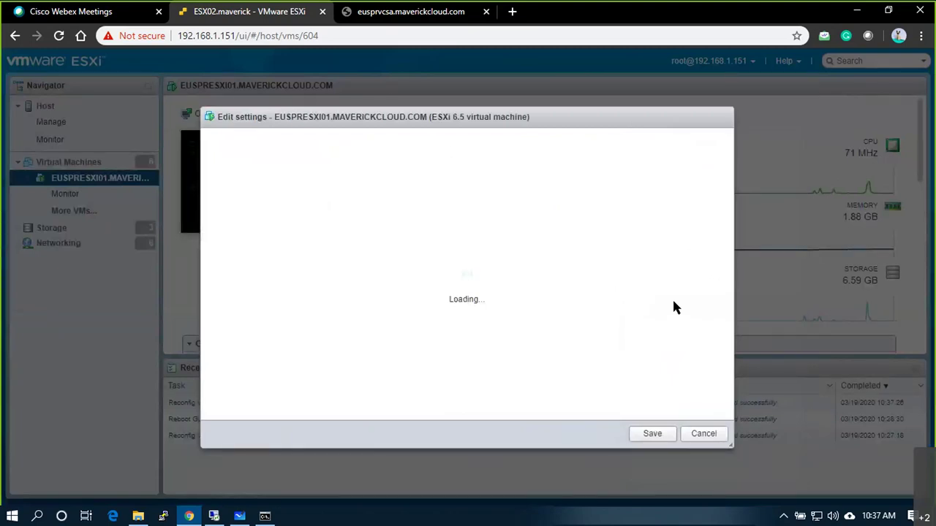
pyautogui.scroll(-2, 603, 340)
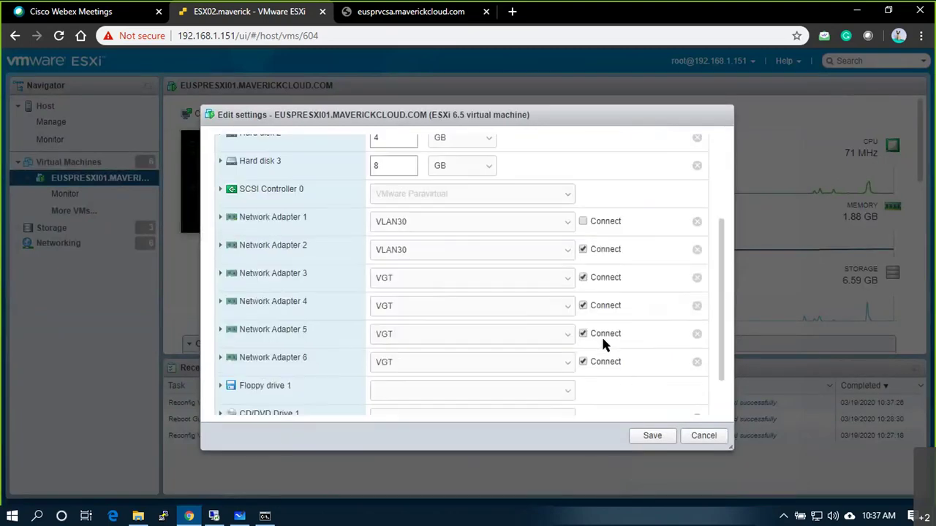
pyautogui.click(583, 249)
pyautogui.click(652, 436)
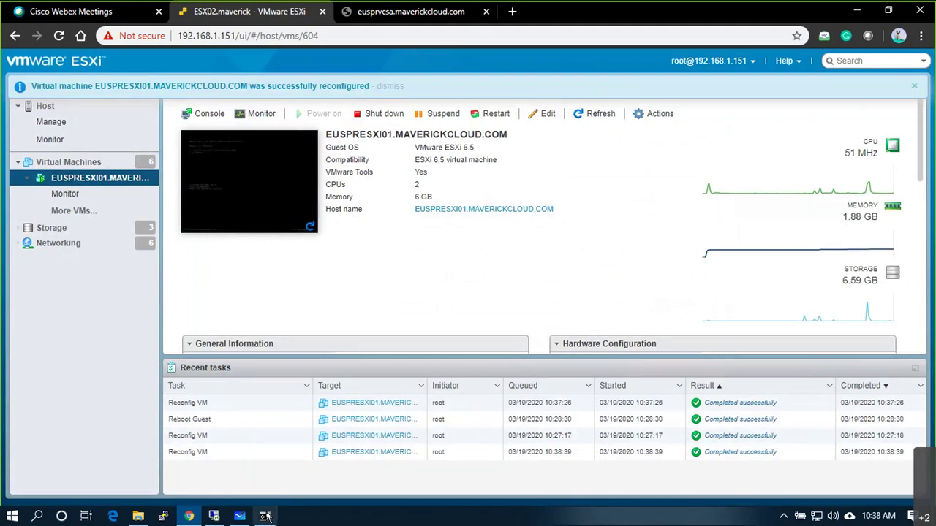
pyautogui.click(266, 517)
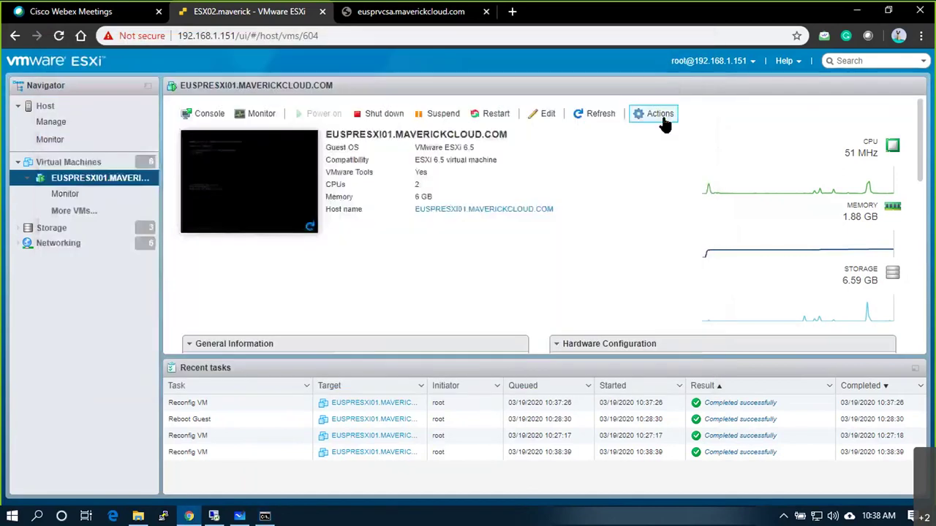
# Step: Reconnect Network Adapter 2 in Edit settings, save, and check the ping again
pyautogui.click(661, 115)
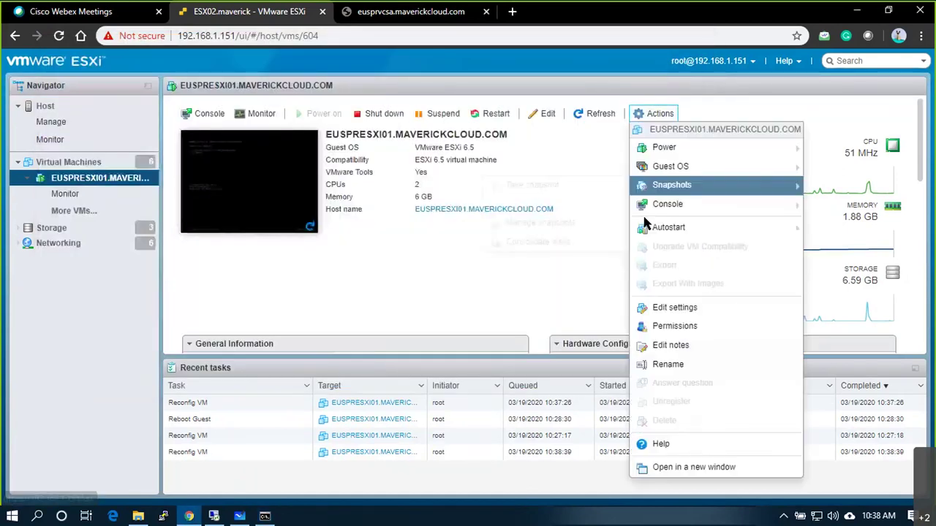
pyautogui.click(658, 316)
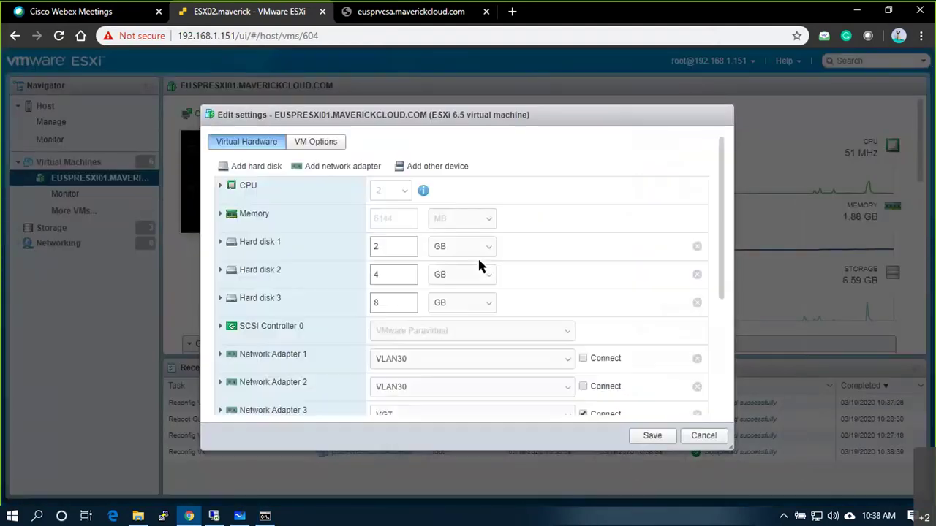
pyautogui.click(581, 388)
pyautogui.click(637, 439)
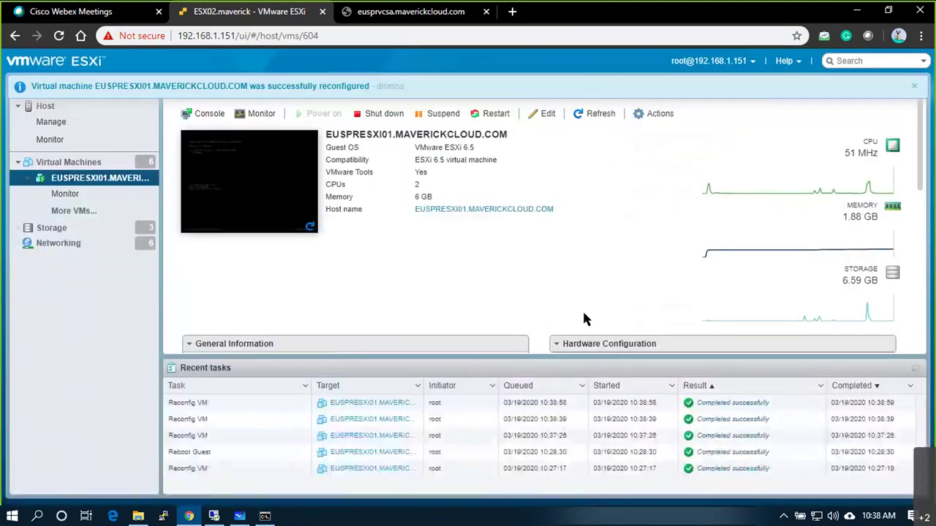
pyautogui.hotkey('alt', 'Tab')
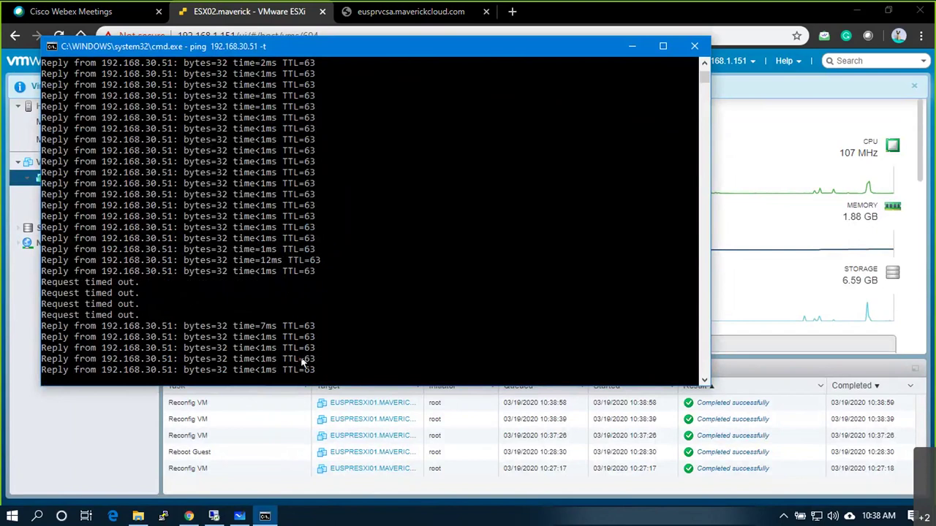
pyautogui.hotkey('alt', 'Tab')
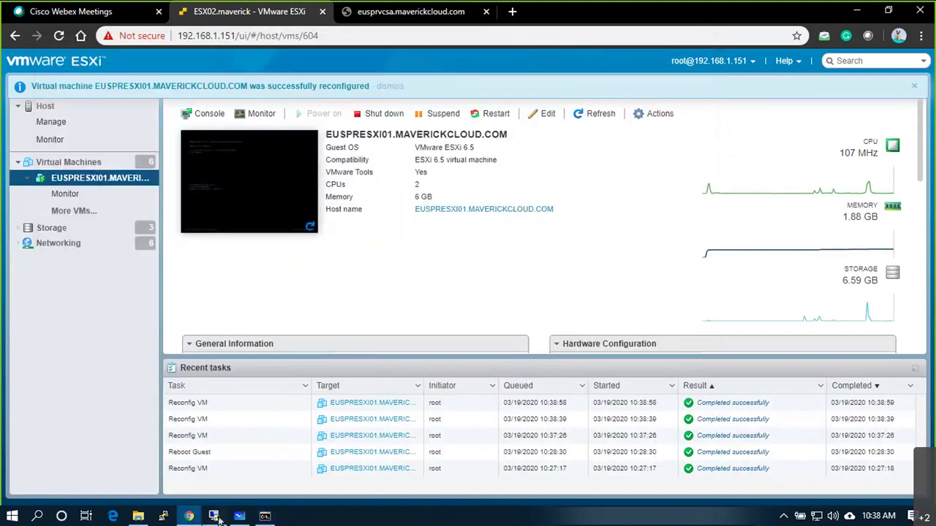
# Step: Start Add Networking on euspresxi01 for a Virtual Machine Port Group on a new standard switch
pyautogui.click(240, 516)
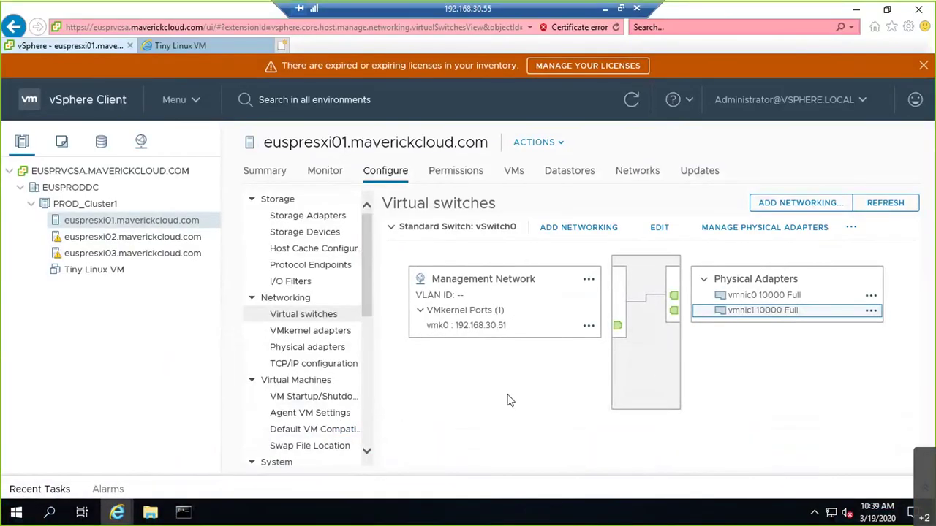
pyautogui.click(781, 208)
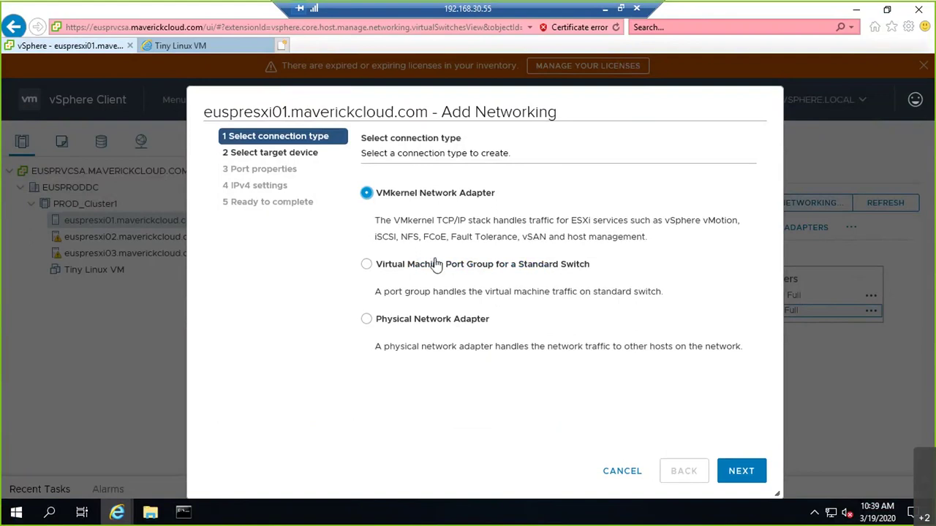
pyautogui.click(411, 273)
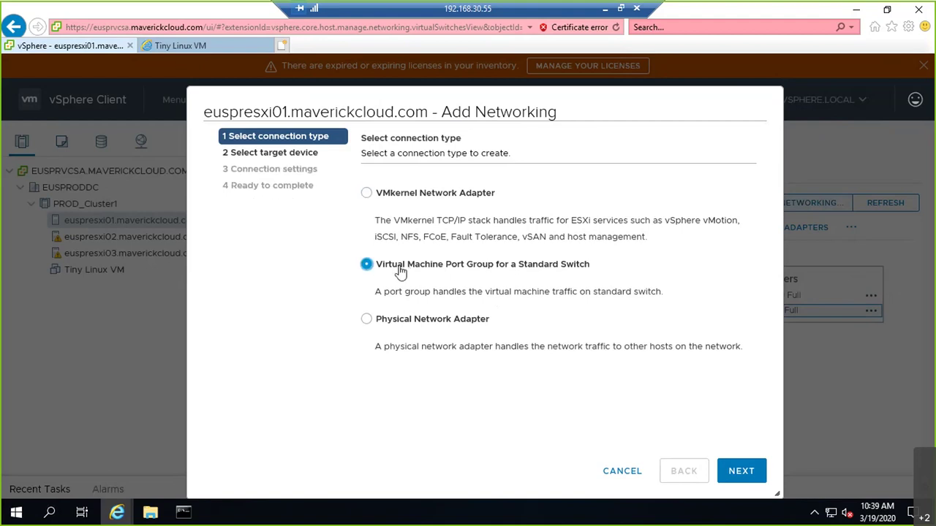
pyautogui.click(736, 475)
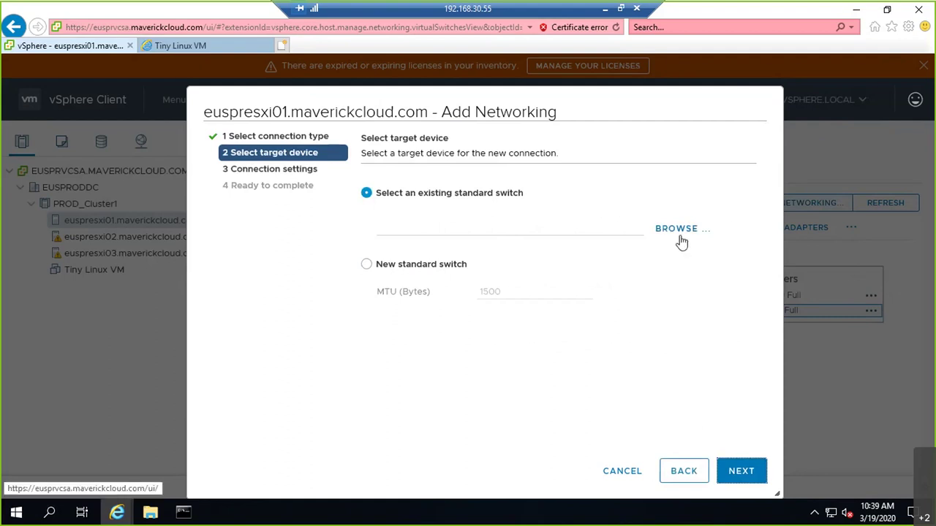
pyautogui.click(396, 268)
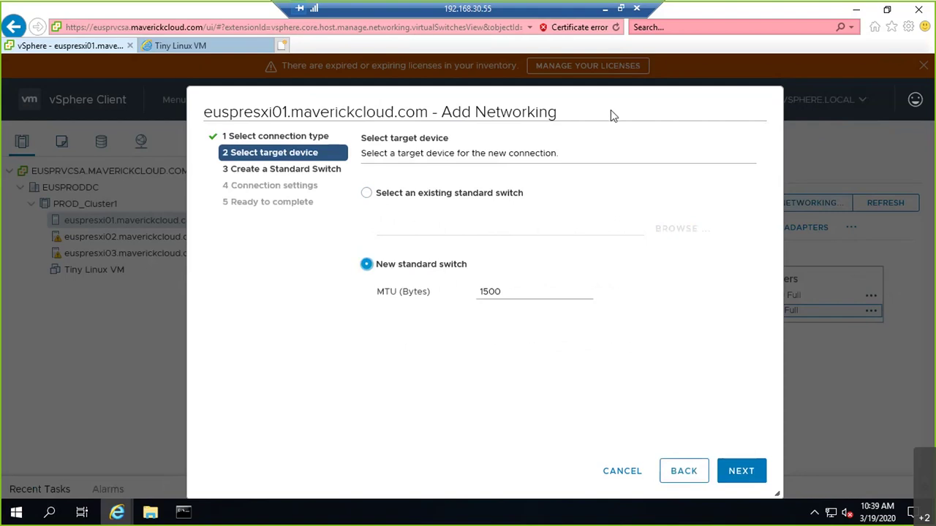
pyautogui.click(738, 473)
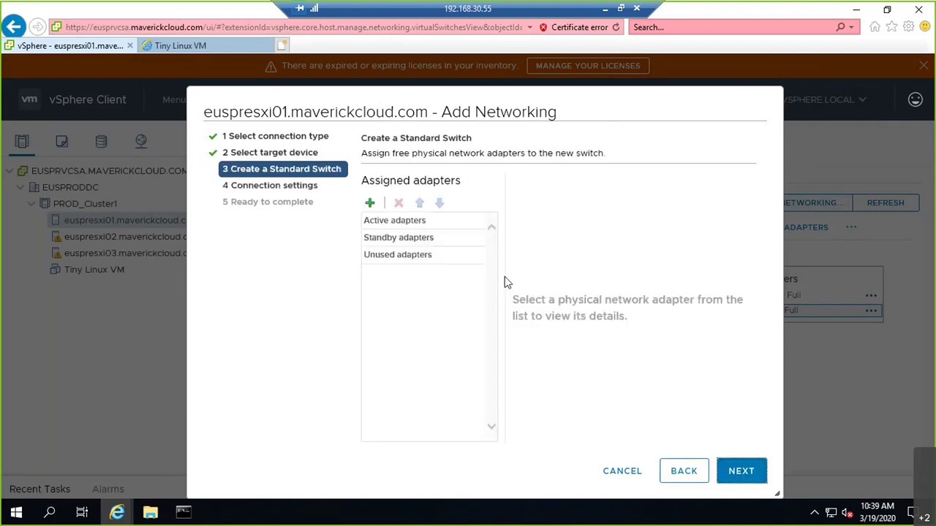
# Step: Assign vmnic2 and vmnic3 as active adapters for the new switch
pyautogui.click(371, 201)
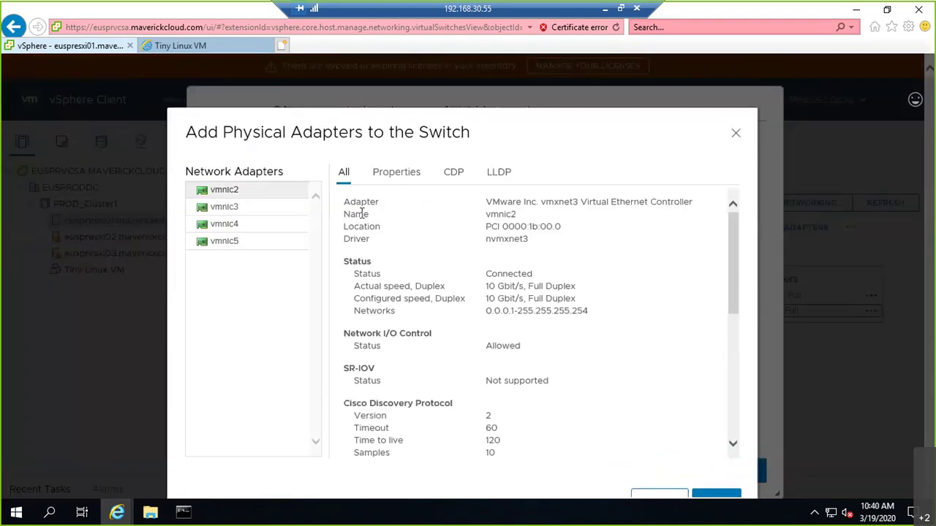
pyautogui.click(272, 208)
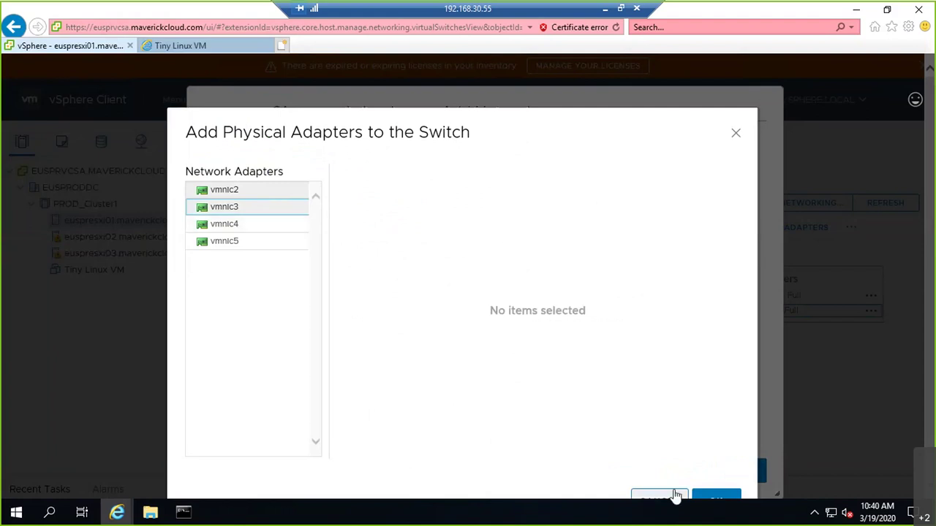
pyautogui.click(713, 497)
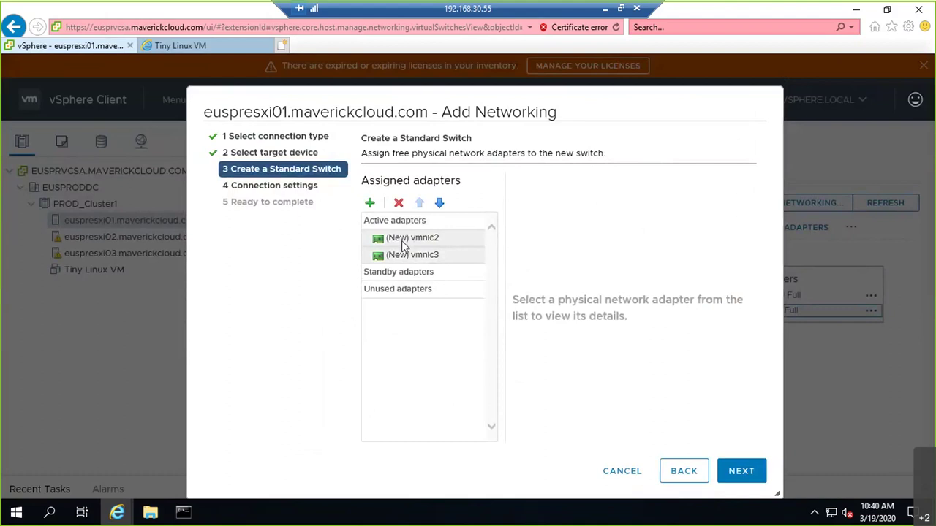
pyautogui.click(760, 469)
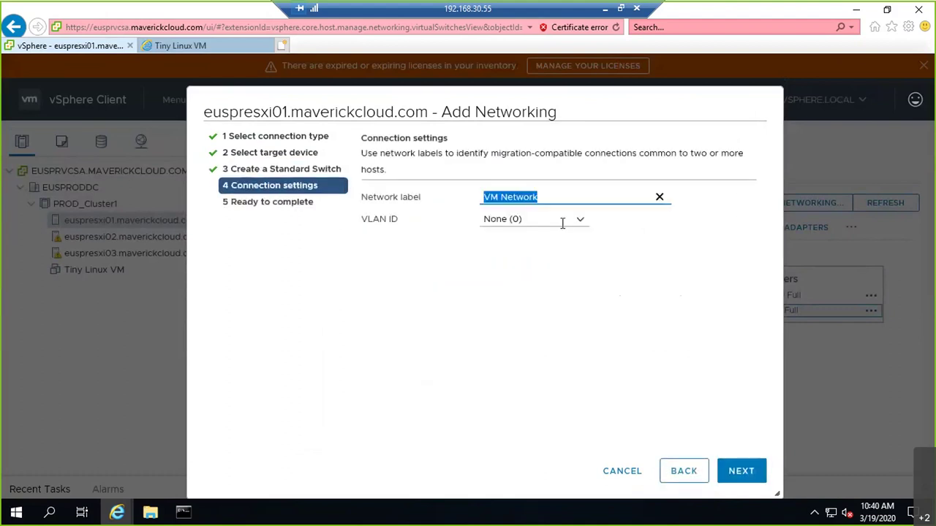
# Step: Name the port group VLAN10 with VLAN ID 10 and finish creating vSwitch1
pyautogui.write('VLAN1')
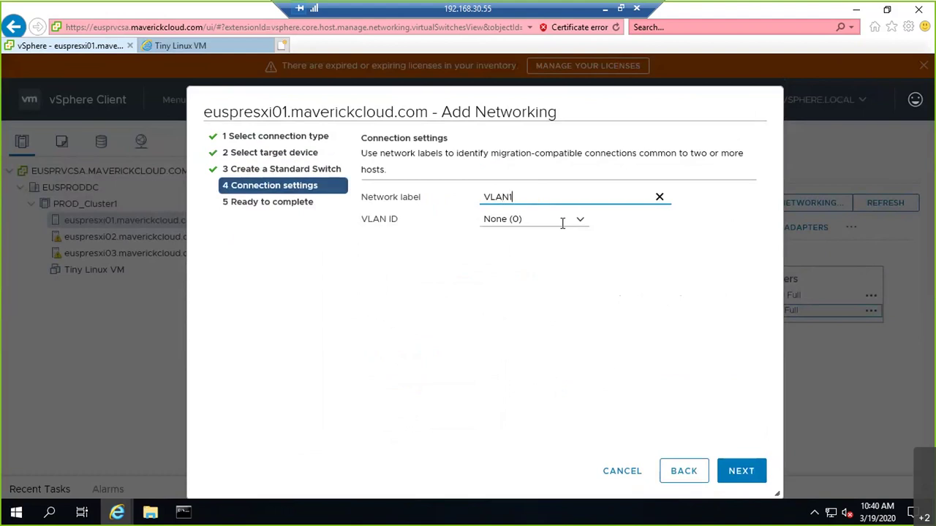
pyautogui.write('0')
pyautogui.click(563, 224)
pyautogui.write('10')
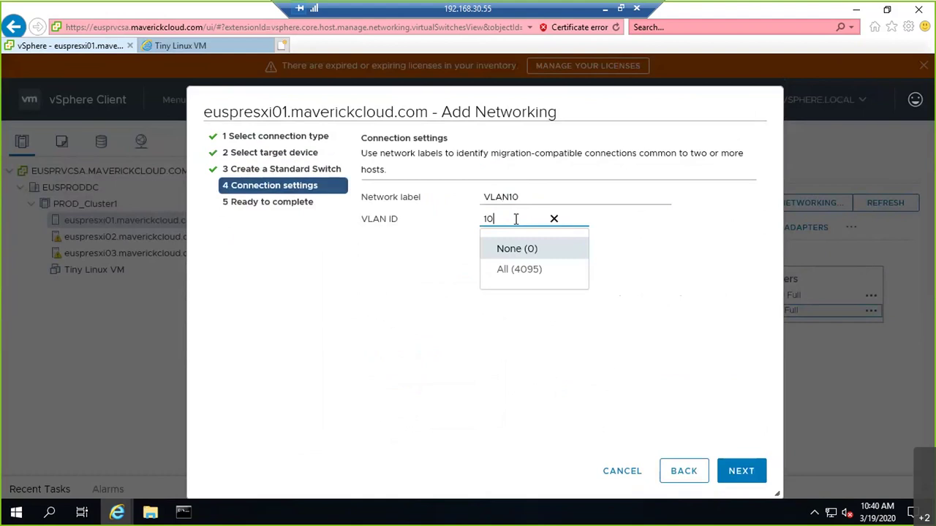
pyautogui.click(415, 245)
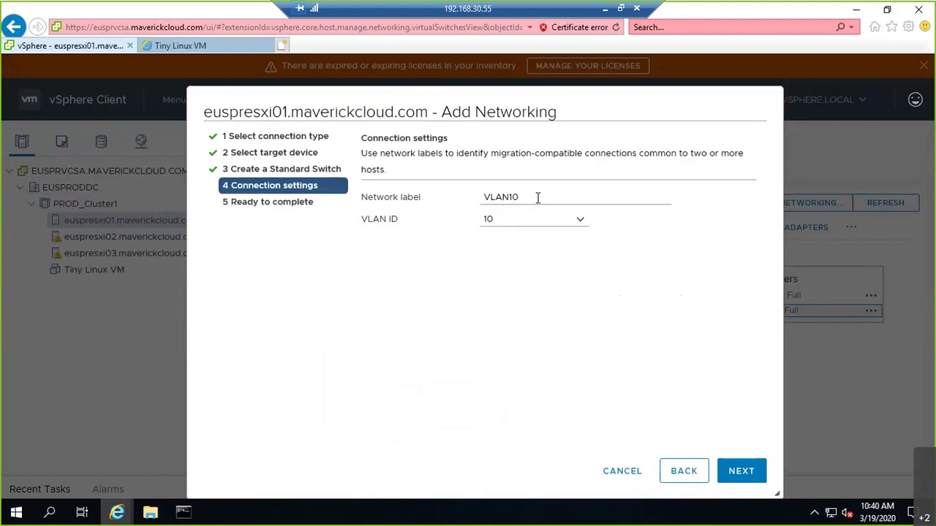
pyautogui.moveTo(518, 197); pyautogui.dragTo(476, 194)
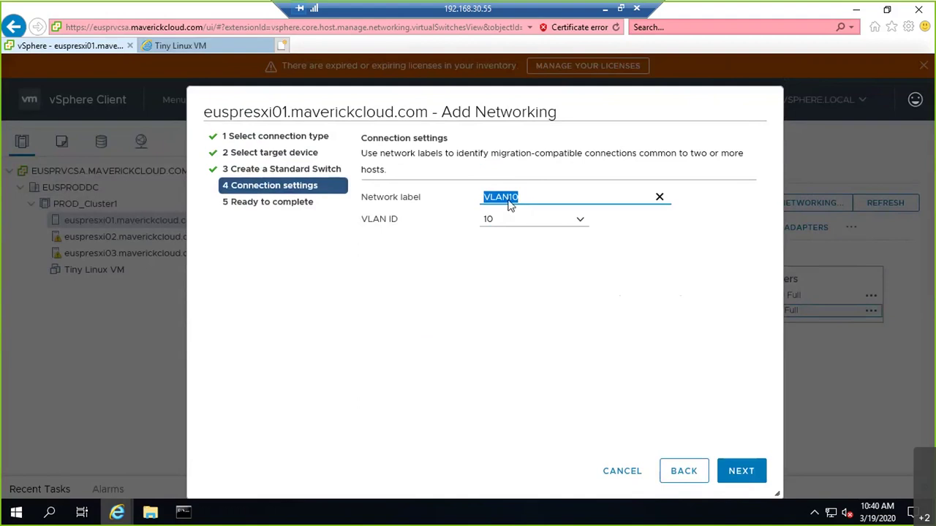
pyautogui.click(522, 204)
pyautogui.click(510, 221)
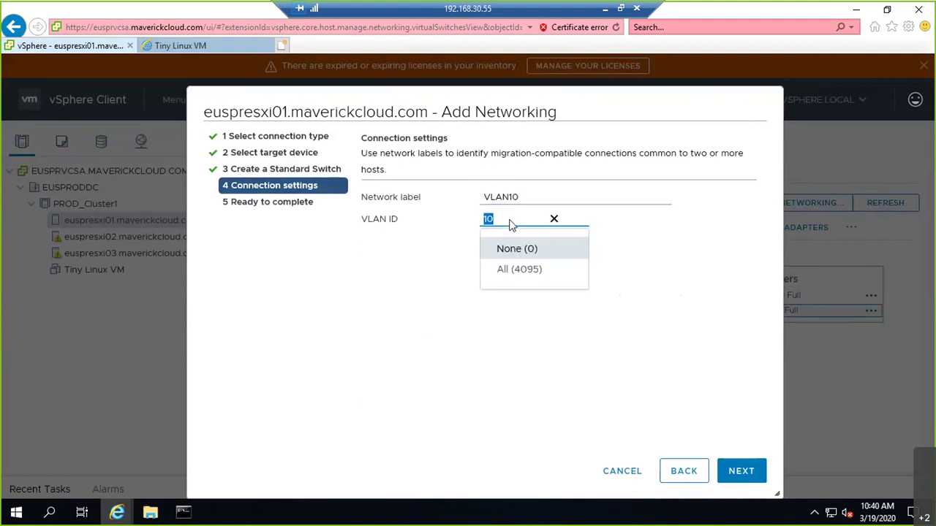
pyautogui.click(741, 471)
pyautogui.click(744, 472)
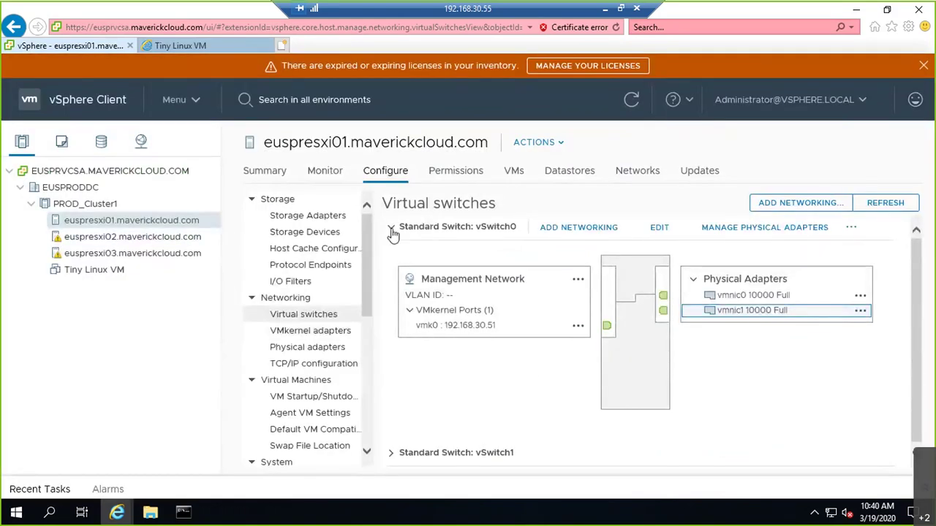
pyautogui.click(391, 229)
# Step: Expand vSwitch1 to review port group VLAN10 (VLAN ID 10) on vmnic2 and vmnic3
pyautogui.click(391, 256)
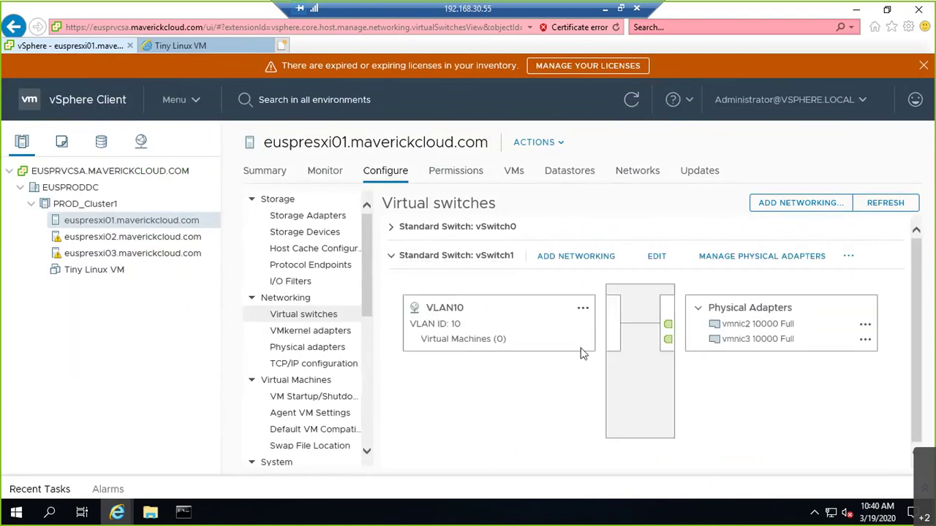
pyautogui.doubleClick(455, 324)
pyautogui.click(817, 344)
# Step: Start adding a Virtual Machine Port Group targeting existing switch vSwitch1
pyautogui.click(799, 206)
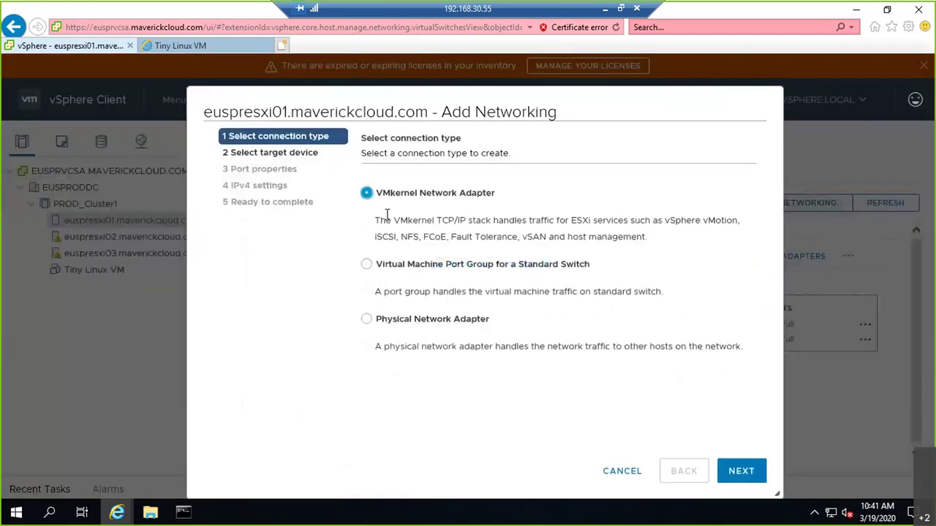
pyautogui.click(406, 270)
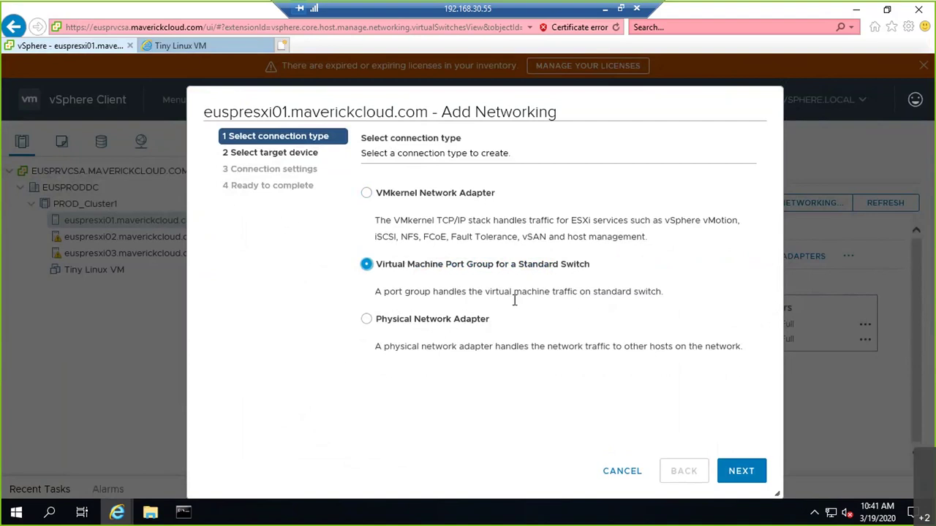
pyautogui.click(738, 472)
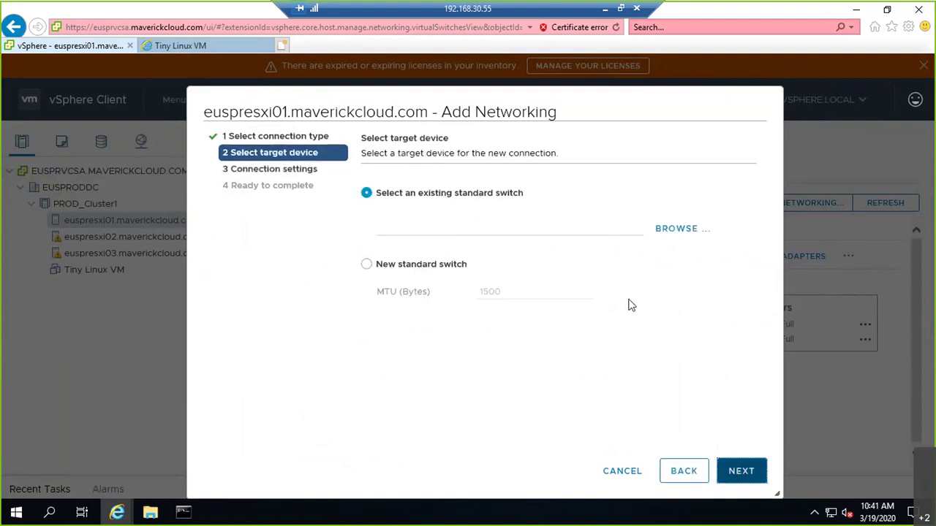
pyautogui.click(666, 232)
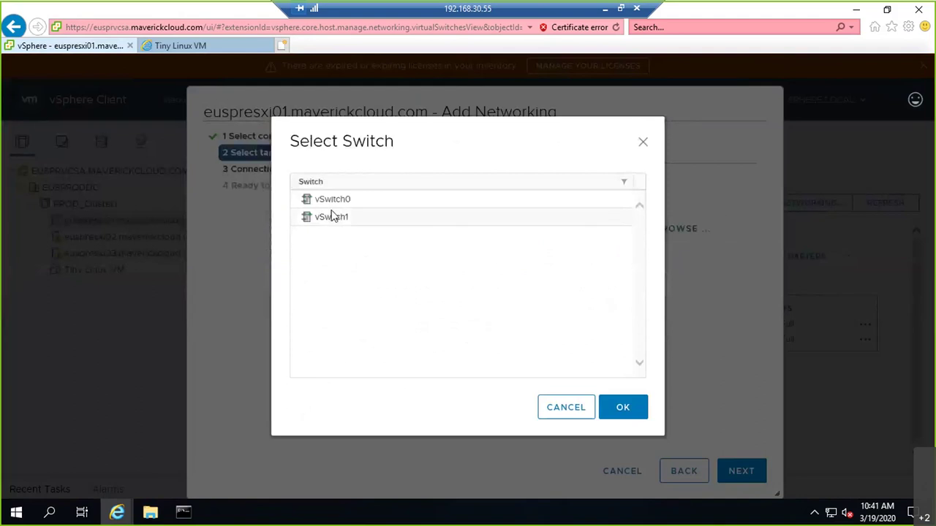
pyautogui.click(330, 218)
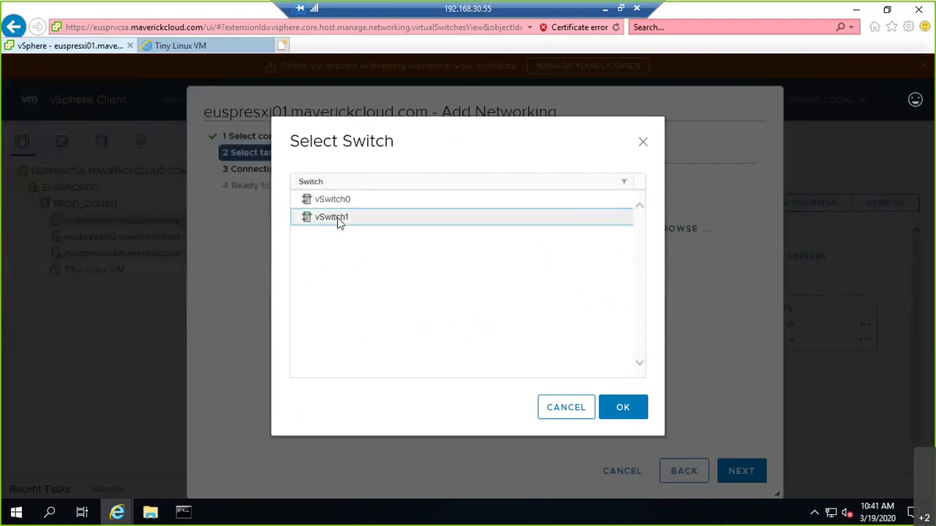
pyautogui.click(624, 409)
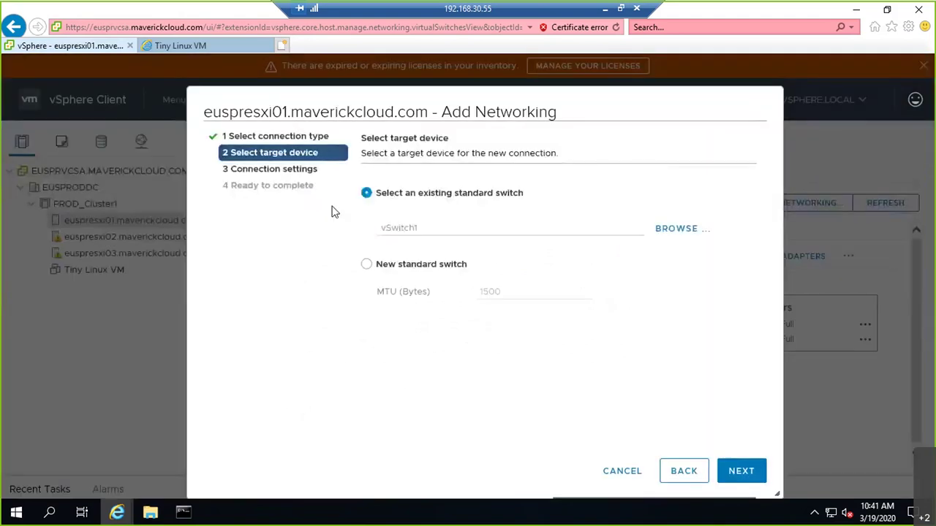
pyautogui.click(739, 471)
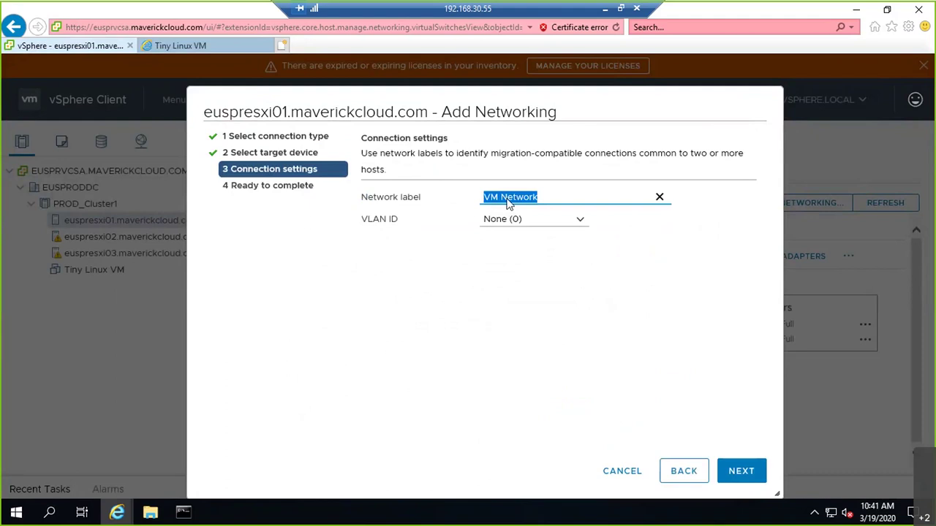
# Step: Label the port group VLAN20 with VLAN ID 20 and finish the wizard
pyautogui.write('VLAN20')
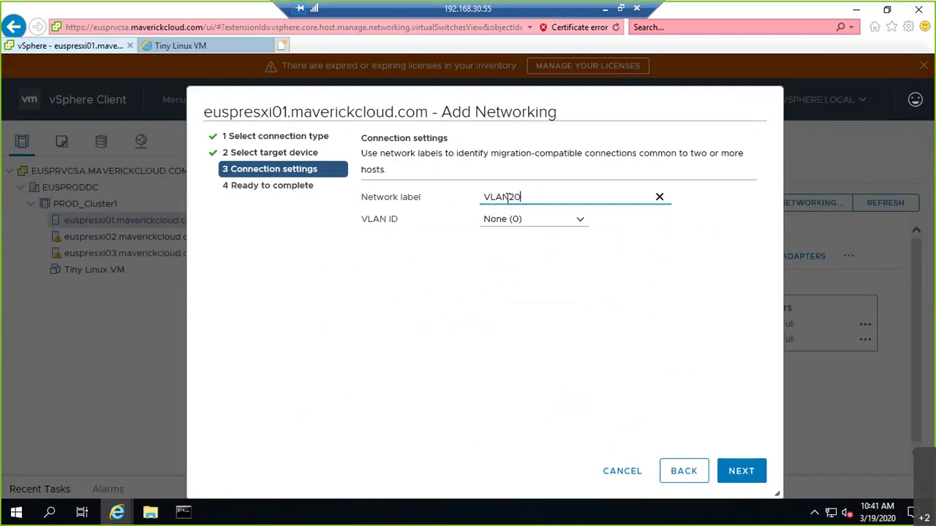
pyautogui.click(532, 214)
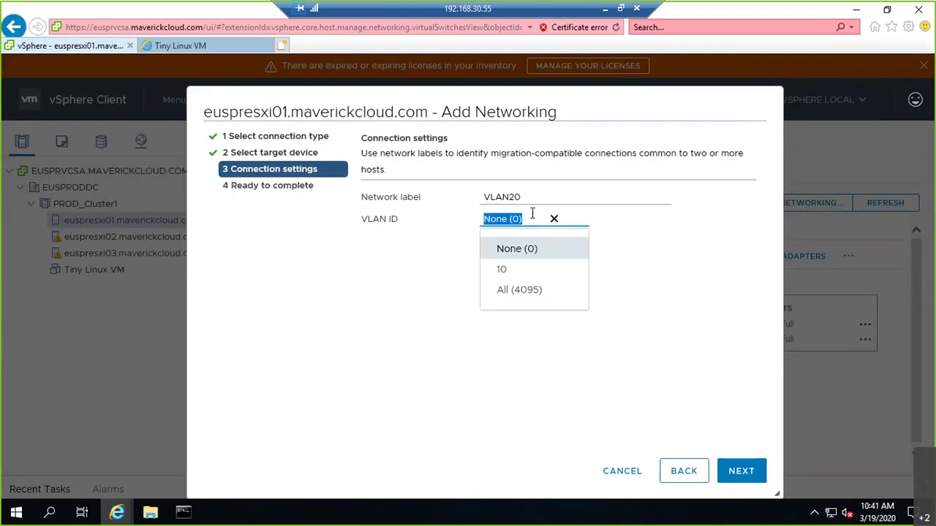
pyautogui.press('BackSpace')
pyautogui.write('20')
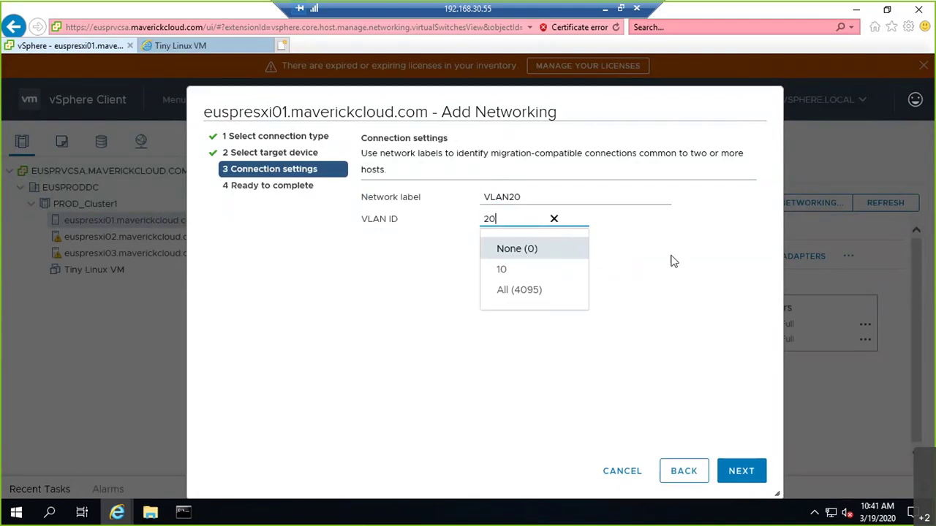
pyautogui.click(673, 261)
pyautogui.click(741, 474)
pyautogui.click(727, 468)
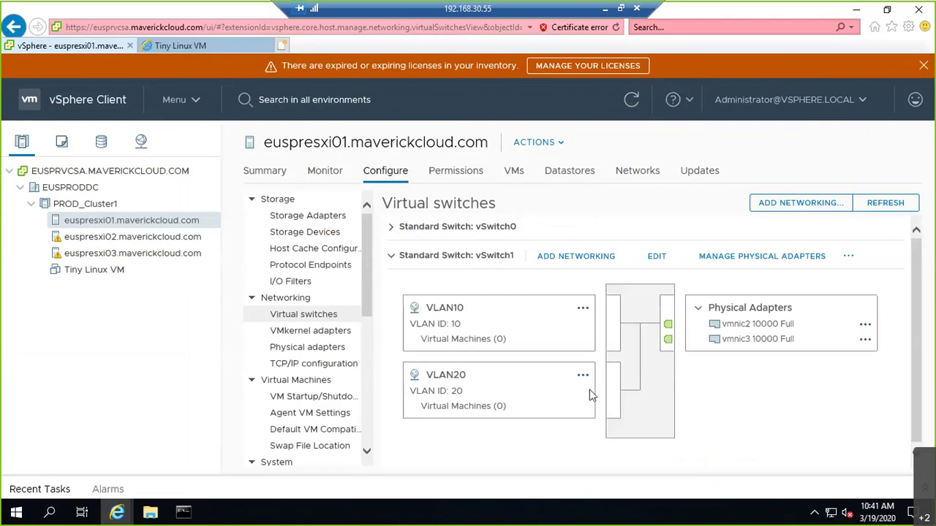
# Step: On the whiteboard, write 10 and 20 beside P's ports and tick both host boxes
pyautogui.click(601, 8)
pyautogui.hotkey('alt', 'Tab')
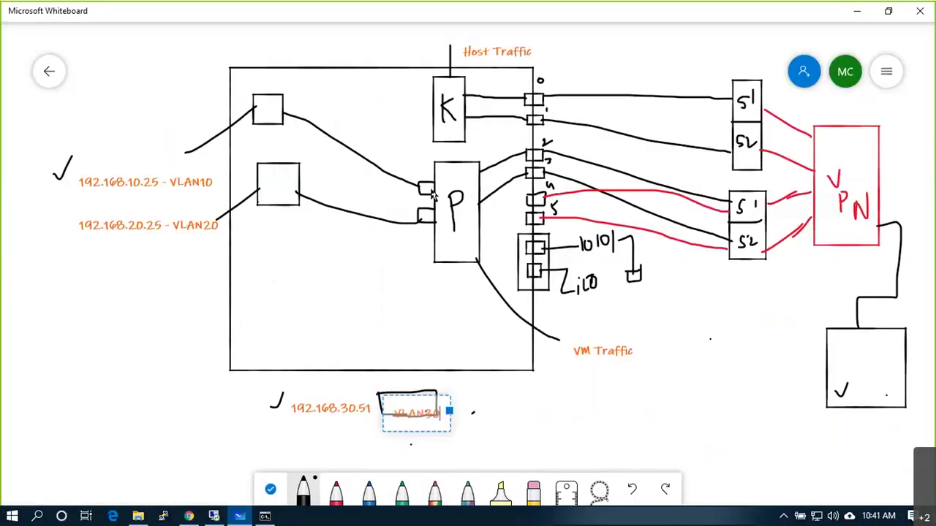
pyautogui.moveTo(413, 163)
pyautogui.mouseDown()
pyautogui.moveTo(414, 173)
pyautogui.moveTo(423, 163)
pyautogui.mouseUp()
pyautogui.moveTo(414, 229); pyautogui.dragTo(421, 238)
pyautogui.moveTo(427, 230); pyautogui.dragTo(426, 229)
pyautogui.moveTo(272, 76); pyautogui.dragTo(302, 65)
pyautogui.moveTo(278, 145); pyautogui.dragTo(300, 135)
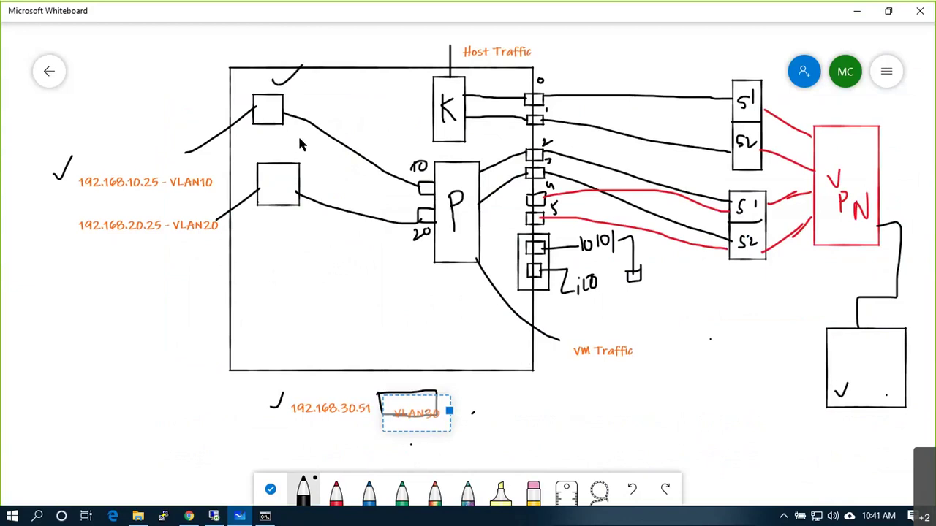
pyautogui.click(858, 13)
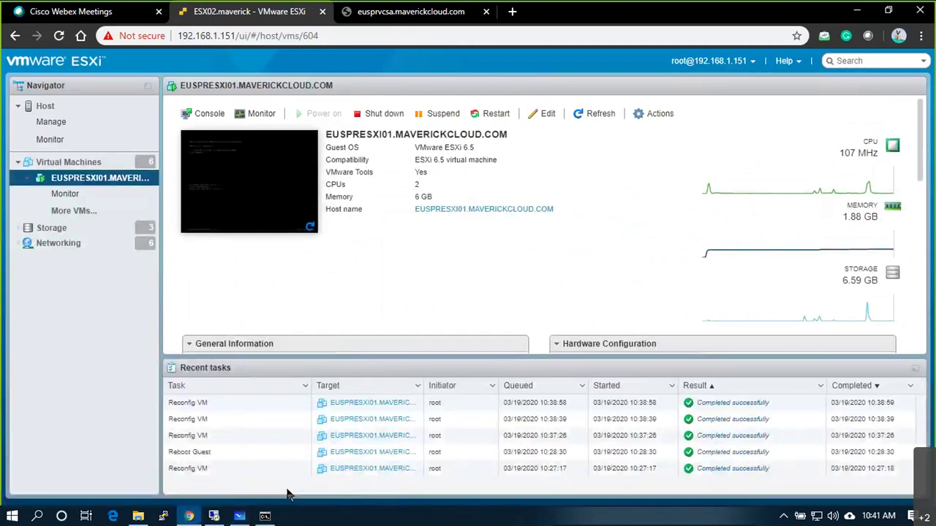
# Step: Delete Tiny Linux VM from disk, then bring up host euspresxi01's context menu
pyautogui.click(214, 516)
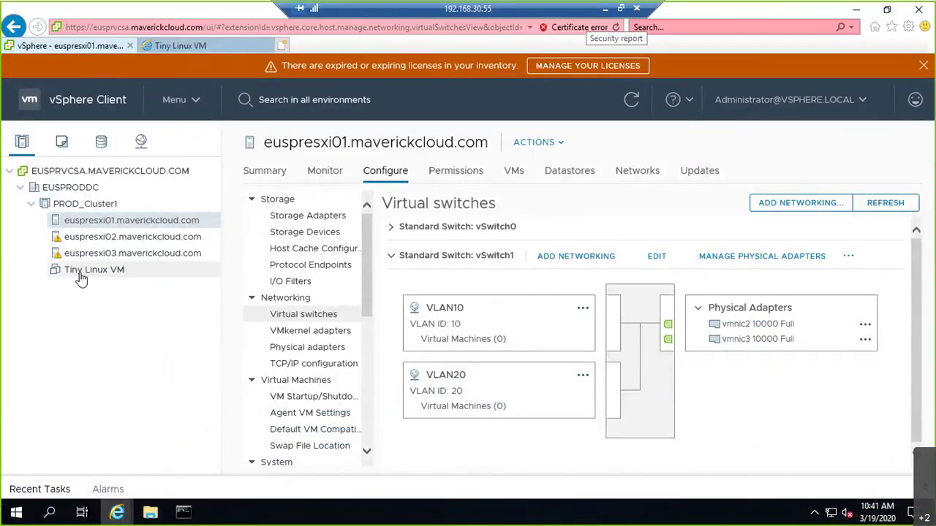
pyautogui.rightClick(80, 279)
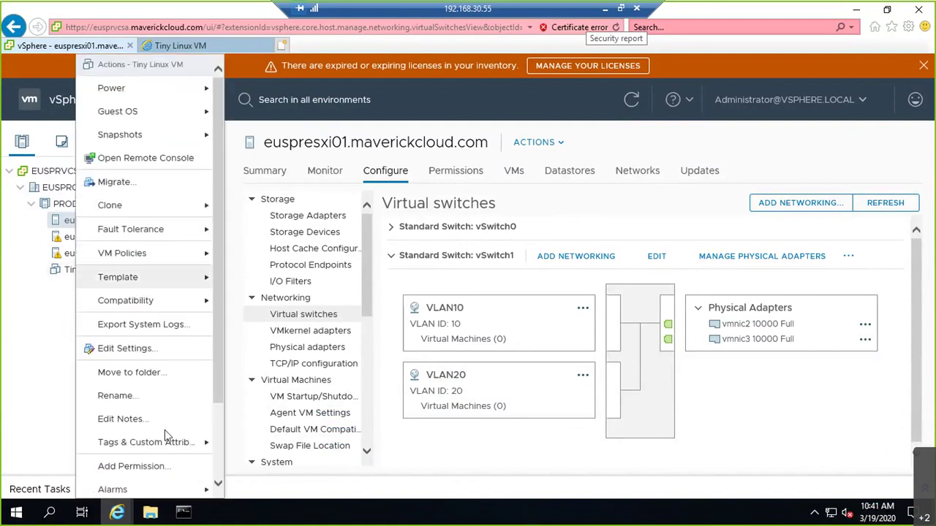
pyautogui.scroll(-3, 216, 468)
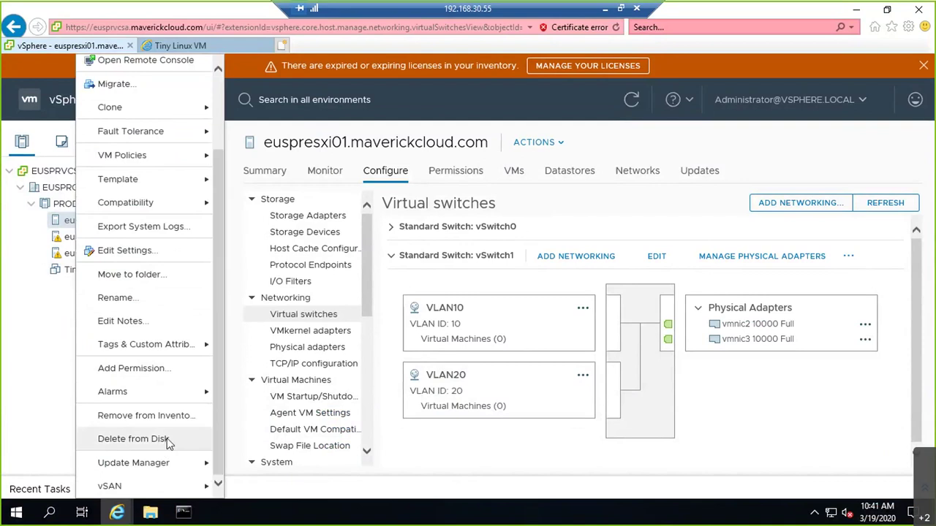
pyautogui.click(167, 438)
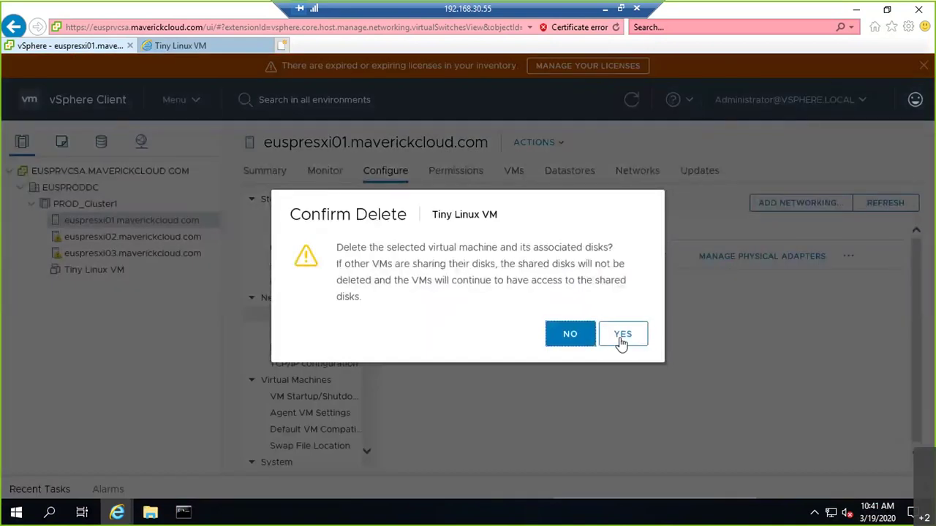
pyautogui.click(622, 336)
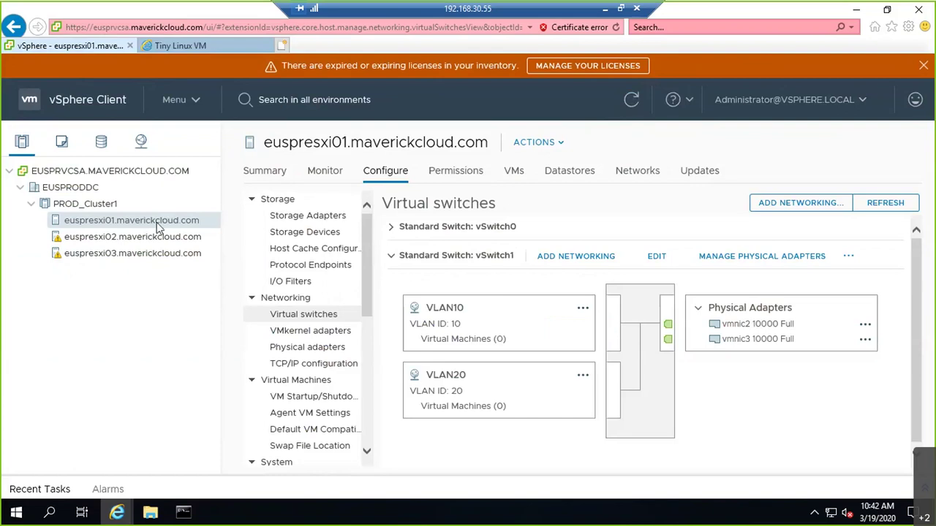
pyautogui.rightClick(156, 225)
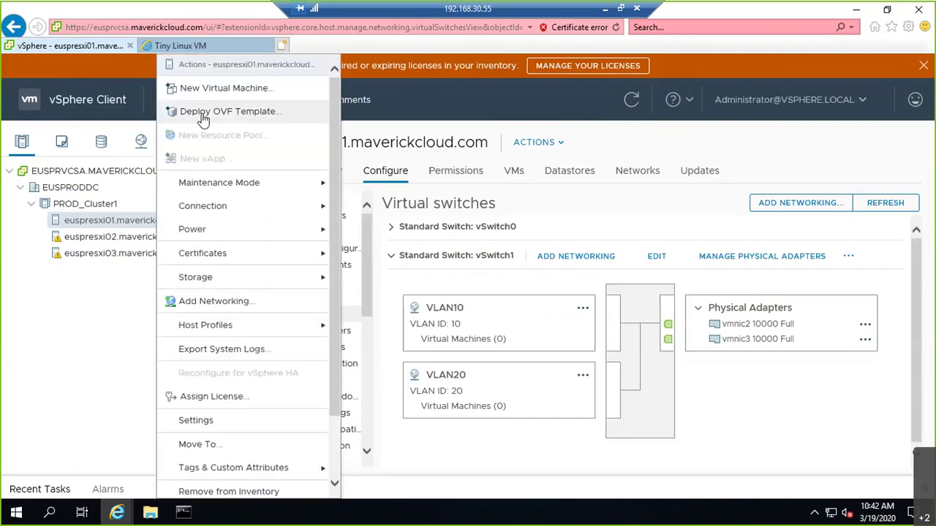
# Step: Deploy local OVF Tiny Linux VM.ova as VM 'WebServer' on compute resource euspresxi01
pyautogui.click(203, 119)
pyautogui.click(431, 287)
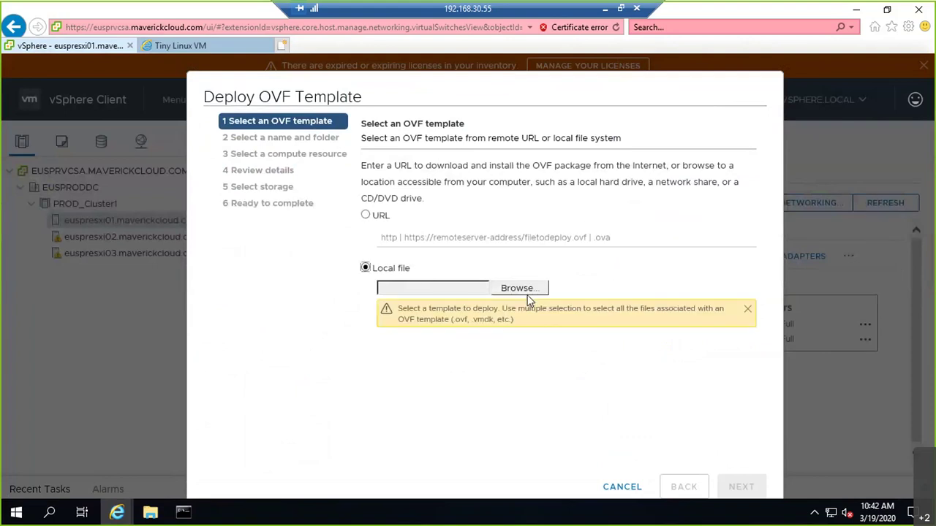
pyautogui.click(521, 288)
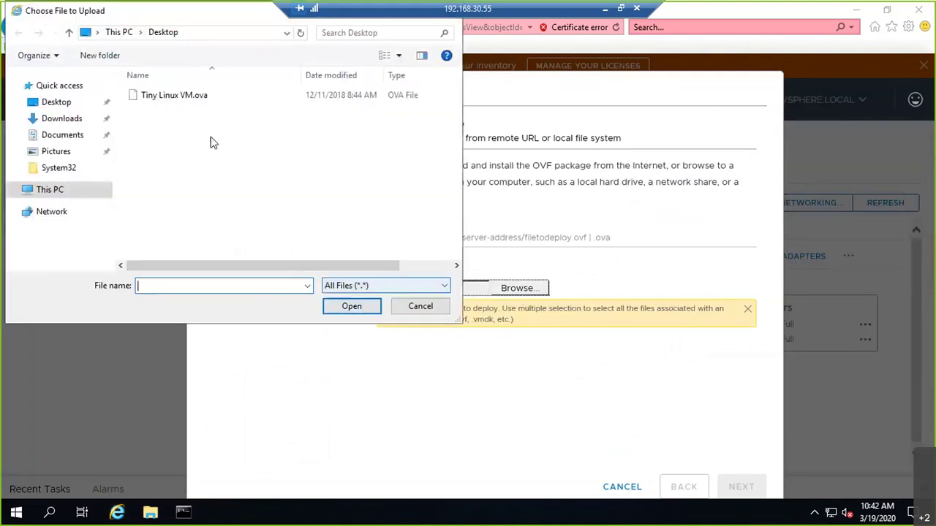
pyautogui.doubleClick(186, 94)
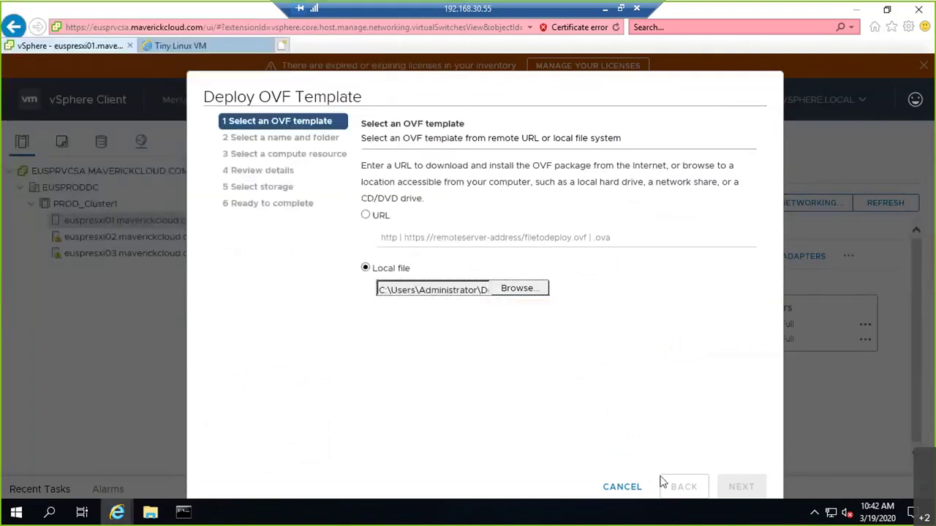
pyautogui.click(740, 487)
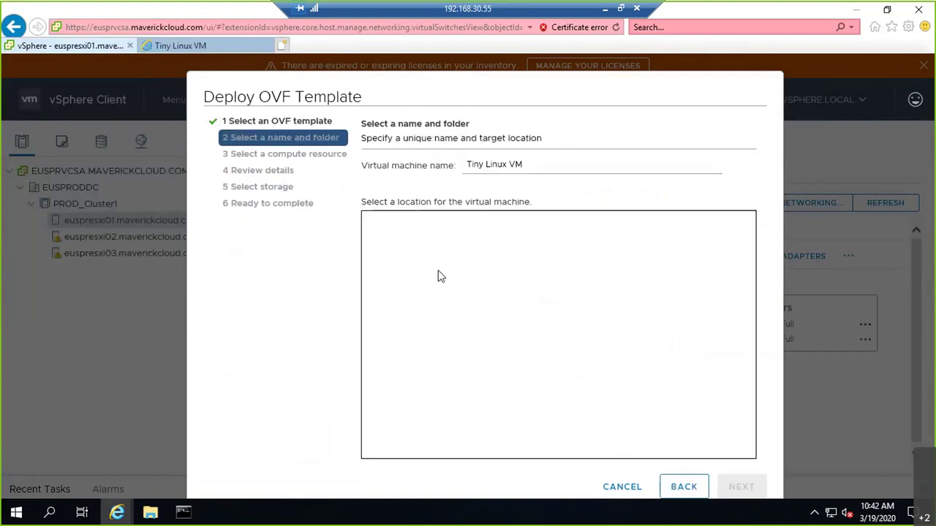
pyautogui.moveTo(531, 164); pyautogui.dragTo(468, 163)
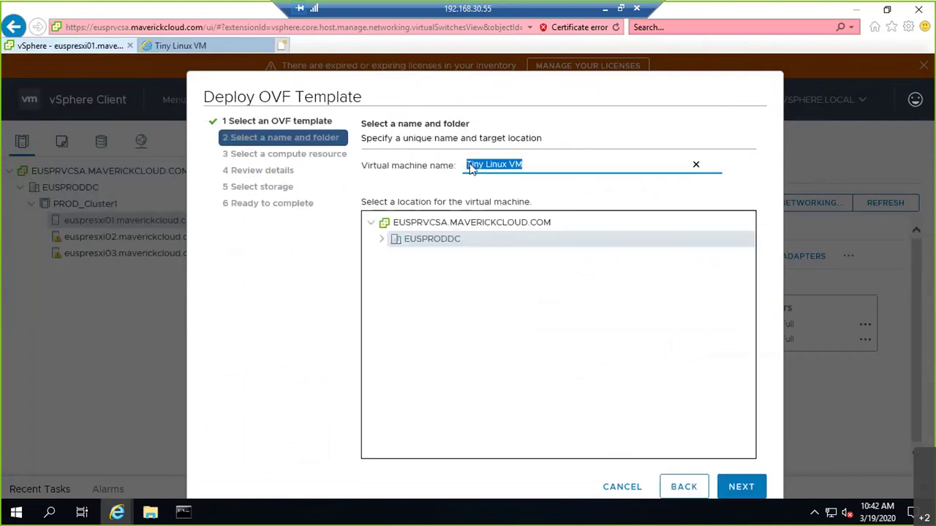
pyautogui.write('WebServer')
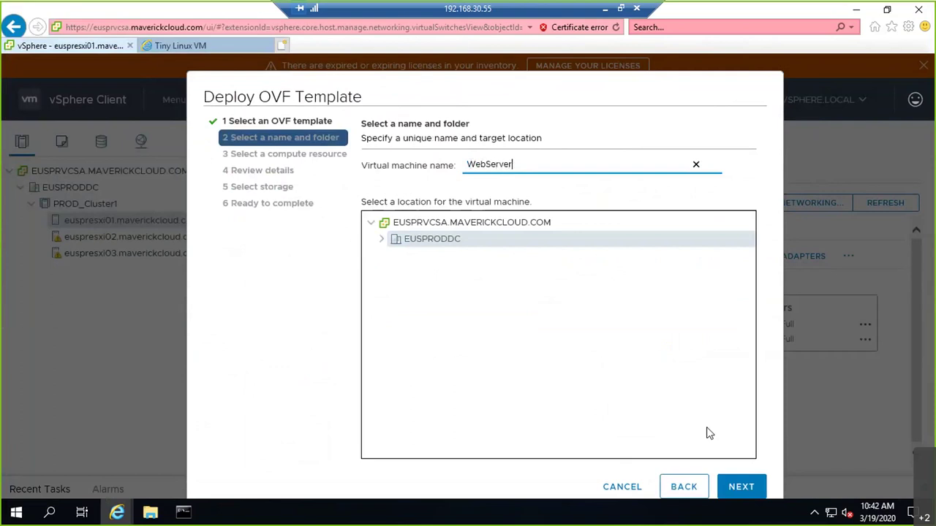
pyautogui.click(744, 488)
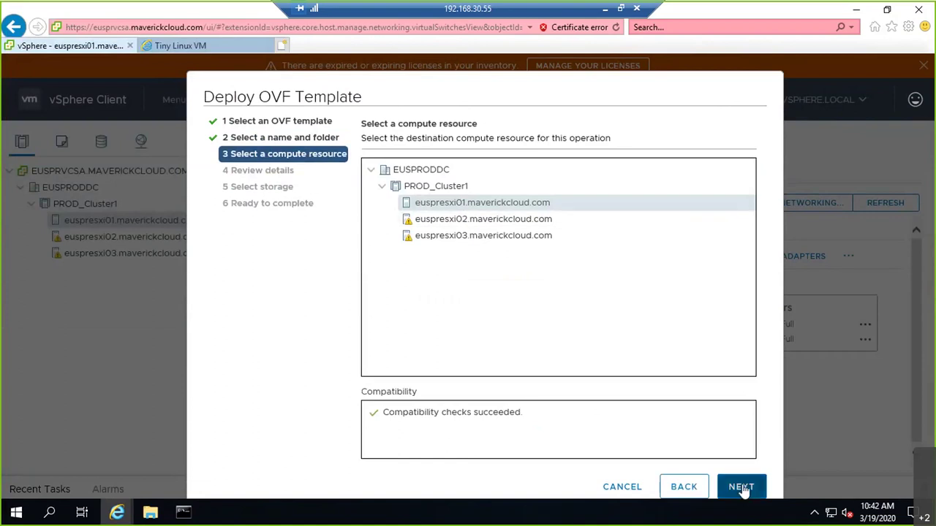
pyautogui.click(742, 487)
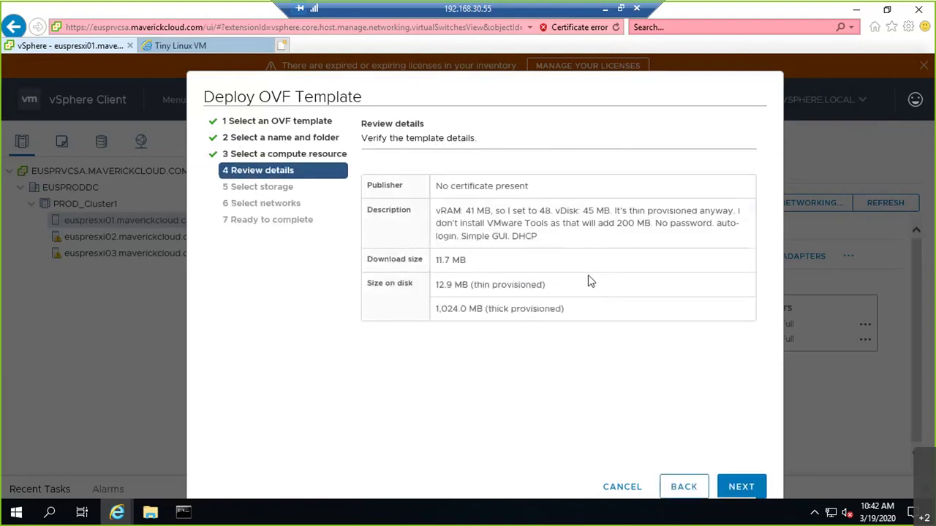
# Step: Store WebServer on datastore HOST01_LOCAL with Thin Provision disk format
pyautogui.click(720, 485)
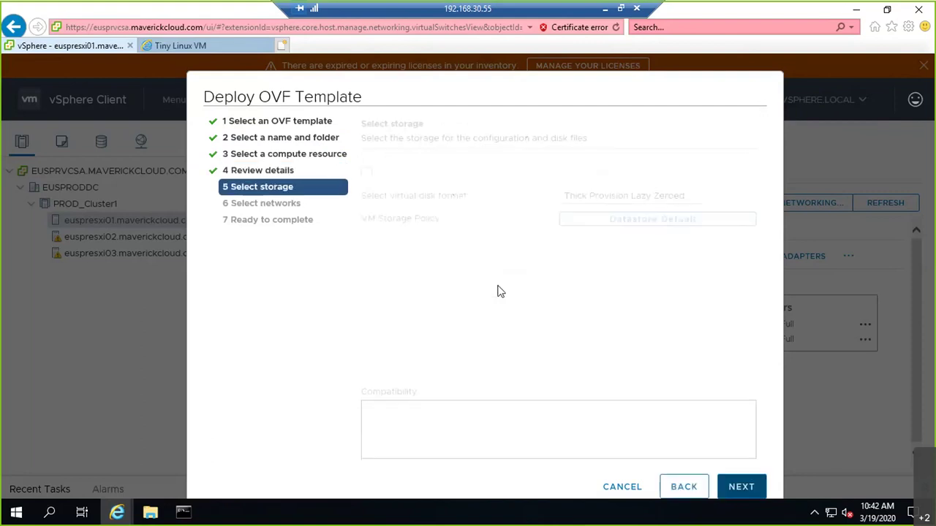
pyautogui.click(680, 198)
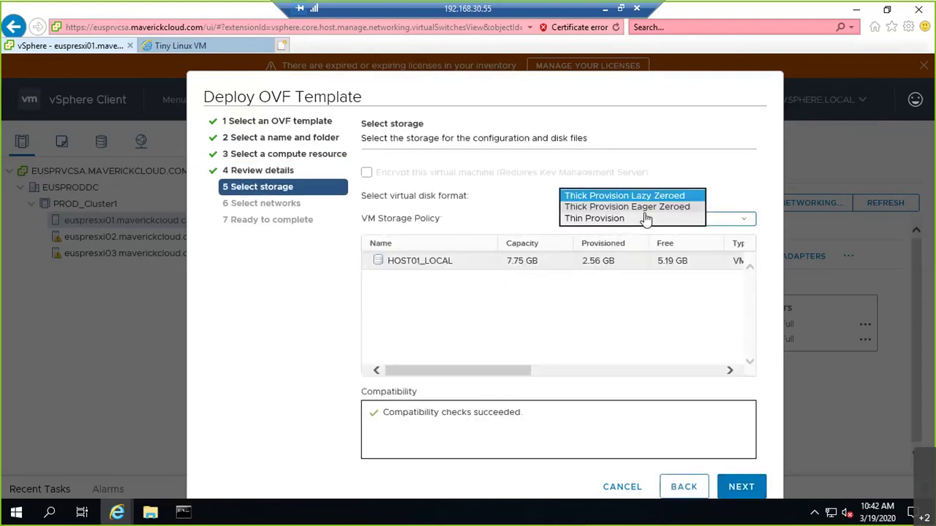
pyautogui.click(635, 218)
pyautogui.click(744, 487)
pyautogui.click(446, 264)
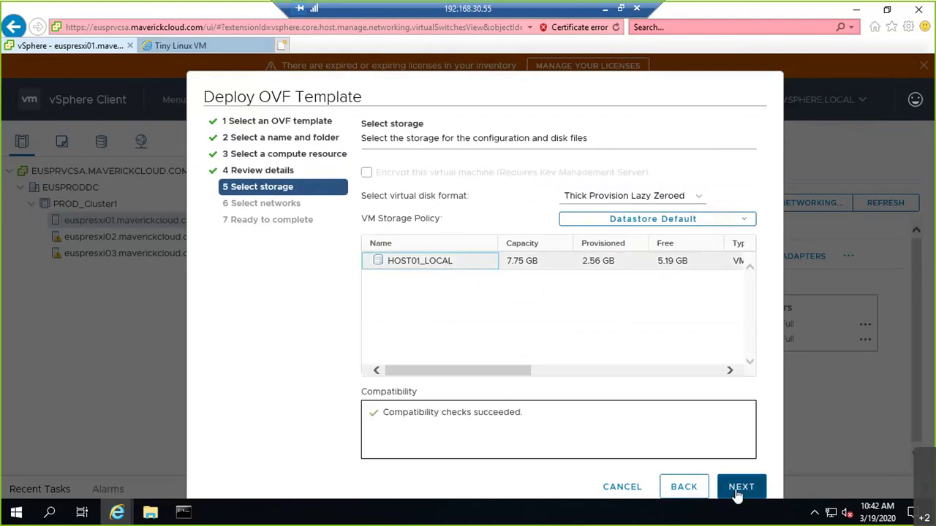
pyautogui.click(701, 201)
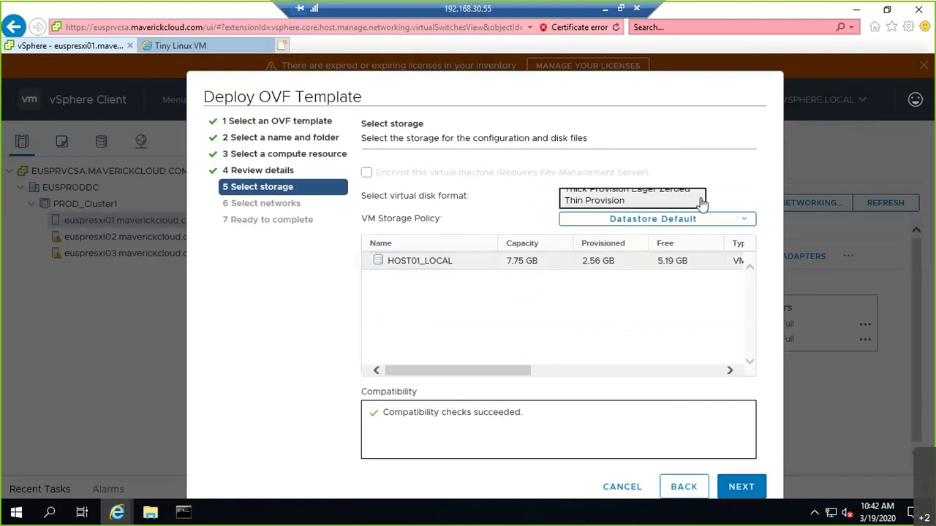
pyautogui.click(644, 220)
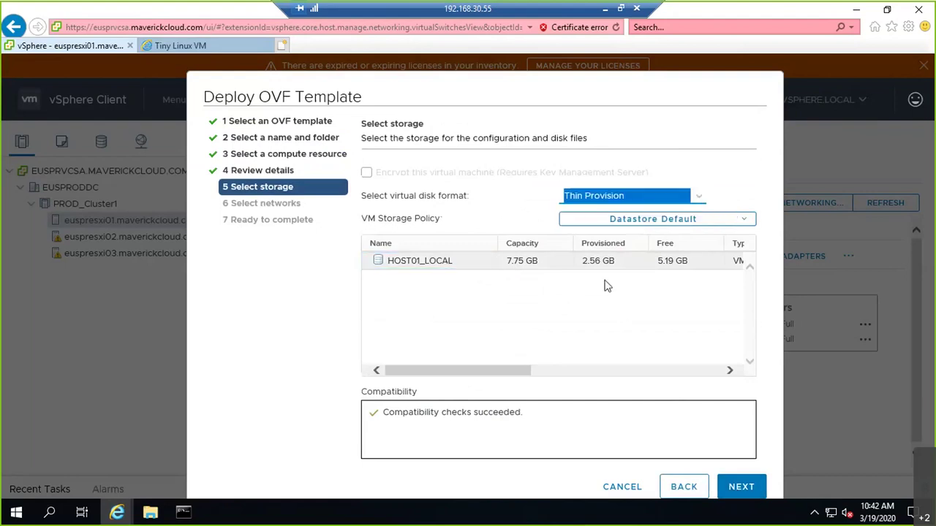
pyautogui.click(746, 487)
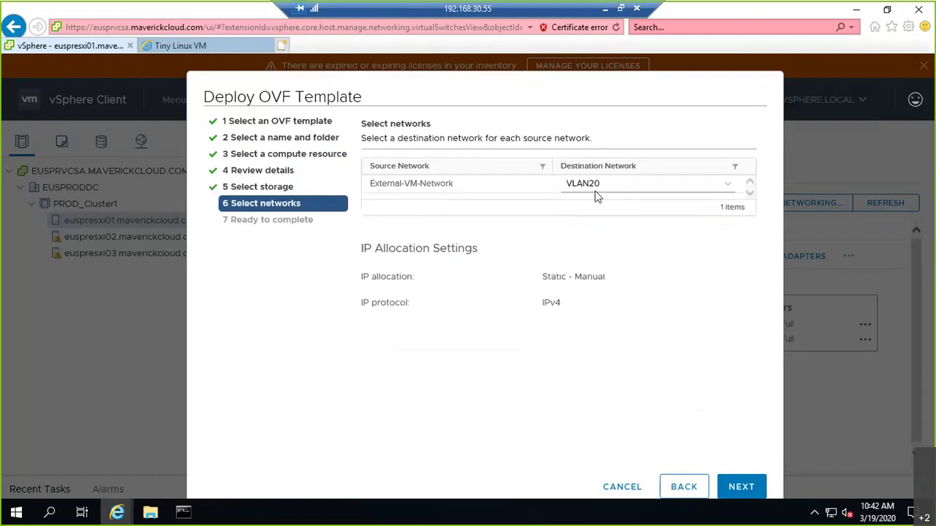
# Step: Map the source network to VLAN10 and review the Ready to complete summary
pyautogui.click(729, 188)
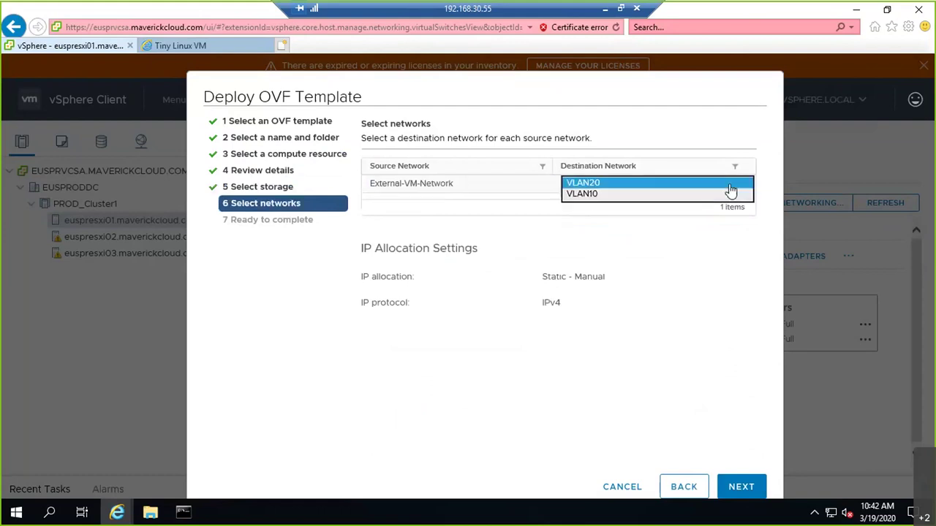
pyautogui.click(598, 196)
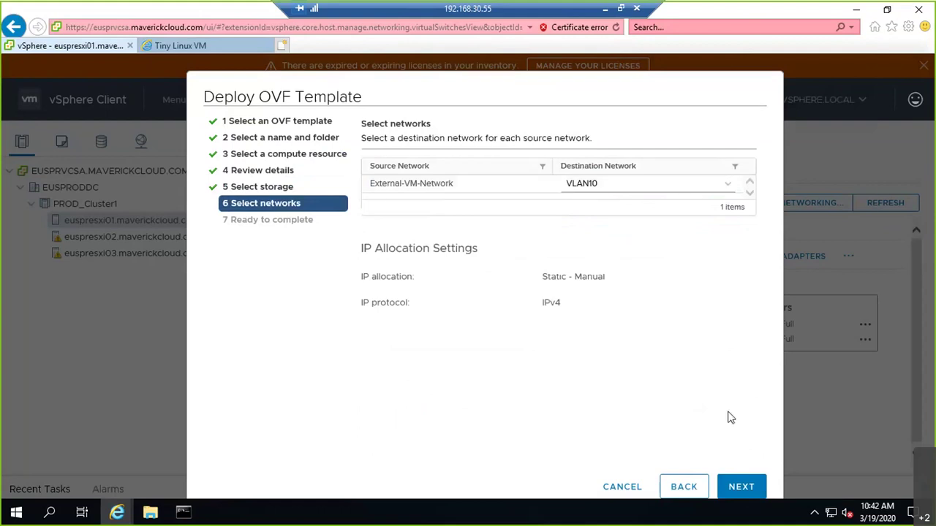
pyautogui.click(741, 488)
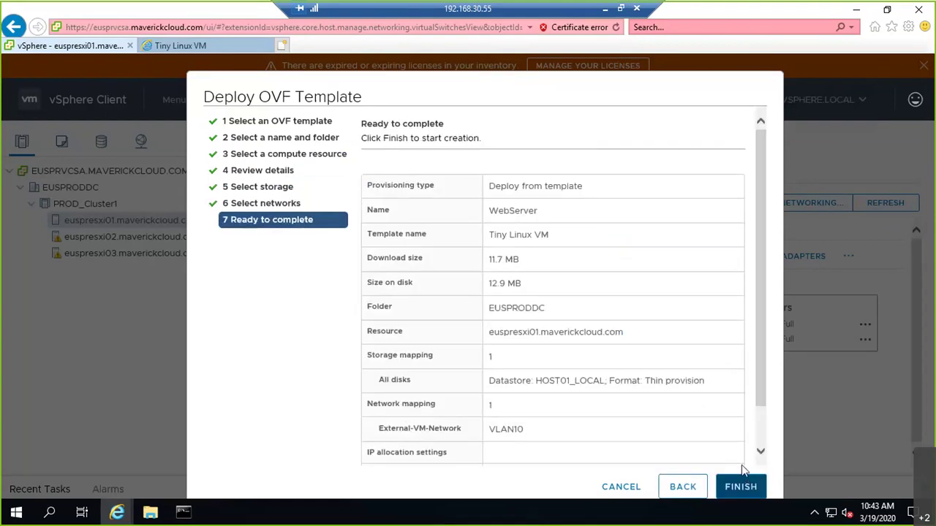
pyautogui.scroll(-2, 729, 392)
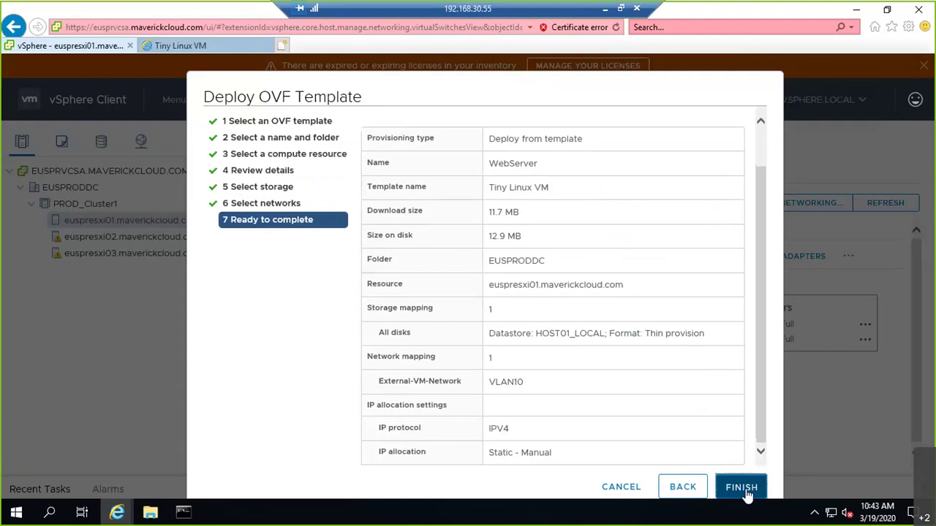
# Step: Finish the WebServer OVF deployment and select WebServer in the inventory to view its summary
pyautogui.click(744, 490)
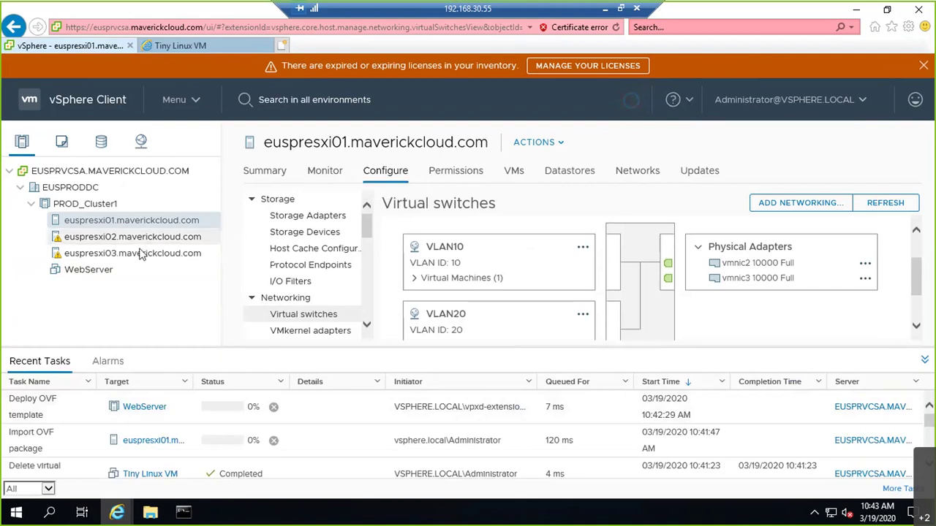
pyautogui.click(129, 268)
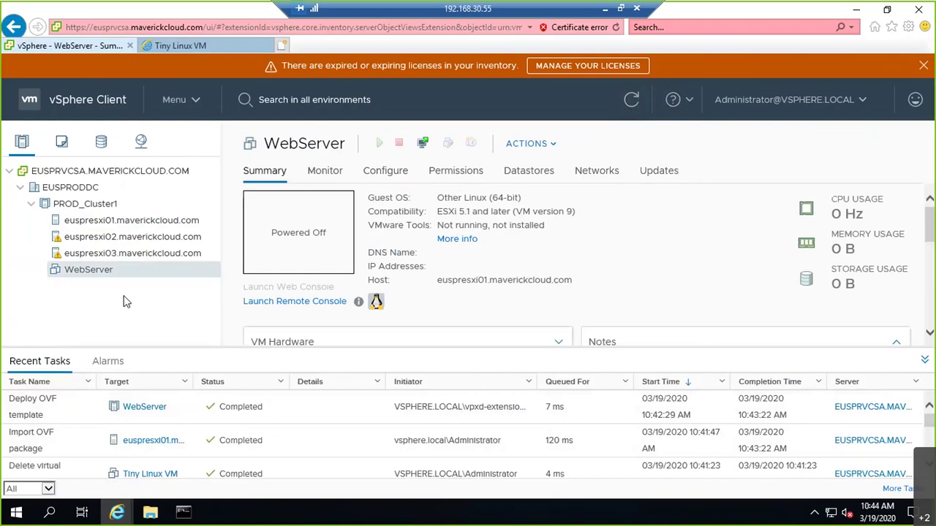
# Step: Refresh the view and power on the WebServer VM
pyautogui.click(633, 101)
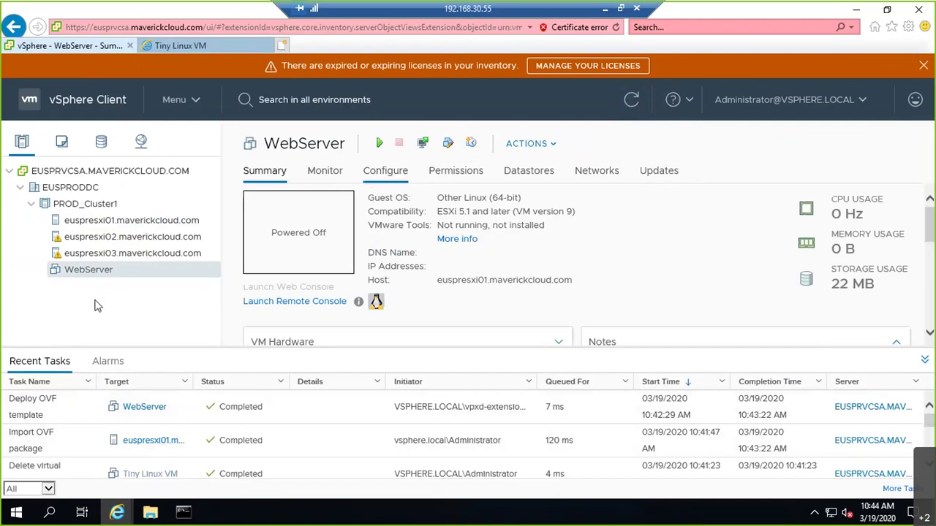
pyautogui.click(379, 146)
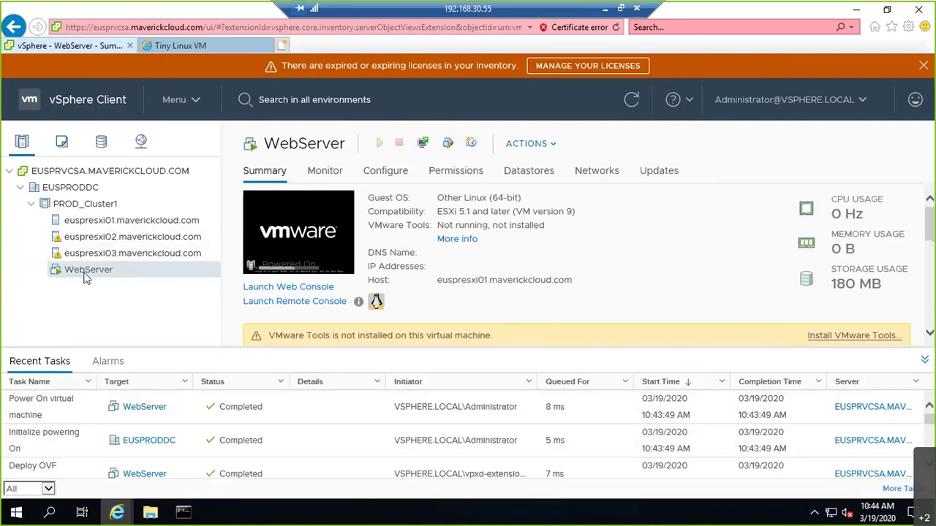
# Step: Start cloning WebServer to a new virtual machine named AppServer
pyautogui.rightClick(88, 208)
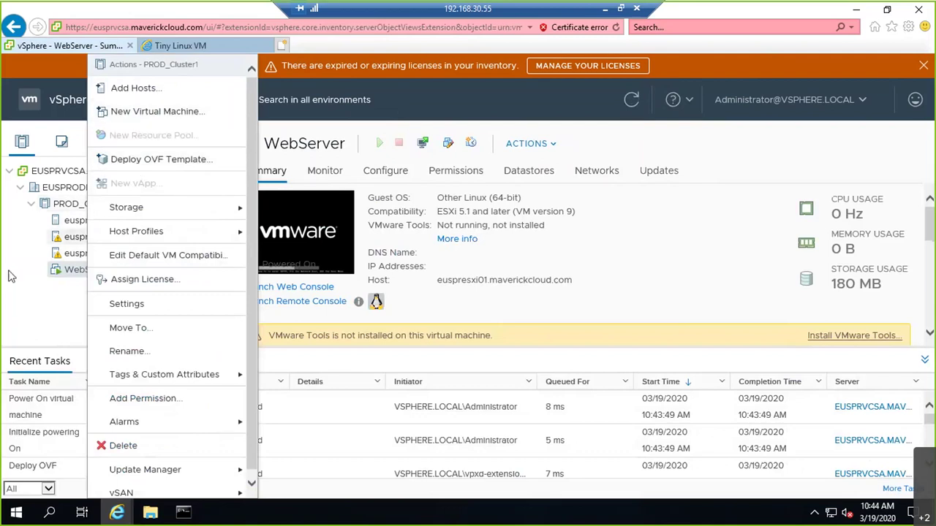
pyautogui.click(40, 271)
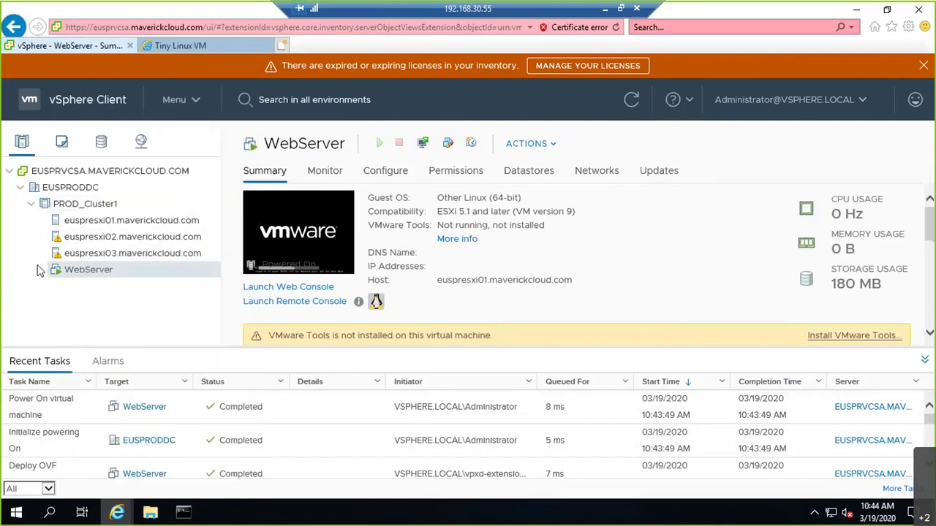
pyautogui.rightClick(67, 273)
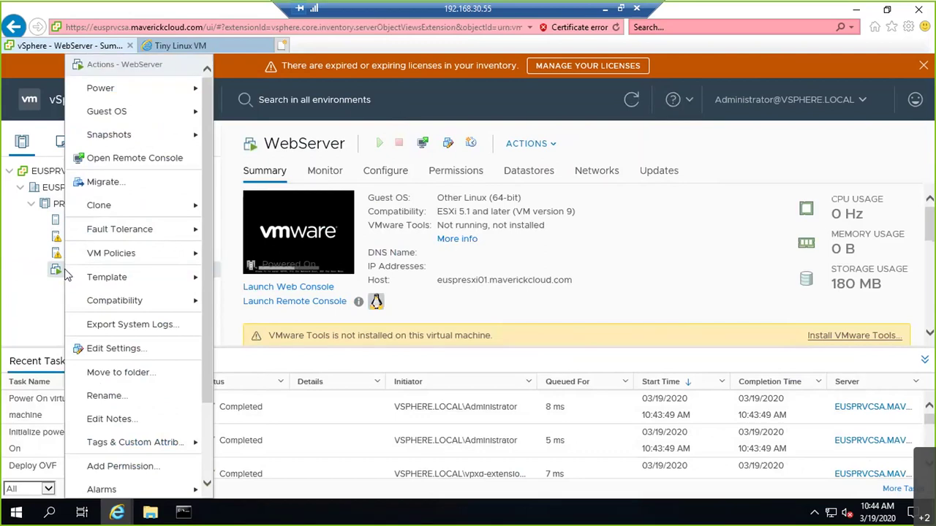
pyautogui.moveTo(106, 209)
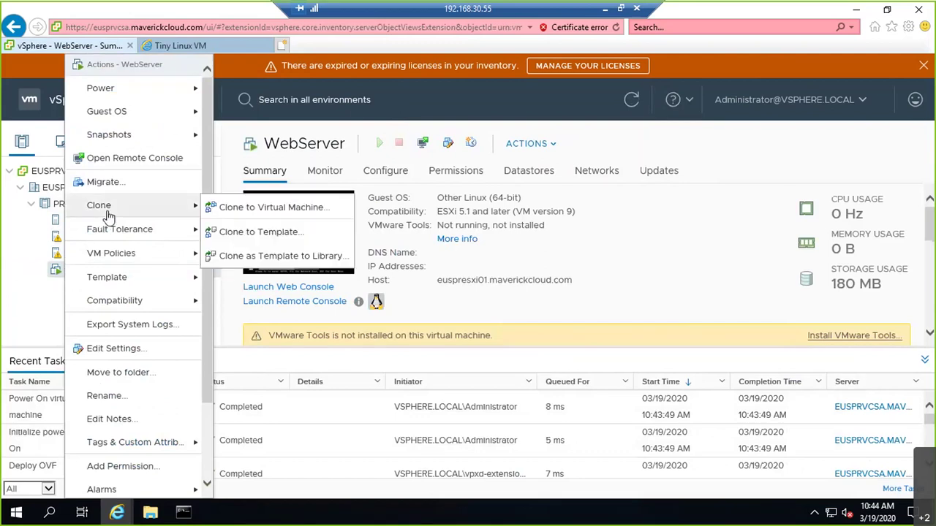
pyautogui.click(227, 209)
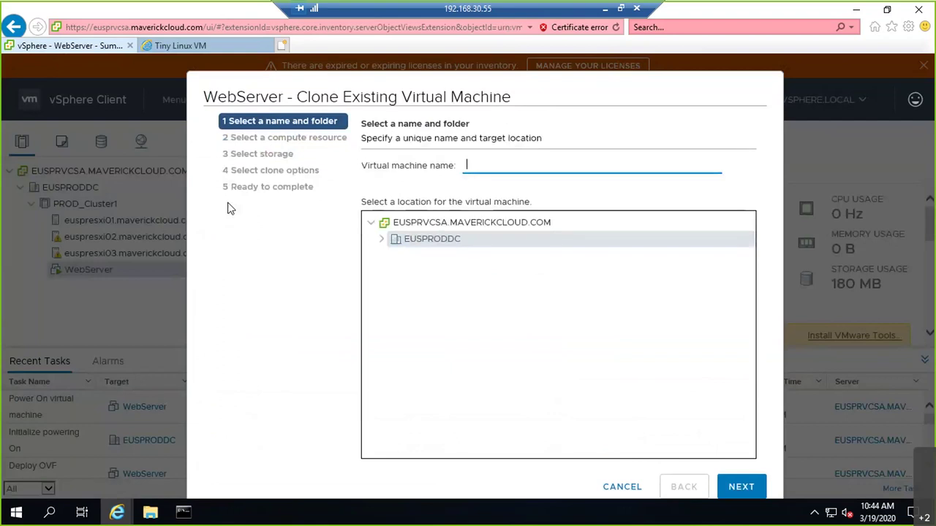
pyautogui.write('AppServer')
# Step: Place the clone on host euspresxi01 in PROD_Cluster1, keeping the default HOST01_LOCAL storage
pyautogui.click(741, 487)
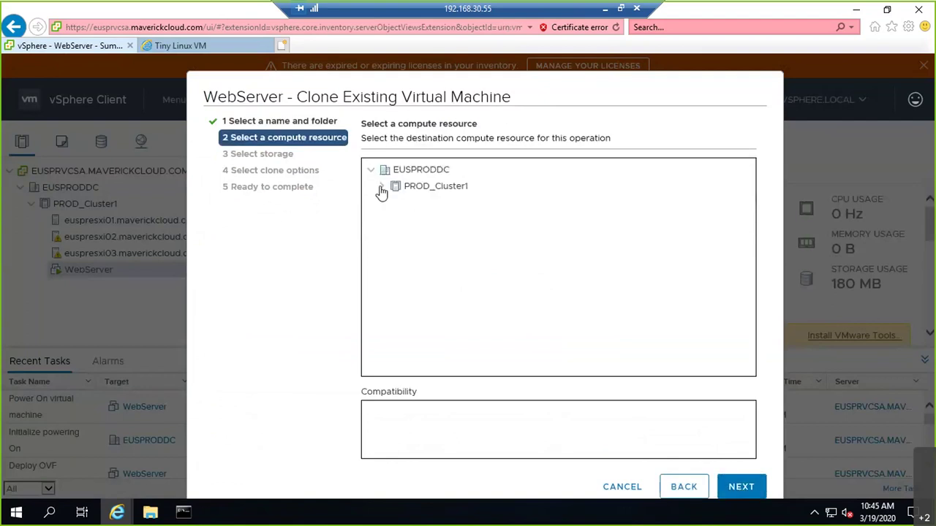
pyautogui.click(381, 186)
pyautogui.click(420, 202)
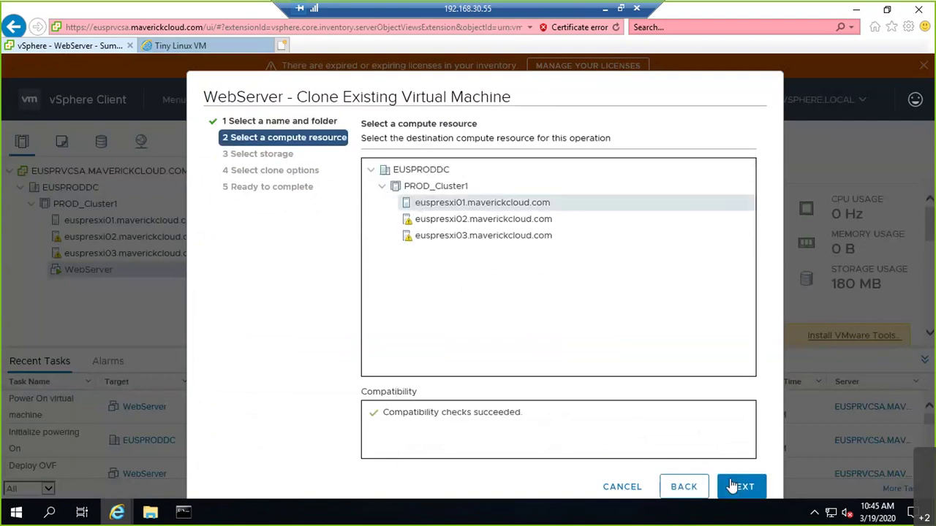
pyautogui.click(737, 486)
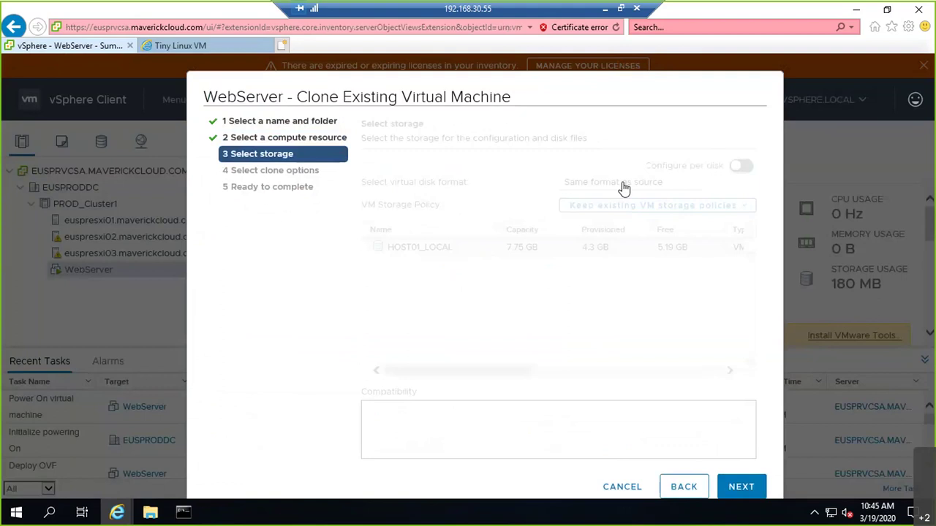
pyautogui.click(742, 487)
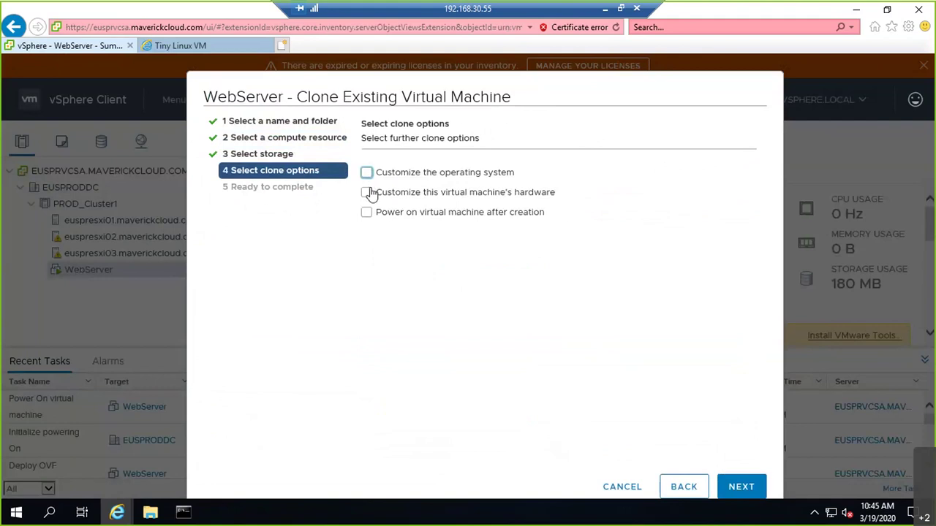
# Step: Customize the clone's hardware so Network adapter 1 connects to VLAN20, then continue to review
pyautogui.click(368, 192)
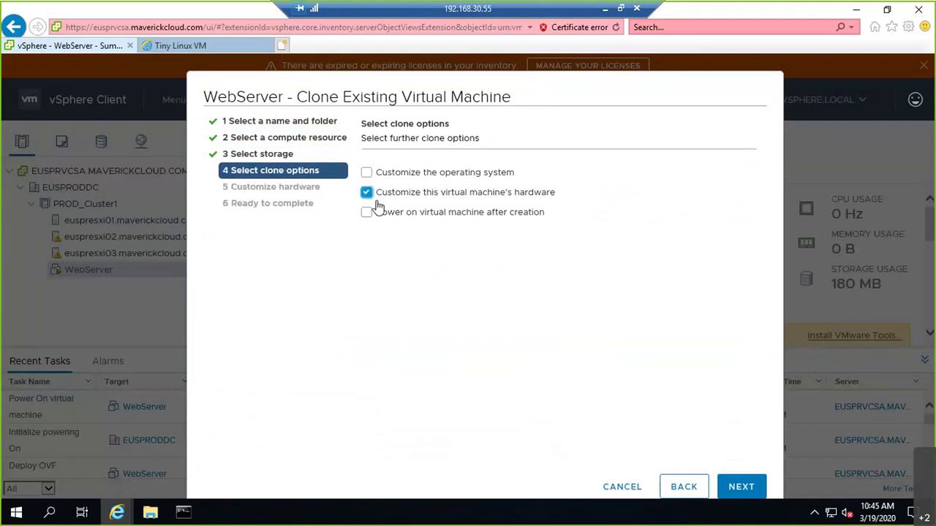
pyautogui.click(750, 490)
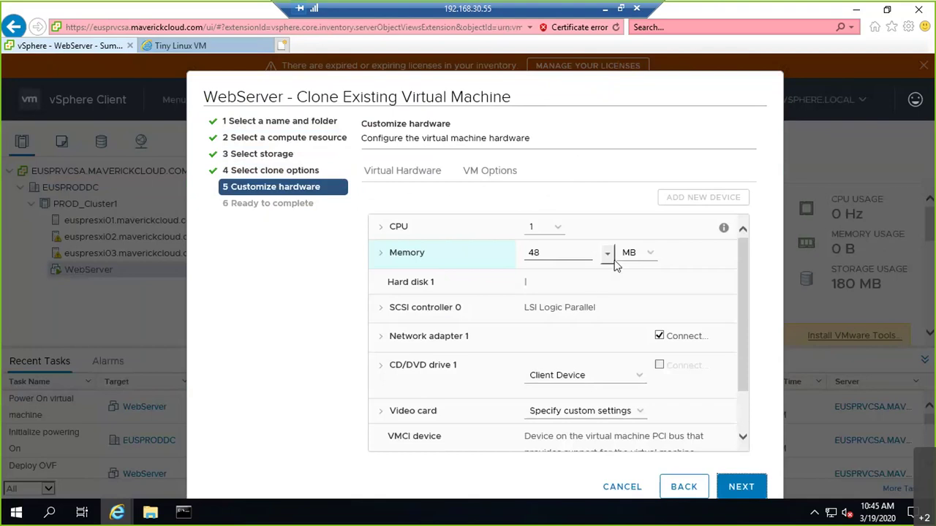
pyautogui.scroll(-1, 739, 380)
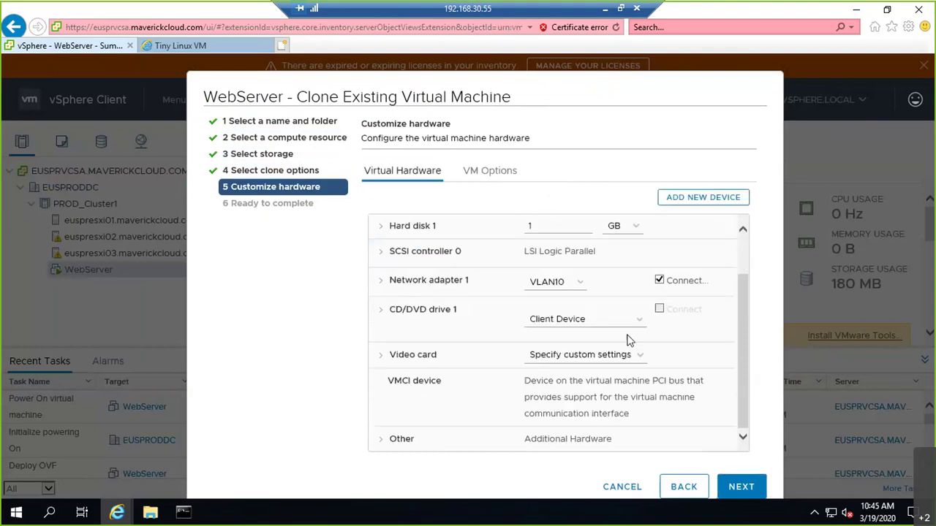
pyautogui.click(574, 288)
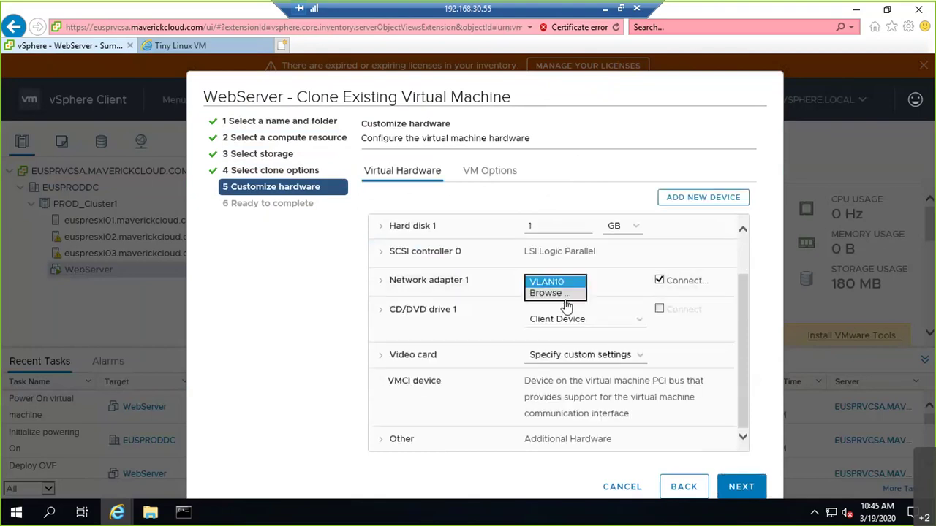
pyautogui.click(564, 295)
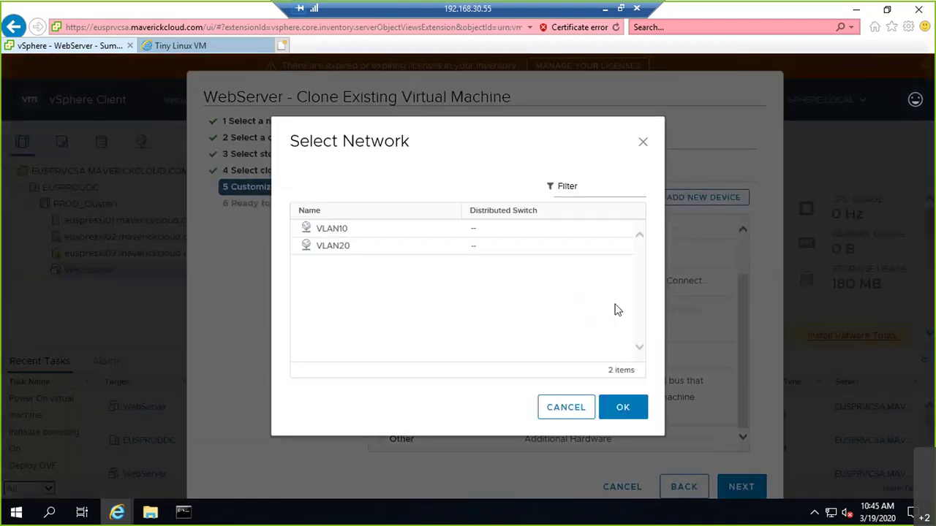
pyautogui.click(343, 245)
pyautogui.click(634, 409)
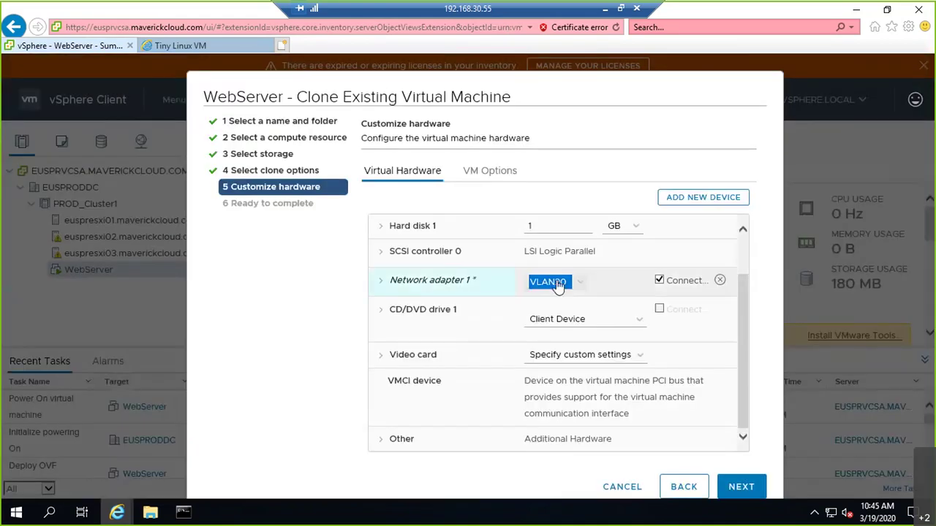
pyautogui.click(741, 493)
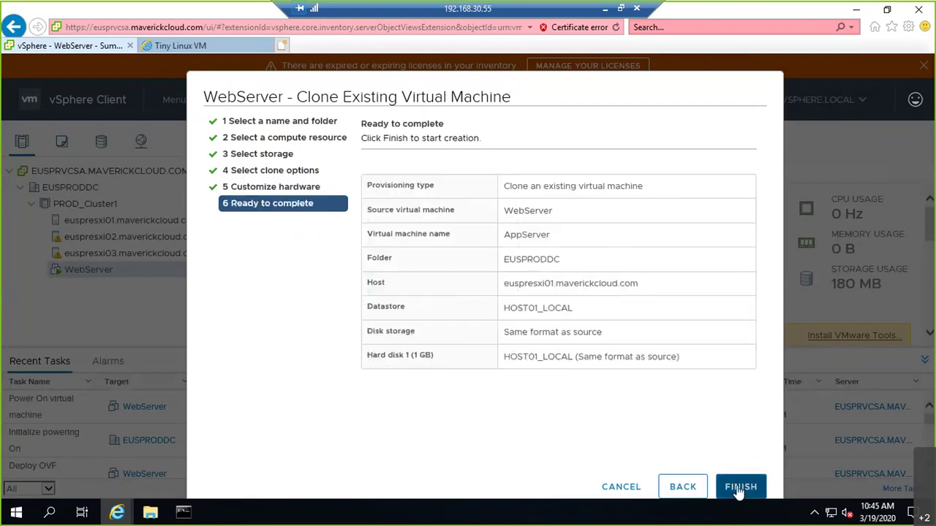
# Step: Finish the AppServer clone and select AppServer in the inventory to view its Summary
pyautogui.click(740, 487)
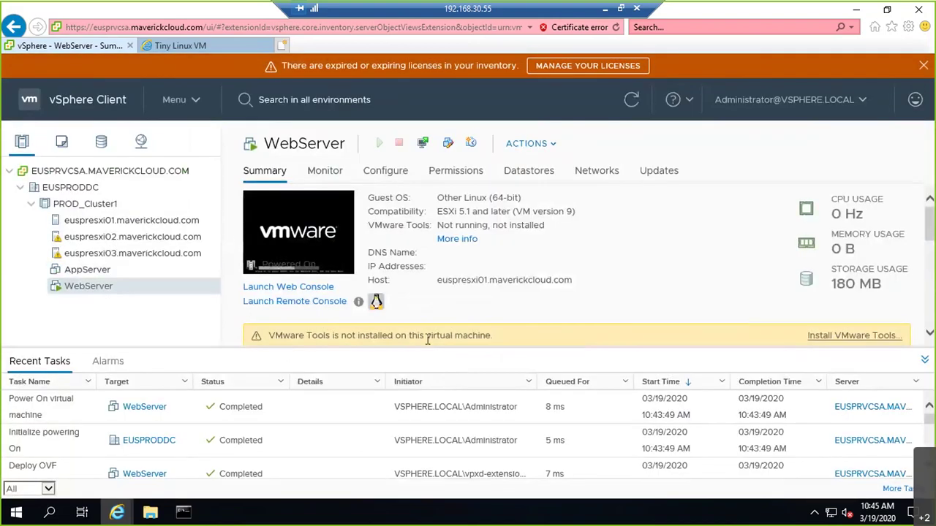
pyautogui.click(111, 272)
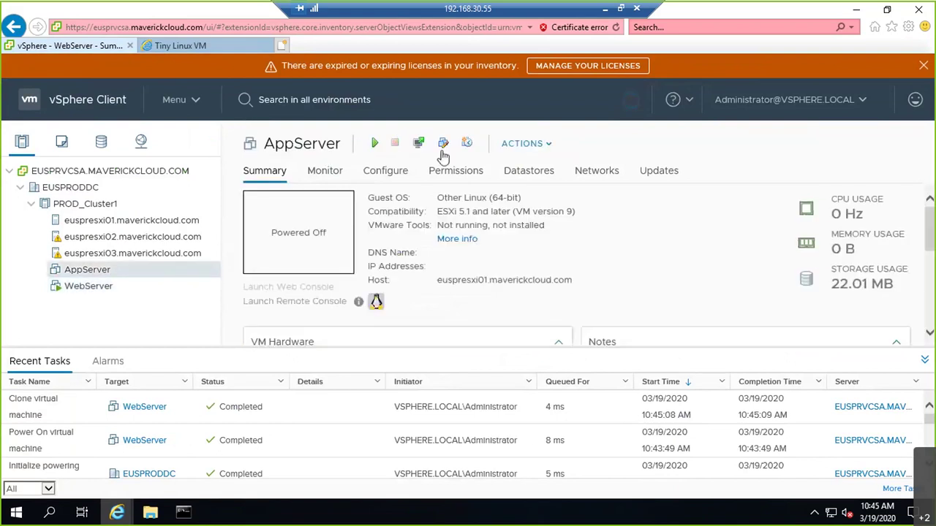
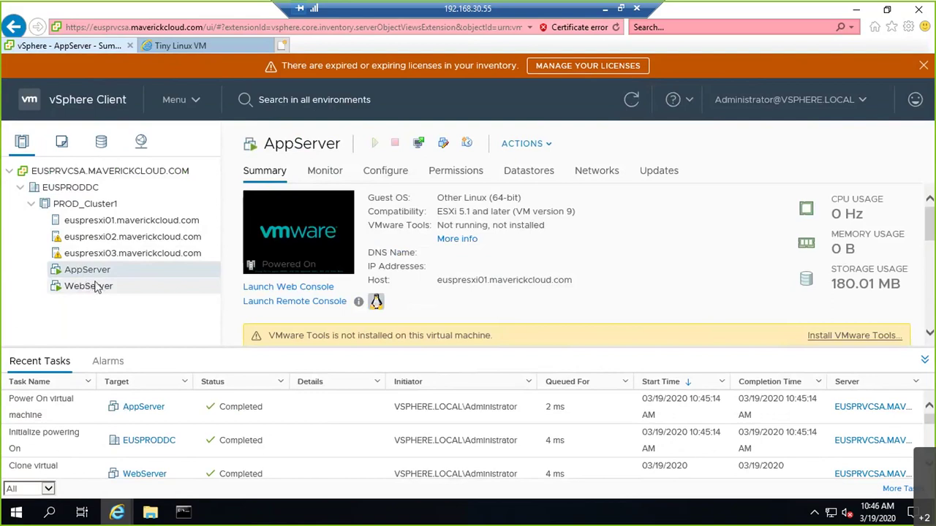
# Step: Launch AppServer's web console and open the Control Panel Network settings window
pyautogui.click(275, 288)
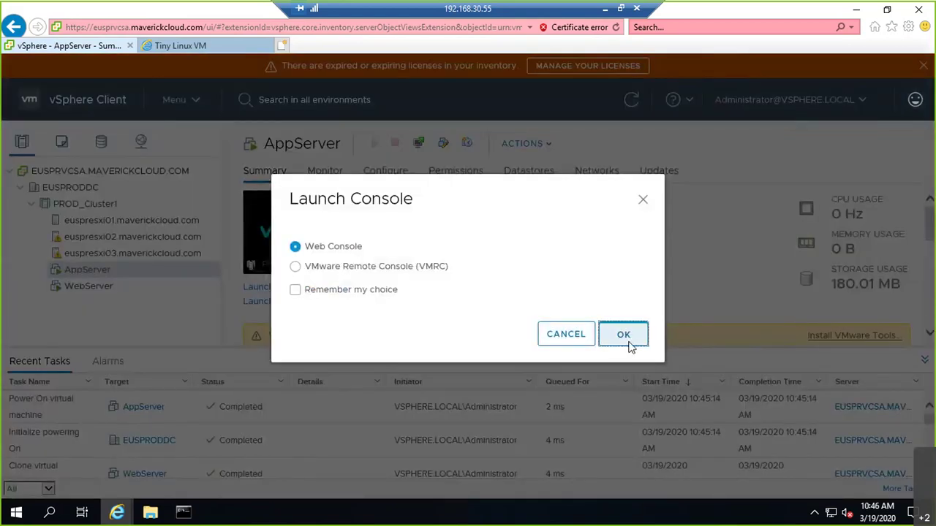
pyautogui.click(625, 342)
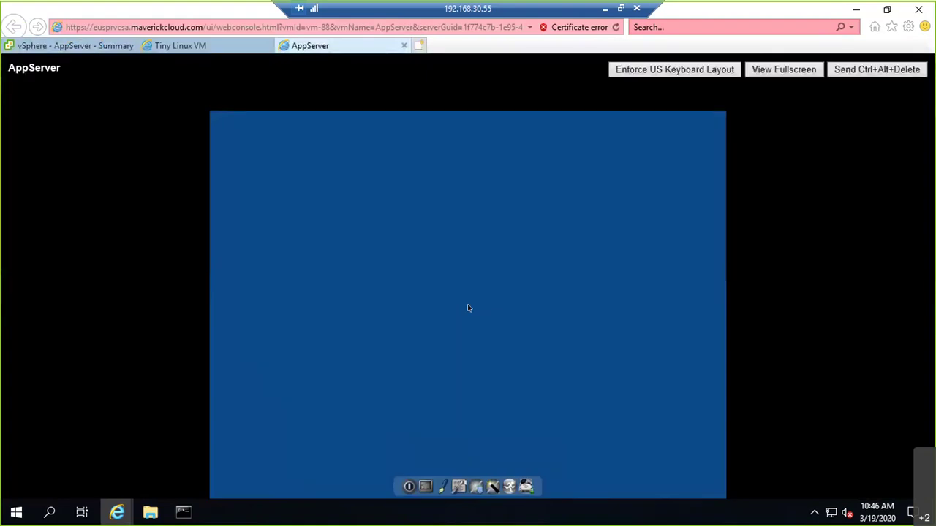
pyautogui.rightClick(468, 308)
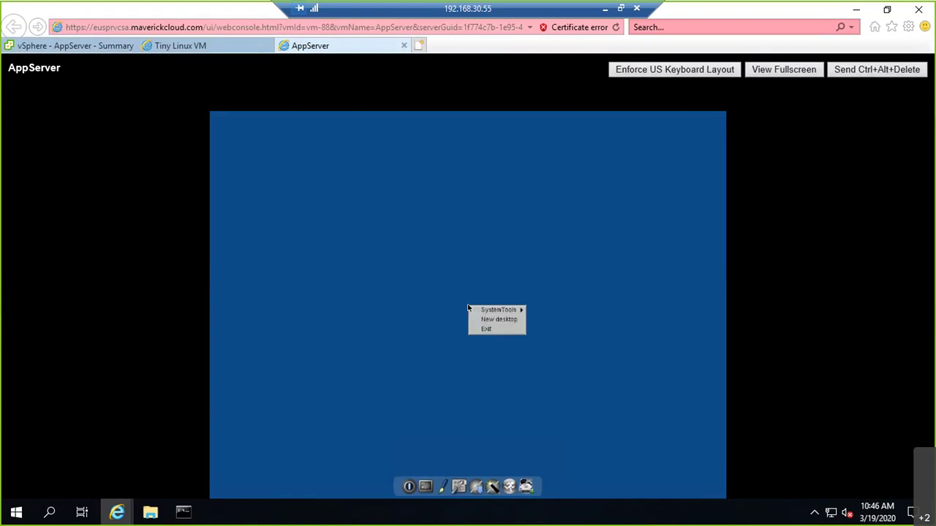
pyautogui.click(469, 309)
pyautogui.press('Right')
pyautogui.press('Down')
pyautogui.press('Return')
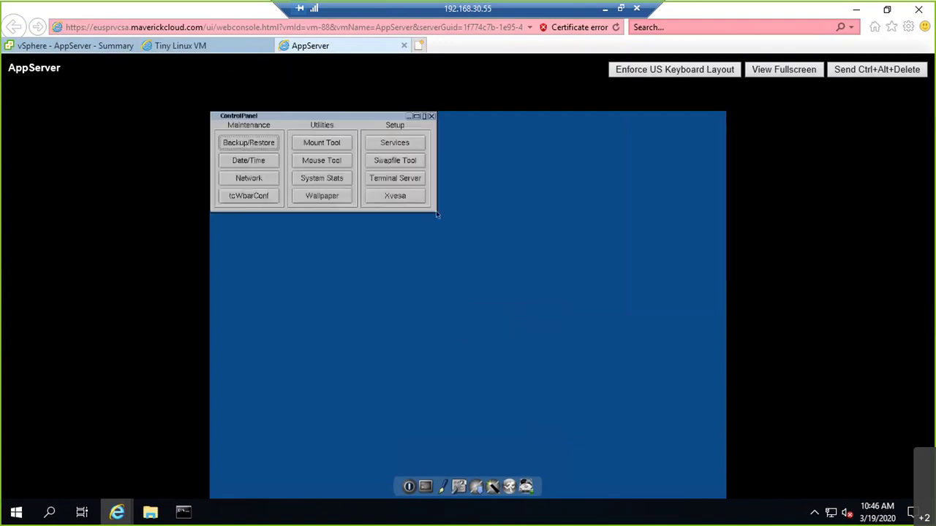
pyautogui.click(249, 178)
# Step: Enter static IP 192.168.20.25 and change the gateway to 192.168.20.1
pyautogui.press('Tab')
pyautogui.press('Tab')
pyautogui.press('Tab')
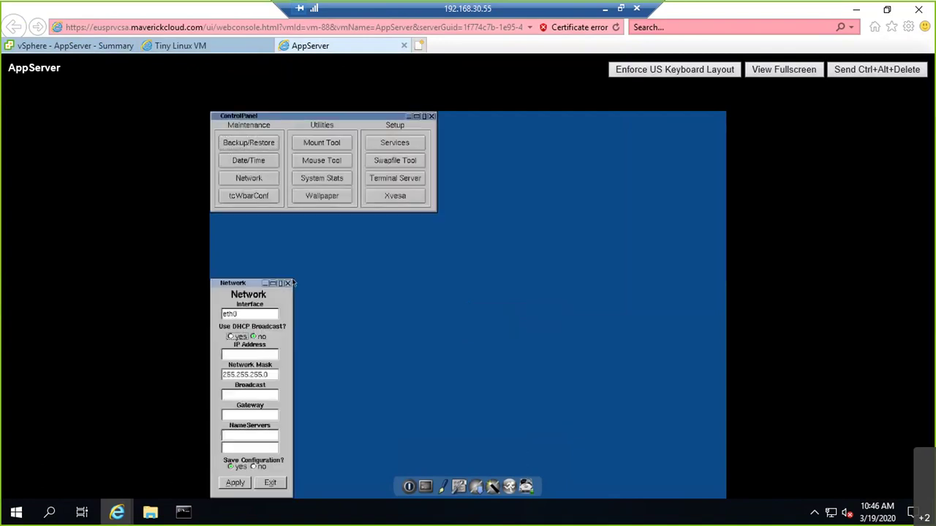
pyautogui.write('192.168.20.25')
pyautogui.press('Tab')
pyautogui.press('Tab')
pyautogui.press('Tab')
pyautogui.press('End')
pyautogui.press('BackSpace')
pyautogui.press('BackSpace')
pyautogui.press('BackSpace')
pyautogui.write('1')
pyautogui.press('Tab')
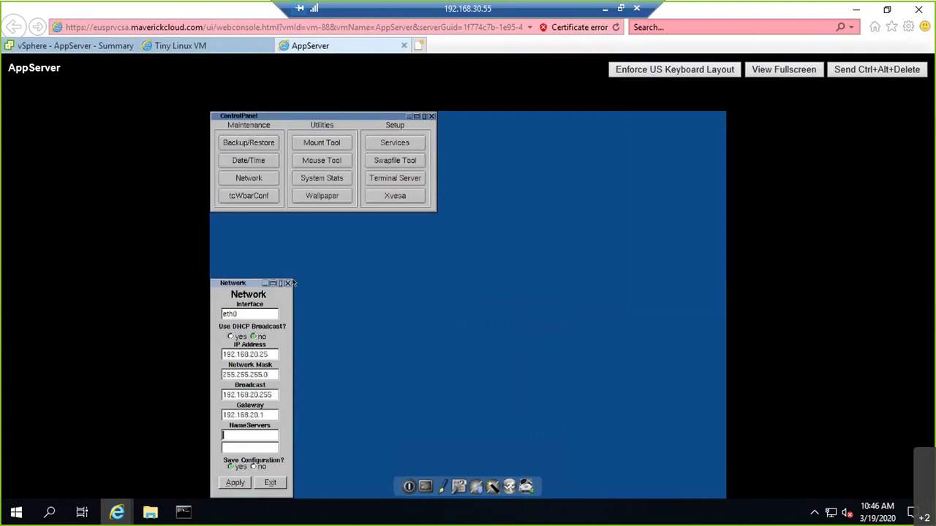
pyautogui.press('Tab')
pyautogui.press('Tab')
pyautogui.press('Tab')
pyautogui.press('Tab')
pyautogui.hotkey('shift', 'Tab')
# Step: Run a continuous ping to 192.168.20.25 in Command Prompt, confirming replies with 0% loss
pyautogui.moveTo(189, 515)
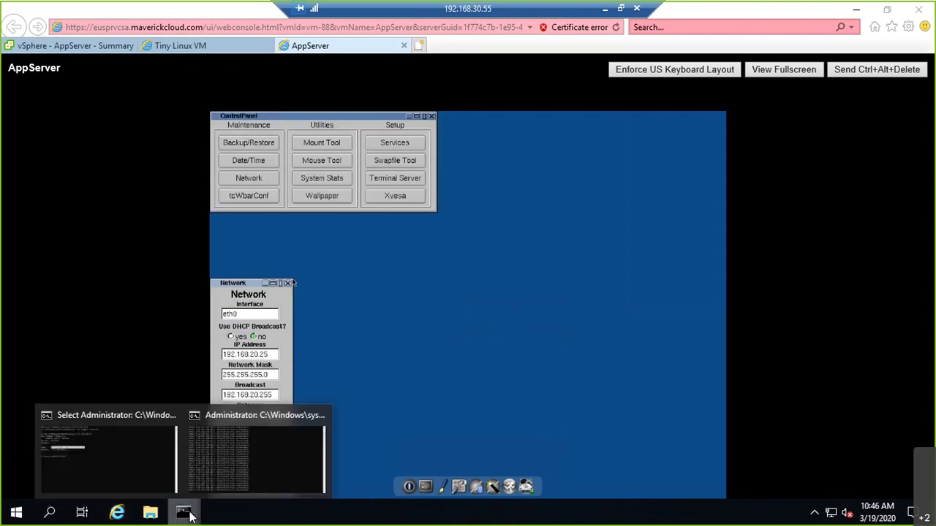
pyautogui.click(257, 457)
pyautogui.press('Up')
pyautogui.press('BackSpace')
pyautogui.press('BackSpace')
pyautogui.write('5 -t')
pyautogui.press('Return')
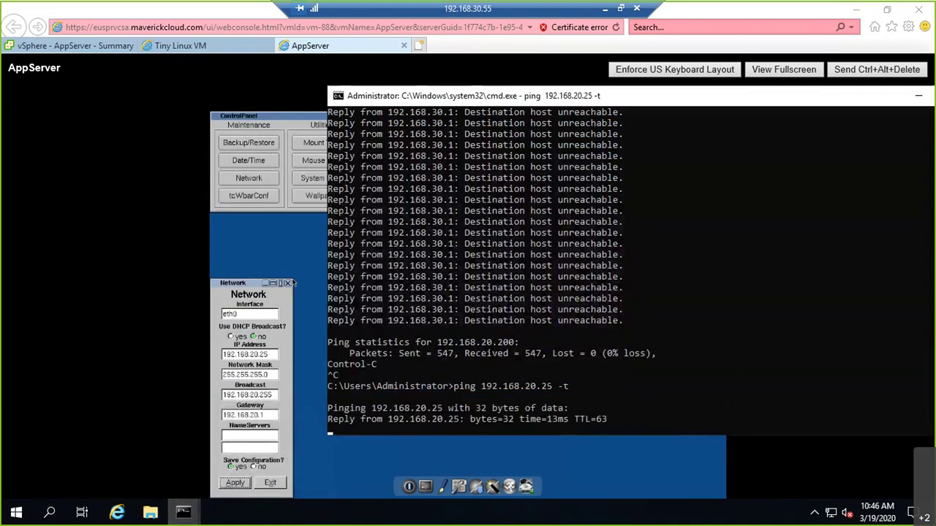
pyautogui.hotkey('ctrl', 'c')
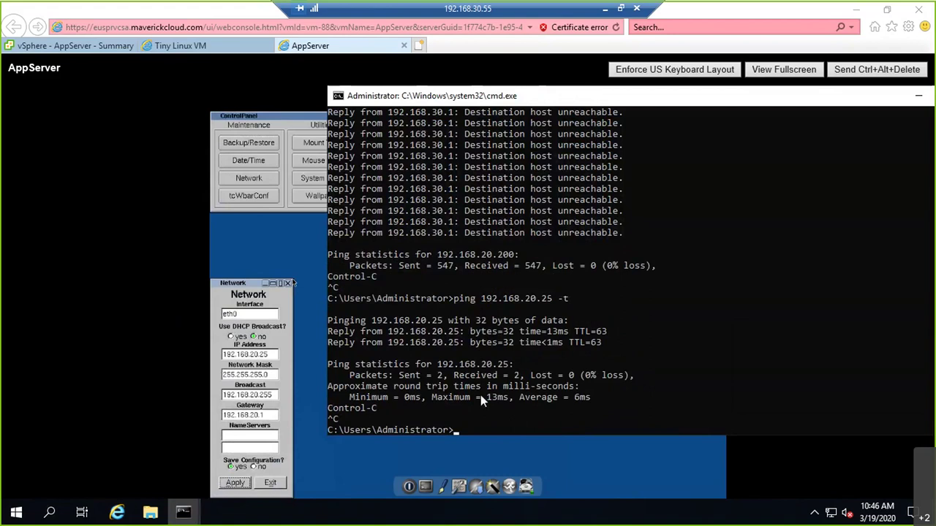
pyautogui.click(51, 256)
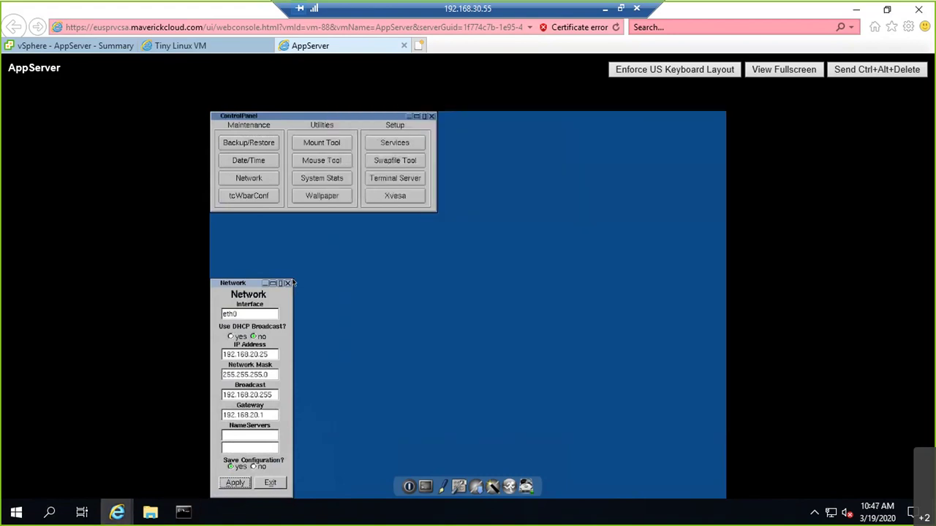
pyautogui.click(172, 45)
# Step: Close the Tiny Linux VM tab and open WebServer's console Network settings window
pyautogui.click(267, 46)
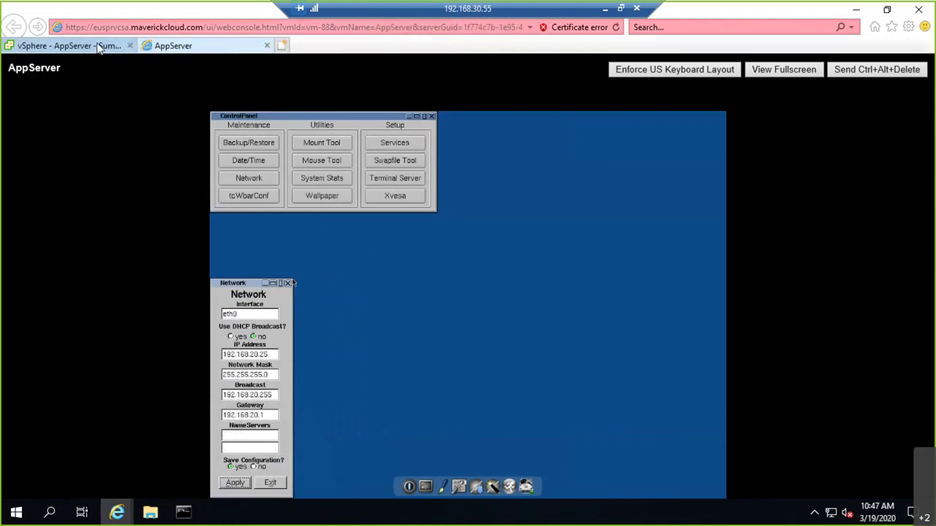
pyautogui.click(98, 46)
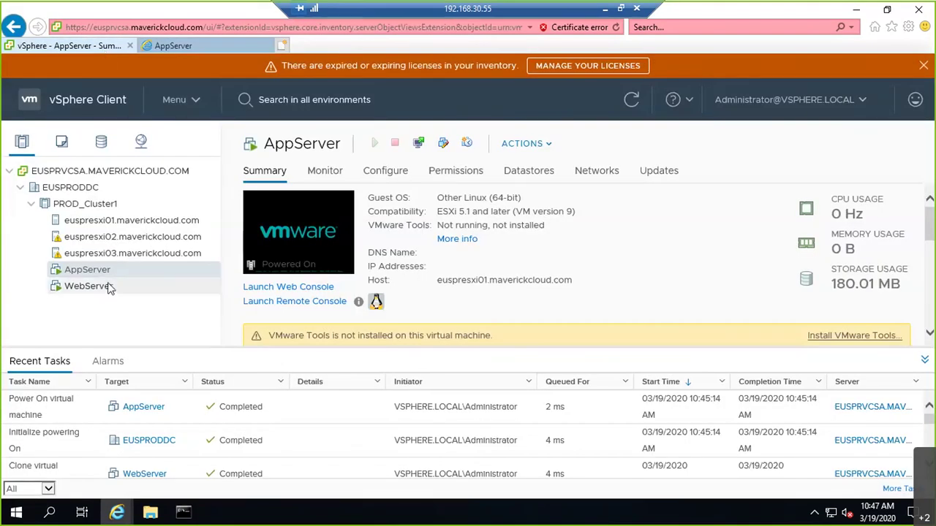
pyautogui.click(107, 287)
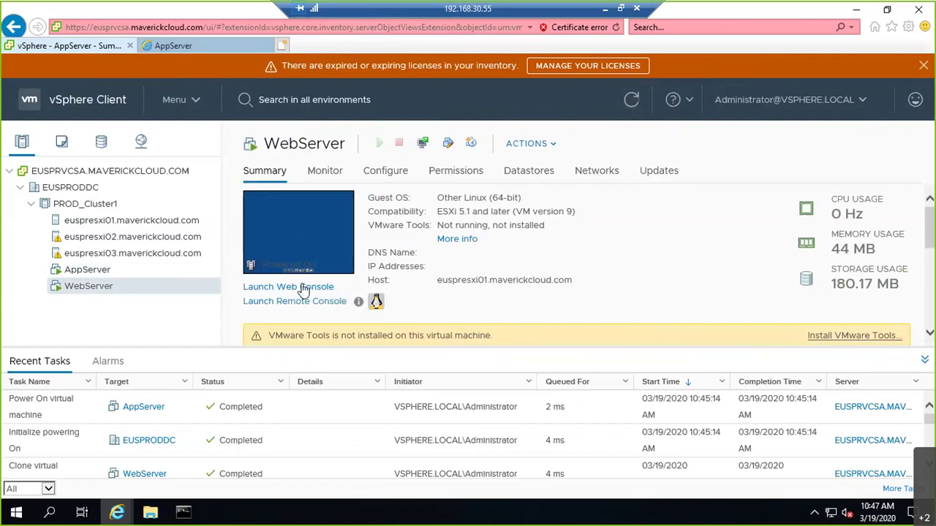
pyautogui.click(305, 289)
pyautogui.click(625, 338)
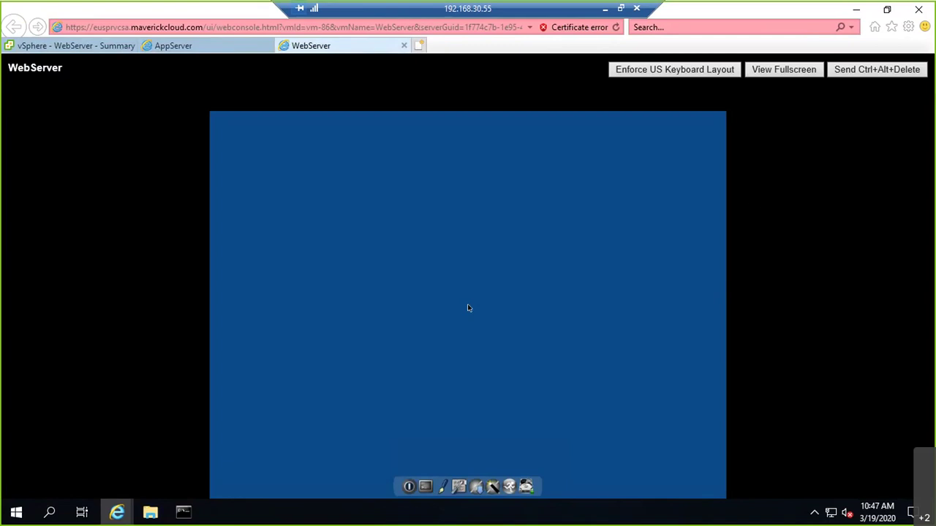
pyautogui.rightClick(467, 308)
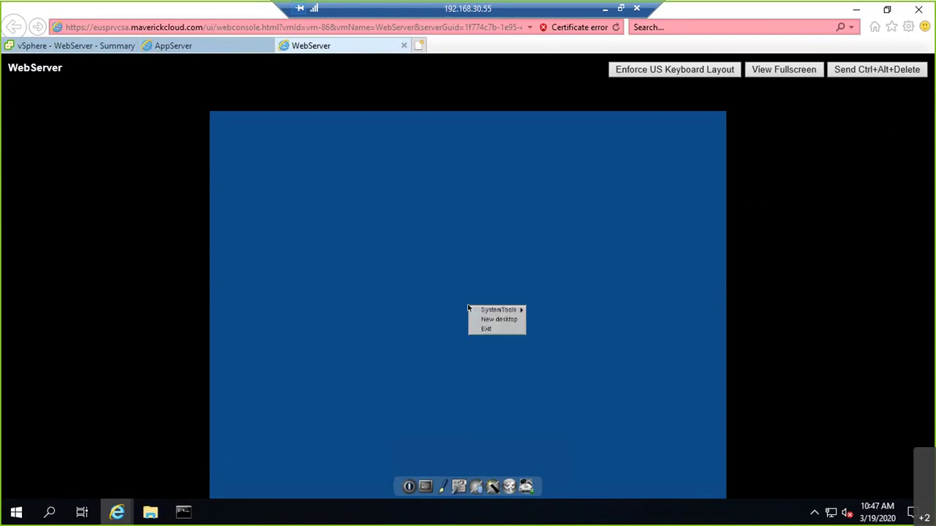
pyautogui.moveTo(471, 310)
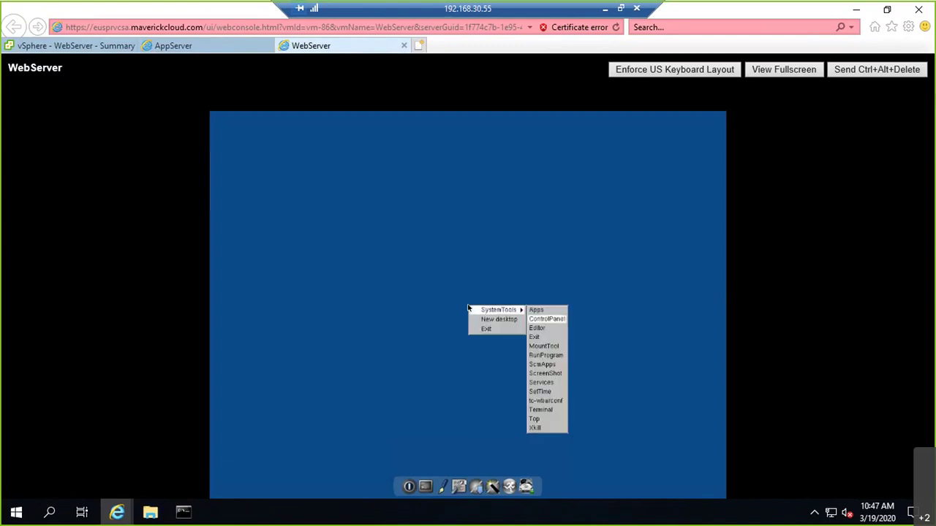
pyautogui.click(542, 319)
pyautogui.click(248, 178)
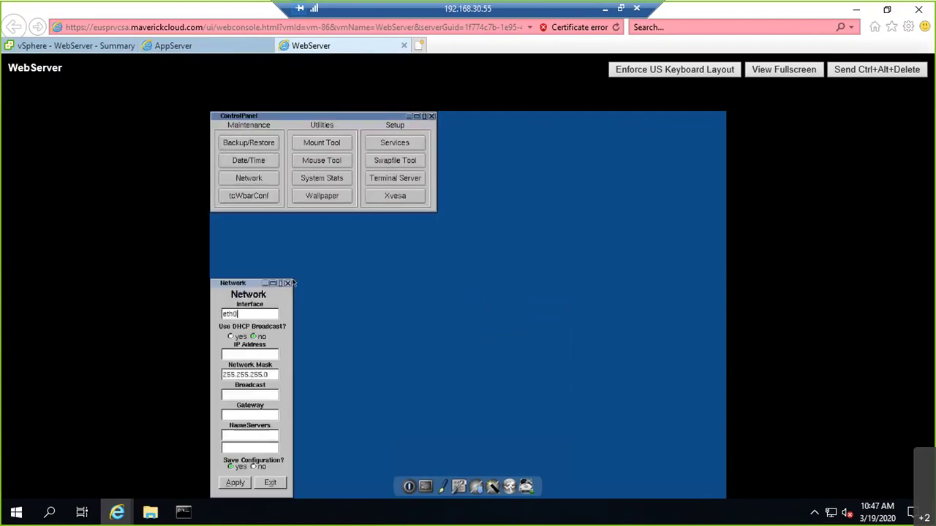
# Step: Enter static IP 192.168.20.26 and set the gateway to 192.168.20.1
pyautogui.press('Tab')
pyautogui.write('192.168.20.26')
pyautogui.press('Tab')
pyautogui.press('Tab')
pyautogui.press('End')
pyautogui.press('Tab')
pyautogui.press('End')
pyautogui.press('BackSpace')
pyautogui.press('BackSpace')
pyautogui.press('BackSpace')
pyautogui.write('1')
pyautogui.press('Tab')
pyautogui.press('Tab')
pyautogui.press('Tab')
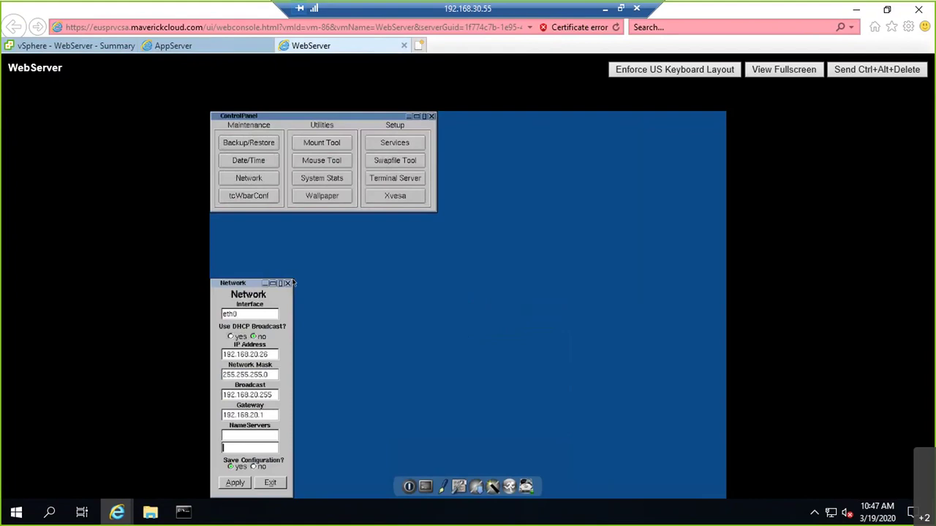
pyautogui.press('Tab')
# Step: Run 'ping 192.168.20.26 -t' in Command Prompt, which returns Destination host unreachable
pyautogui.moveTo(183, 511)
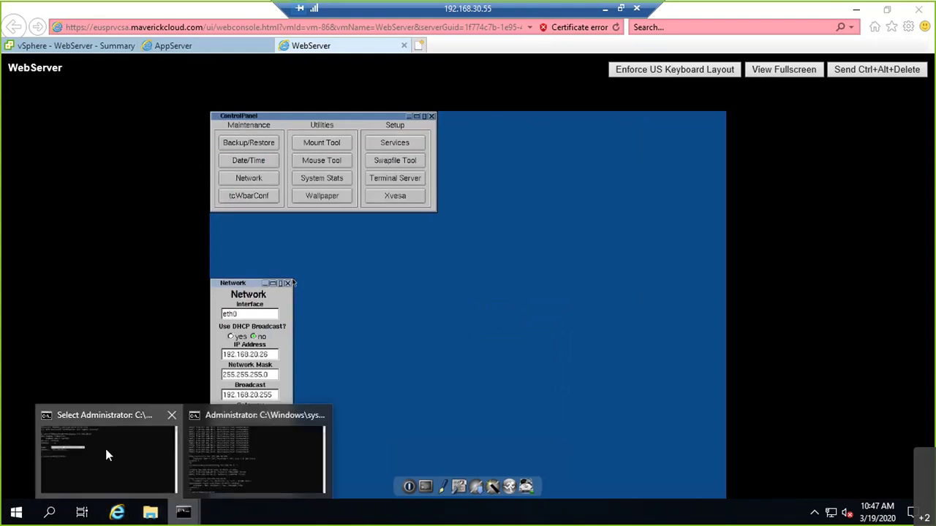
pyautogui.click(106, 449)
pyautogui.write('ping 19')
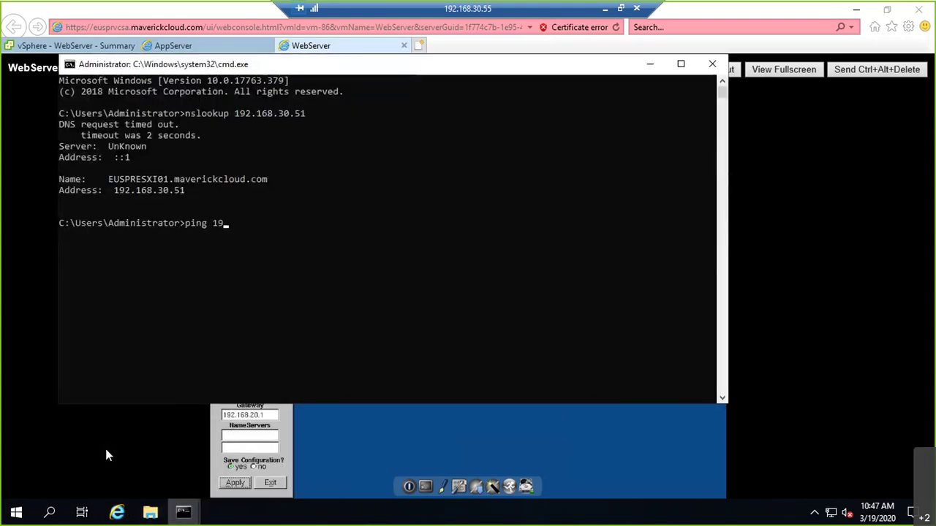
pyautogui.write('2.168.20.26 -t')
pyautogui.press('Return')
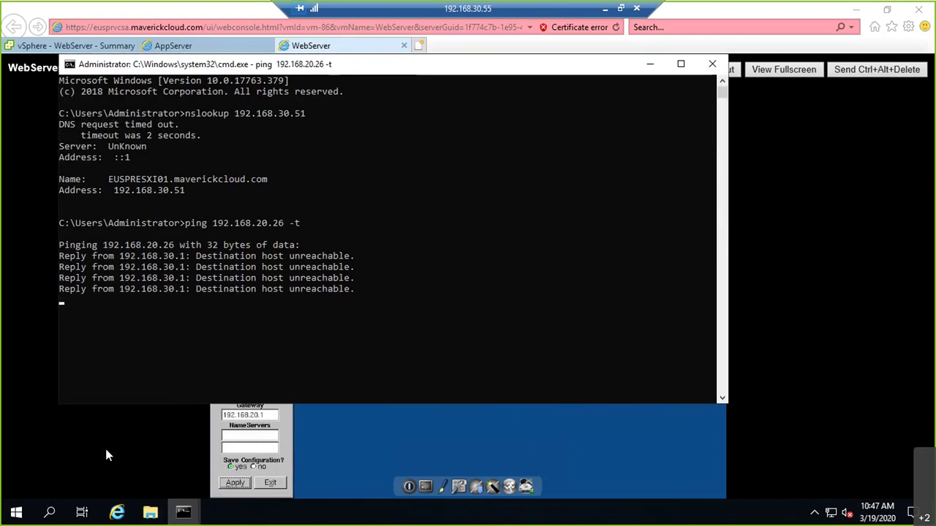
pyautogui.click(152, 474)
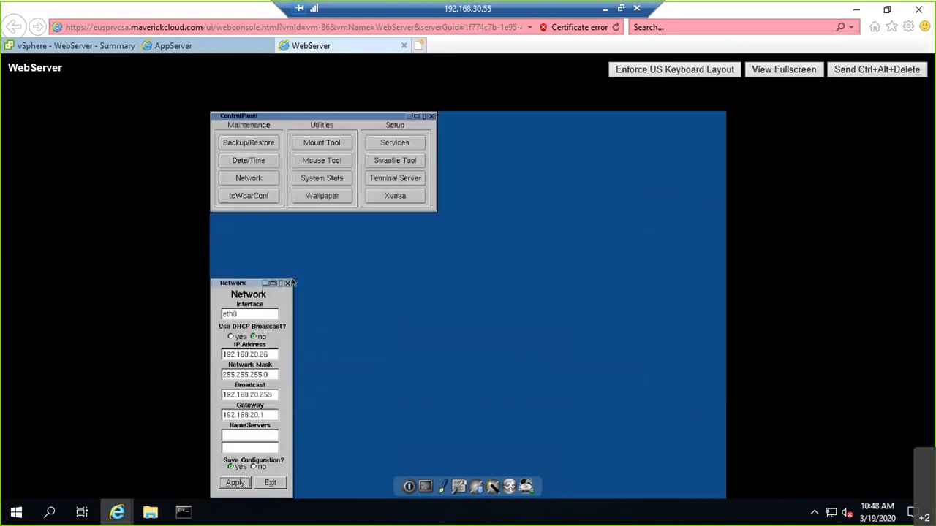
# Step: Switch WebServer's Network adapter 1 to VLAN20 in Edit Settings, then stop the now-successful ping
pyautogui.click(53, 48)
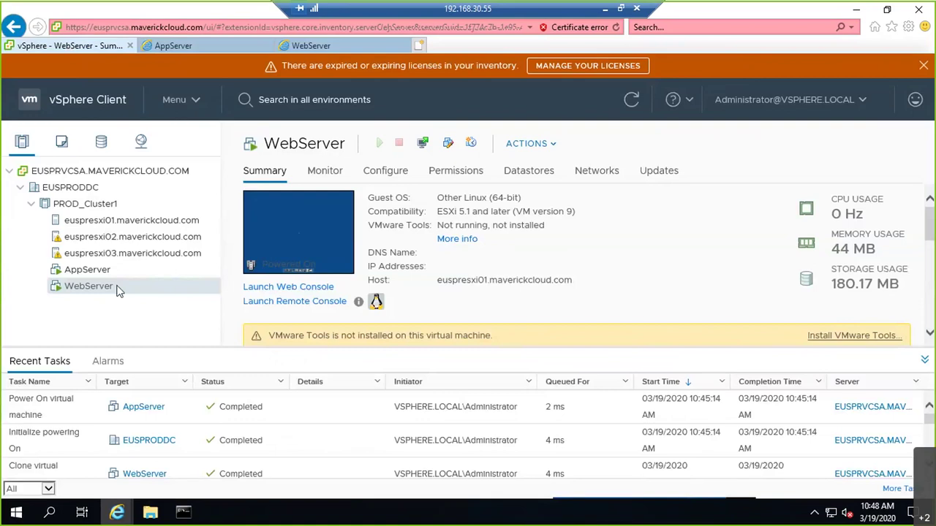
pyautogui.rightClick(120, 289)
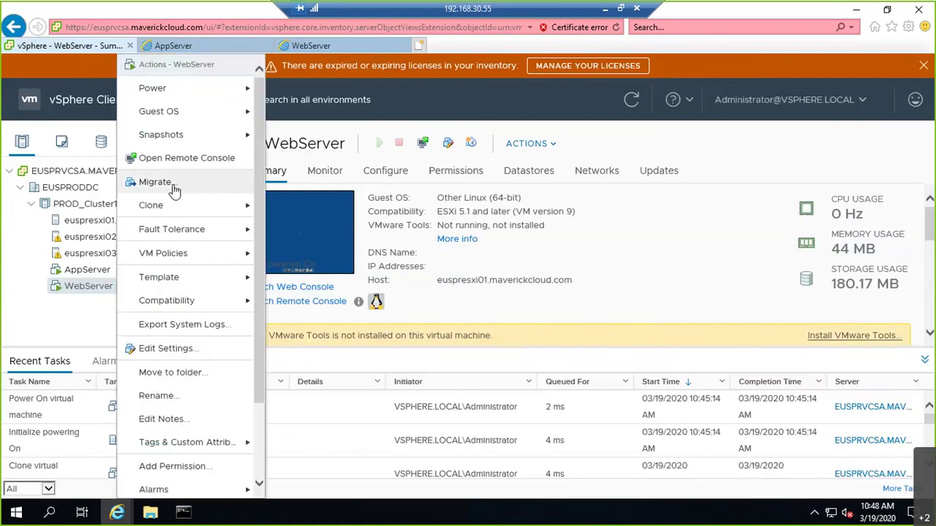
pyautogui.click(167, 348)
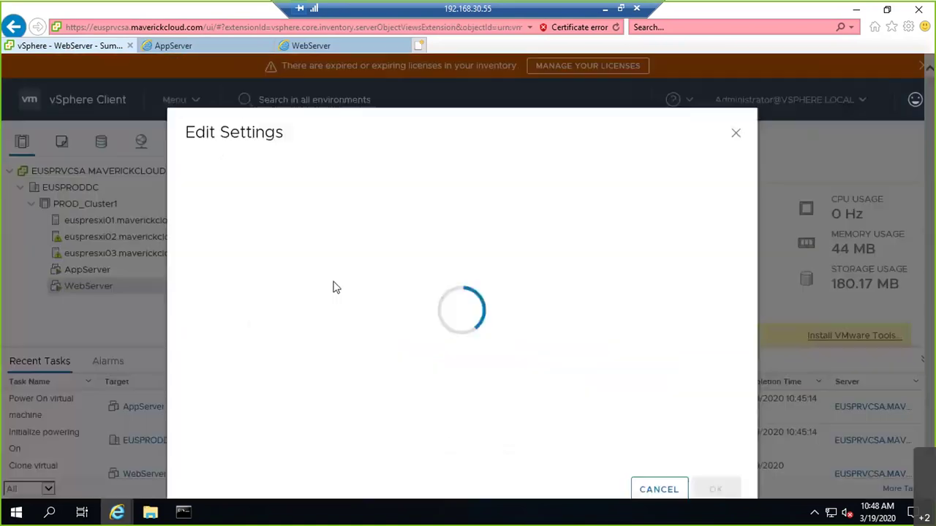
pyautogui.moveTo(196, 514)
pyautogui.click(198, 469)
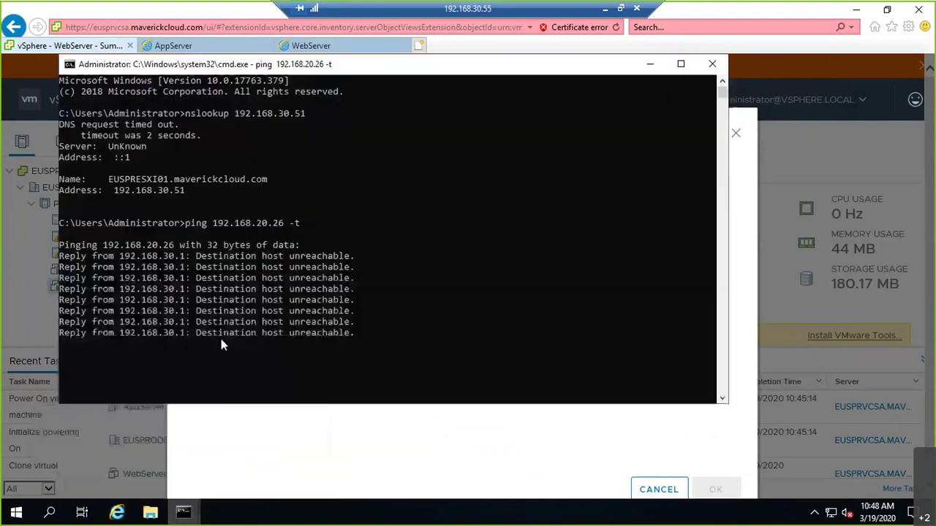
pyautogui.click(731, 372)
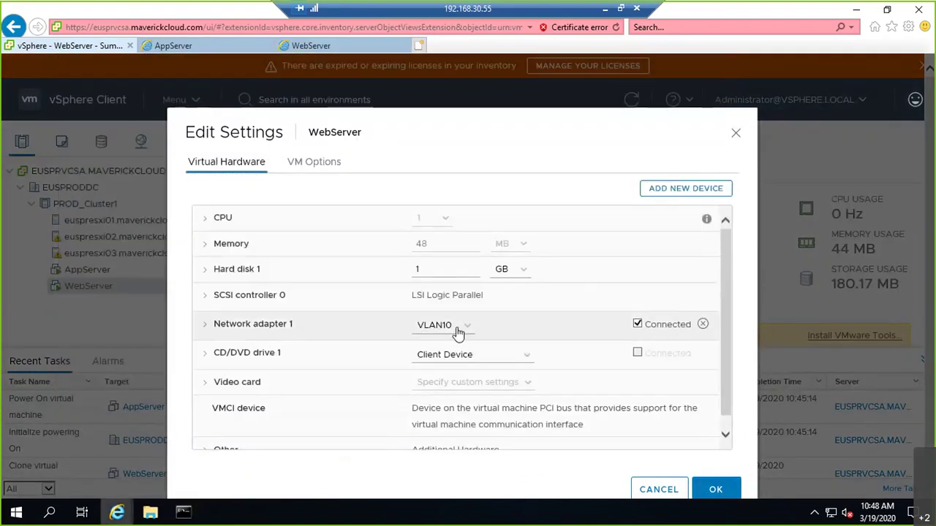
pyautogui.click(457, 326)
pyautogui.click(442, 330)
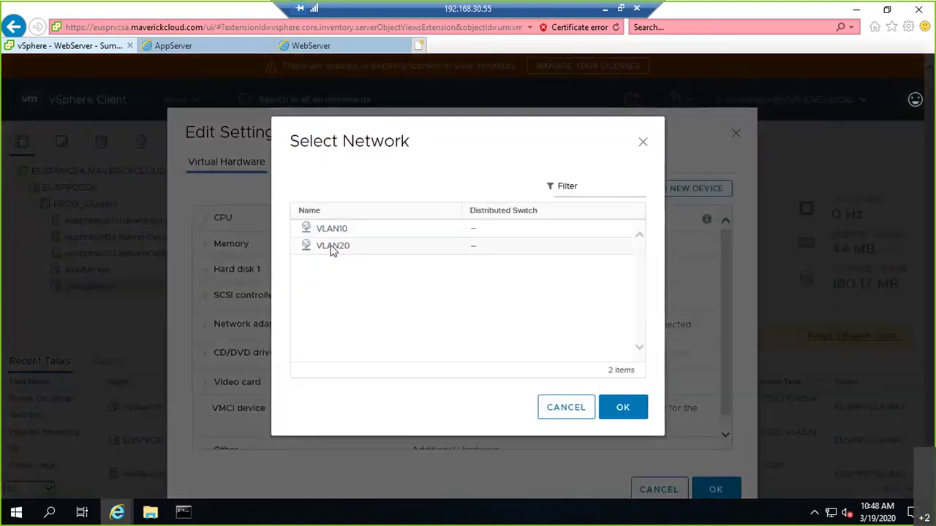
pyautogui.click(330, 247)
pyautogui.click(627, 411)
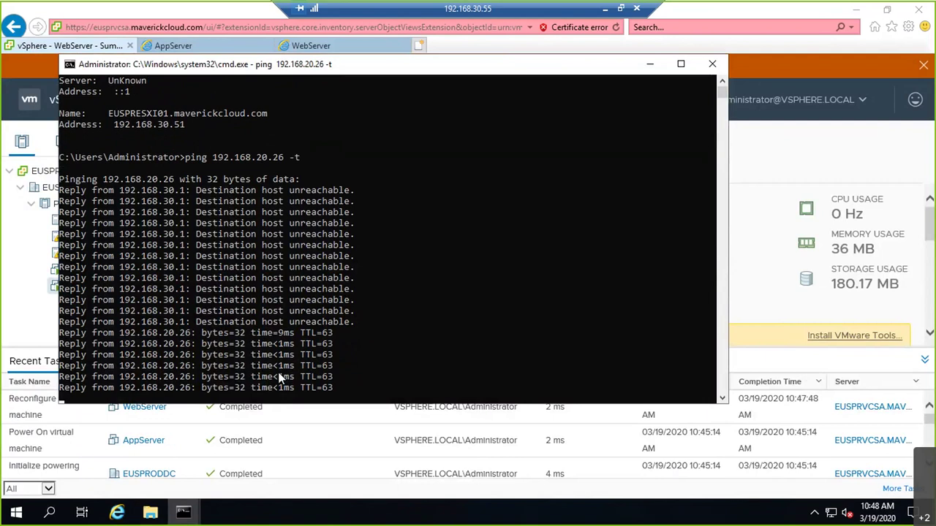
pyautogui.hotkey('ctrl', 'c')
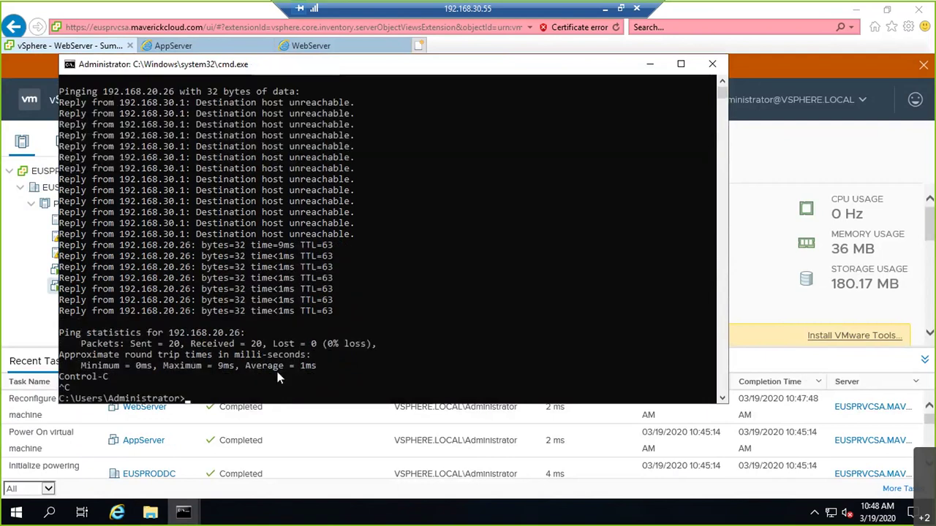
# Step: Start a continuous ping to 192.168.10.25 in Command Prompt
pyautogui.press('Up')
pyautogui.press('Left')
pyautogui.press('Left')
pyautogui.press('Left')
pyautogui.press('BackSpace')
pyautogui.press('BackSpace')
pyautogui.write('25')
pyautogui.press('Left')
pyautogui.press('Left')
pyautogui.press('Left')
pyautogui.press('Left')
pyautogui.write('1')
pyautogui.press('Left')
pyautogui.press('BackSpace')
pyautogui.press('Return')
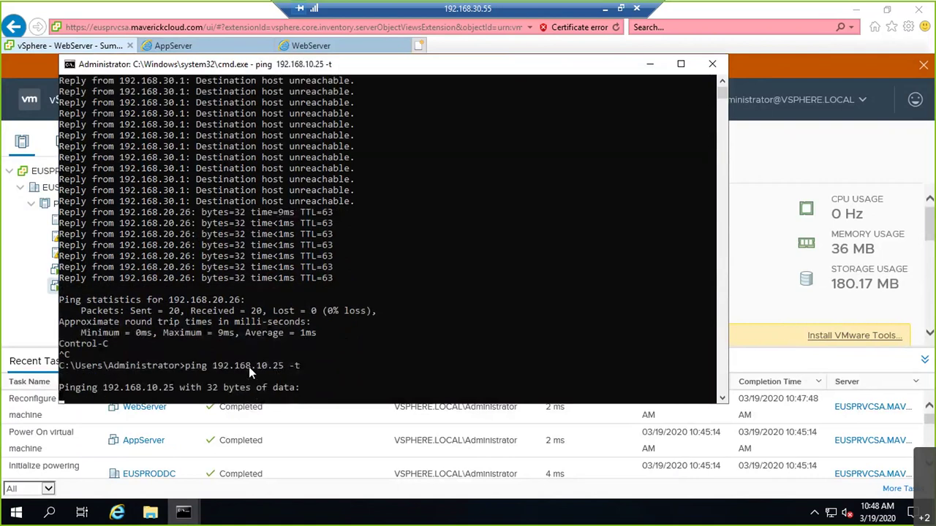
# Step: Switch WebServer's Network adapter 1 to VLAN10 in Edit Settings and save
pyautogui.click(45, 330)
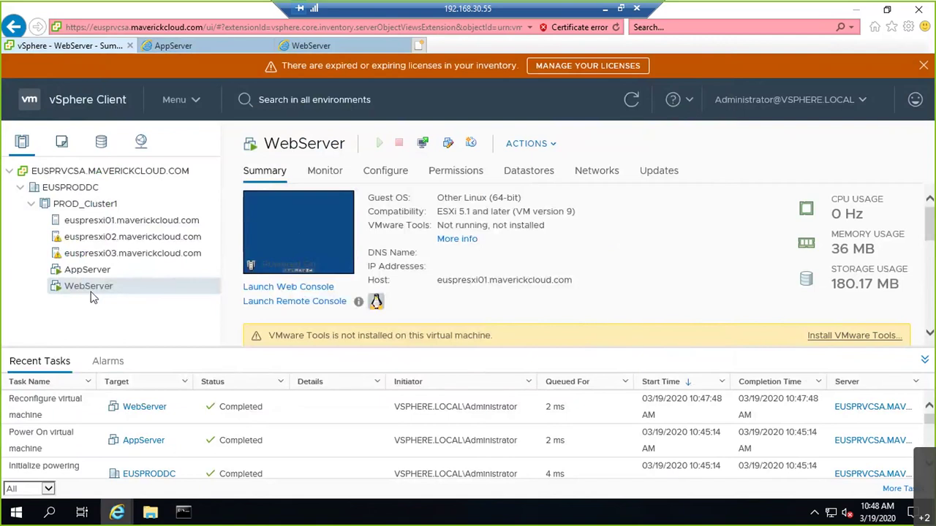
pyautogui.rightClick(110, 286)
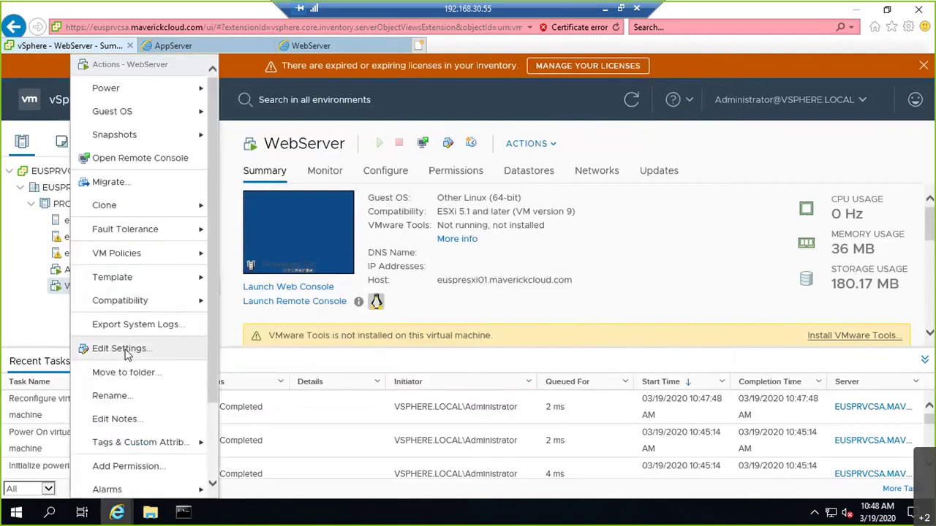
pyautogui.click(121, 348)
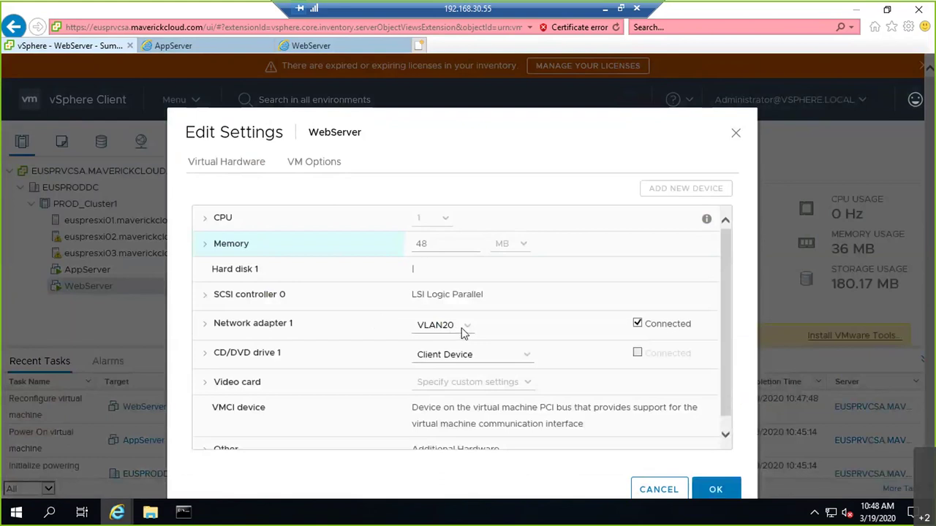
pyautogui.click(461, 330)
pyautogui.press('Escape')
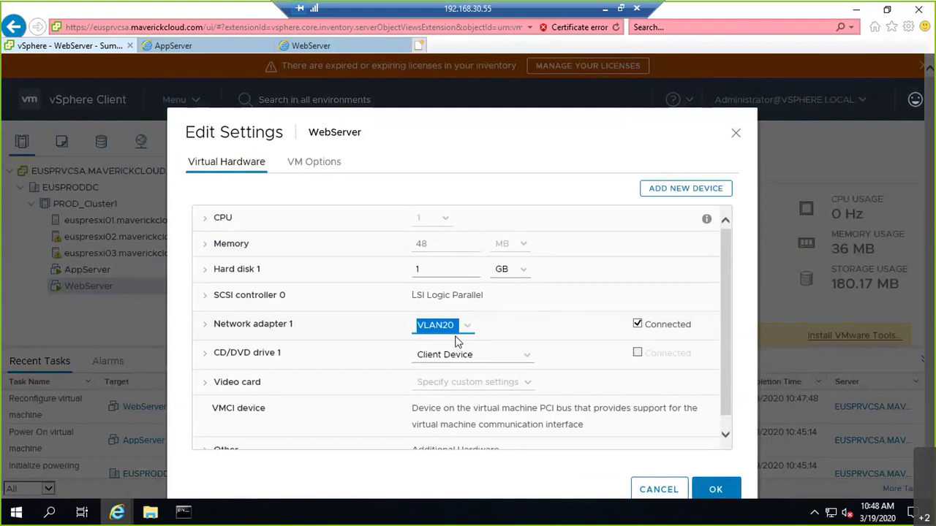
pyautogui.click(456, 342)
pyautogui.click(367, 231)
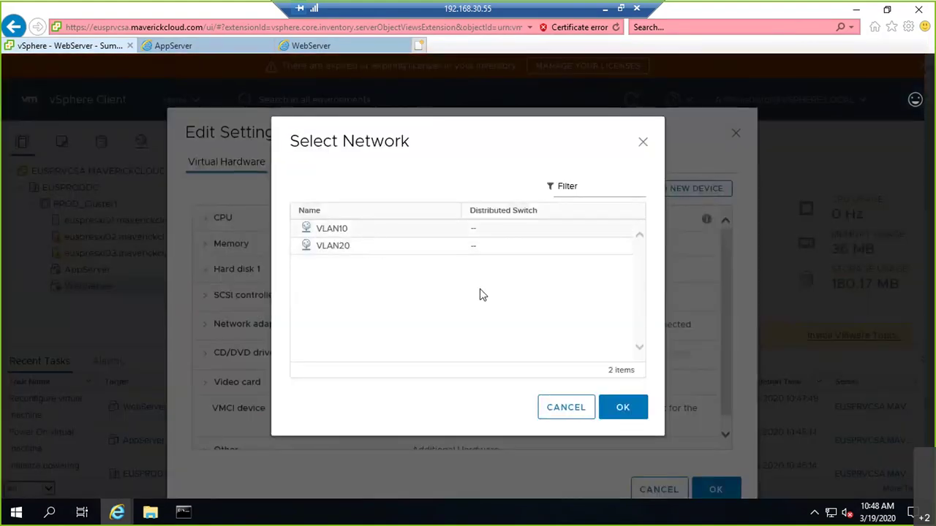
pyautogui.click(601, 411)
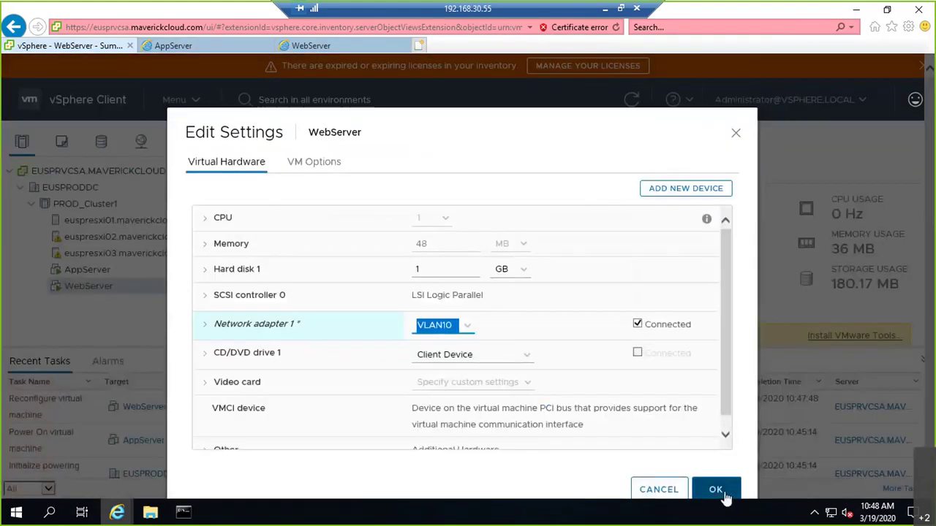
pyautogui.click(723, 496)
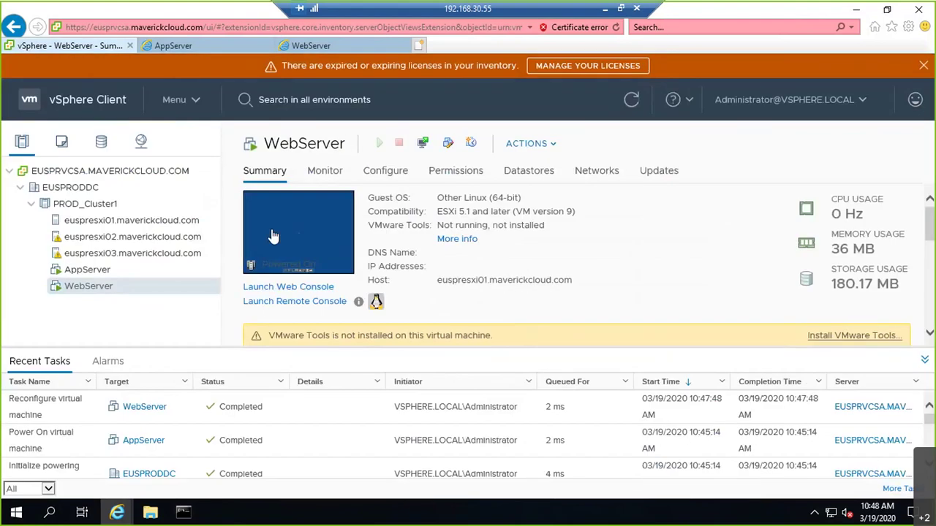
# Step: Change WebServer's IP address to 192.168.10.25 and its gateway to 192.168.10.1
pyautogui.click(335, 47)
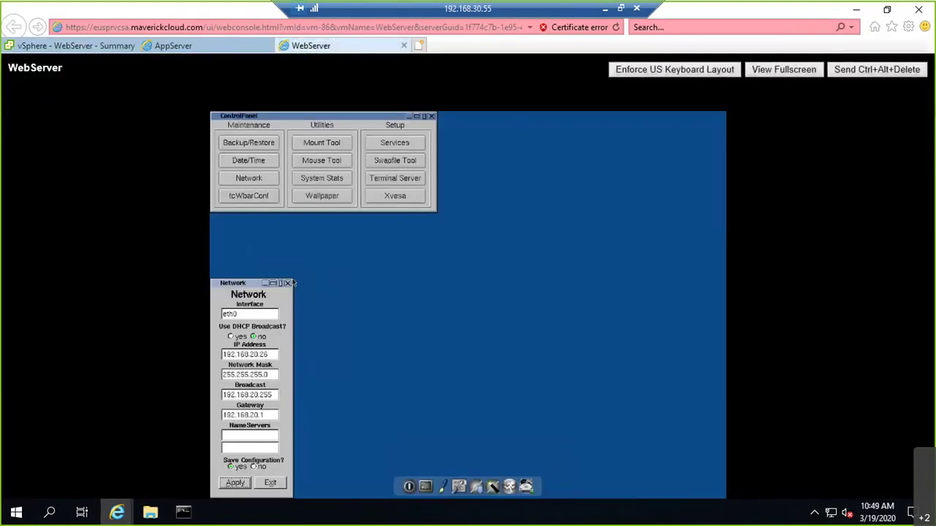
pyautogui.rightClick(292, 282)
pyautogui.click(292, 280)
pyautogui.hotkey('shift', 'Tab')
pyautogui.hotkey('shift', 'Tab')
pyautogui.hotkey('shift', 'Tab')
pyautogui.hotkey('shift', 'Tab')
pyautogui.hotkey('shift', 'Tab')
pyautogui.press('BackSpace')
pyautogui.press('BackSpace')
pyautogui.press('BackSpace')
pyautogui.press('BackSpace')
pyautogui.press('BackSpace')
pyautogui.write('.10')
pyautogui.hotkey('shift', 'Tab')
pyautogui.hotkey('shift', 'Tab')
pyautogui.hotkey('shift', 'Tab')
pyautogui.press('End')
pyautogui.press('BackSpace')
pyautogui.press('BackSpace')
pyautogui.press('BackSpace')
pyautogui.press('BackSpace')
pyautogui.press('BackSpace')
pyautogui.write('10.25')
pyautogui.press('Tab')
# Step: Enter name servers 8.8.8.8 and 8.8.4.4 and apply the network configuration
pyautogui.press('Tab')
pyautogui.press('Tab')
pyautogui.press('End')
pyautogui.press('BackSpace')
pyautogui.press('BackSpace')
pyautogui.press('BackSpace')
pyautogui.write('1')
pyautogui.press('Tab')
pyautogui.write('8.8.8.8')
pyautogui.press('Tab')
pyautogui.write('8.8.4.4')
pyautogui.press('Tab')
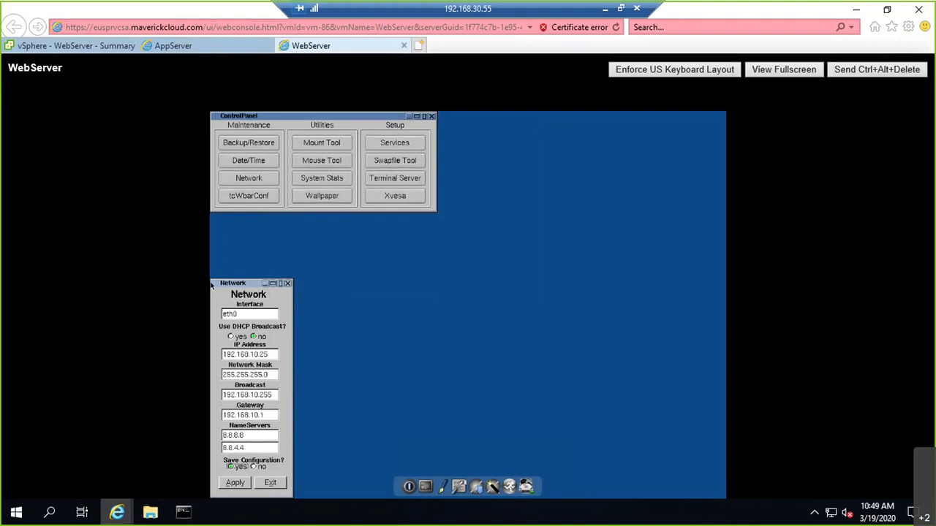
pyautogui.press('Tab')
pyautogui.press('Return')
pyautogui.press('Tab')
pyautogui.press('Tab')
pyautogui.press('Tab')
pyautogui.press('Tab')
pyautogui.press('Tab')
pyautogui.press('Tab')
pyautogui.press('Tab')
# Step: Open a terminal on WebServer and ping google.com successfully
pyautogui.click(211, 285)
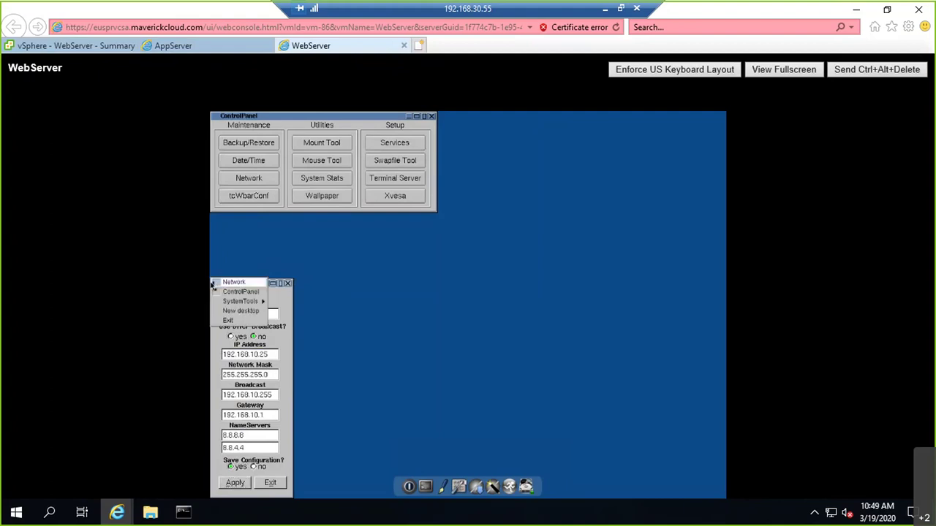
pyautogui.press('Down')
pyautogui.press('Down')
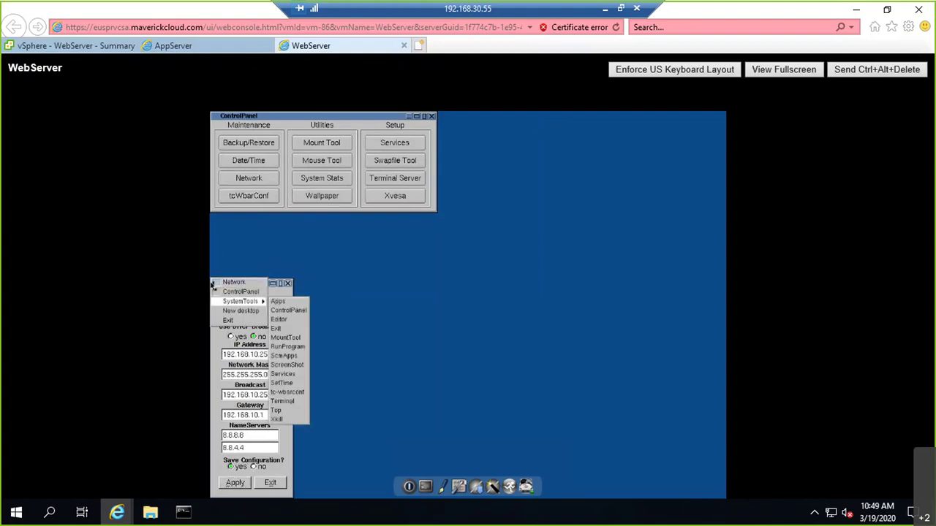
pyautogui.press('Right')
pyautogui.press('Down')
pyautogui.press('Down')
pyautogui.press('Down')
pyautogui.press('Down')
pyautogui.press('Down')
pyautogui.press('Down')
pyautogui.press('Down')
pyautogui.press('Down')
pyautogui.press('Down')
pyautogui.press('Down')
pyautogui.press('Down')
pyautogui.press('Return')
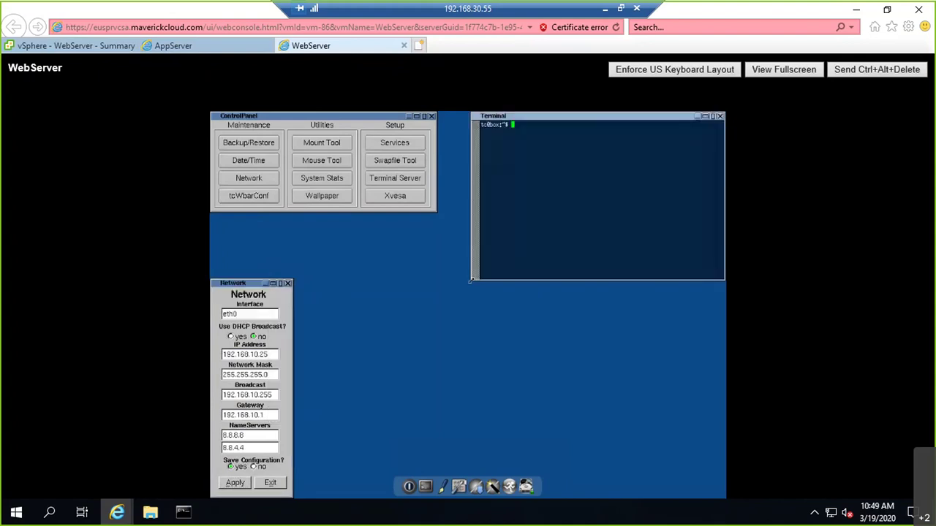
pyautogui.write('ping google.com')
pyautogui.press('Return')
pyautogui.press('Up')
pyautogui.hotkey('ctrl', 'c')
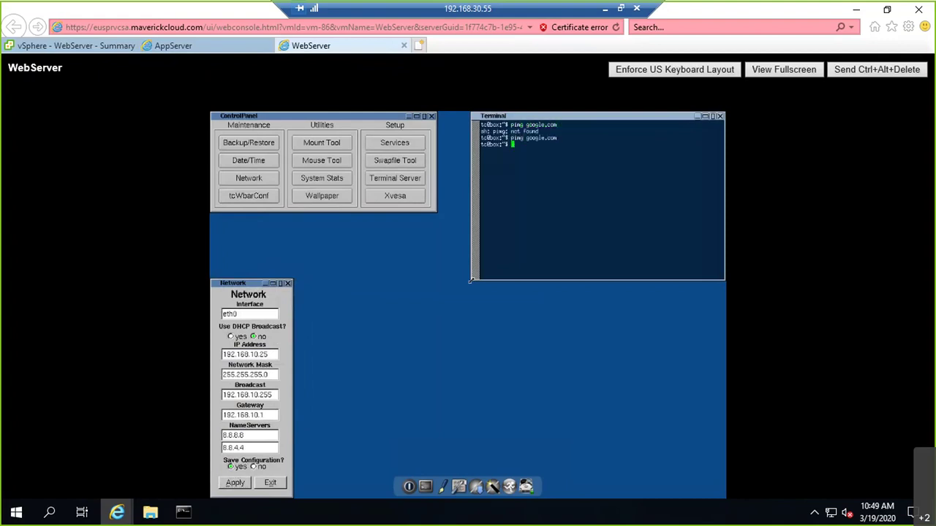
pyautogui.press('Return')
pyautogui.press('Return')
pyautogui.press('Return')
pyautogui.press('Return')
pyautogui.press('Return')
pyautogui.press('Return')
pyautogui.press('Return')
pyautogui.write('ping google.com')
pyautogui.press('Return')
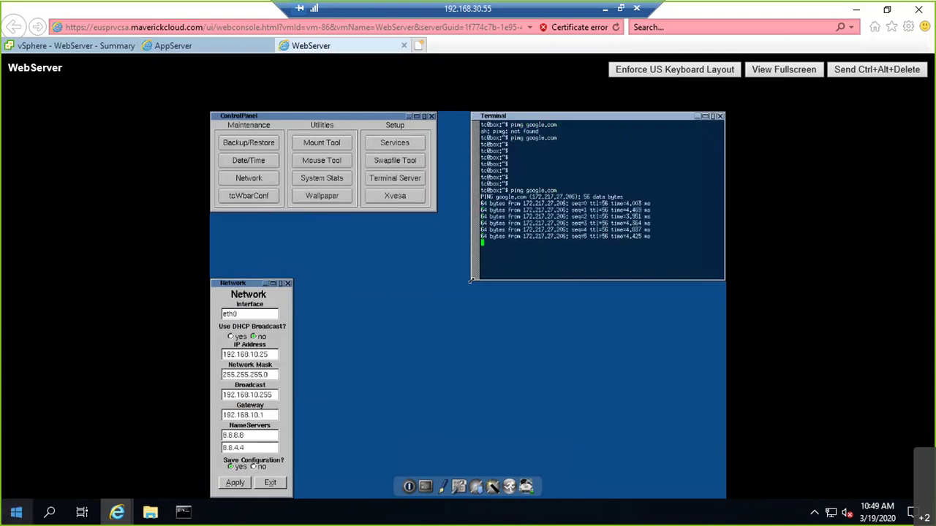
# Step: Check the continuous ping to 192.168.10.25 and rerun the ping to 192.168.20.25 in Command Prompt
pyautogui.moveTo(183, 511)
pyautogui.click(152, 476)
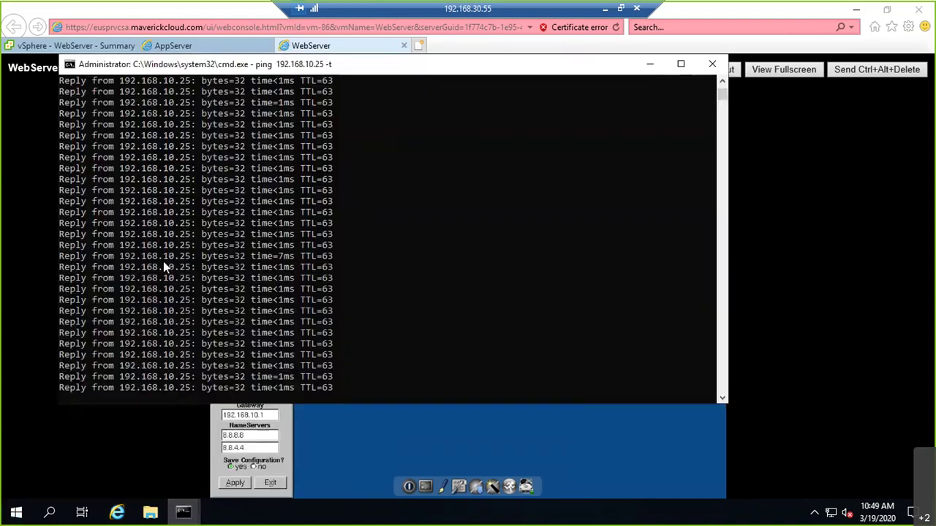
pyautogui.scroll(5, 194, 181)
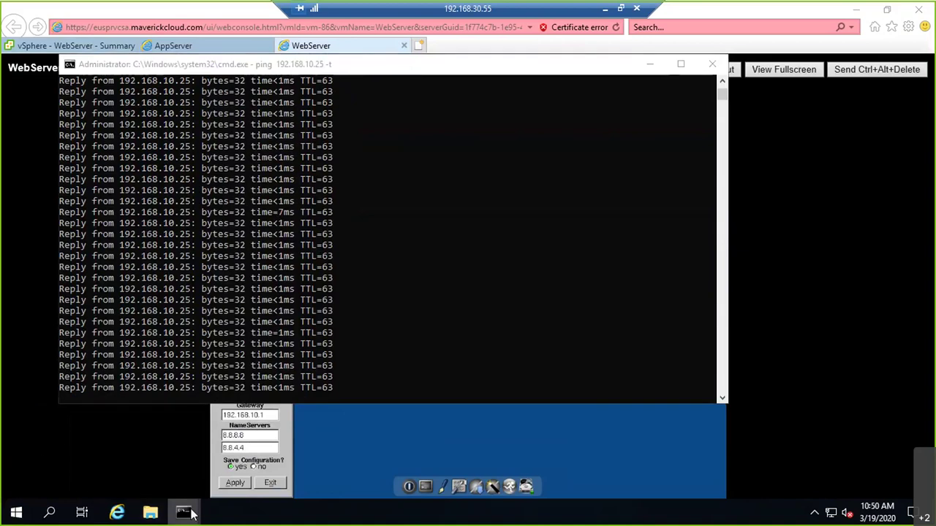
pyautogui.moveTo(183, 512)
pyautogui.click(241, 481)
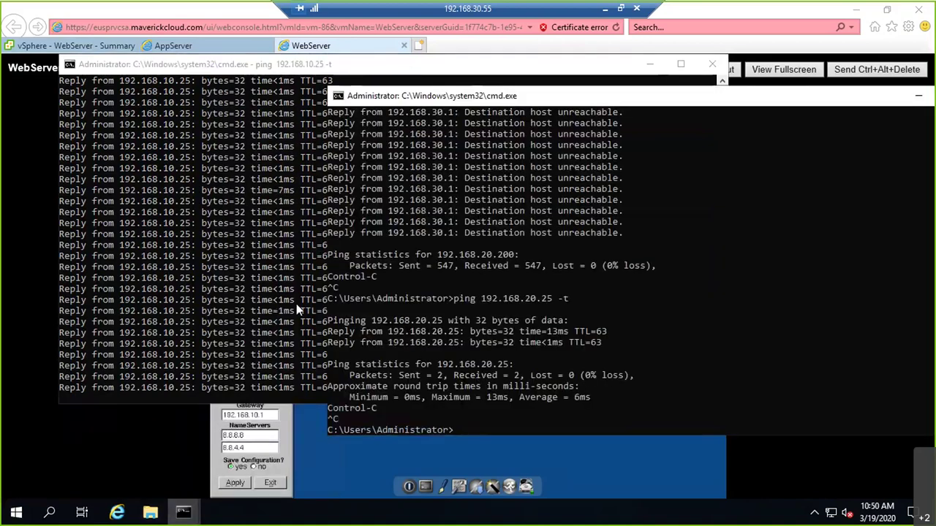
pyautogui.press('Up')
pyautogui.press('Return')
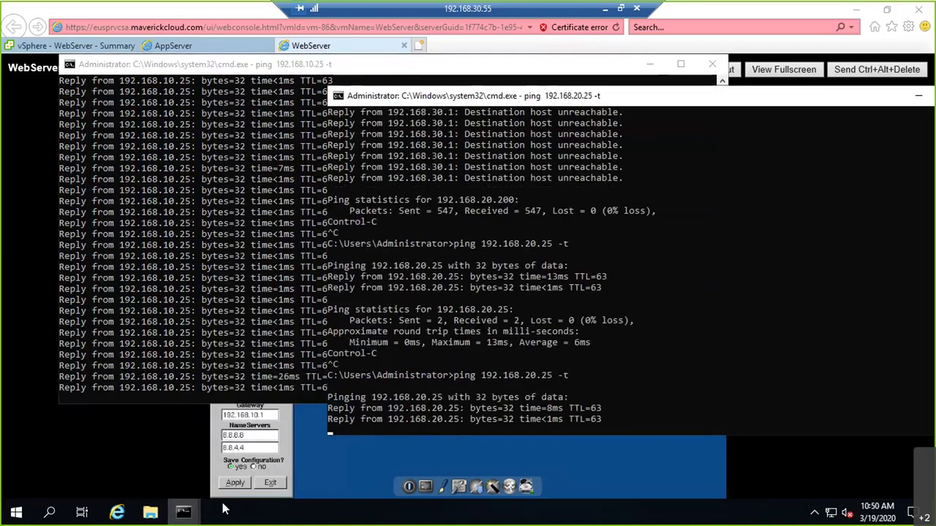
pyautogui.click(239, 52)
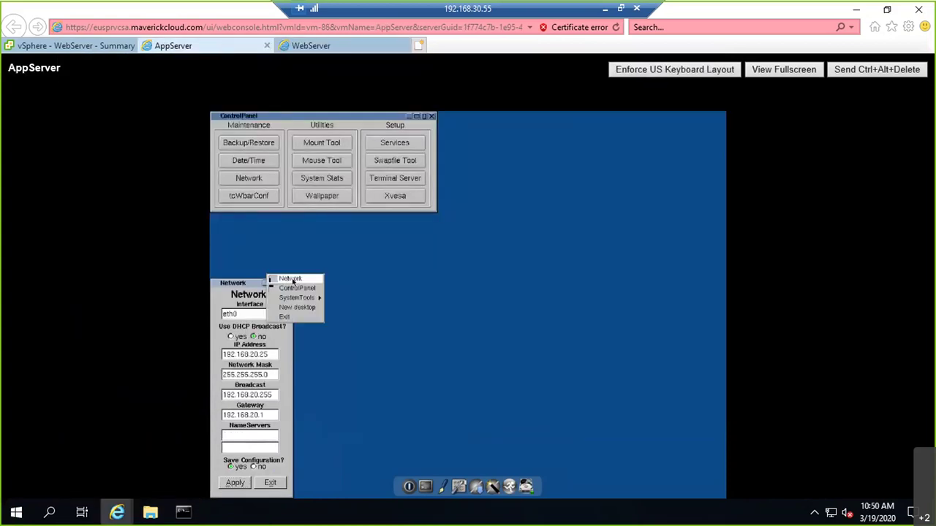
# Step: Open a terminal on AppServer and ping google.com repeatedly, getting bad address errors
pyautogui.press('Down')
pyautogui.press('Down')
pyautogui.press('Right')
pyautogui.press('Down')
pyautogui.press('Down')
pyautogui.press('Down')
pyautogui.press('Down')
pyautogui.press('Down')
pyautogui.press('Down')
pyautogui.press('Down')
pyautogui.press('Down')
pyautogui.press('Down')
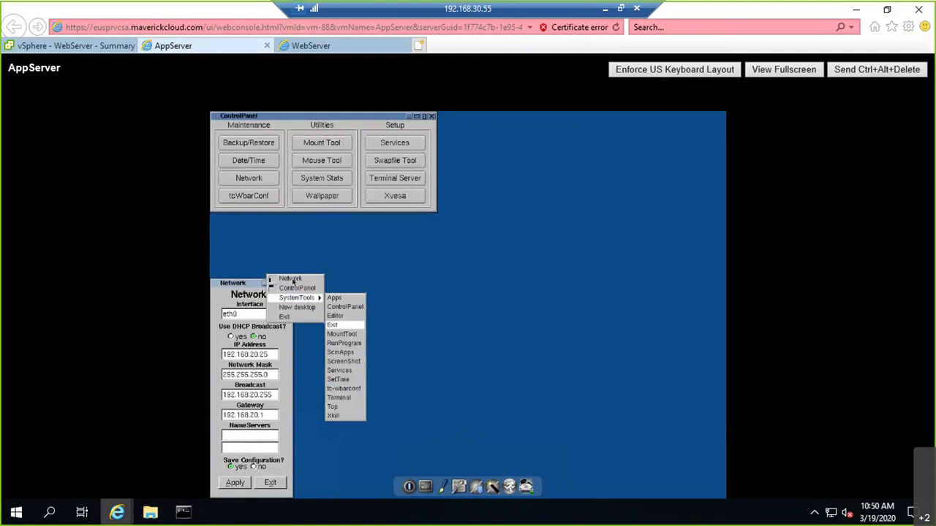
pyautogui.press('Down')
pyautogui.press('Down')
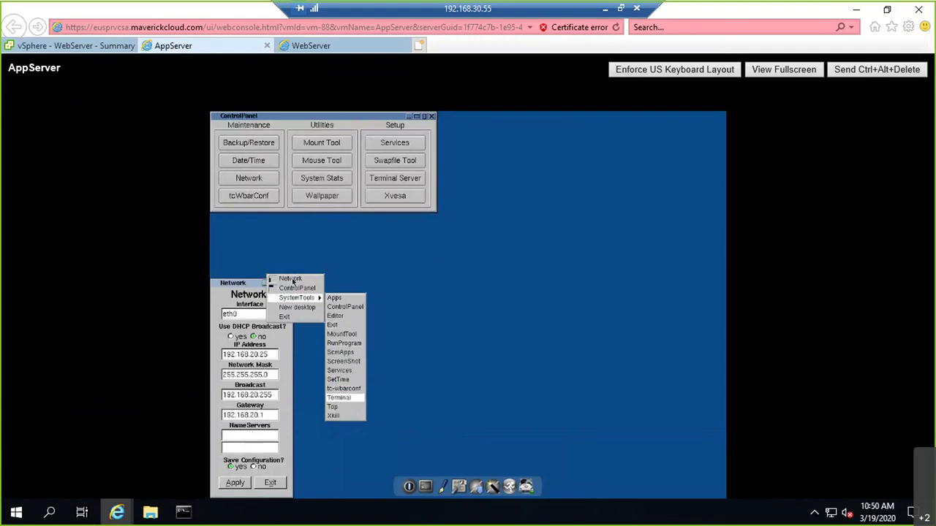
pyautogui.press('Return')
pyautogui.write('ping ')
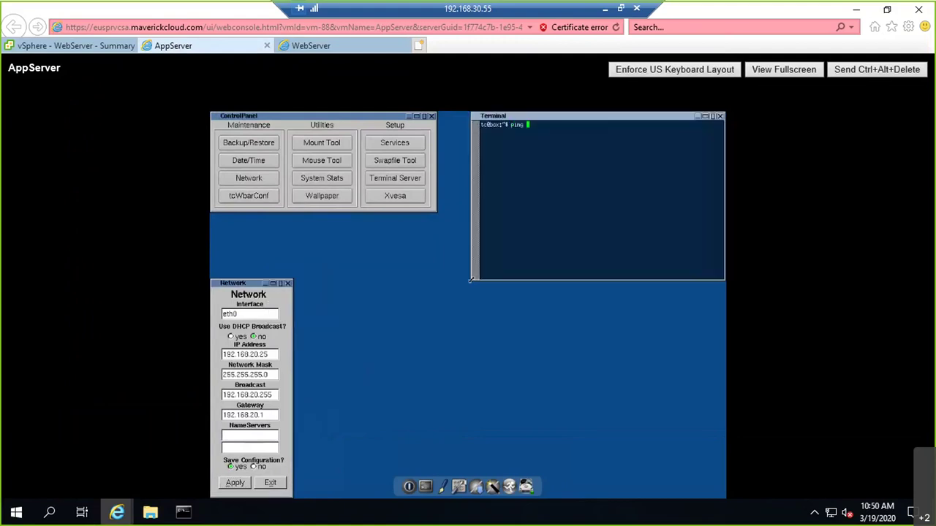
pyautogui.write('google.com')
pyautogui.press('Return')
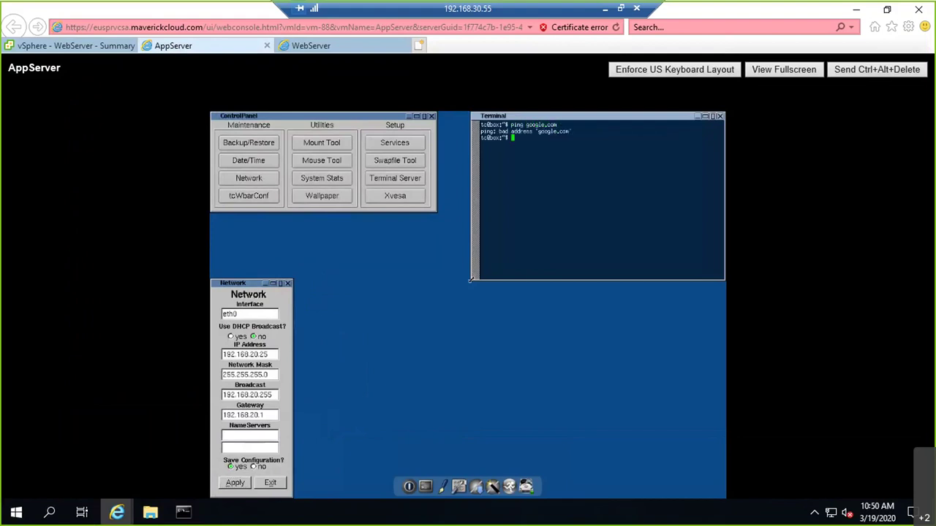
pyautogui.press('Up')
pyautogui.press('Return')
pyautogui.press('Up')
pyautogui.press('Return')
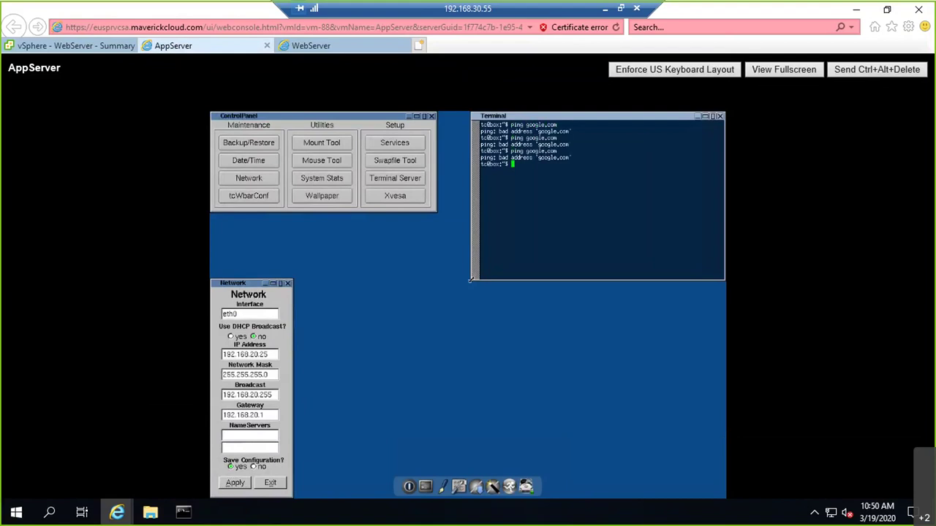
pyautogui.click(604, 9)
# Step: Draw a check mark in the diagram's host box, undoing a stray circle around S1/S2
pyautogui.click(240, 516)
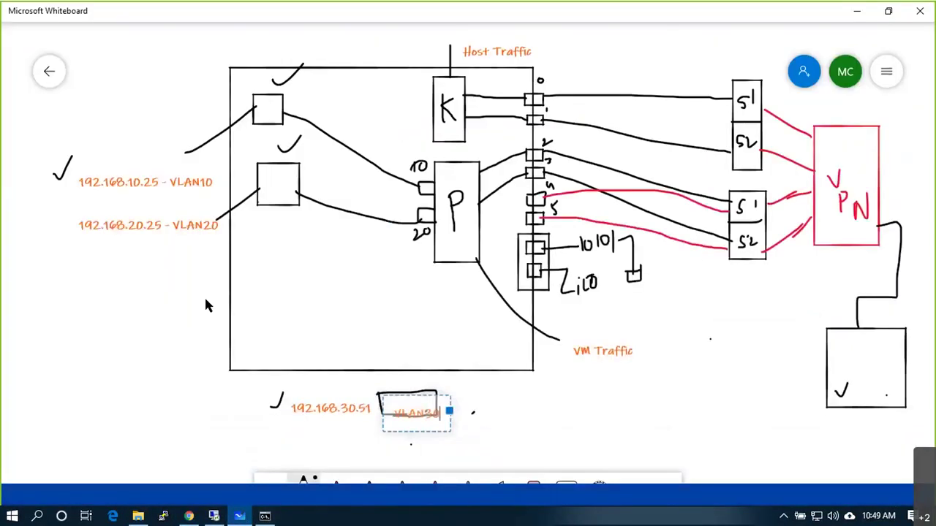
pyautogui.moveTo(204, 294); pyautogui.dragTo(262, 247)
pyautogui.scroll(-1, 313, 316)
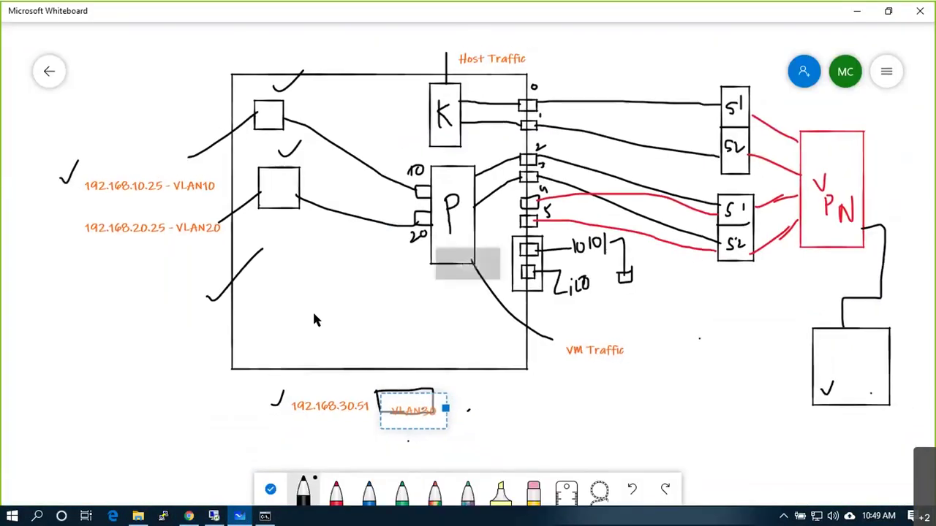
pyautogui.scroll(-2, 313, 318)
pyautogui.scroll(2, 346, 292)
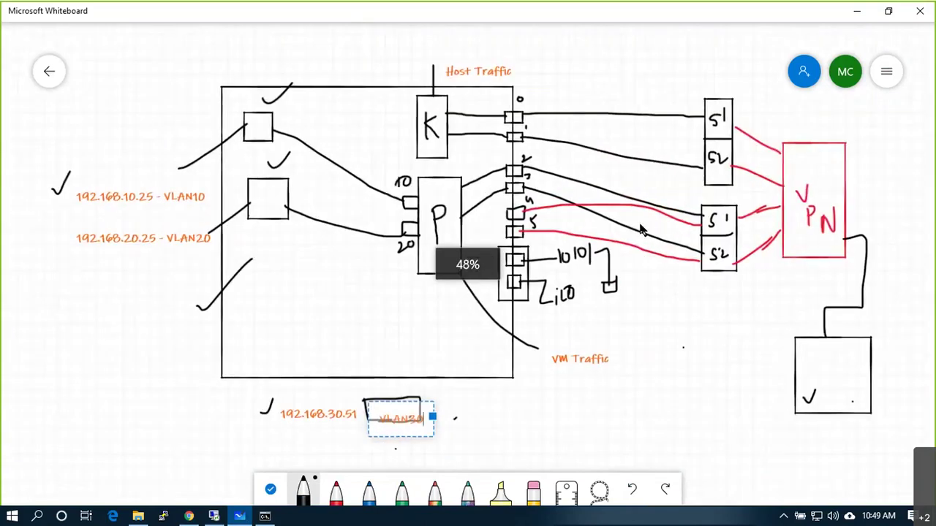
pyautogui.moveTo(689, 243); pyautogui.dragTo(747, 254)
pyautogui.hotkey('ctrl', 'z')
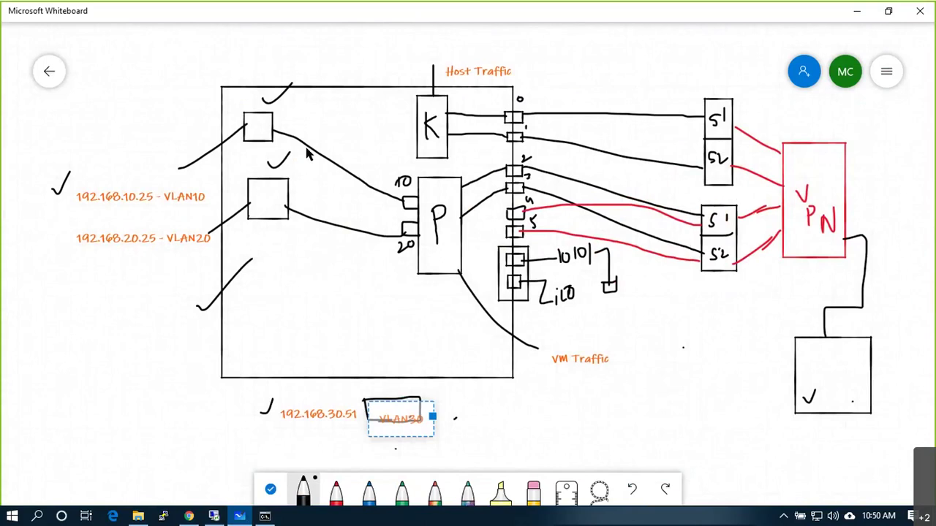